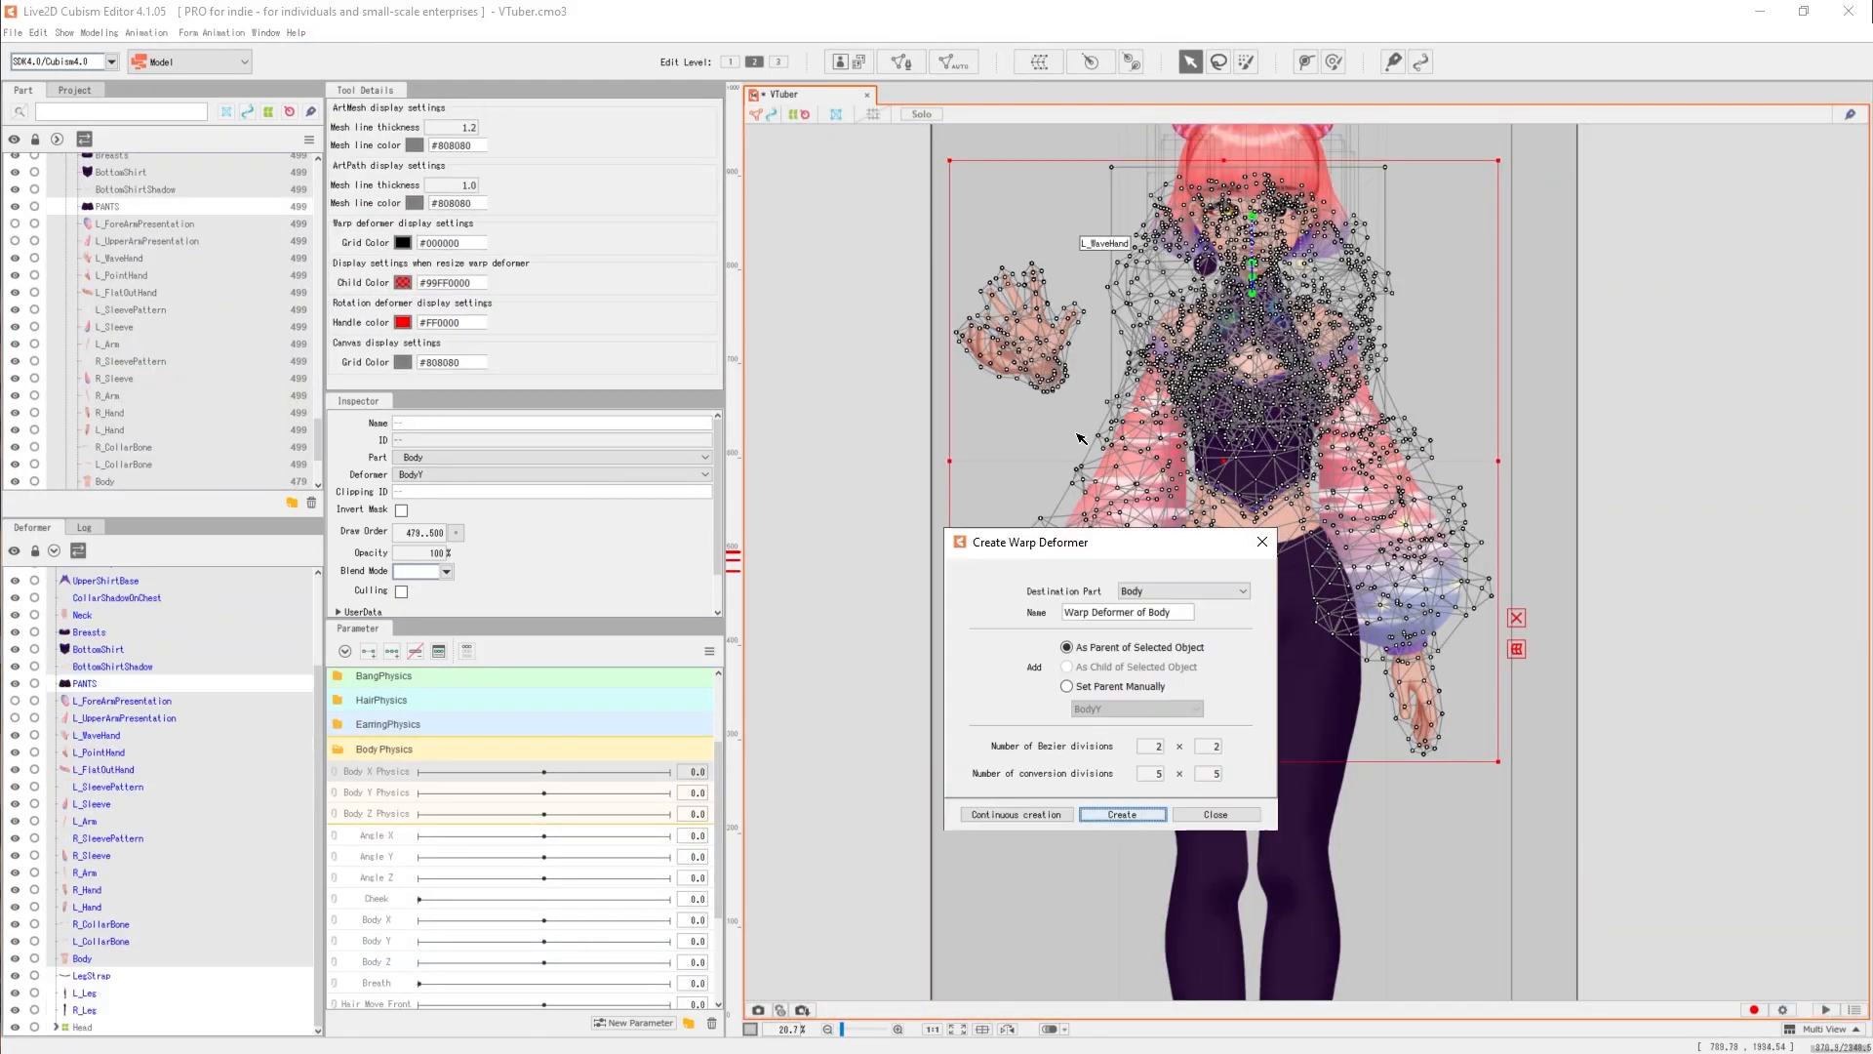
# Create a warp deformer named BodyX as parent of the selected body objects in the Body part.
pyautogui.write('BoxyX(')
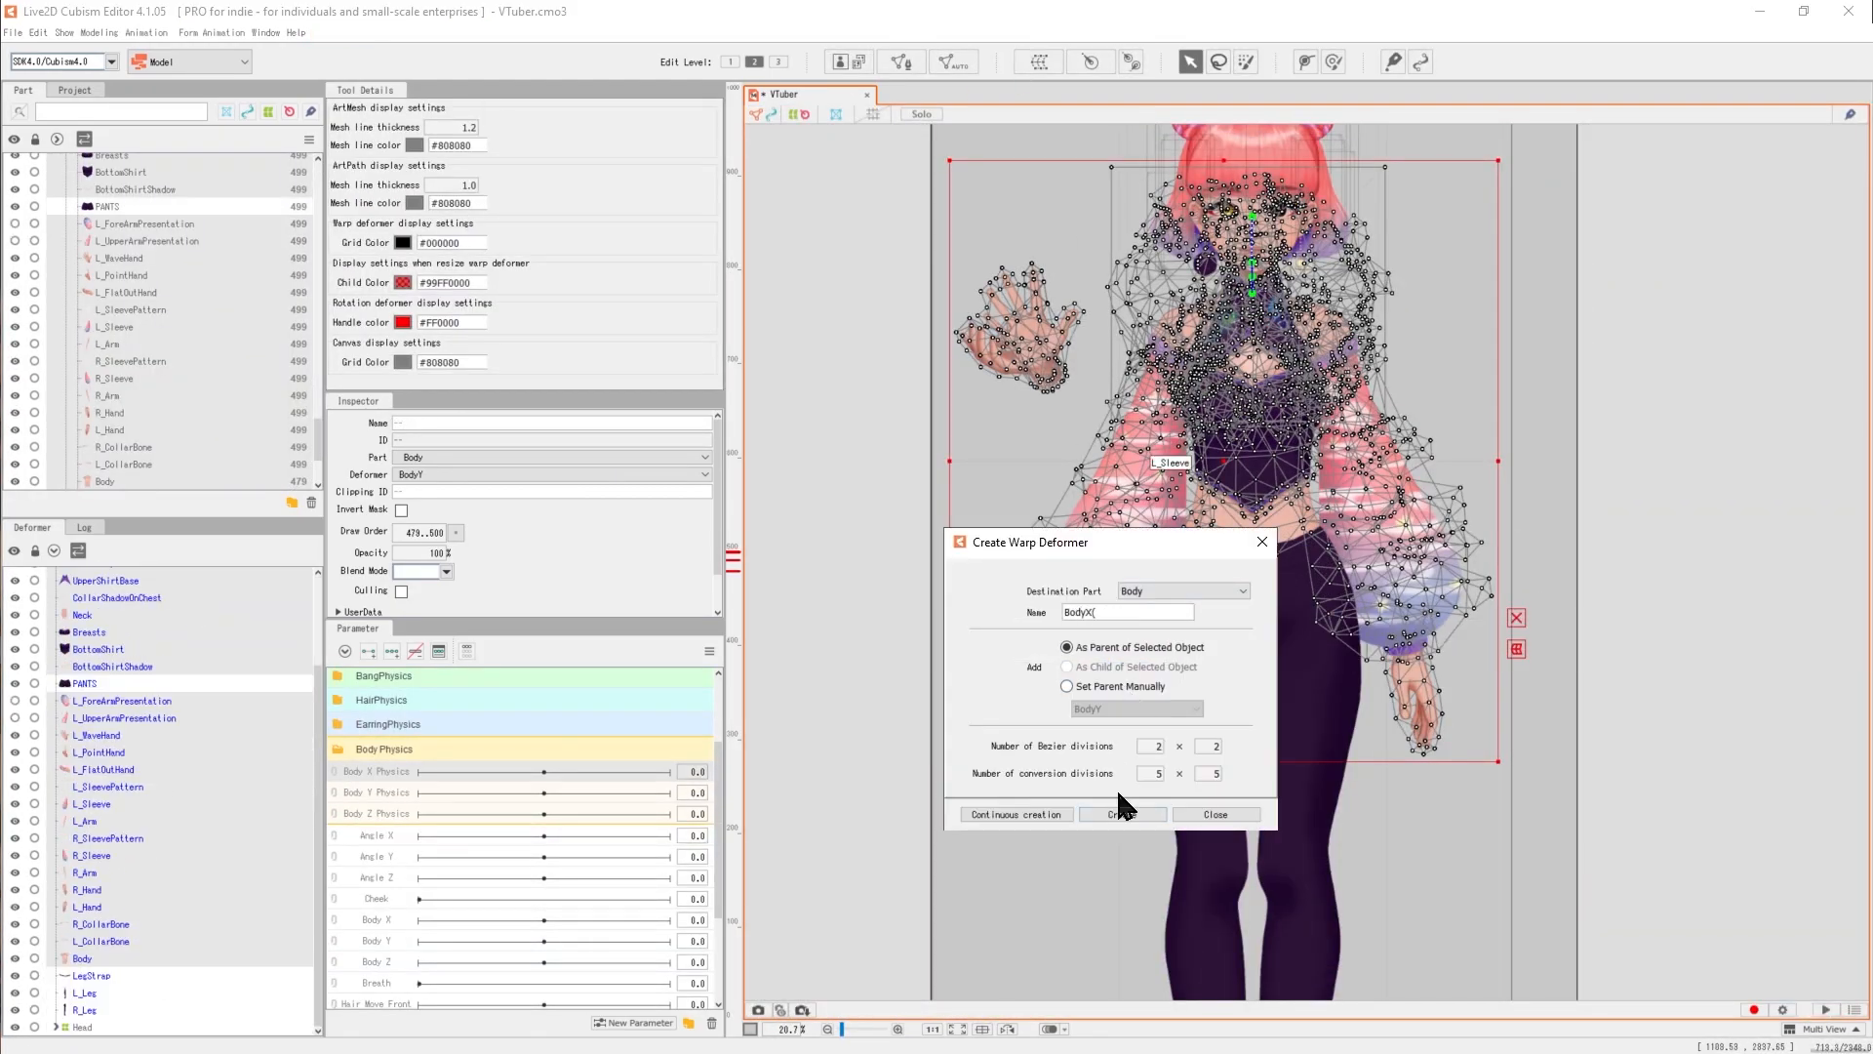
pyautogui.click(1122, 812)
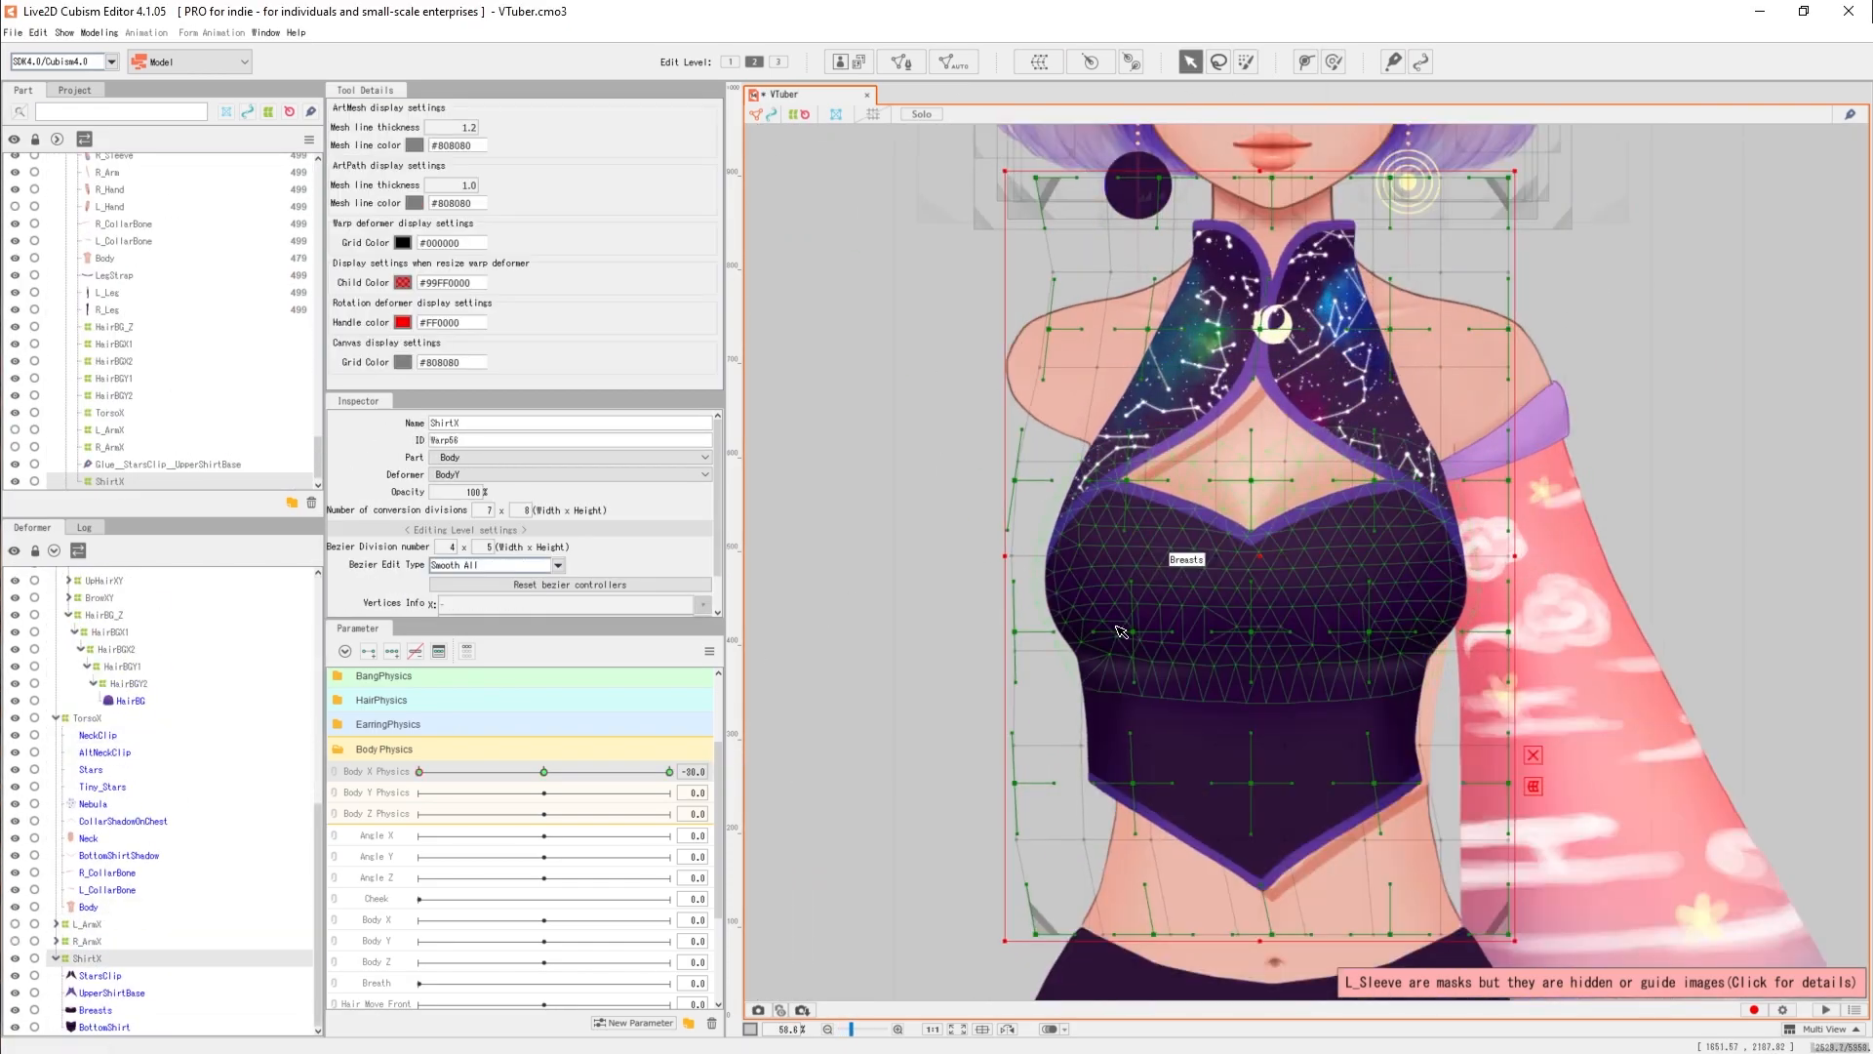
# Adjust a ShirtX deformer control point at Body X Physics -30 and hide the Breasts layer to reshape BottomShirt.
pyautogui.moveTo(1133, 631); pyautogui.dragTo(1122, 631)
pyautogui.click(15, 1009)
pyautogui.click(105, 1027)
pyautogui.scroll(3, 1242, 757)
pyautogui.click(1333, 61)
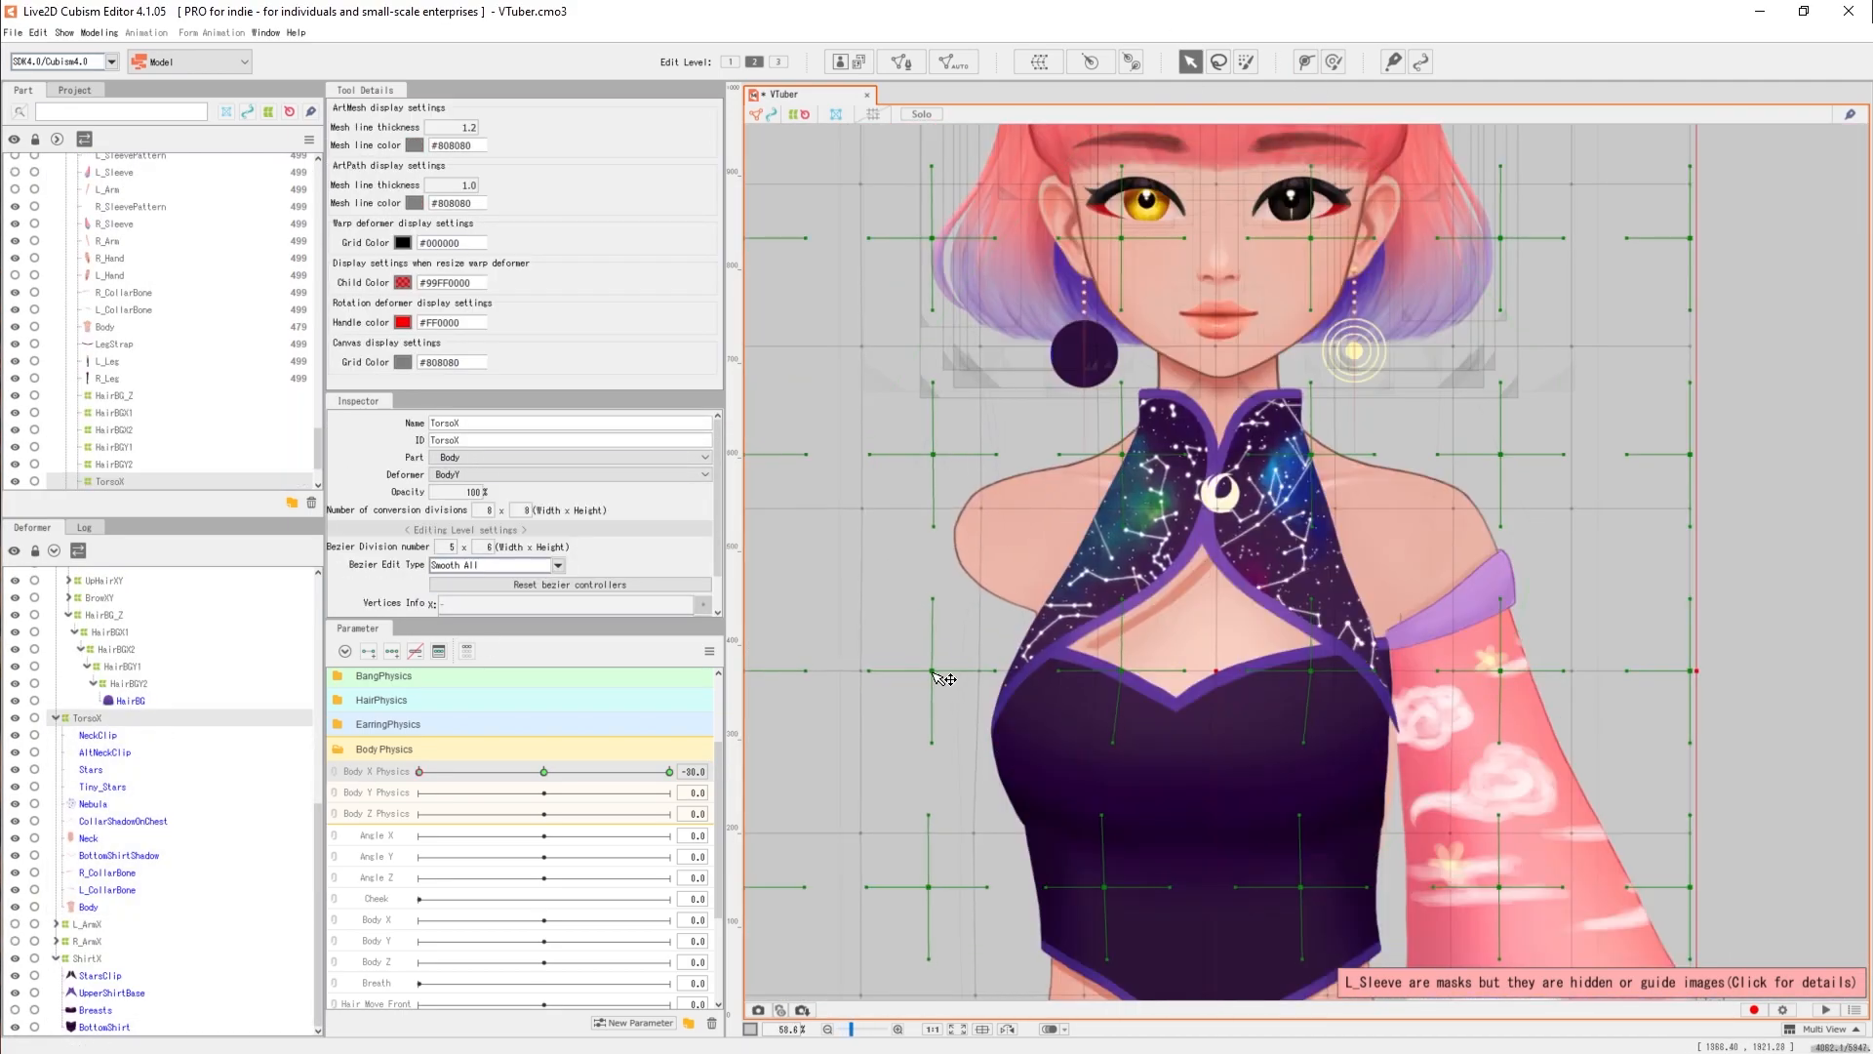
# Add three Body X Physics keyforms to the Breasts mesh and push its side inward with the deform brush.
pyautogui.scroll(-3, 1229, 719)
pyautogui.click(105, 1026)
pyautogui.click(96, 1010)
pyautogui.scroll(3, 1213, 622)
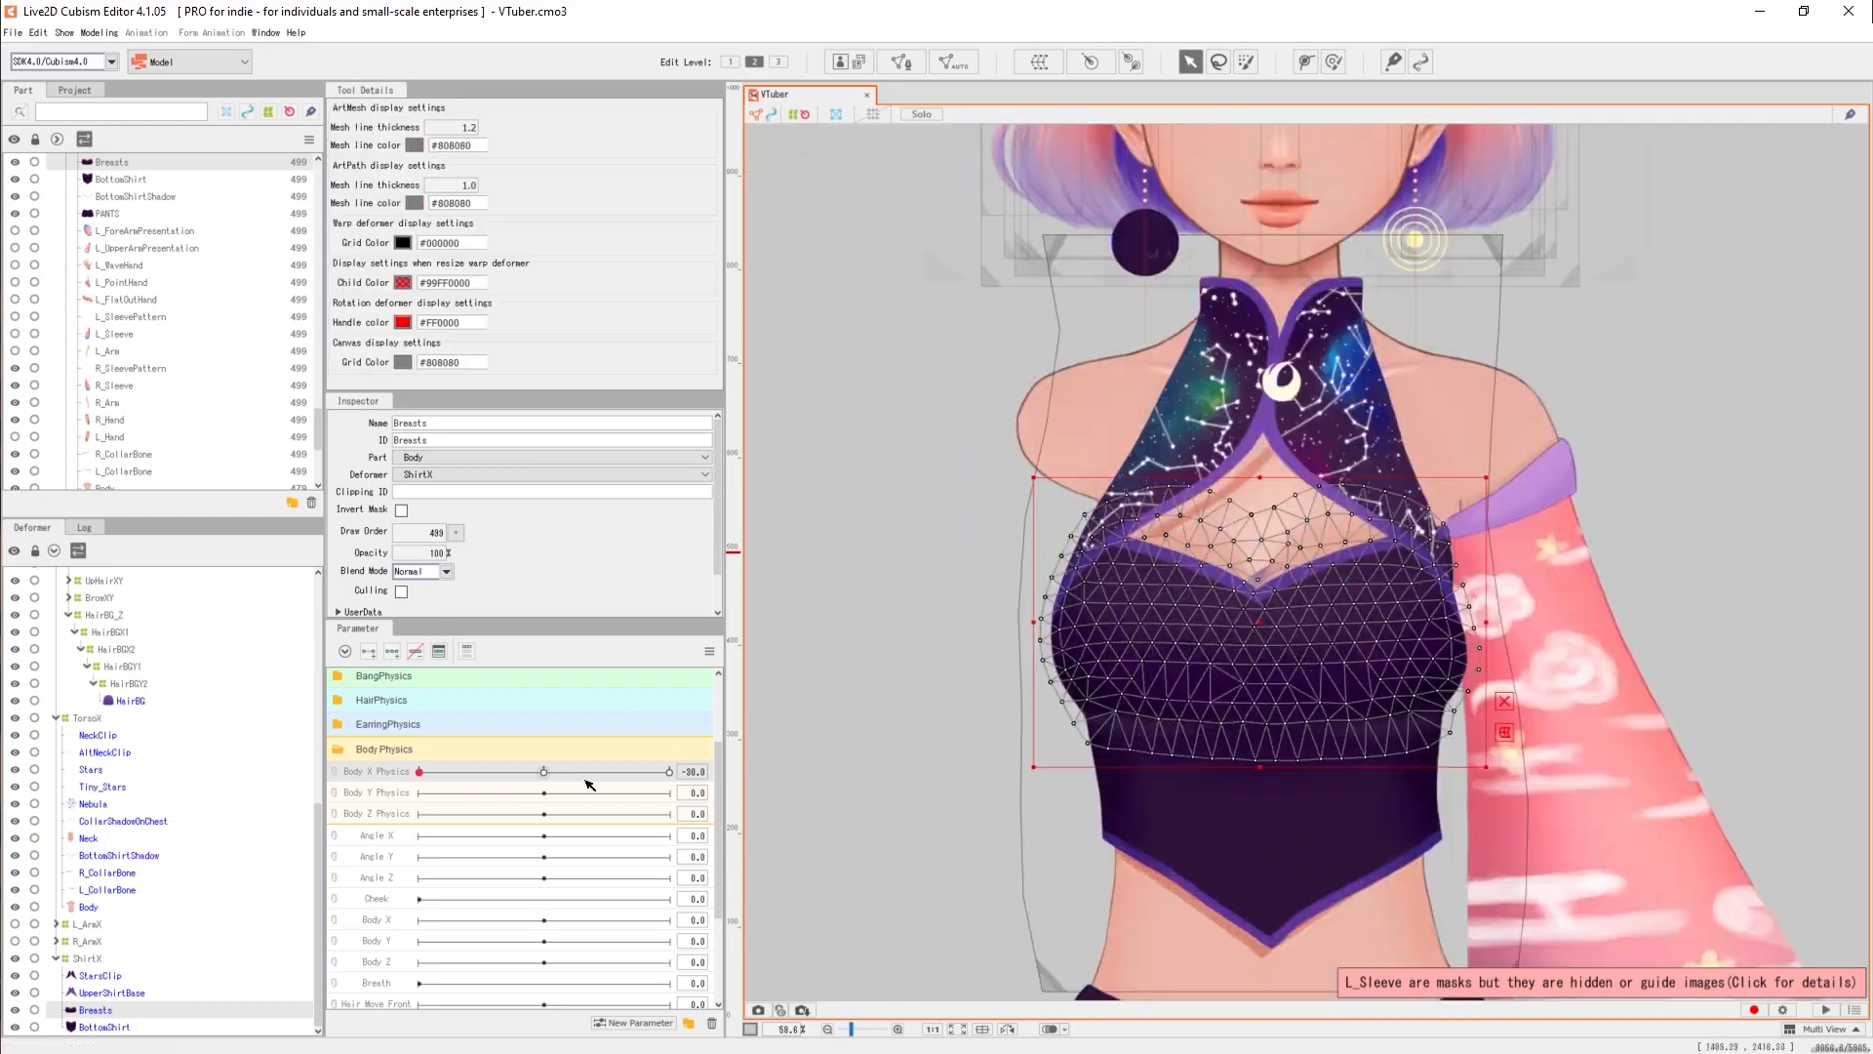
pyautogui.scroll(3, 1353, 599)
pyautogui.click(1334, 61)
pyautogui.click(392, 651)
pyautogui.moveTo(1507, 724); pyautogui.dragTo(1477, 727)
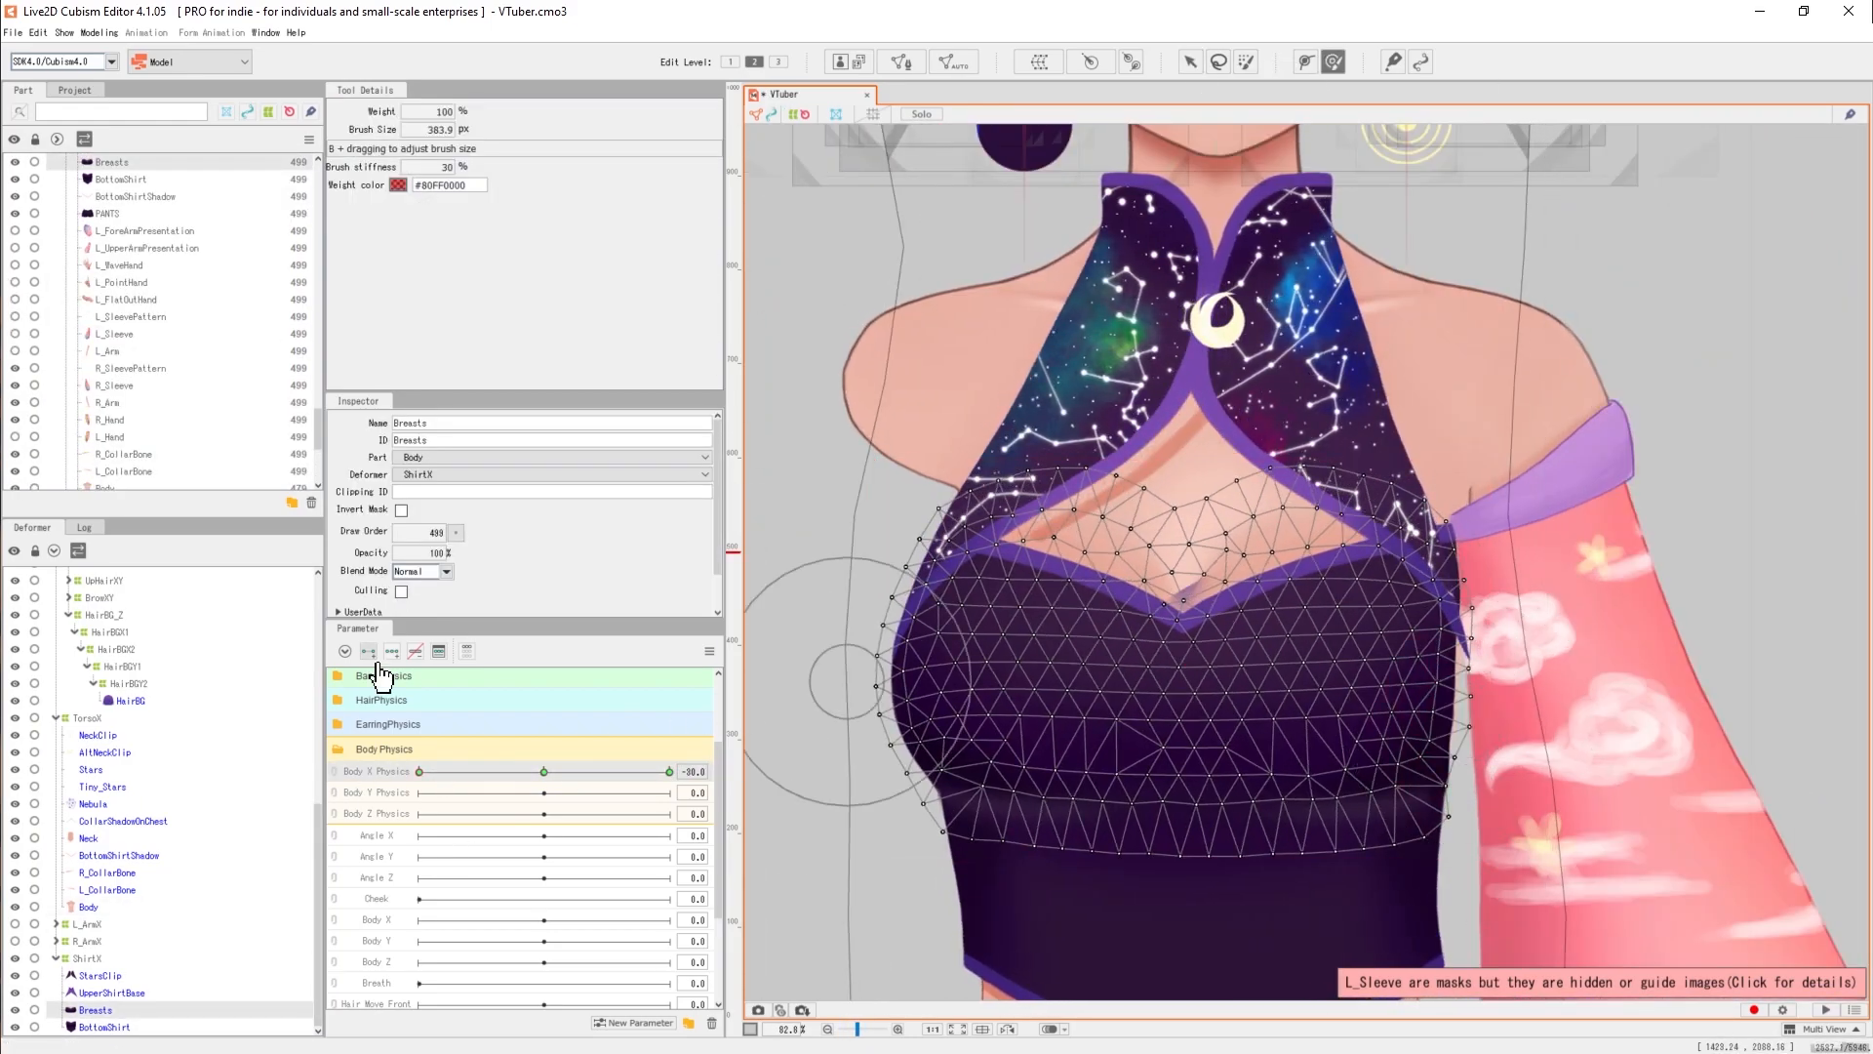
# Refine the Breasts mesh with Body X Physics set to -30.
pyautogui.click(1190, 61)
pyautogui.scroll(-4, 1220, 624)
pyautogui.click(1053, 535)
pyautogui.moveTo(420, 771)
pyautogui.mouseDown()
pyautogui.moveTo(498, 803)
pyautogui.moveTo(420, 772)
pyautogui.mouseUp()
pyautogui.scroll(5, 1210, 546)
pyautogui.click(1248, 65)
pyautogui.scroll(2, 1210, 575)
pyautogui.scroll(-5, 1366, 390)
# Adjust the Tiny_Stars layer and neighbouring torso artwork for the Body X Physics pose.
pyautogui.click(1421, 769)
pyautogui.click(86, 782)
pyautogui.scroll(4, 1464, 419)
pyautogui.scroll(-3, 1366, 546)
pyautogui.scroll(3, 1152, 682)
pyautogui.scroll(-5, 1103, 696)
pyautogui.click(969, 606)
pyautogui.scroll(6, 1363, 547)
# Reshape the collarbone mesh at the shoulder with the deform brush to fit the turned torso.
pyautogui.click(104, 867)
pyautogui.click(1334, 62)
pyautogui.scroll(2, 1375, 380)
pyautogui.click(1191, 61)
pyautogui.click(1333, 458)
# Collapse the TorsoX group and fit the R_ArmX deformer to the torso at Body X Physics -30.
pyautogui.scroll(-8, 1360, 528)
pyautogui.click(87, 765)
pyautogui.click(87, 747)
pyautogui.click(55, 747)
pyautogui.scroll(2, 1220, 547)
pyautogui.scroll(-2, 1122, 546)
pyautogui.scroll(-2, 128, 853)
pyautogui.click(106, 852)
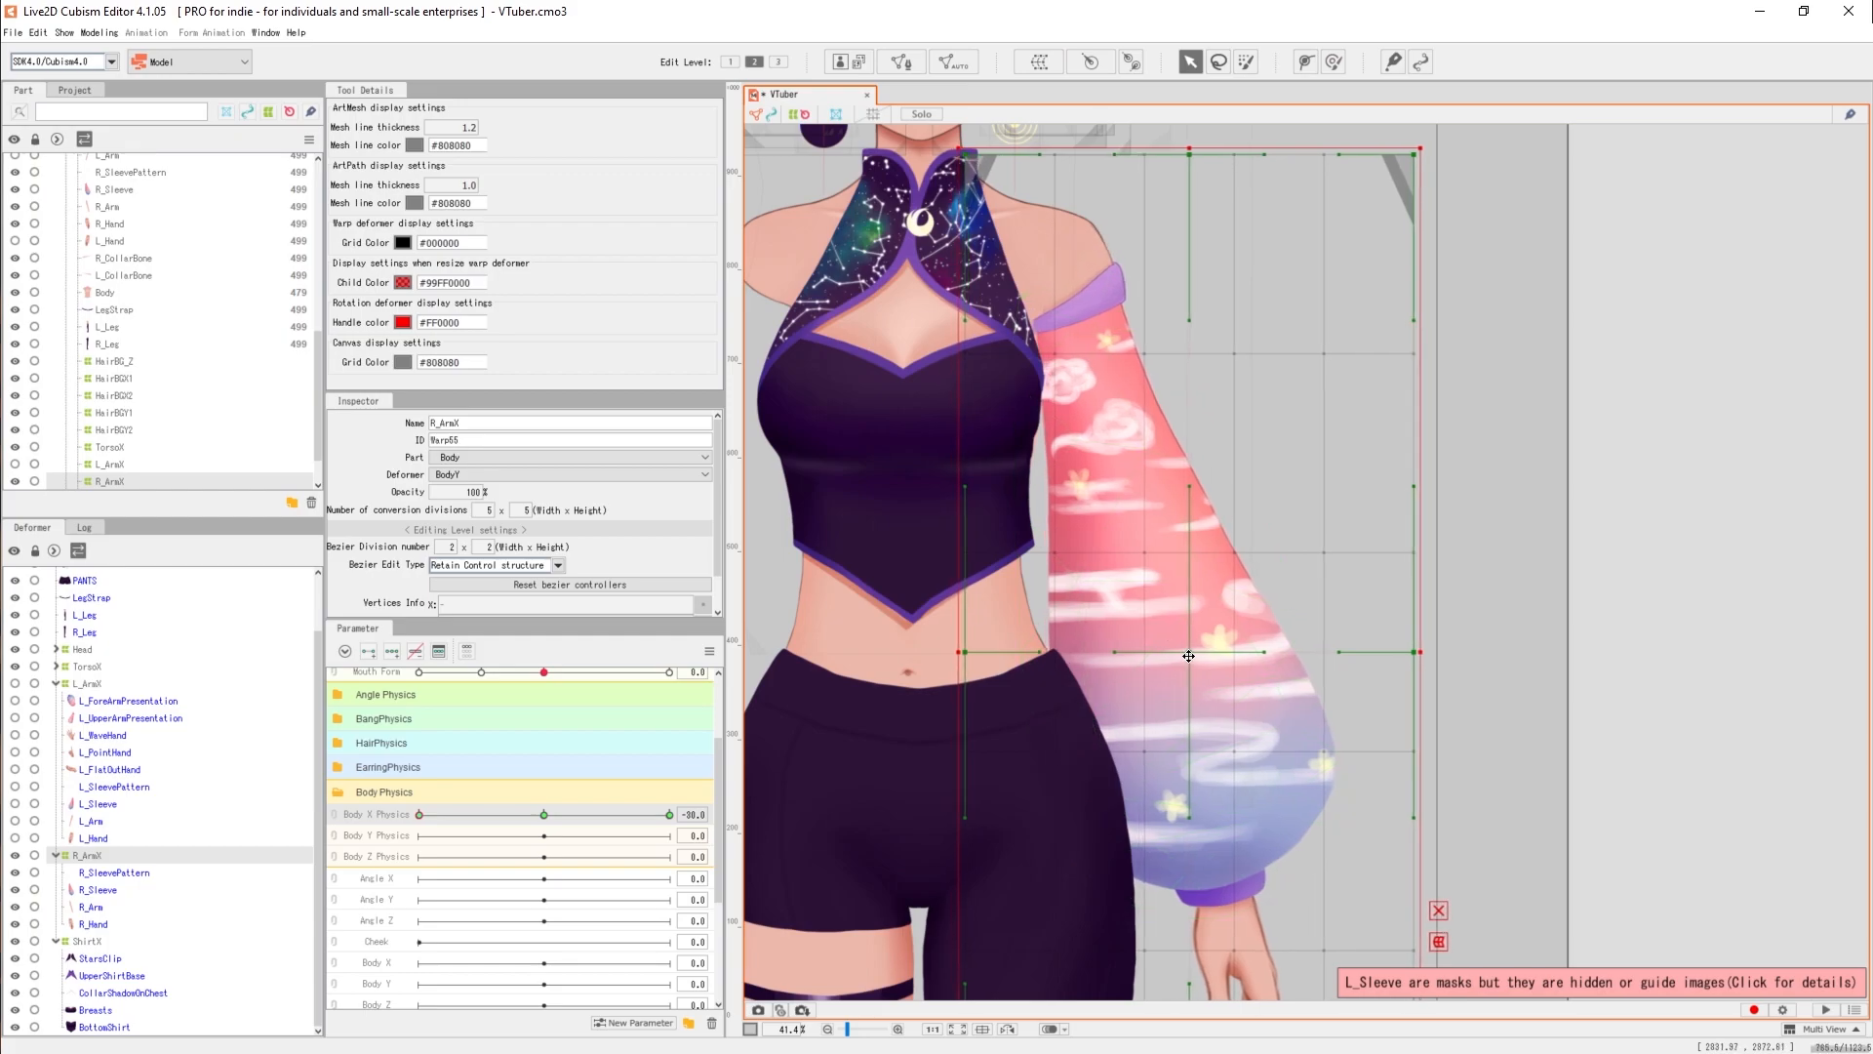
pyautogui.scroll(3, 1189, 655)
pyautogui.click(543, 815)
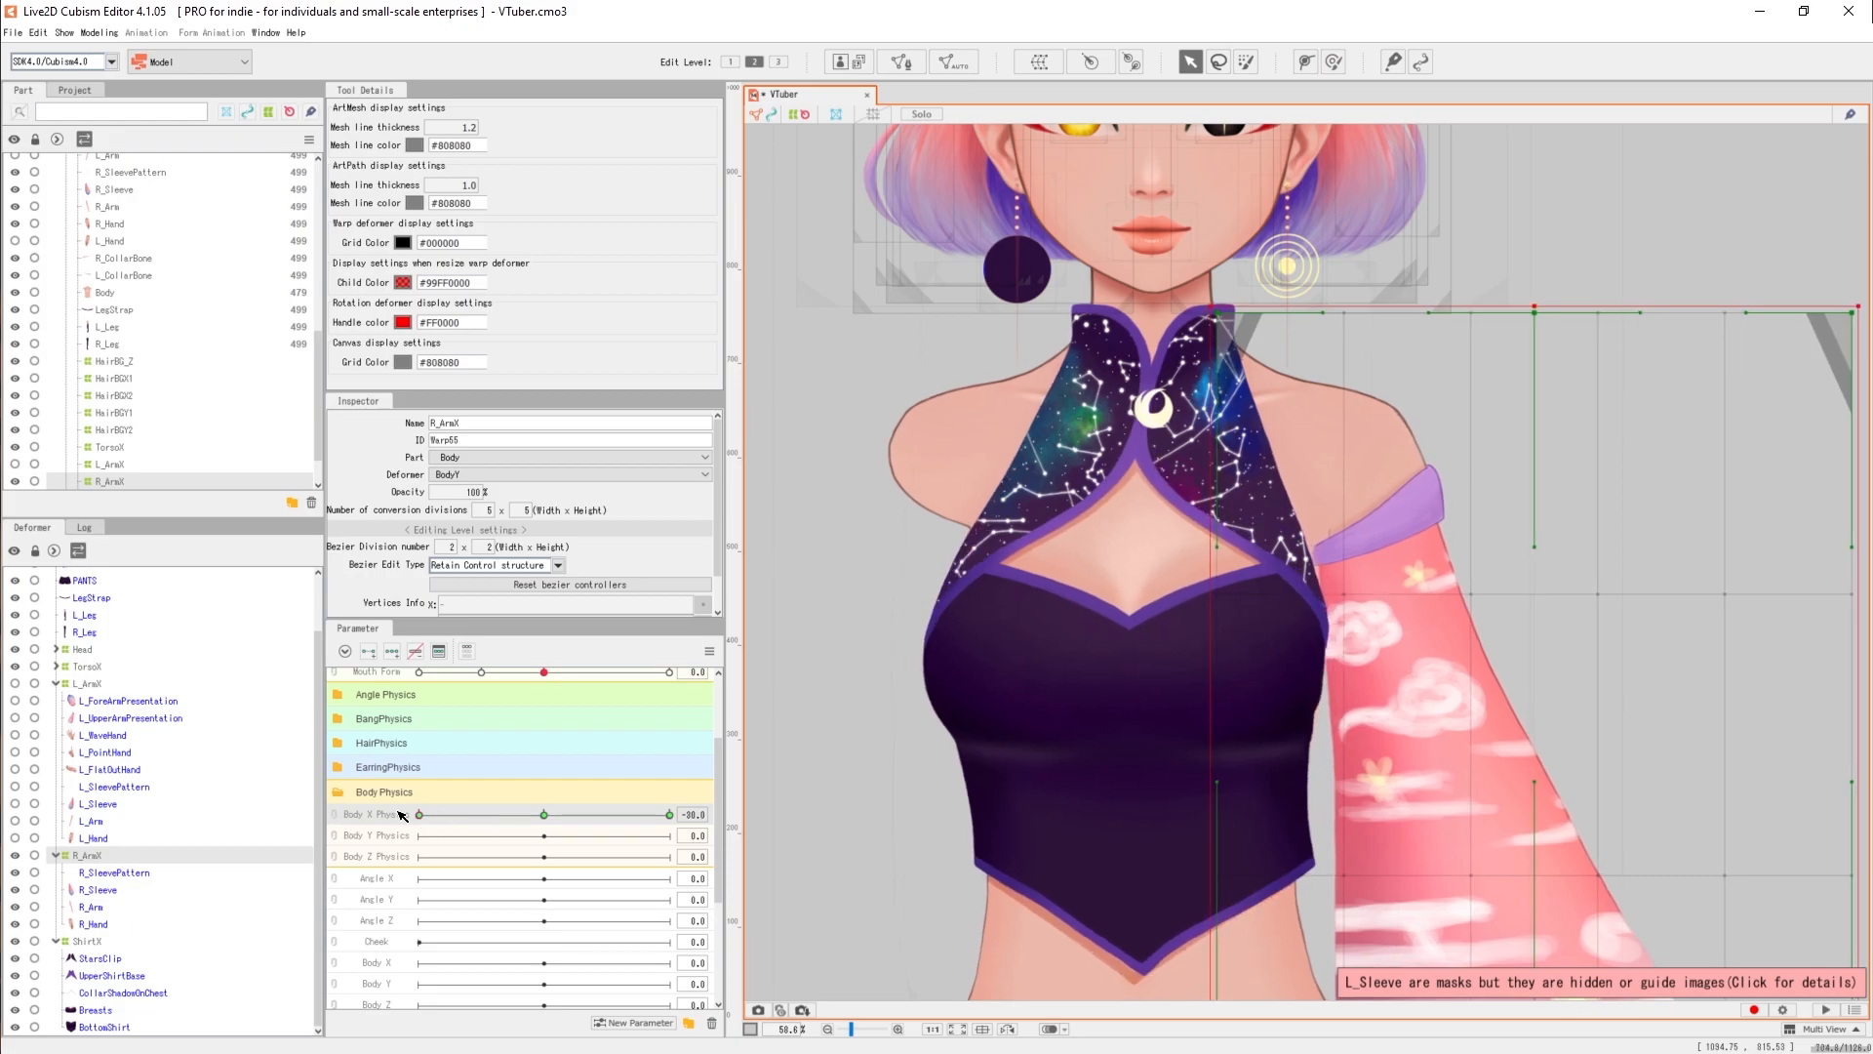
pyautogui.moveTo(440, 808); pyautogui.dragTo(419, 815)
# Refine the R_Leg mesh around the knee and place deform path points along the leg.
pyautogui.scroll(-4, 1220, 546)
pyautogui.click(1213, 951)
pyautogui.hotkey('ctrl', 'e')
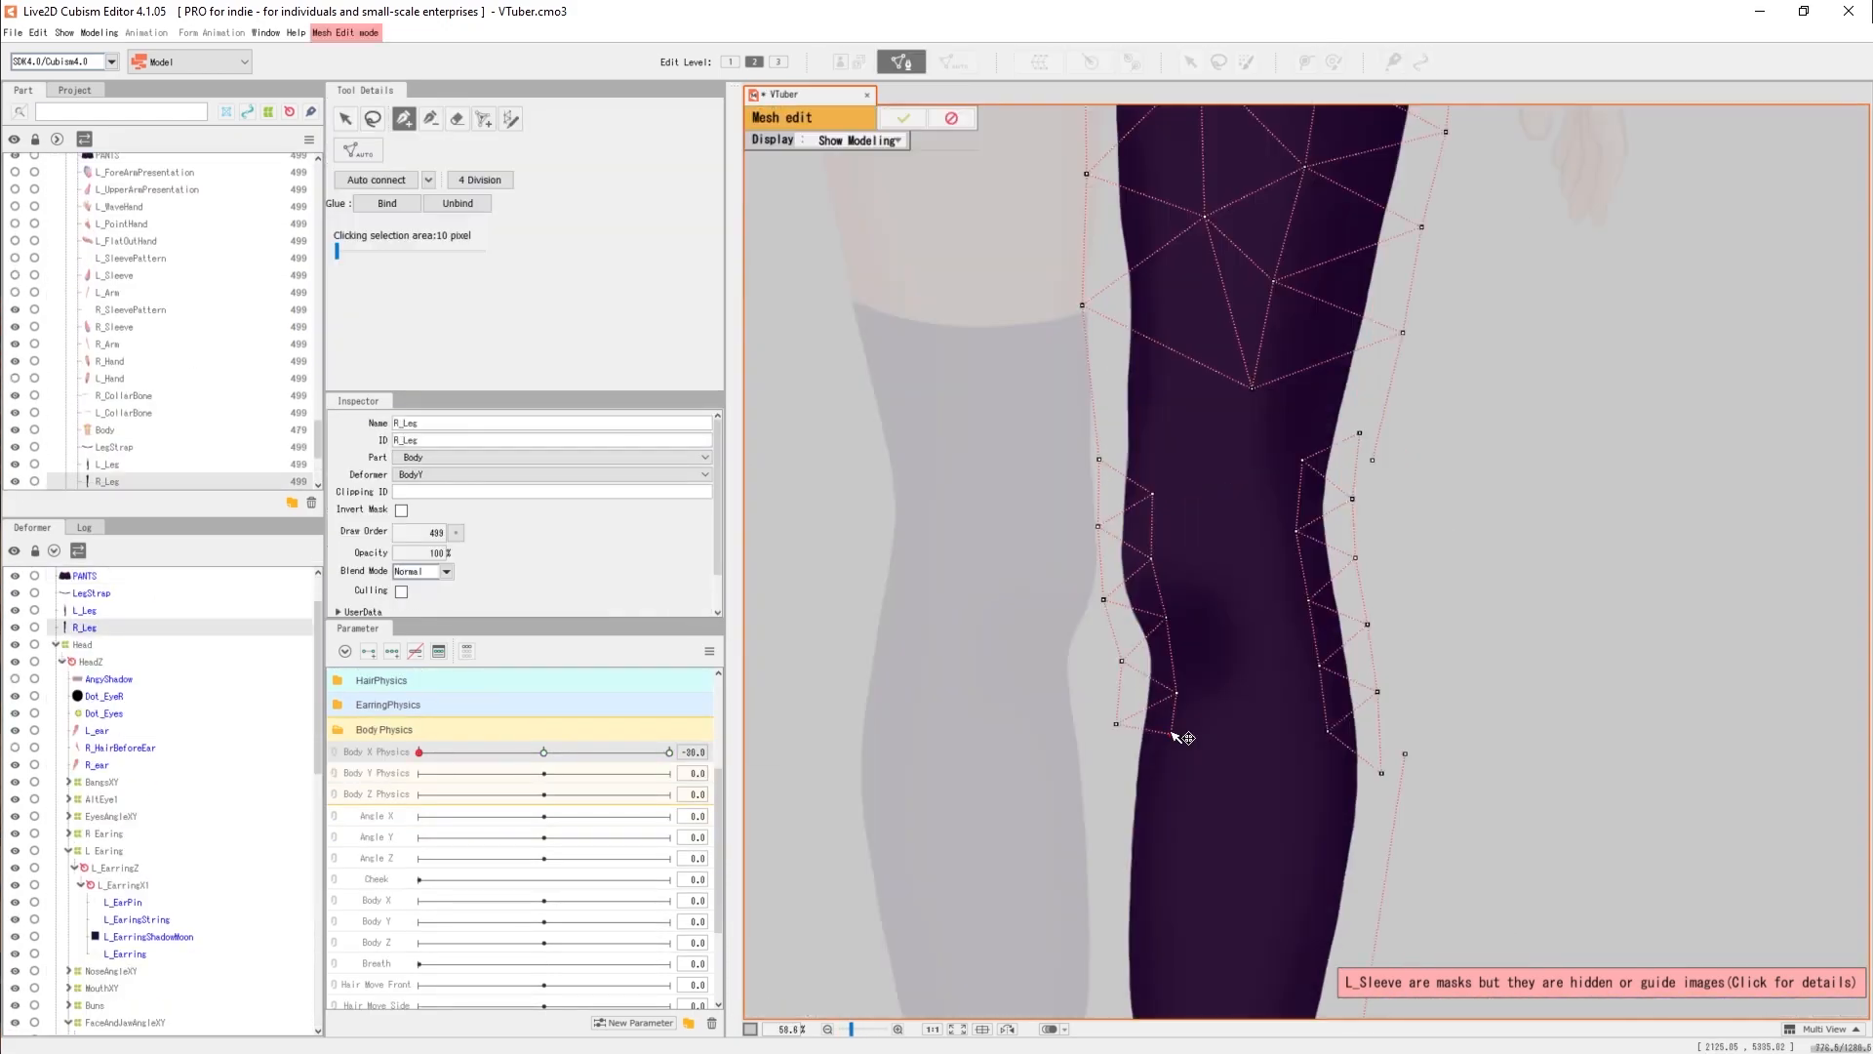
pyautogui.scroll(-3, 1112, 405)
pyautogui.click(1305, 61)
pyautogui.click(1177, 212)
pyautogui.click(1164, 586)
# Add mesh points along both sides of the knee on L_Leg.
pyautogui.click(1190, 62)
pyautogui.scroll(-3, 1171, 368)
pyautogui.scroll(3, 1171, 410)
pyautogui.hotkey('ctrl', 'e')
pyautogui.scroll(4, 1170, 586)
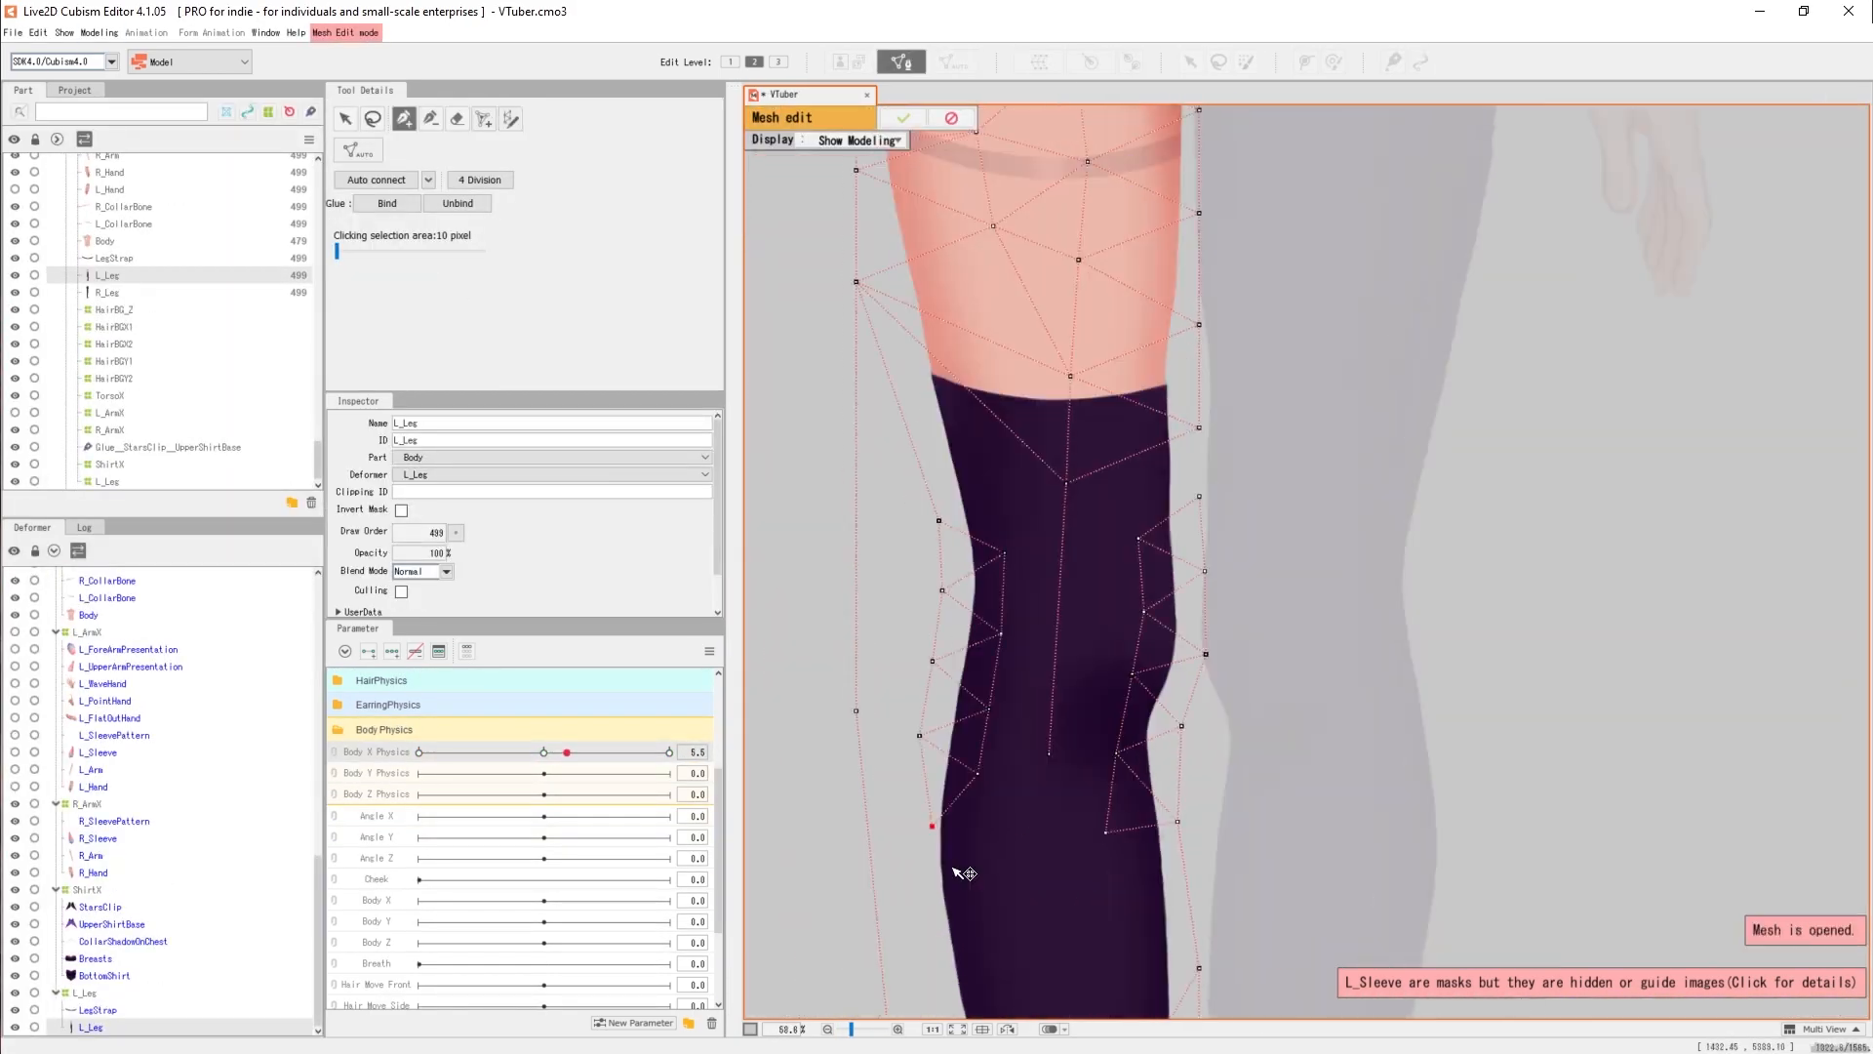
pyautogui.scroll(-4, 1024, 586)
pyautogui.click(953, 358)
# Check the legs at another Body X Physics value, edit the leg mesh again and apply the mesh changes.
pyautogui.scroll(-4, 954, 359)
pyautogui.moveTo(720, 803); pyautogui.dragTo(720, 833)
pyautogui.scroll(3, 1067, 531)
pyautogui.click(1066, 531)
pyautogui.moveTo(420, 690)
pyautogui.mouseDown()
pyautogui.moveTo(544, 696)
pyautogui.moveTo(490, 715)
pyautogui.mouseUp()
pyautogui.click(1024, 702)
pyautogui.hotkey('ctrl', 'e')
pyautogui.scroll(3, 887, 539)
pyautogui.click(908, 117)
# Shape the foot end of the L_Leg warp deformer for Body X Physics at 30.
pyautogui.scroll(-3, 1171, 711)
pyautogui.click(1213, 800)
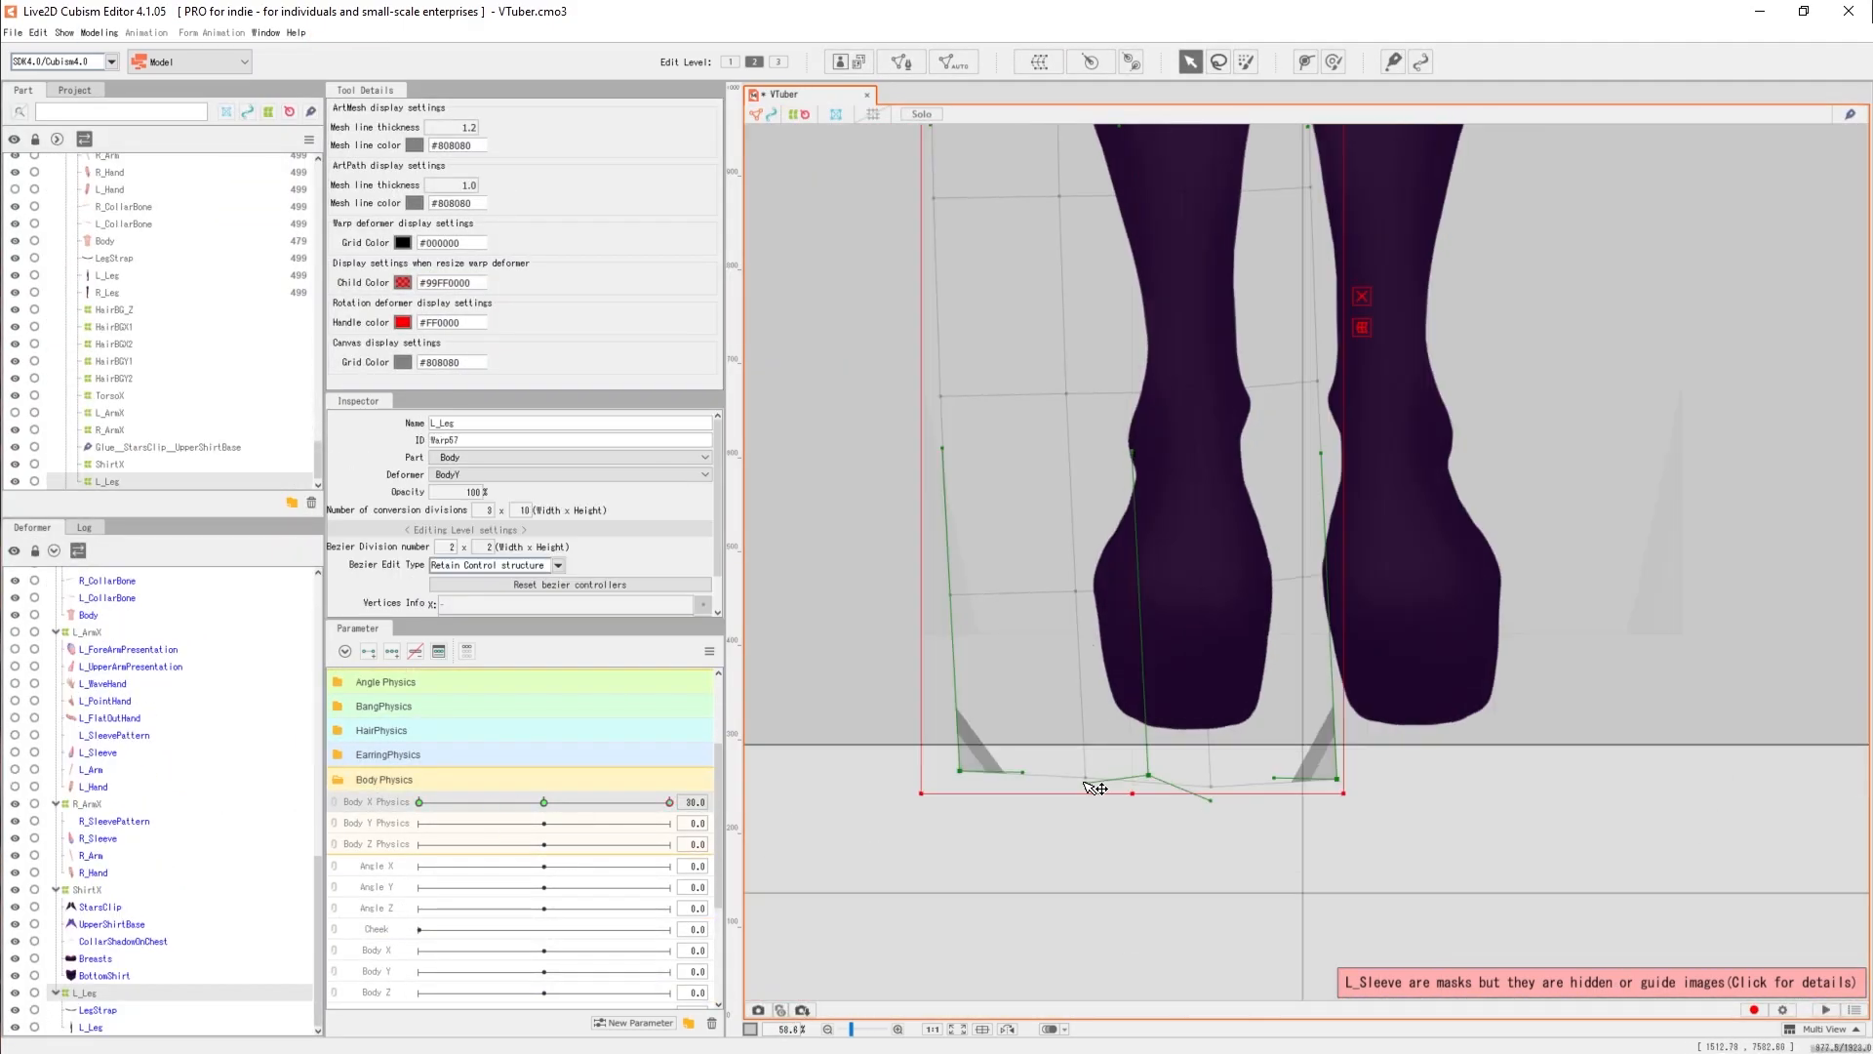
pyautogui.moveTo(544, 802); pyautogui.dragTo(643, 826)
pyautogui.click(87, 992)
pyautogui.scroll(-3, 1014, 468)
pyautogui.click(1333, 61)
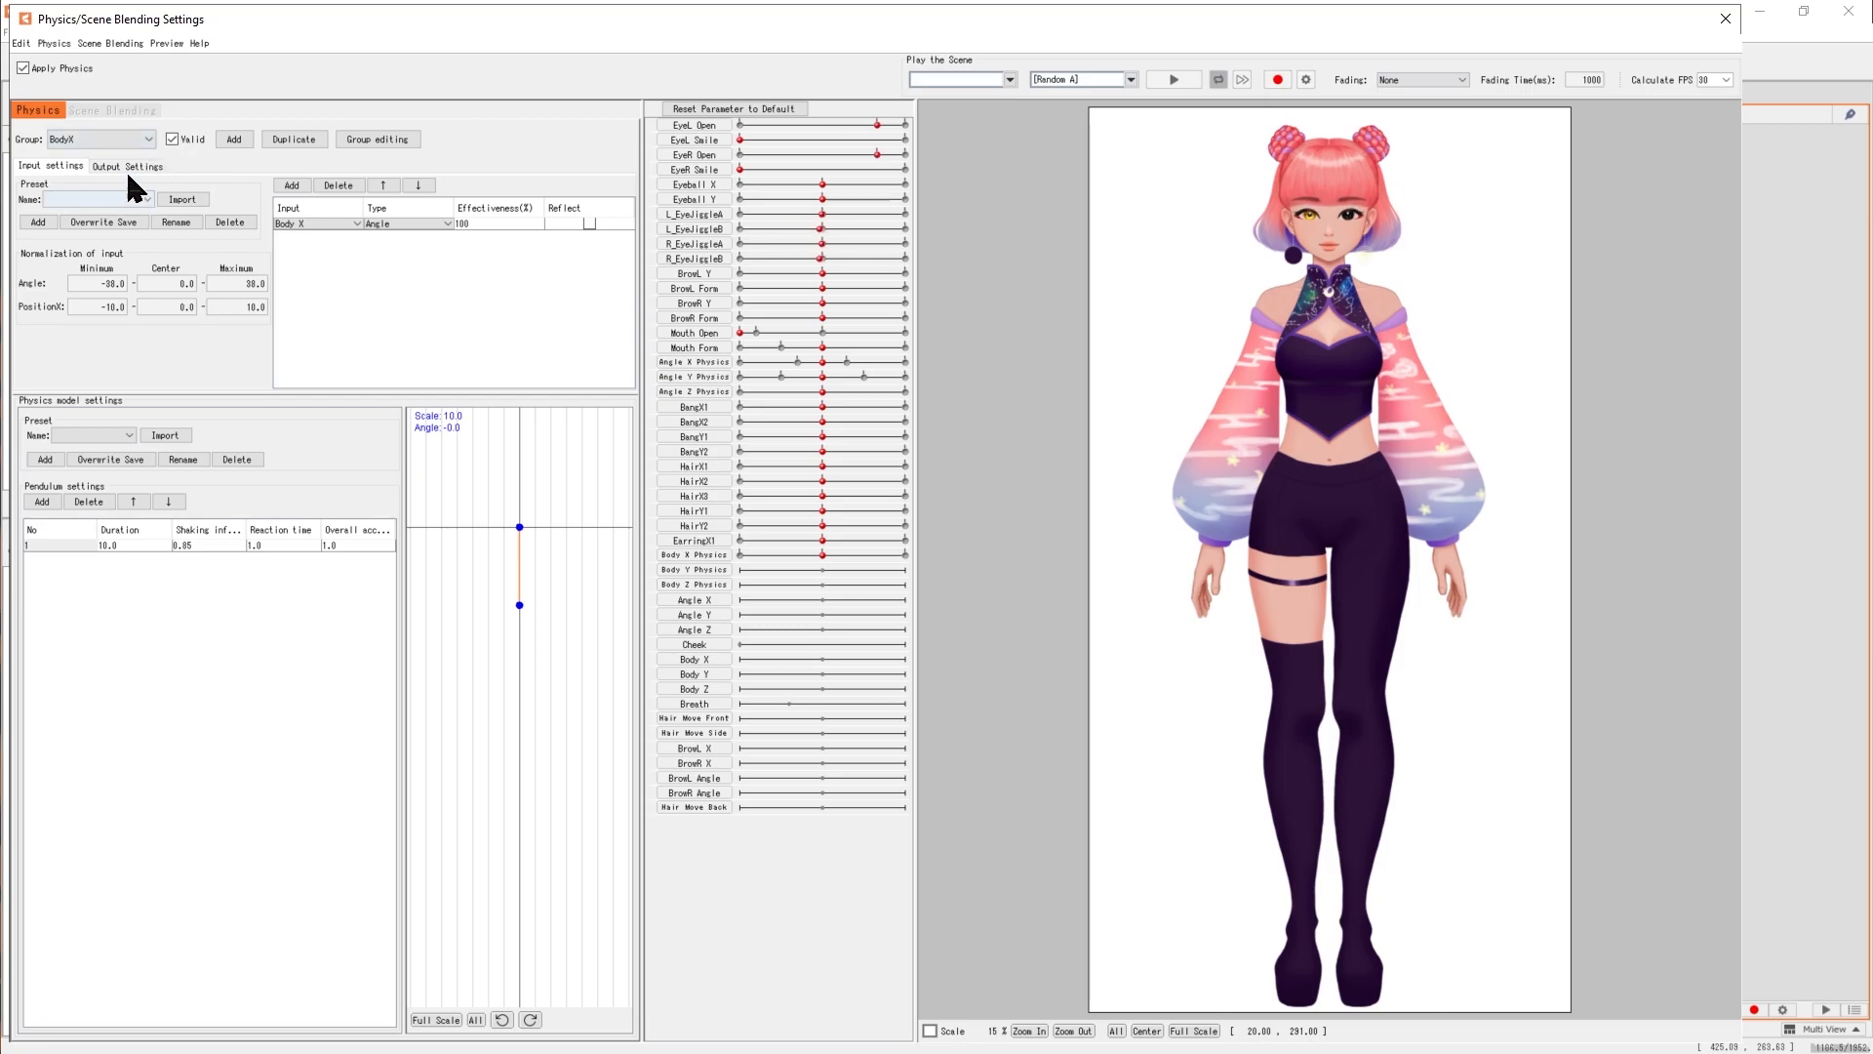
# Add an output to the BodyX physics group and change its output parameter.
pyautogui.click(127, 165)
pyautogui.click(33, 186)
pyautogui.rightClick(146, 242)
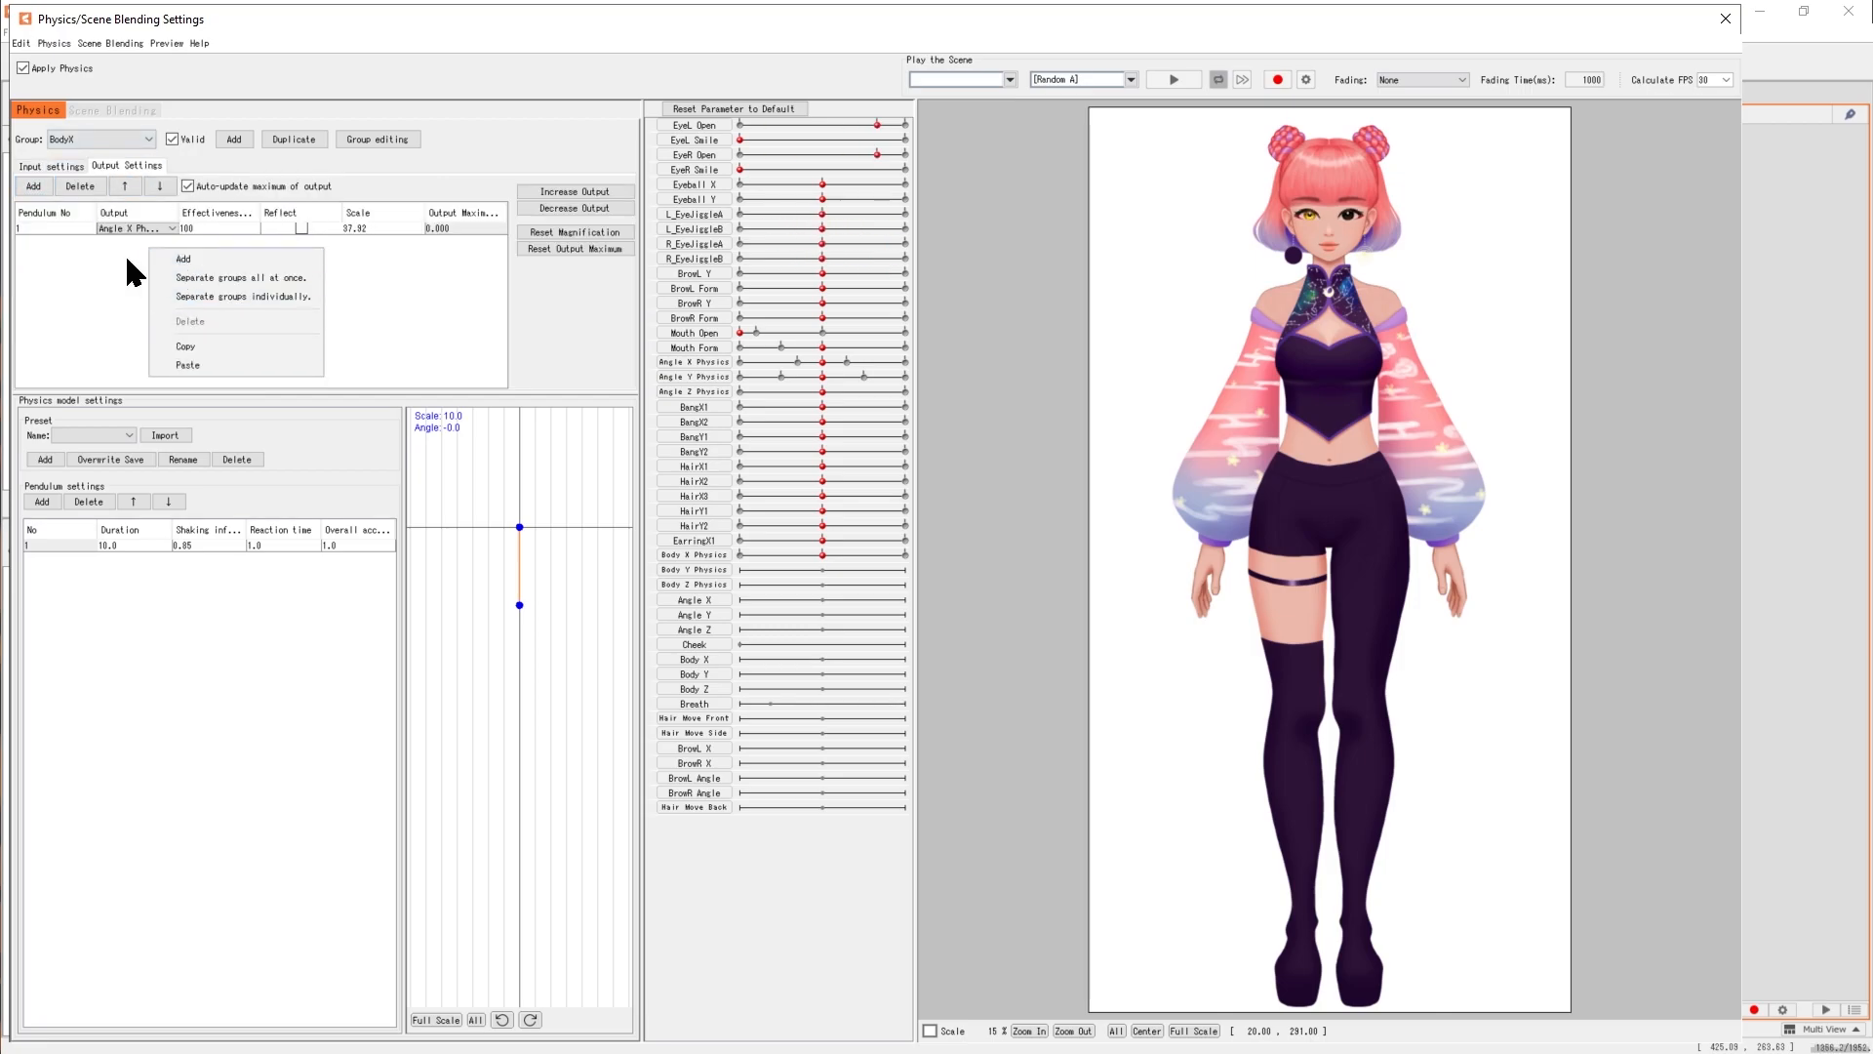
pyautogui.click(138, 228)
pyautogui.scroll(-3, 149, 290)
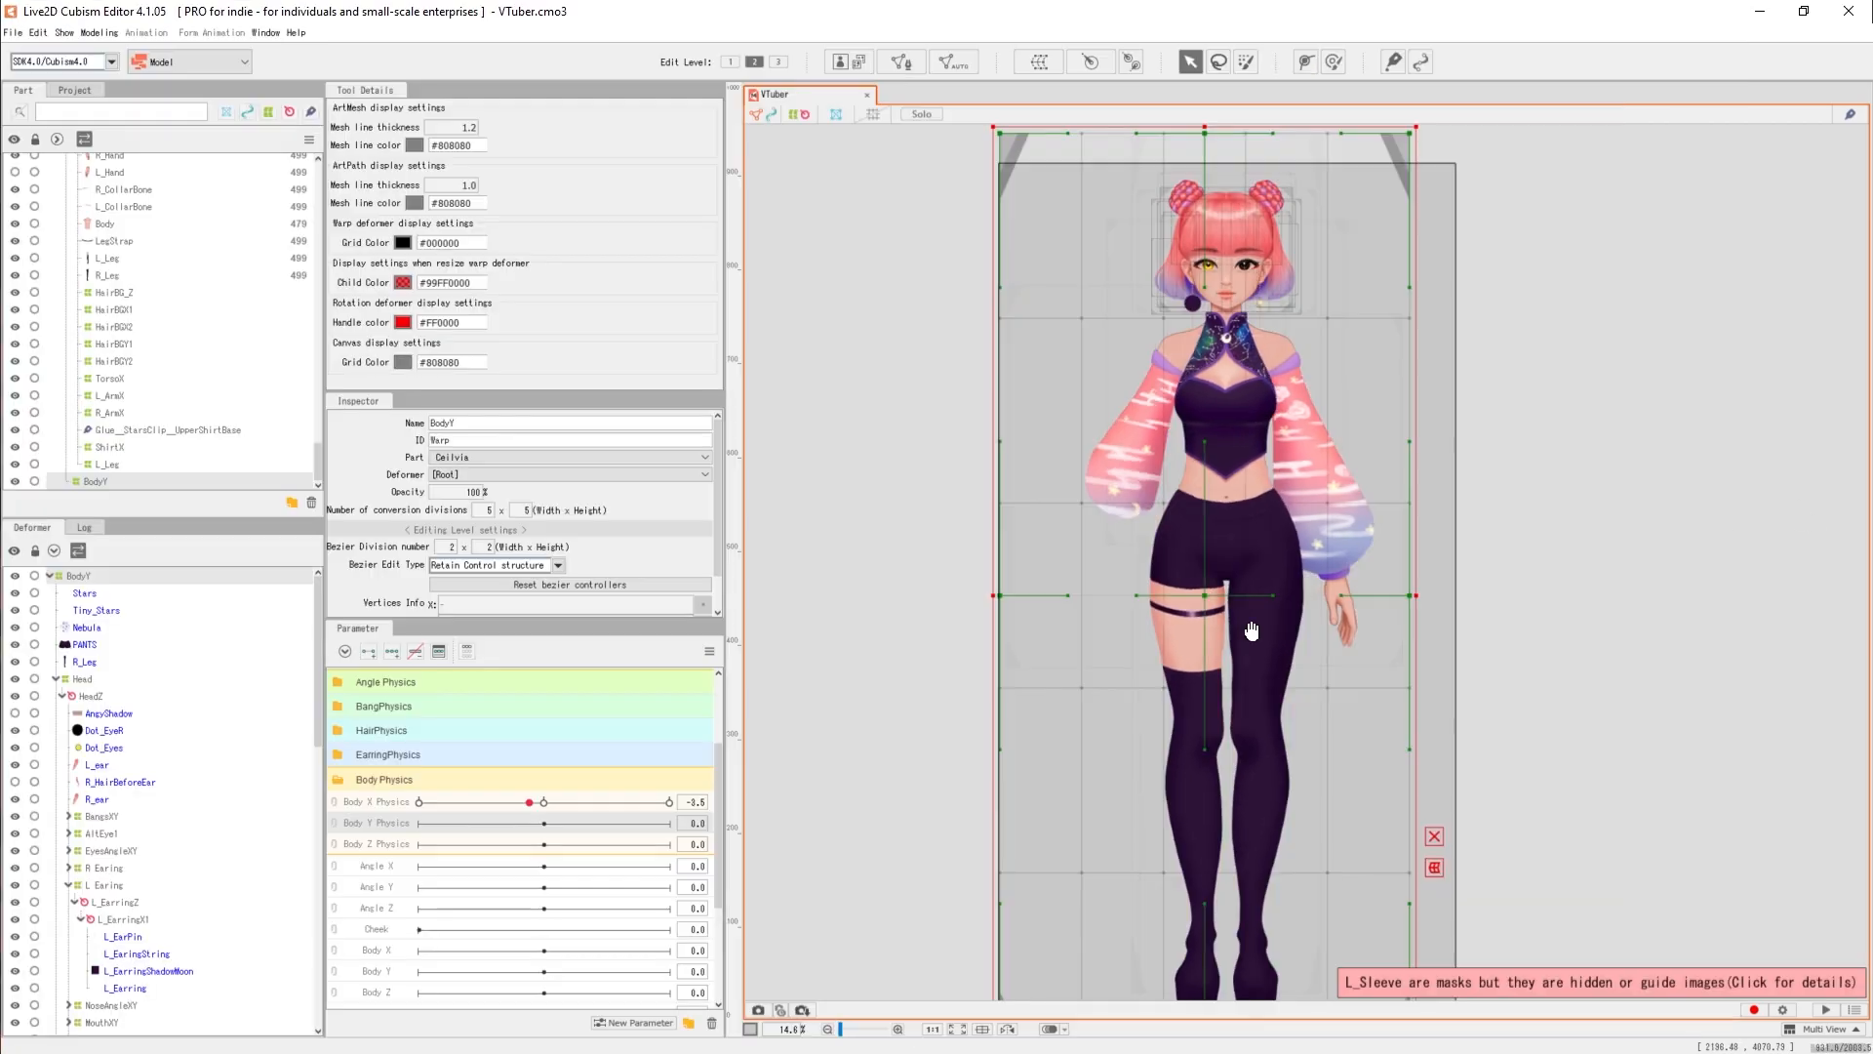
# Pose the BodyY deformer at the maximum of Body Y Physics.
pyautogui.moveTo(543, 822); pyautogui.dragTo(677, 827)
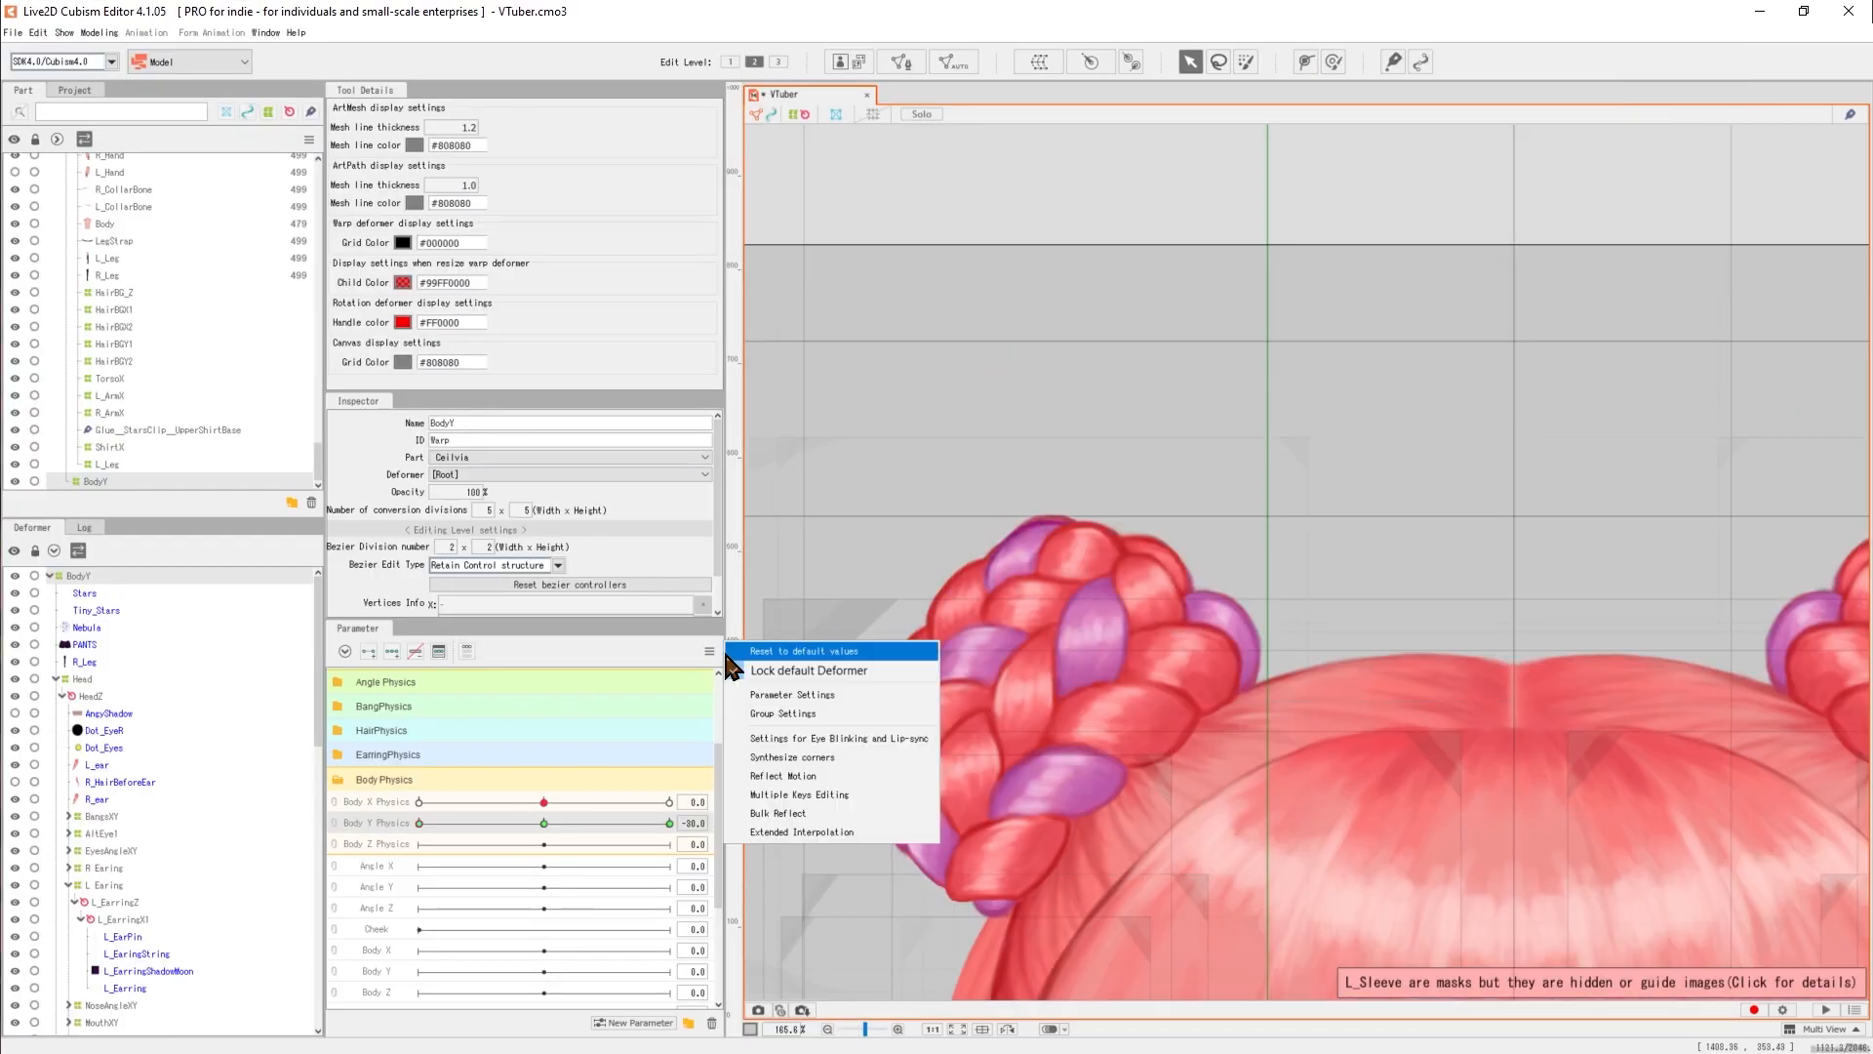
pyautogui.scroll(-3, 1308, 561)
# Select L_Leg and work on its foot vertices with the lasso selection for the Body Y Physics motion.
pyautogui.click(1139, 390)
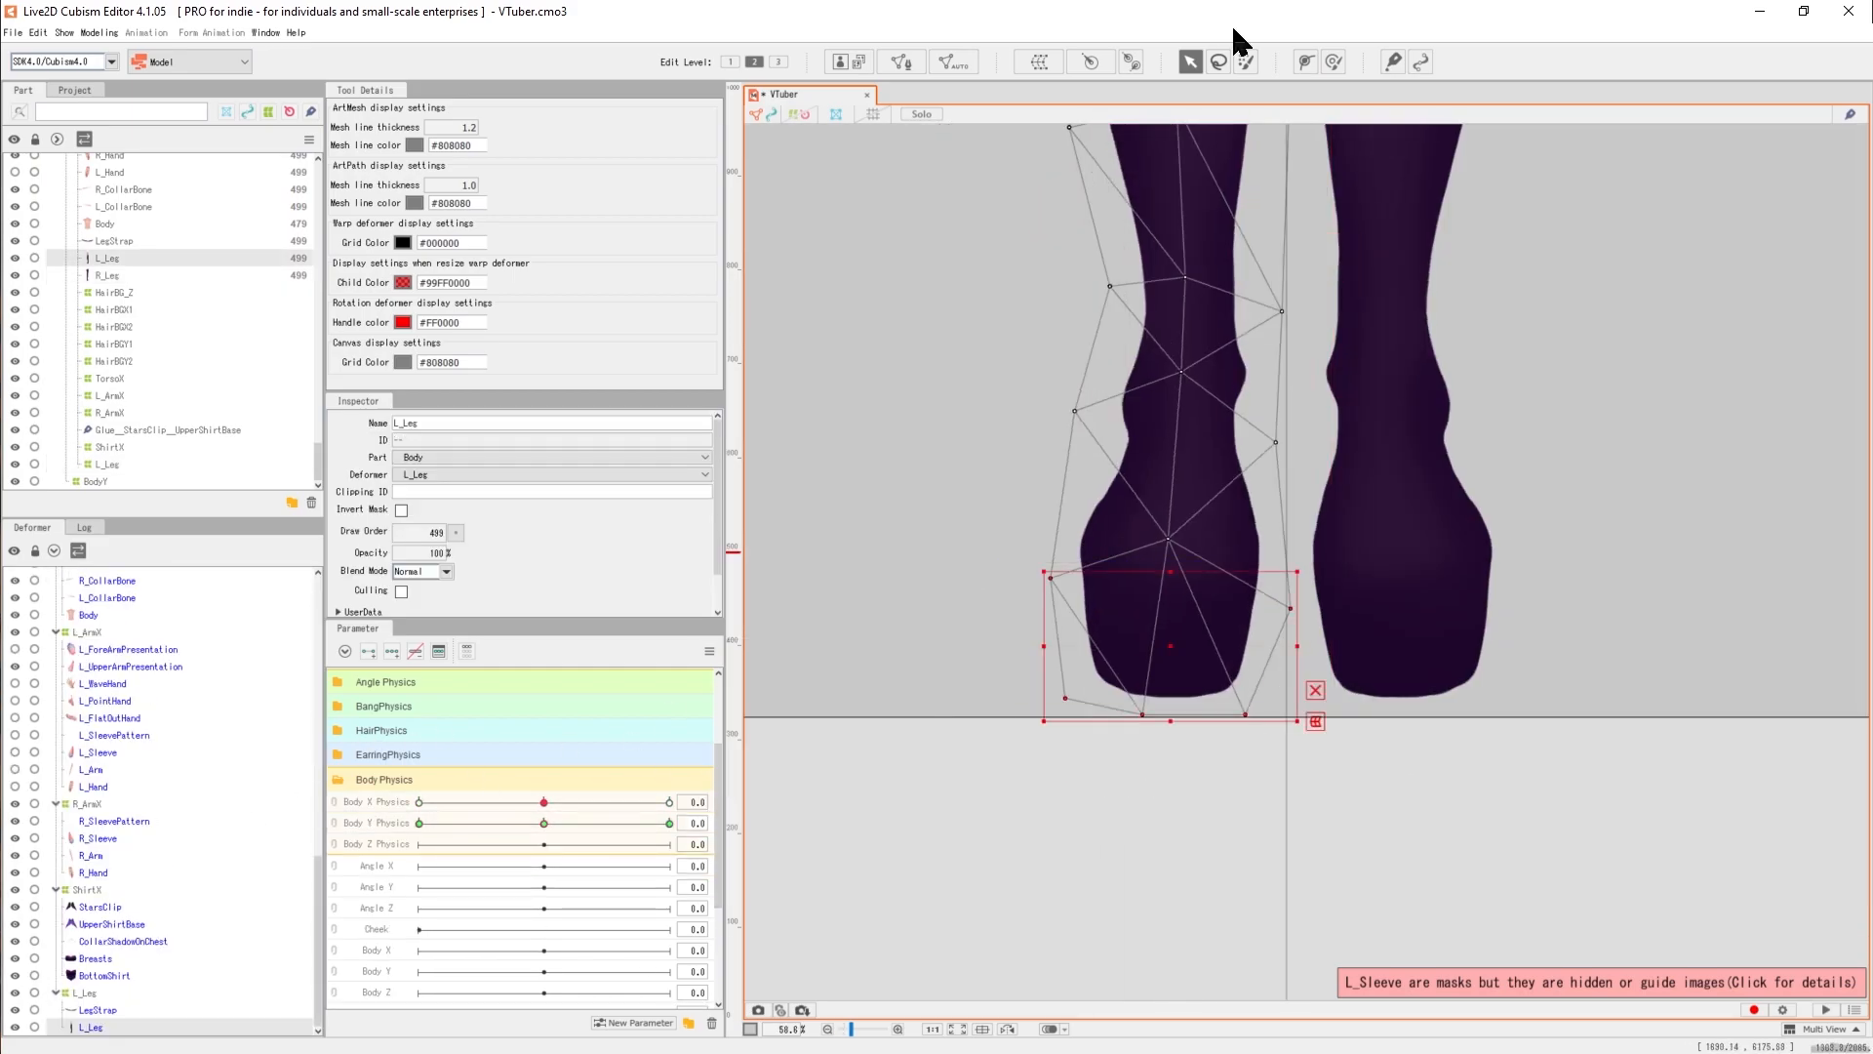
pyautogui.click(1218, 61)
pyautogui.press('v')
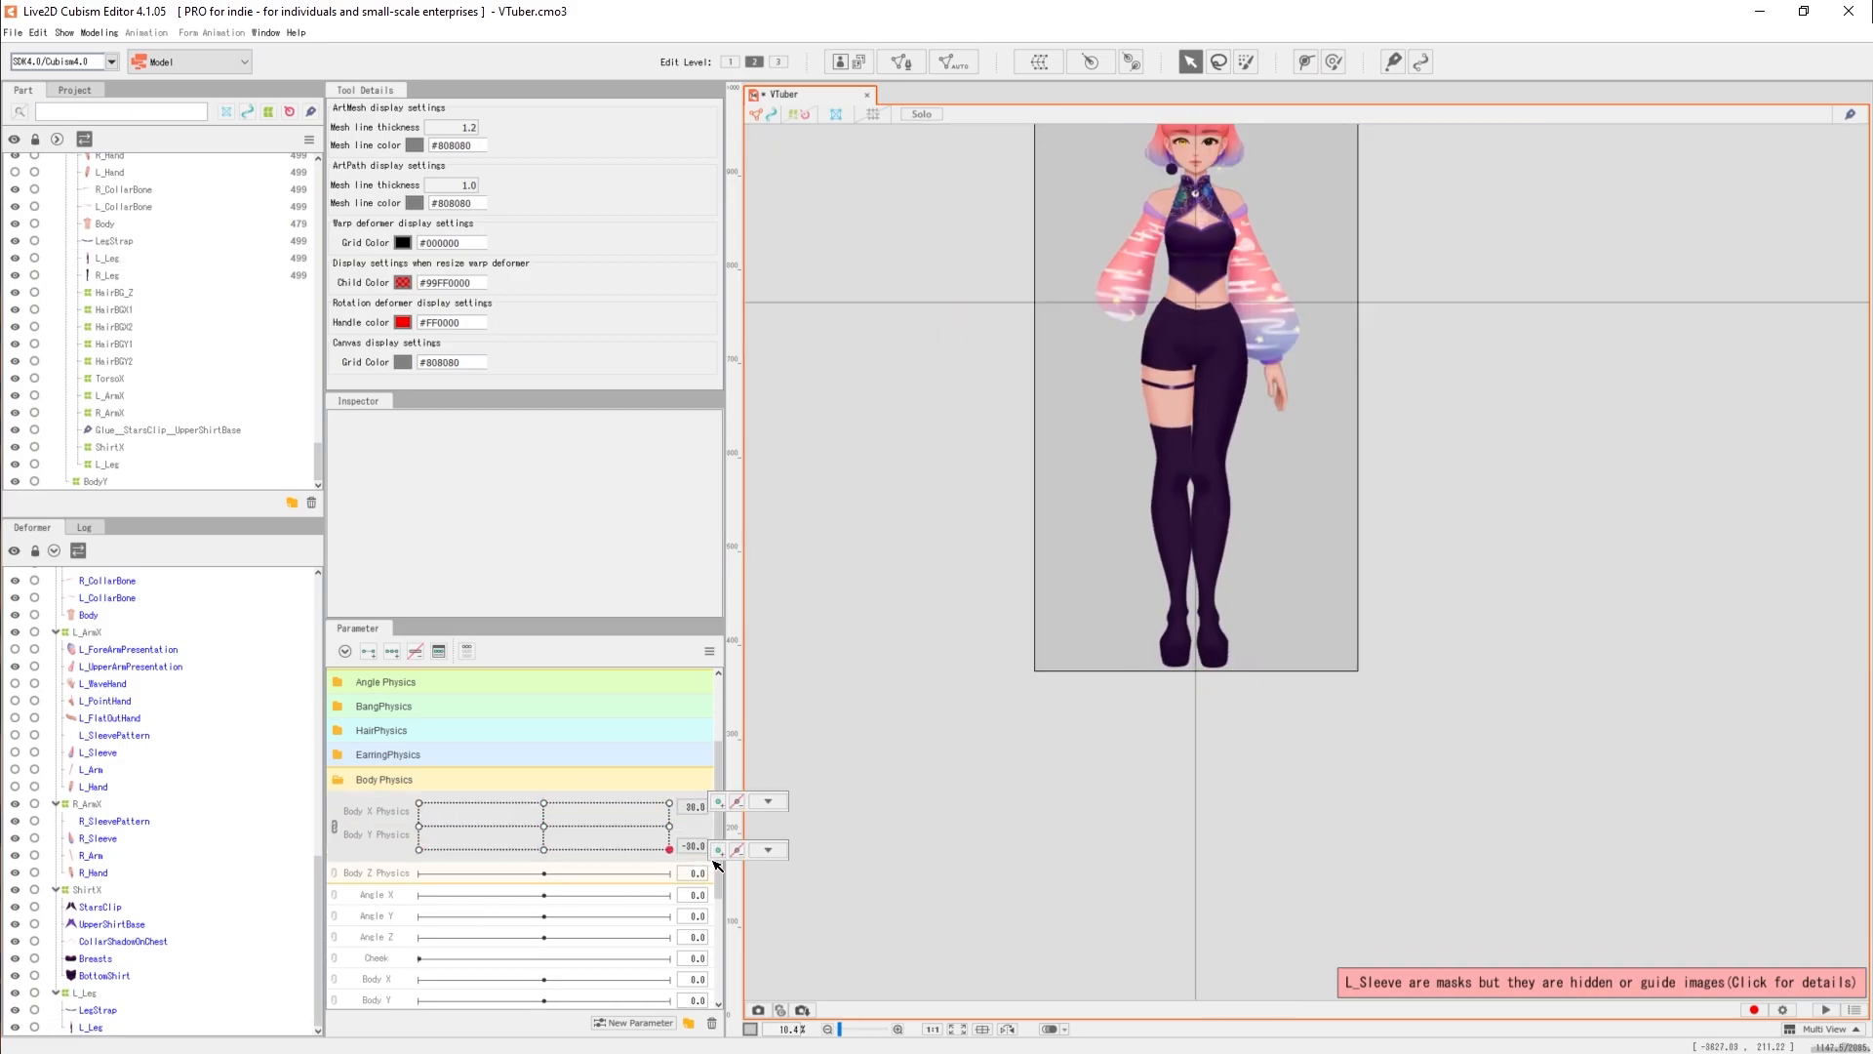
# Preview the body motion across the Body X Physics and Body Y Physics ranges.
pyautogui.moveTo(717, 864); pyautogui.dragTo(625, 818)
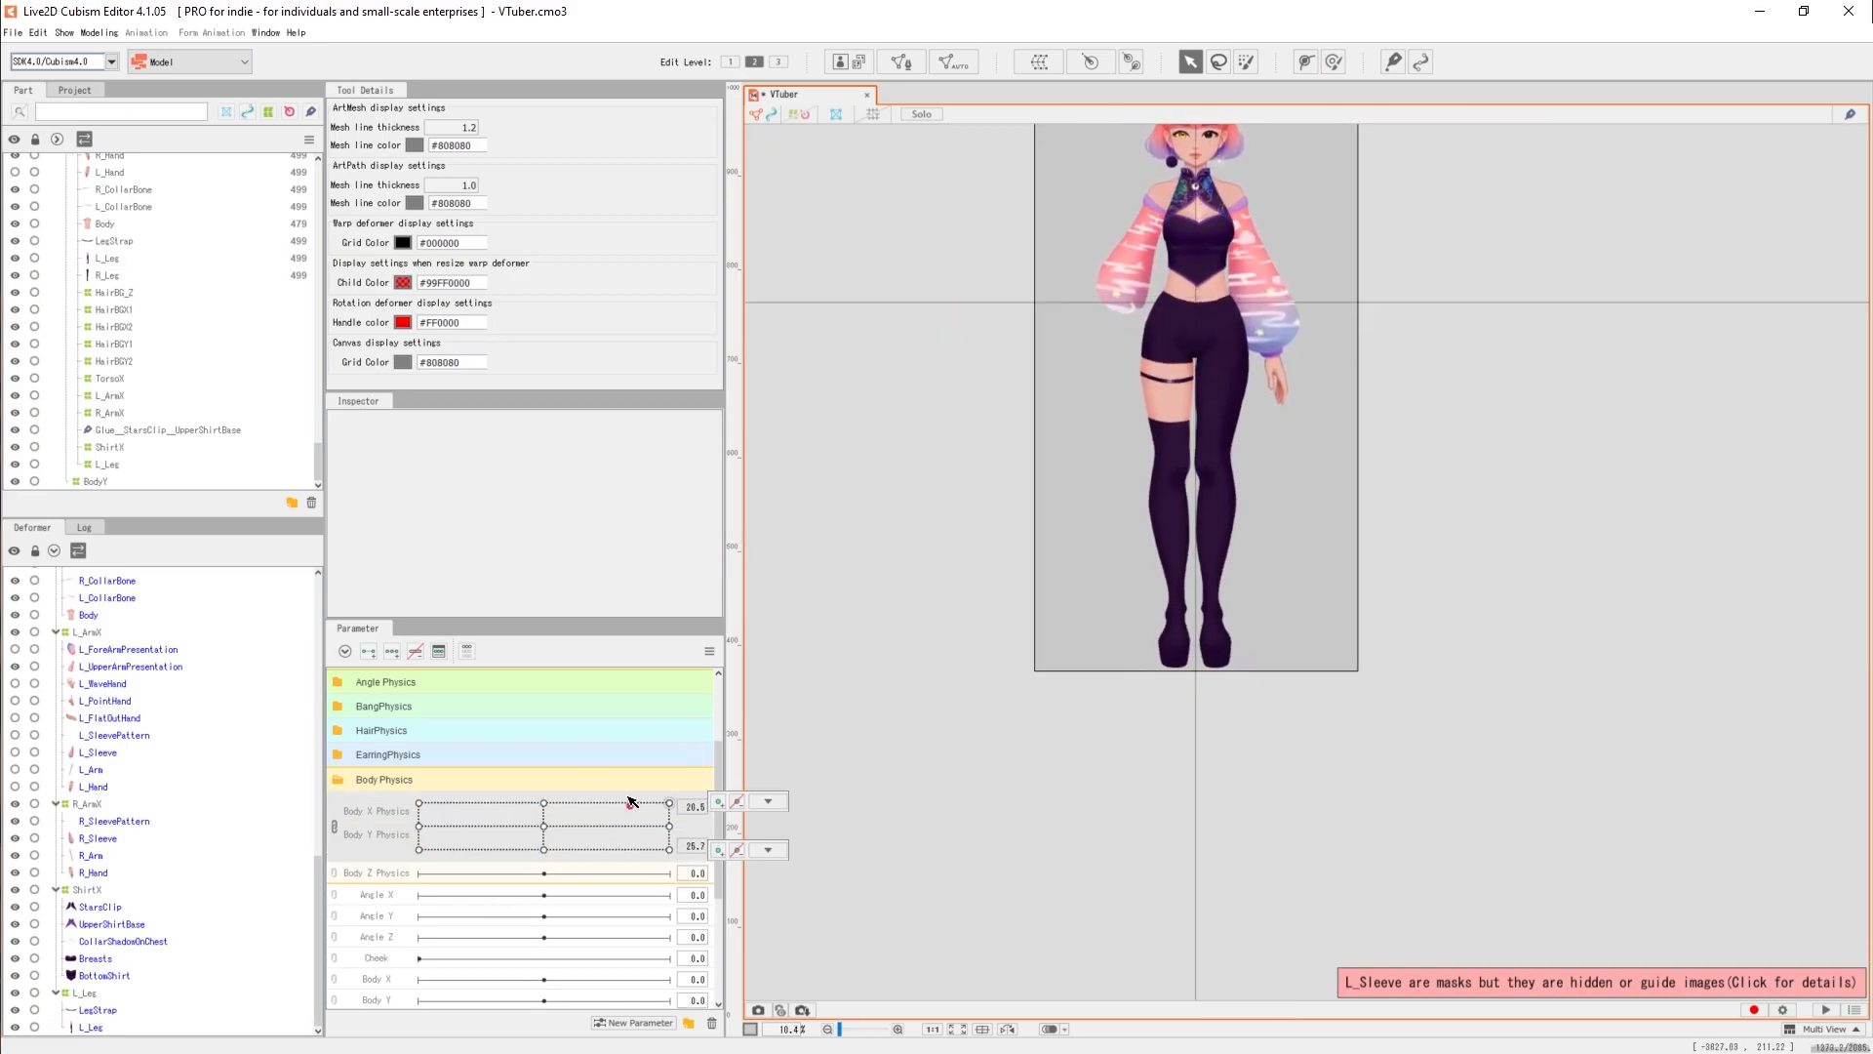
pyautogui.moveTo(461, 900); pyautogui.dragTo(628, 800)
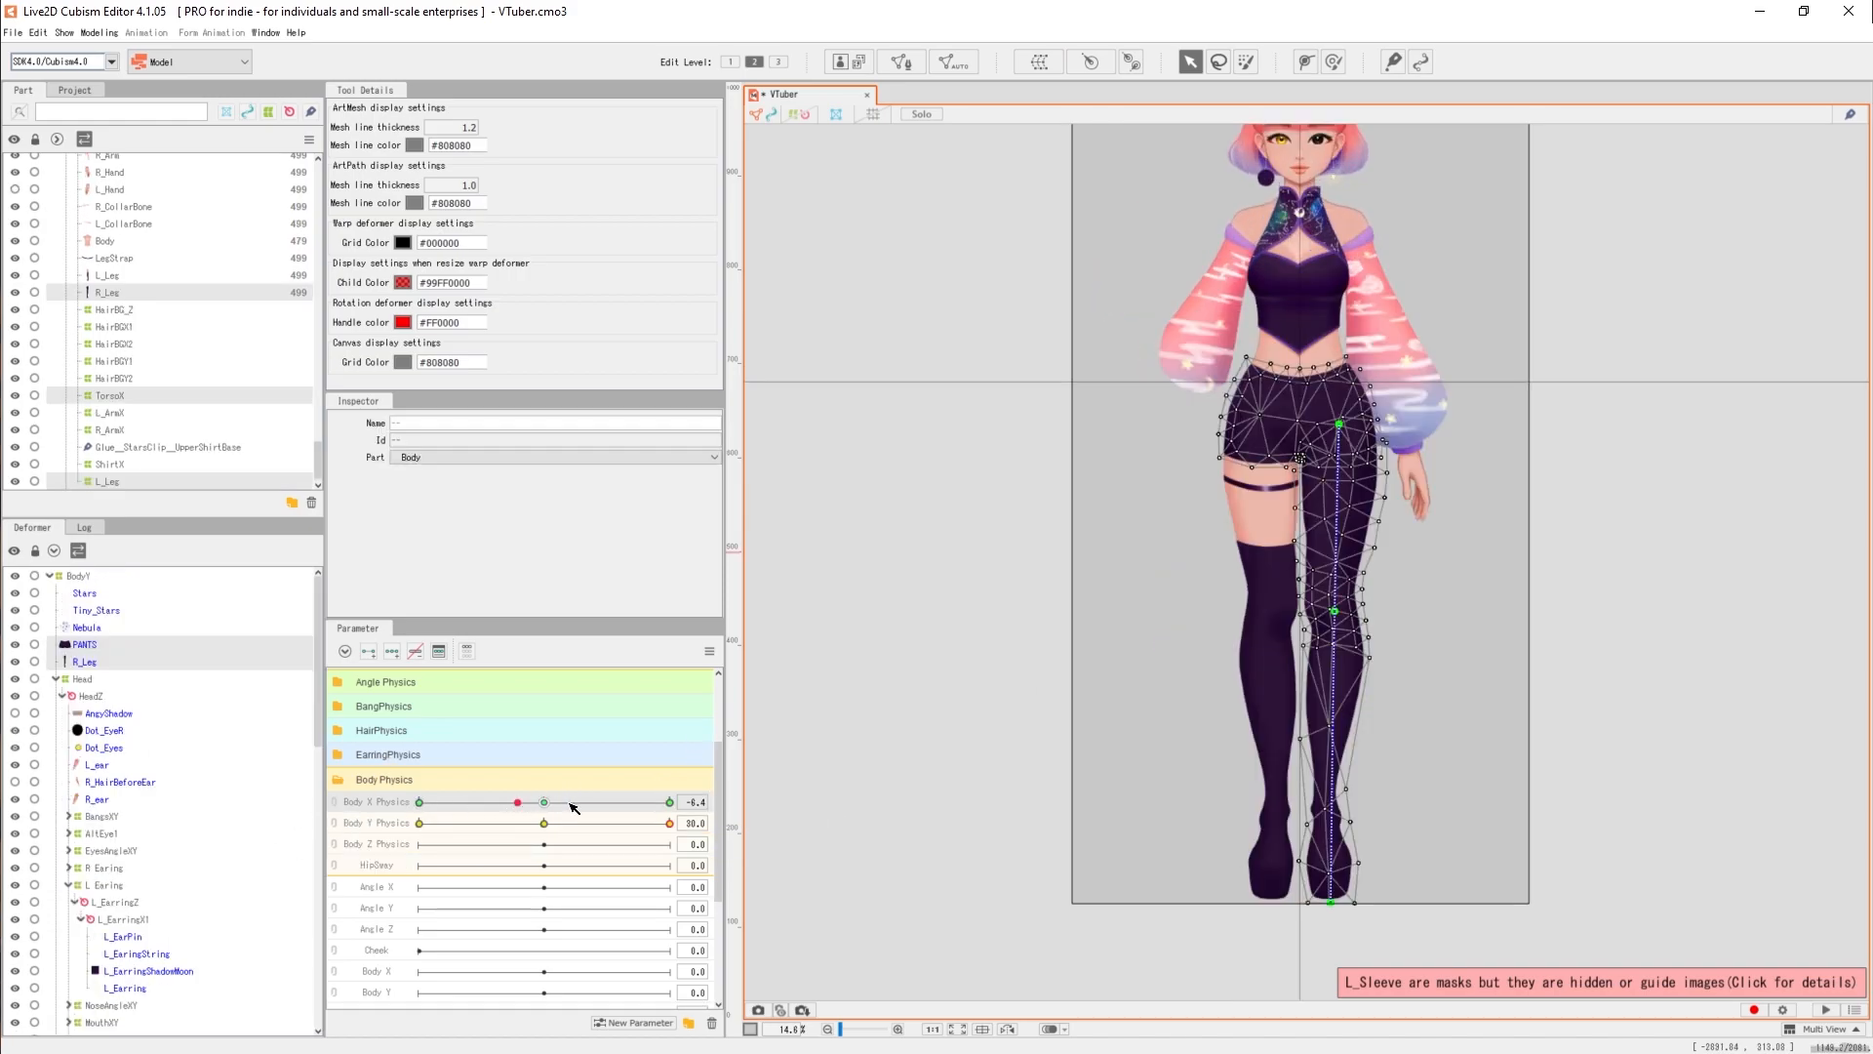
pyautogui.moveTo(596, 807); pyautogui.dragTo(604, 808)
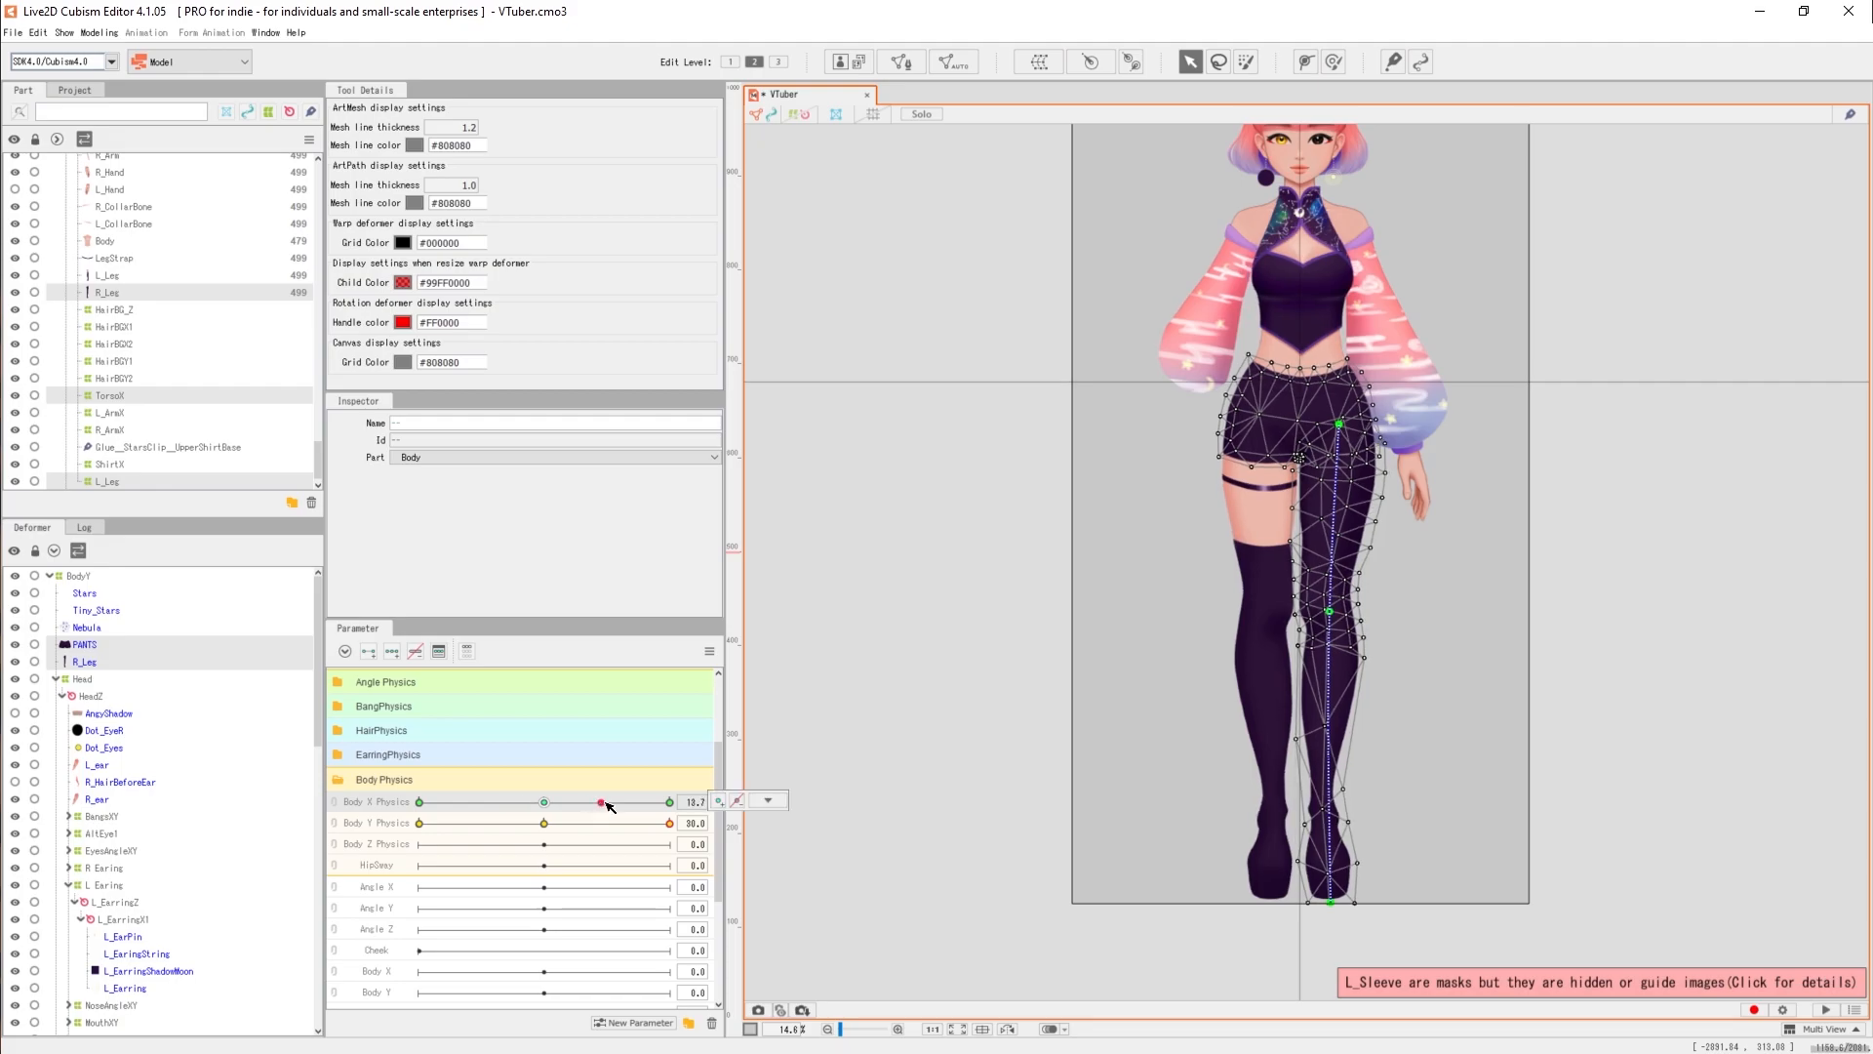
# Move the selected pants and leg keyforms from Body X Physics to HipSway and test HipSway at its maximum.
pyautogui.click(776, 868)
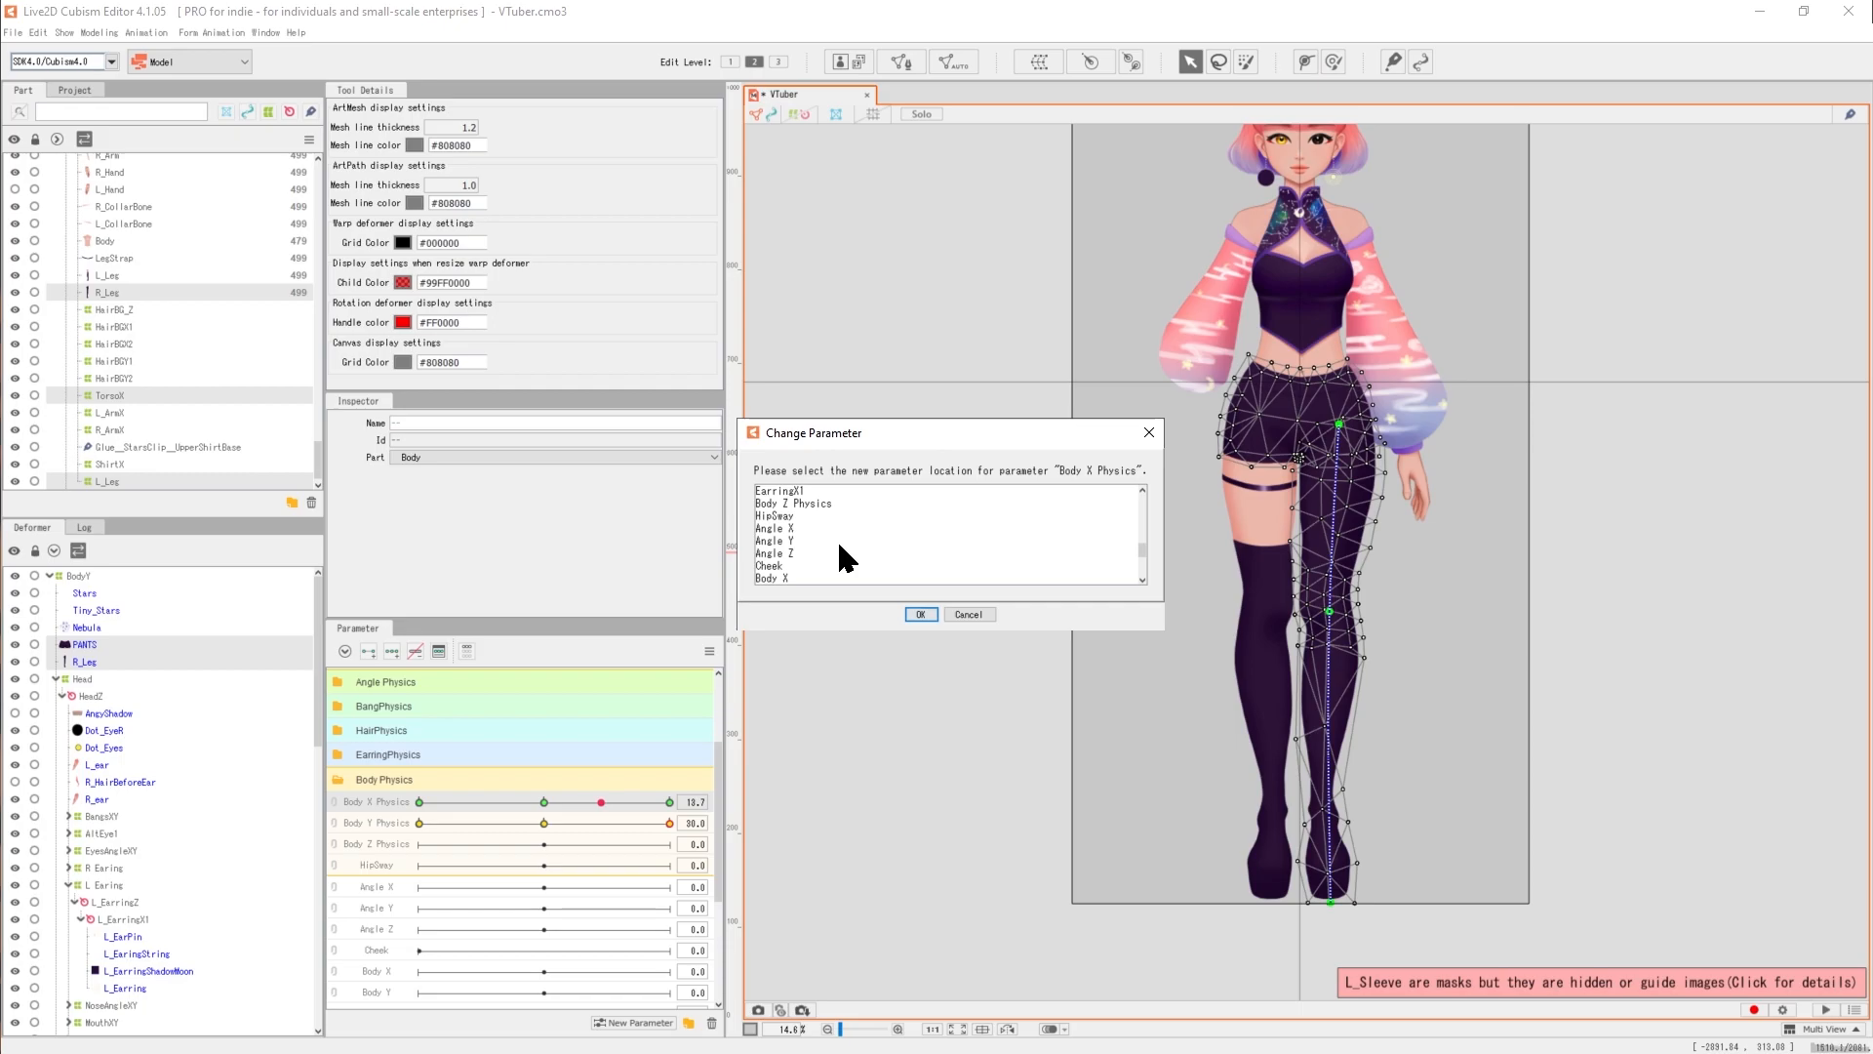
pyautogui.click(814, 517)
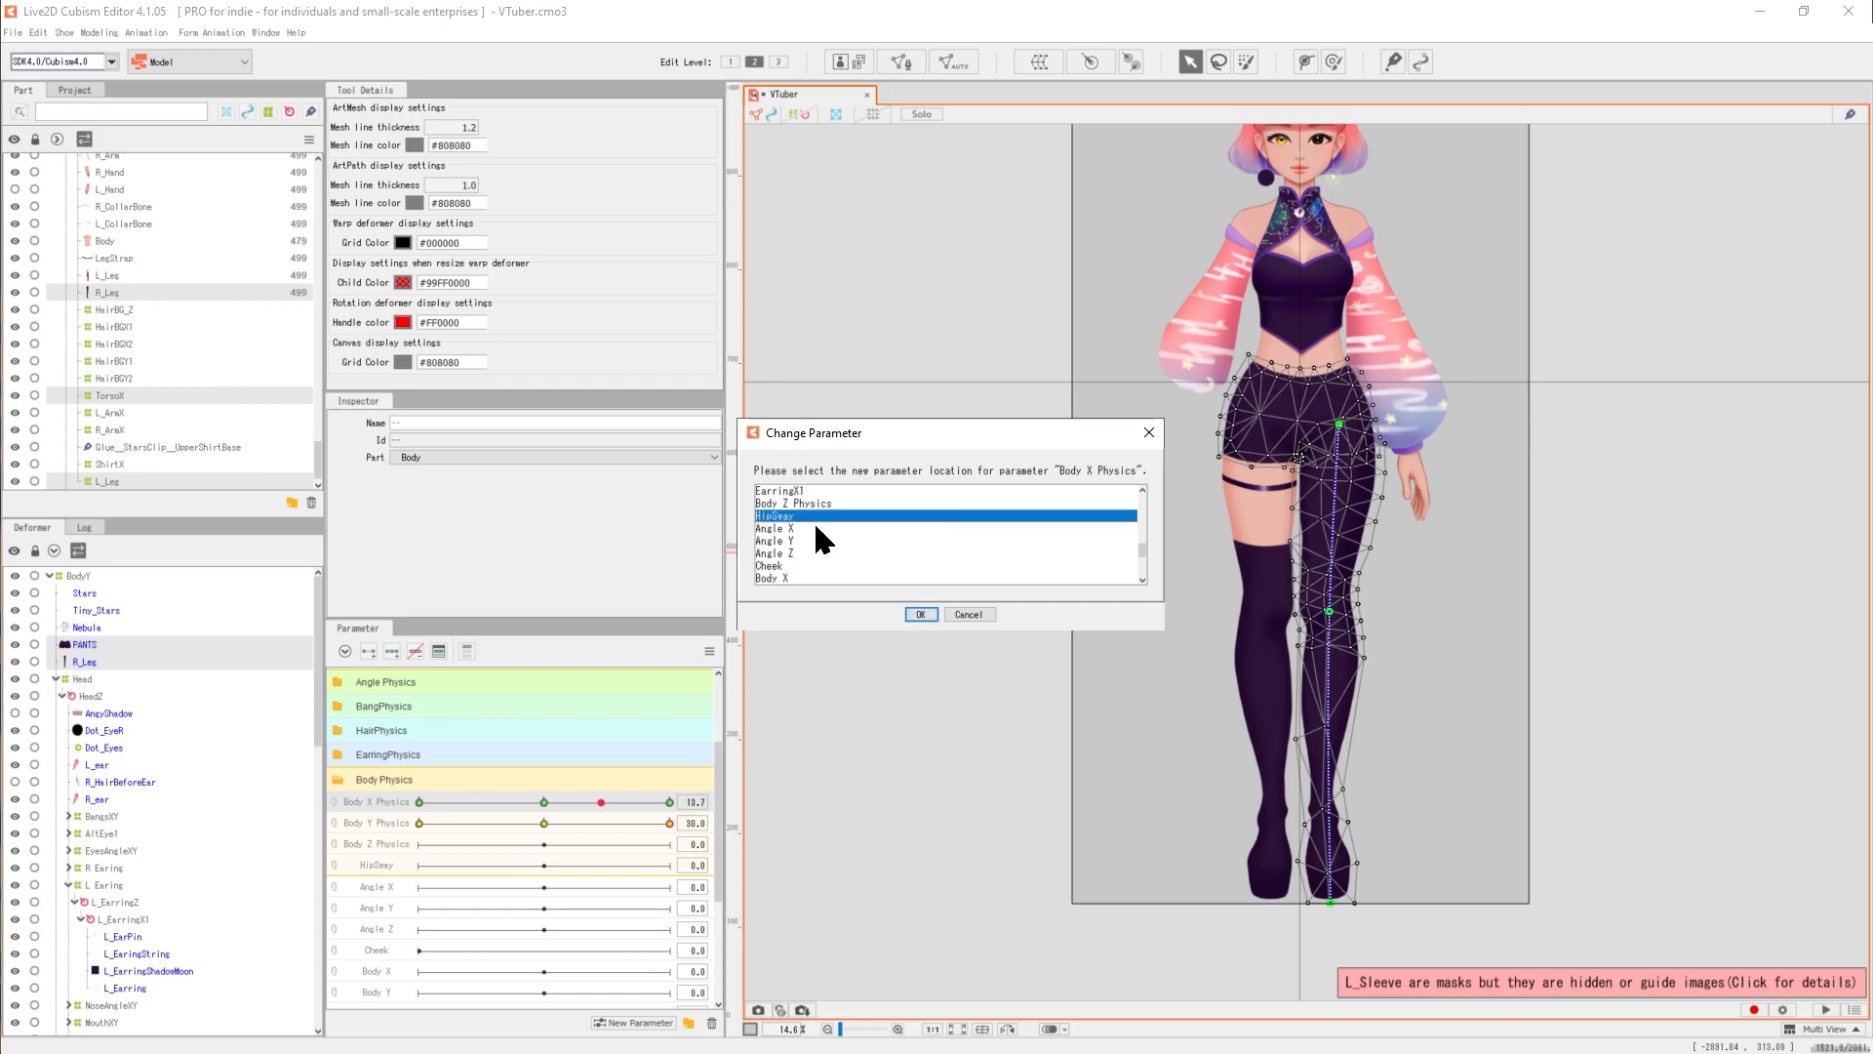
pyautogui.click(918, 614)
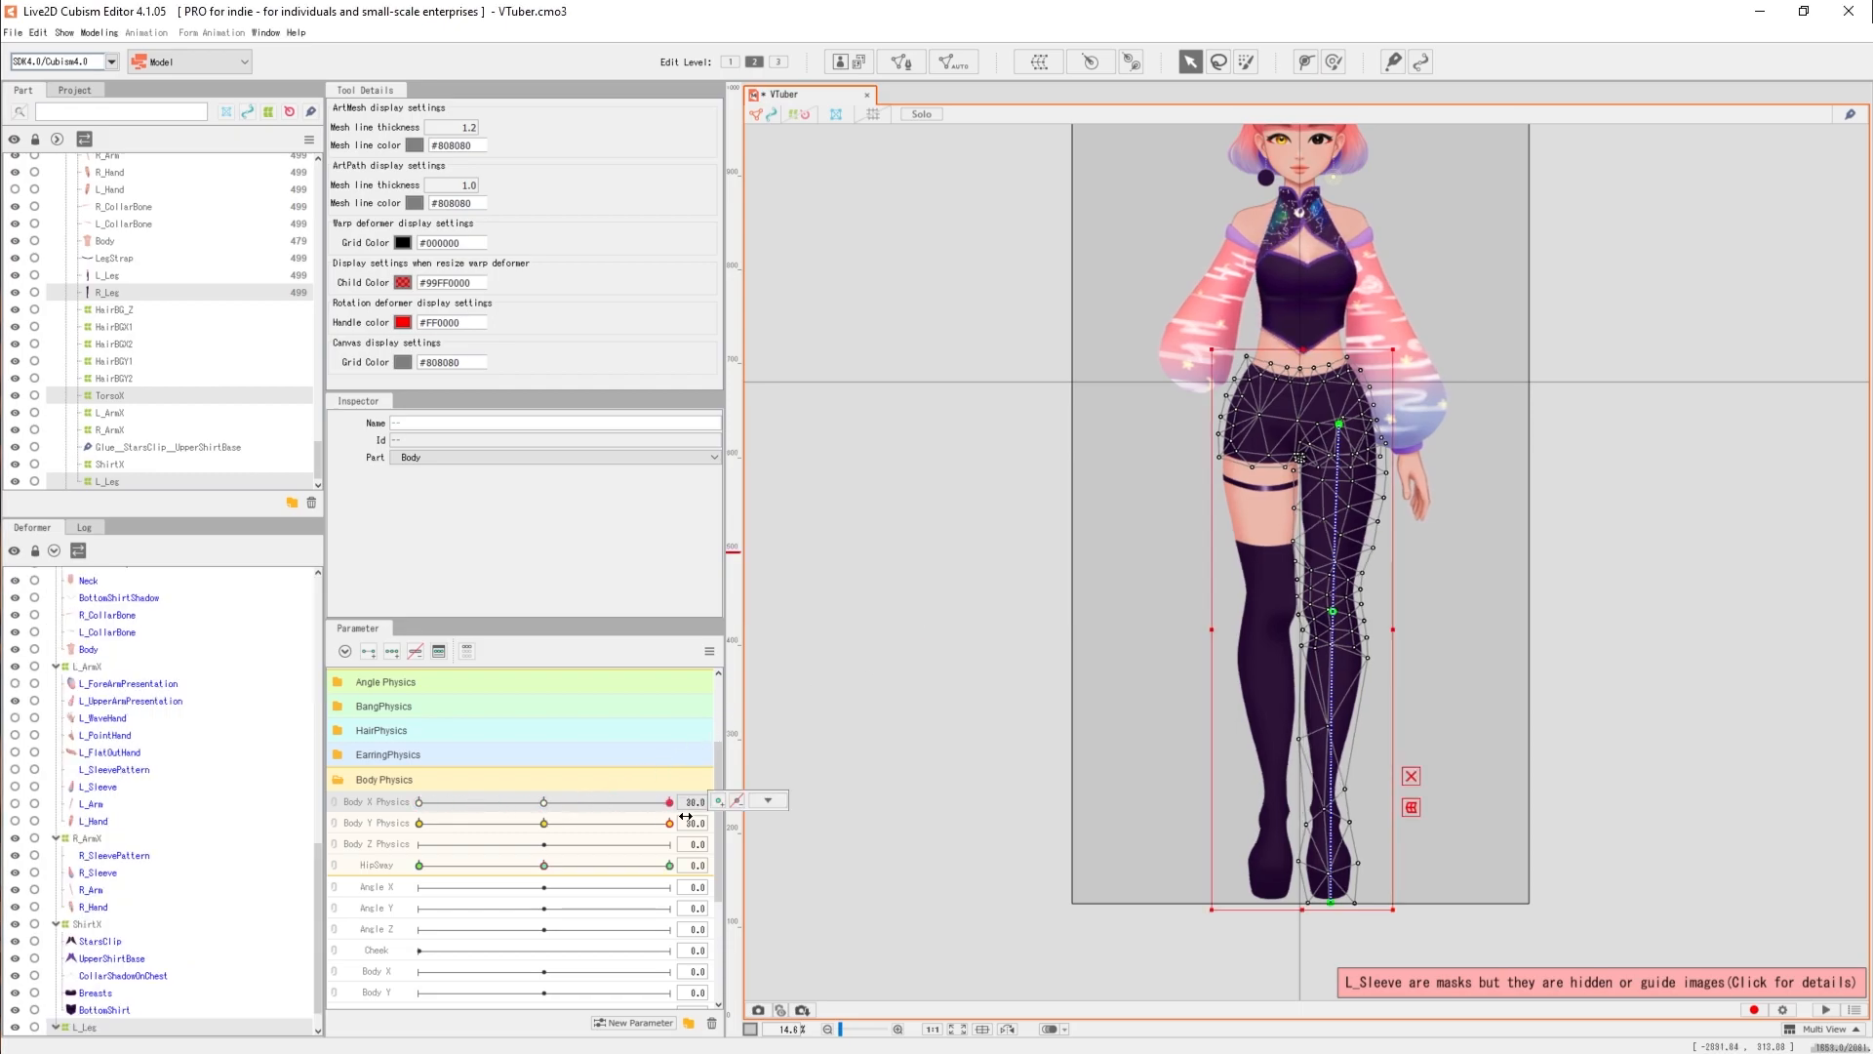
pyautogui.moveTo(545, 867); pyautogui.dragTo(673, 864)
pyautogui.click(768, 864)
# Check the BodyY physics group's input and output settings and preview the body motion with HairY physics.
pyautogui.click(50, 166)
pyautogui.moveTo(1345, 210); pyautogui.dragTo(1356, 146)
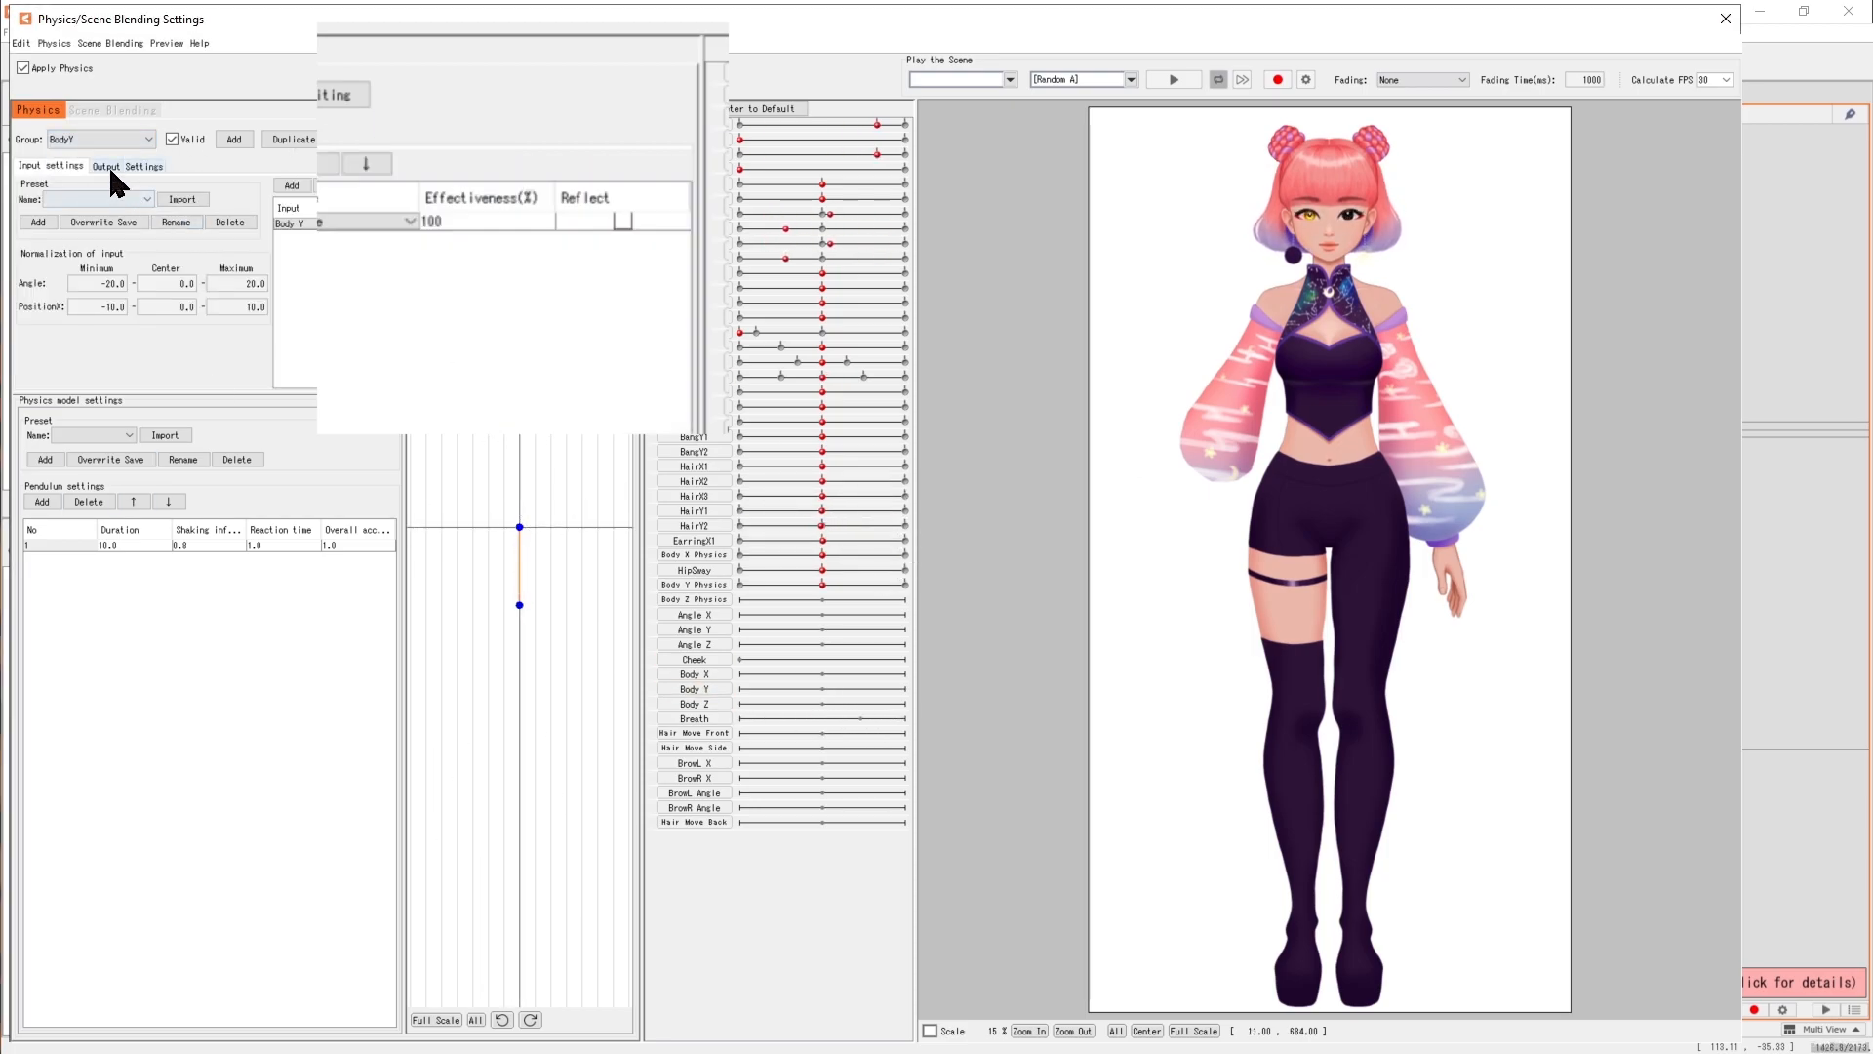
pyautogui.click(114, 168)
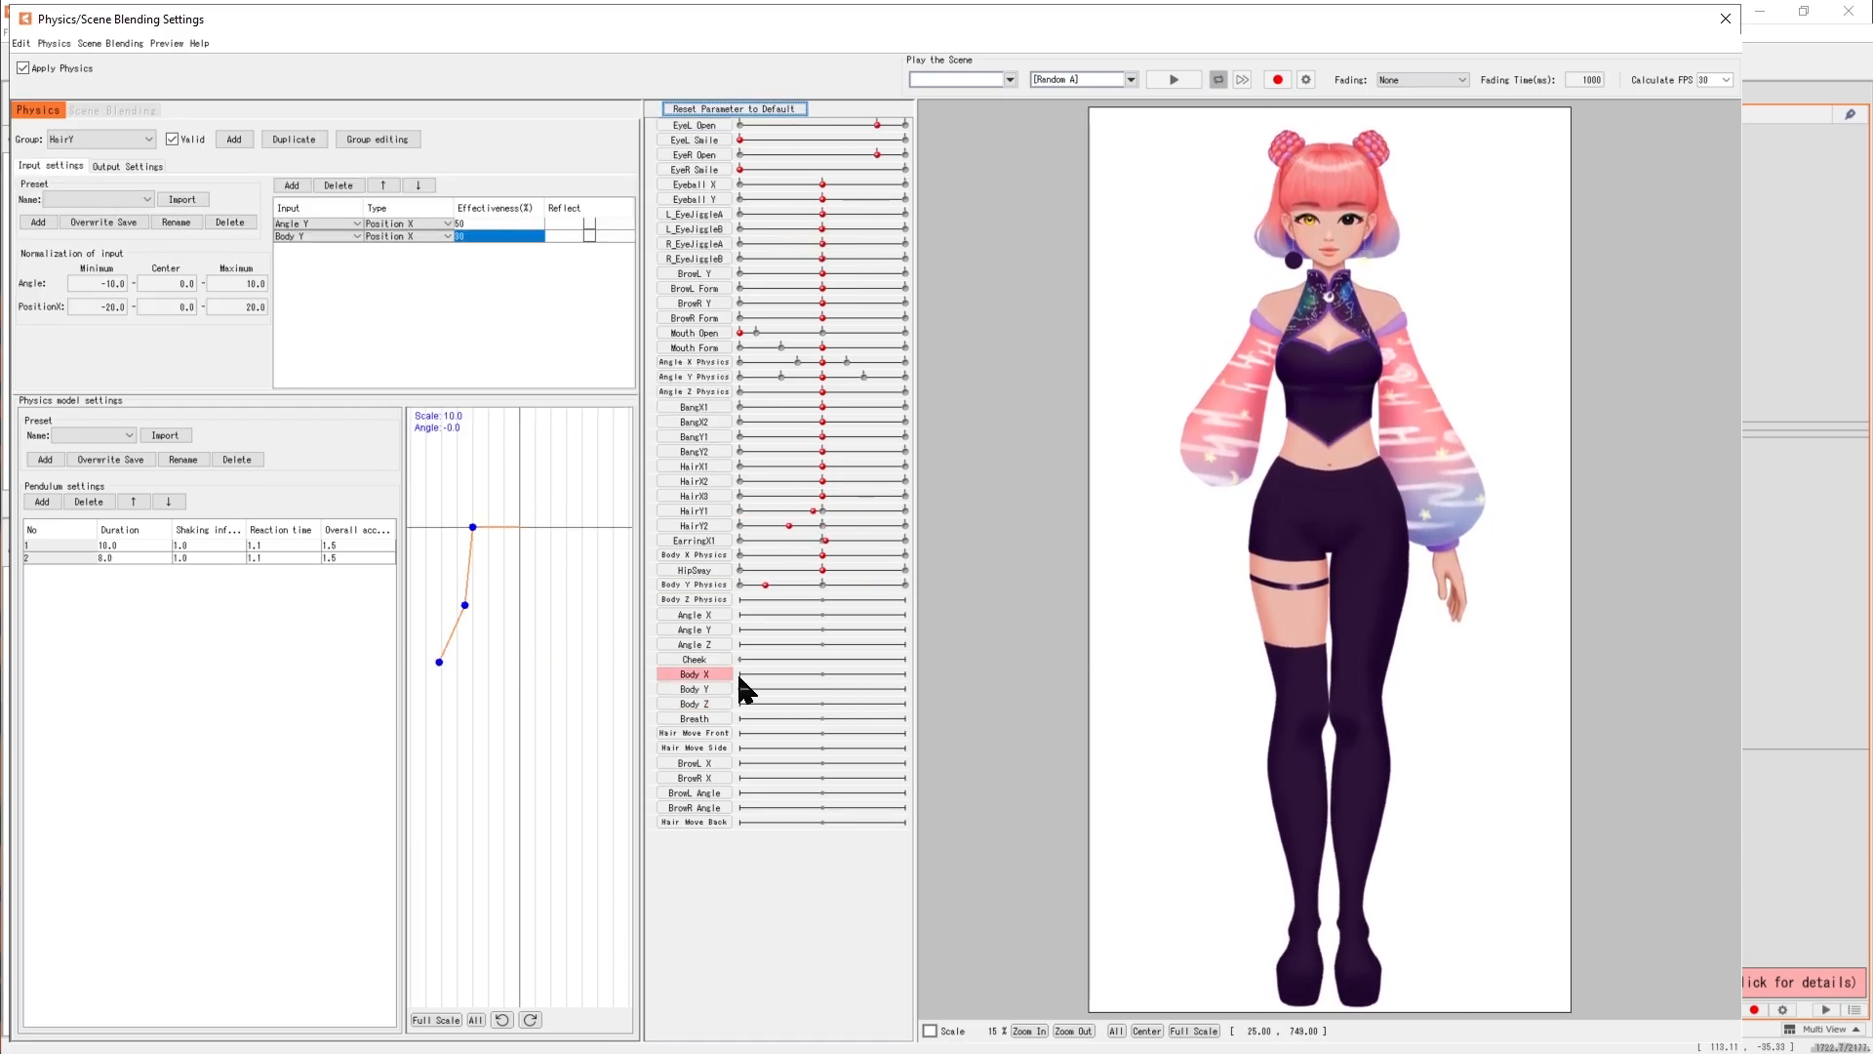
pyautogui.moveTo(751, 689); pyautogui.dragTo(835, 689)
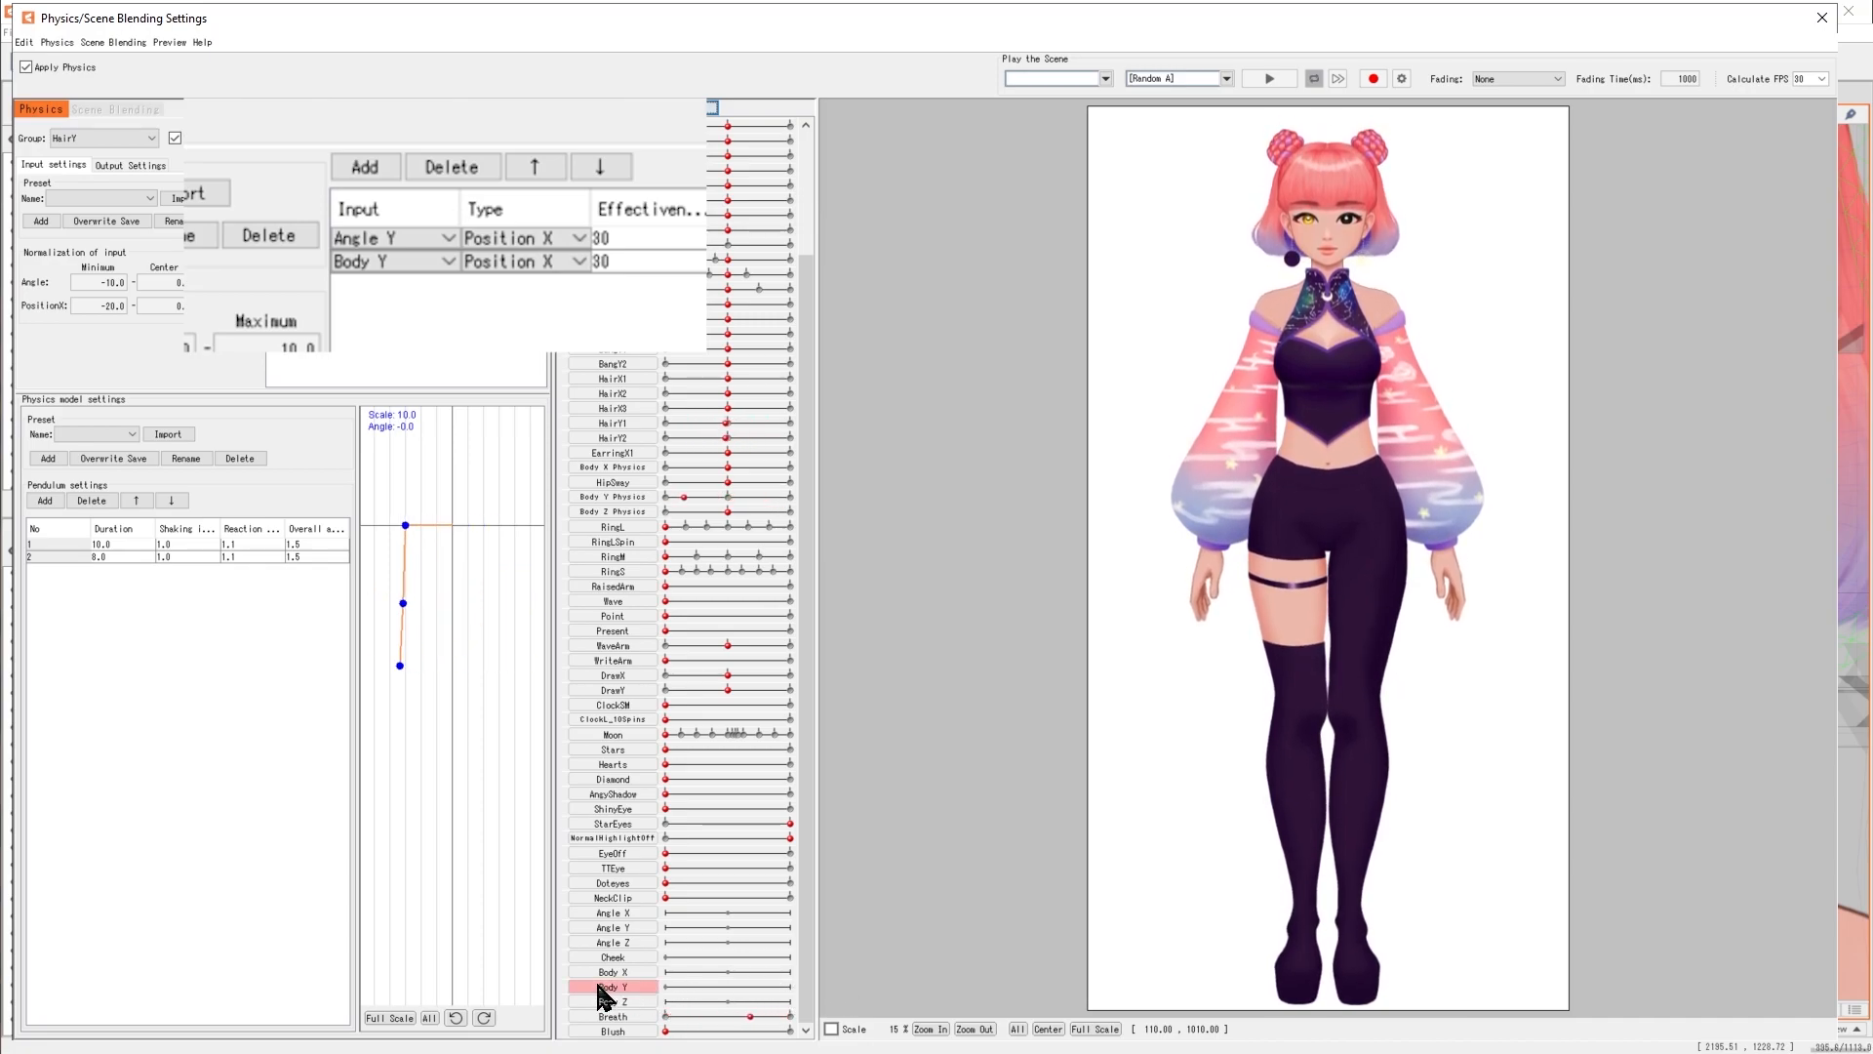
# Examine which cursor tracking types drive the Angle and Body parameters.
pyautogui.click(168, 42)
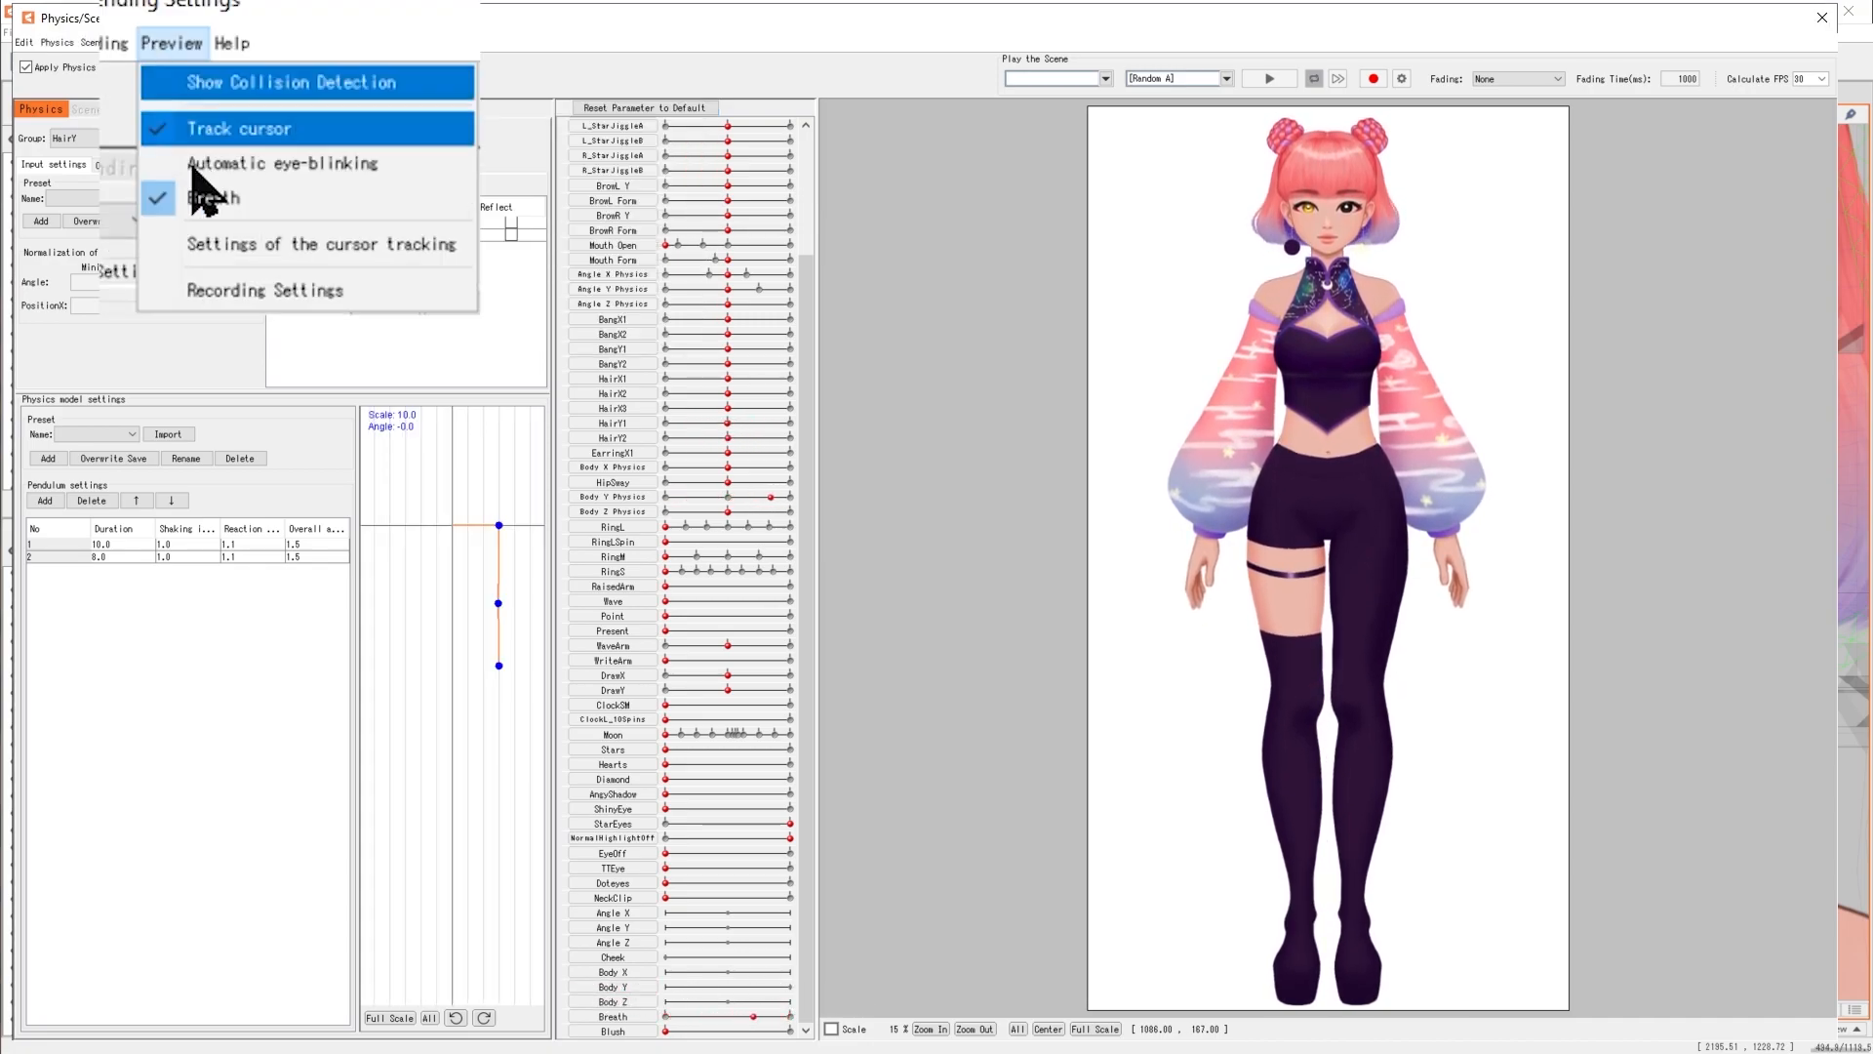
pyautogui.click(251, 248)
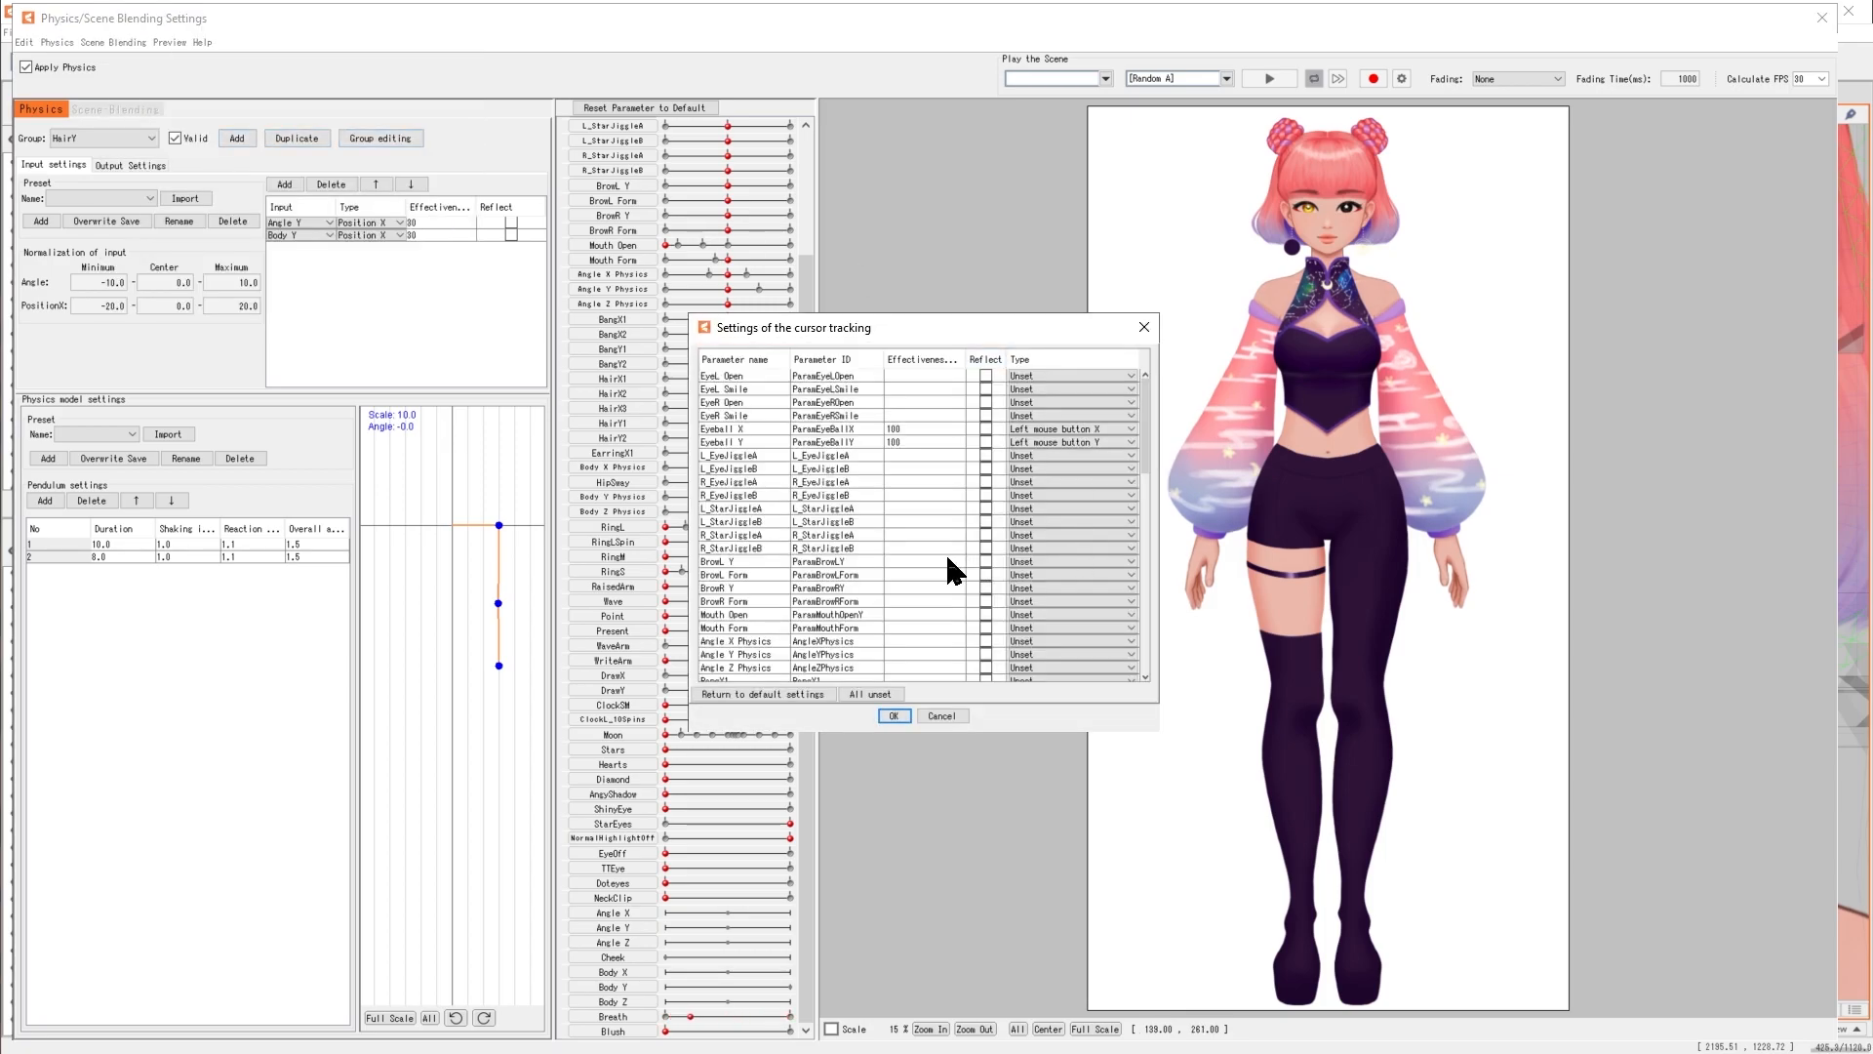
pyautogui.scroll(-15, 948, 559)
pyautogui.click(1071, 583)
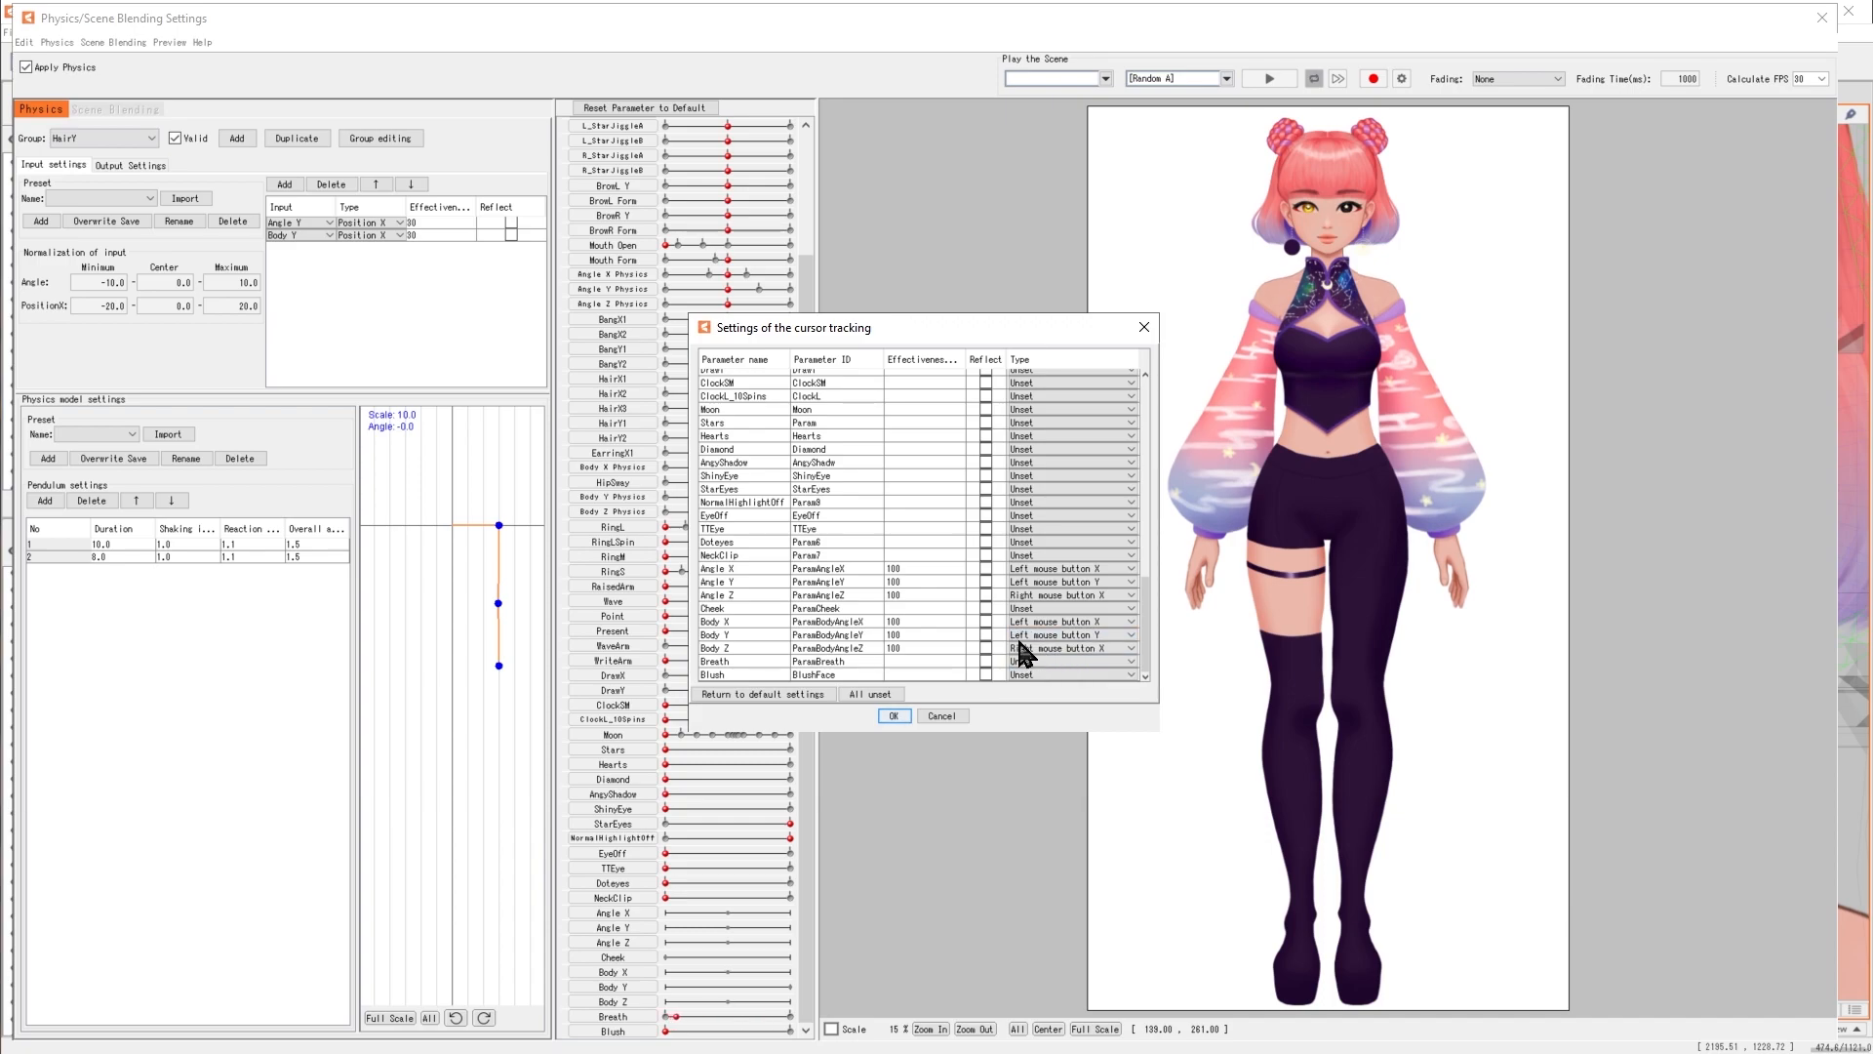
pyautogui.click(928, 716)
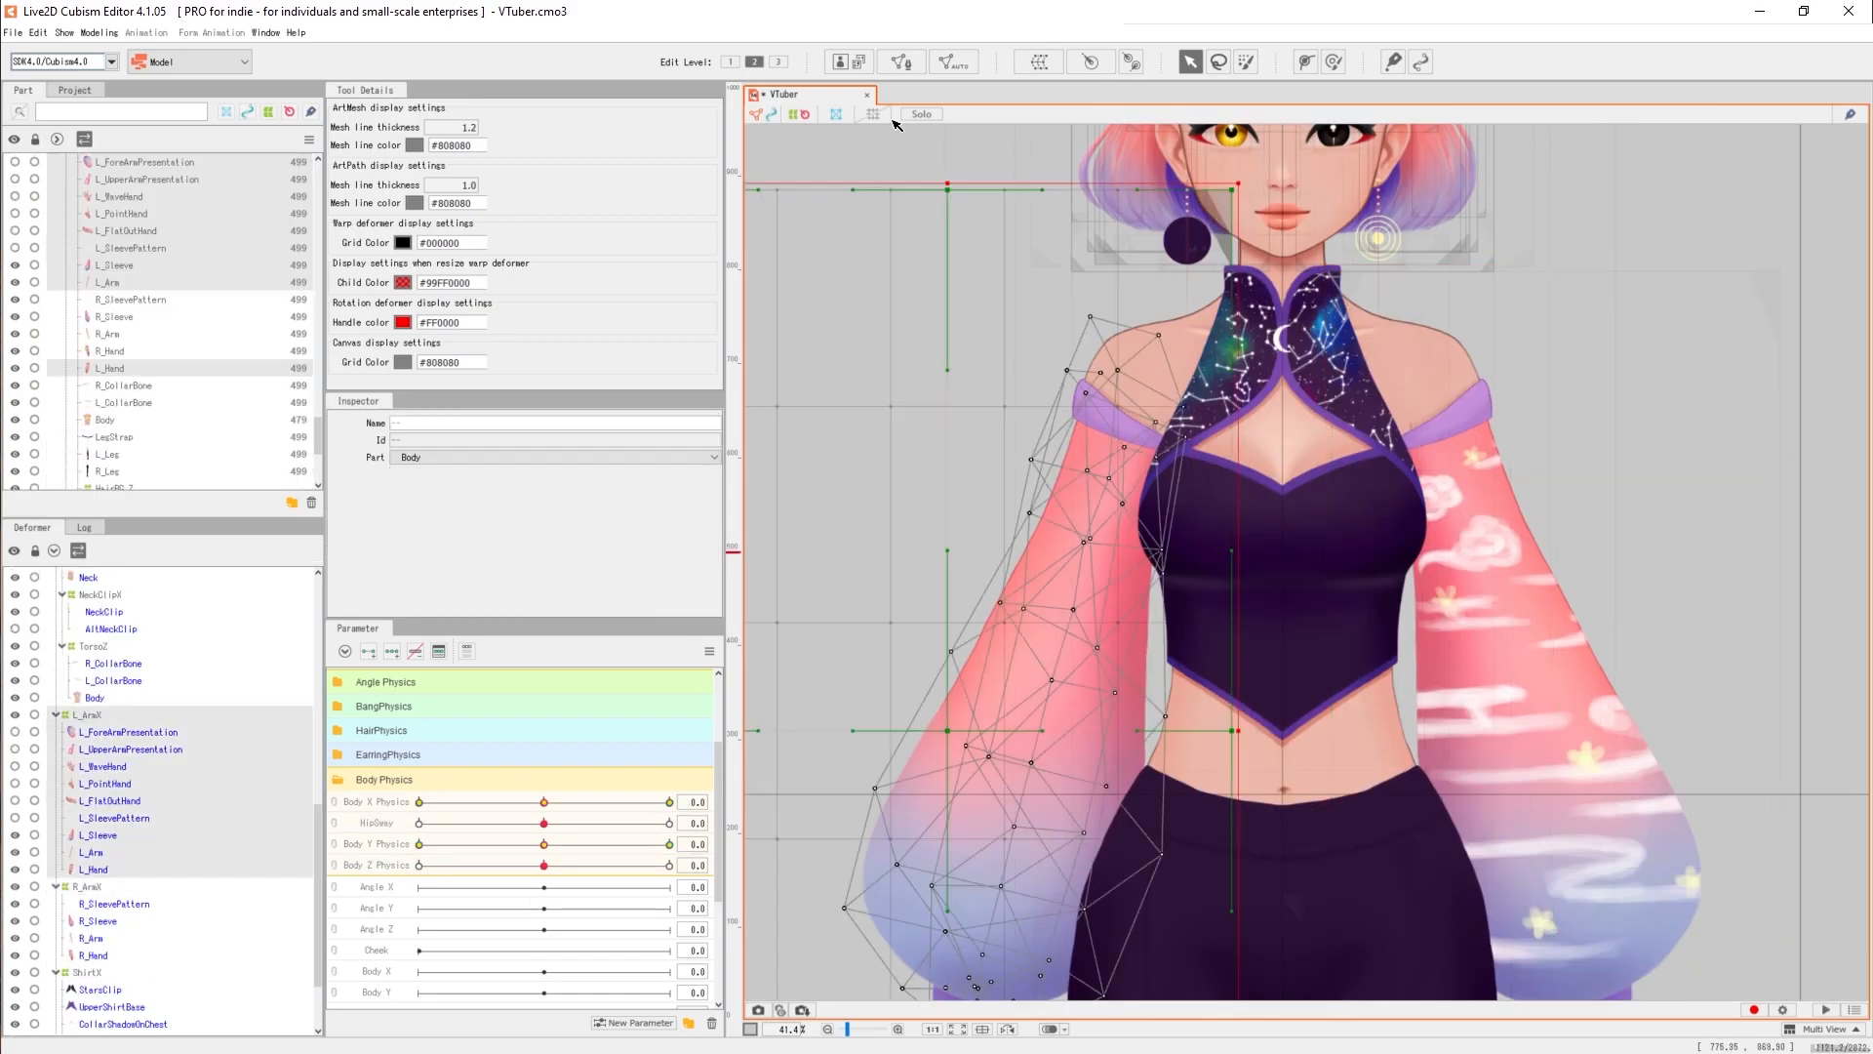
# Set up the L_ArmZ and R_ArmZ warp deformers for the Body Z Physics motion.
pyautogui.click(159, 679)
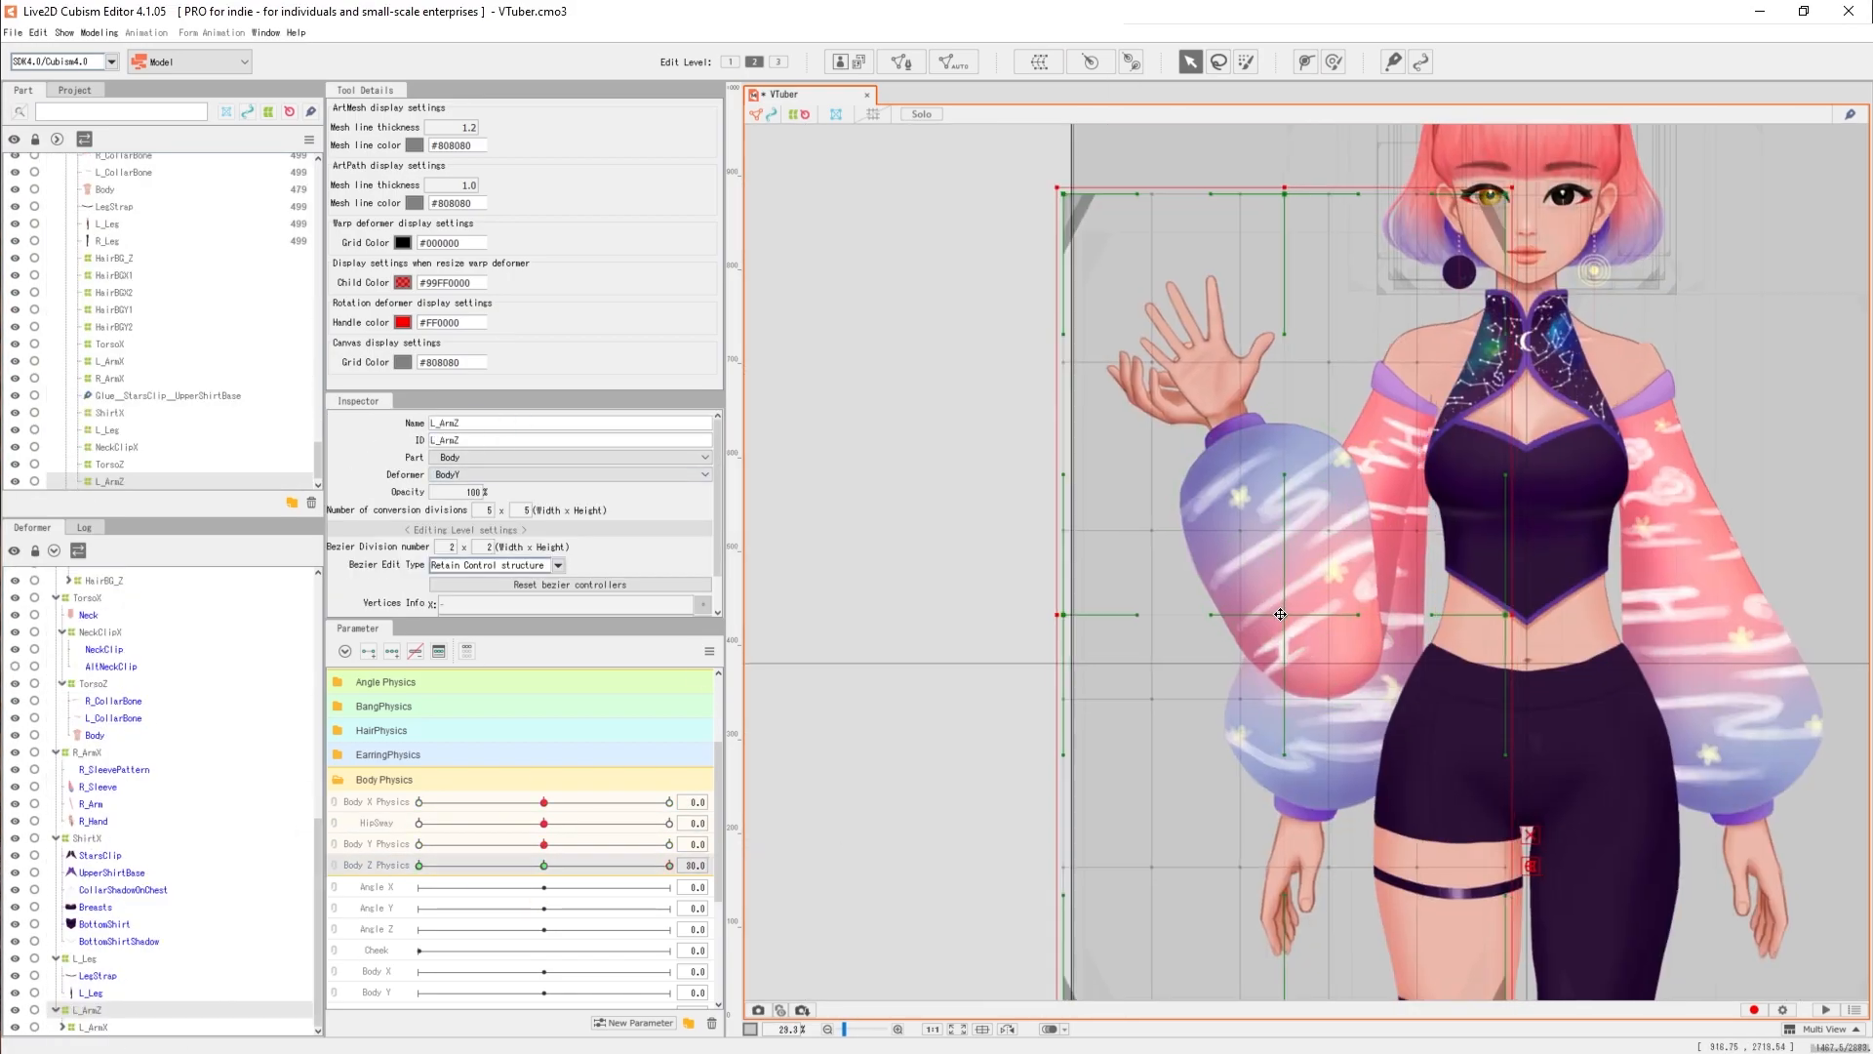
pyautogui.scroll(5, 1280, 614)
pyautogui.click(709, 651)
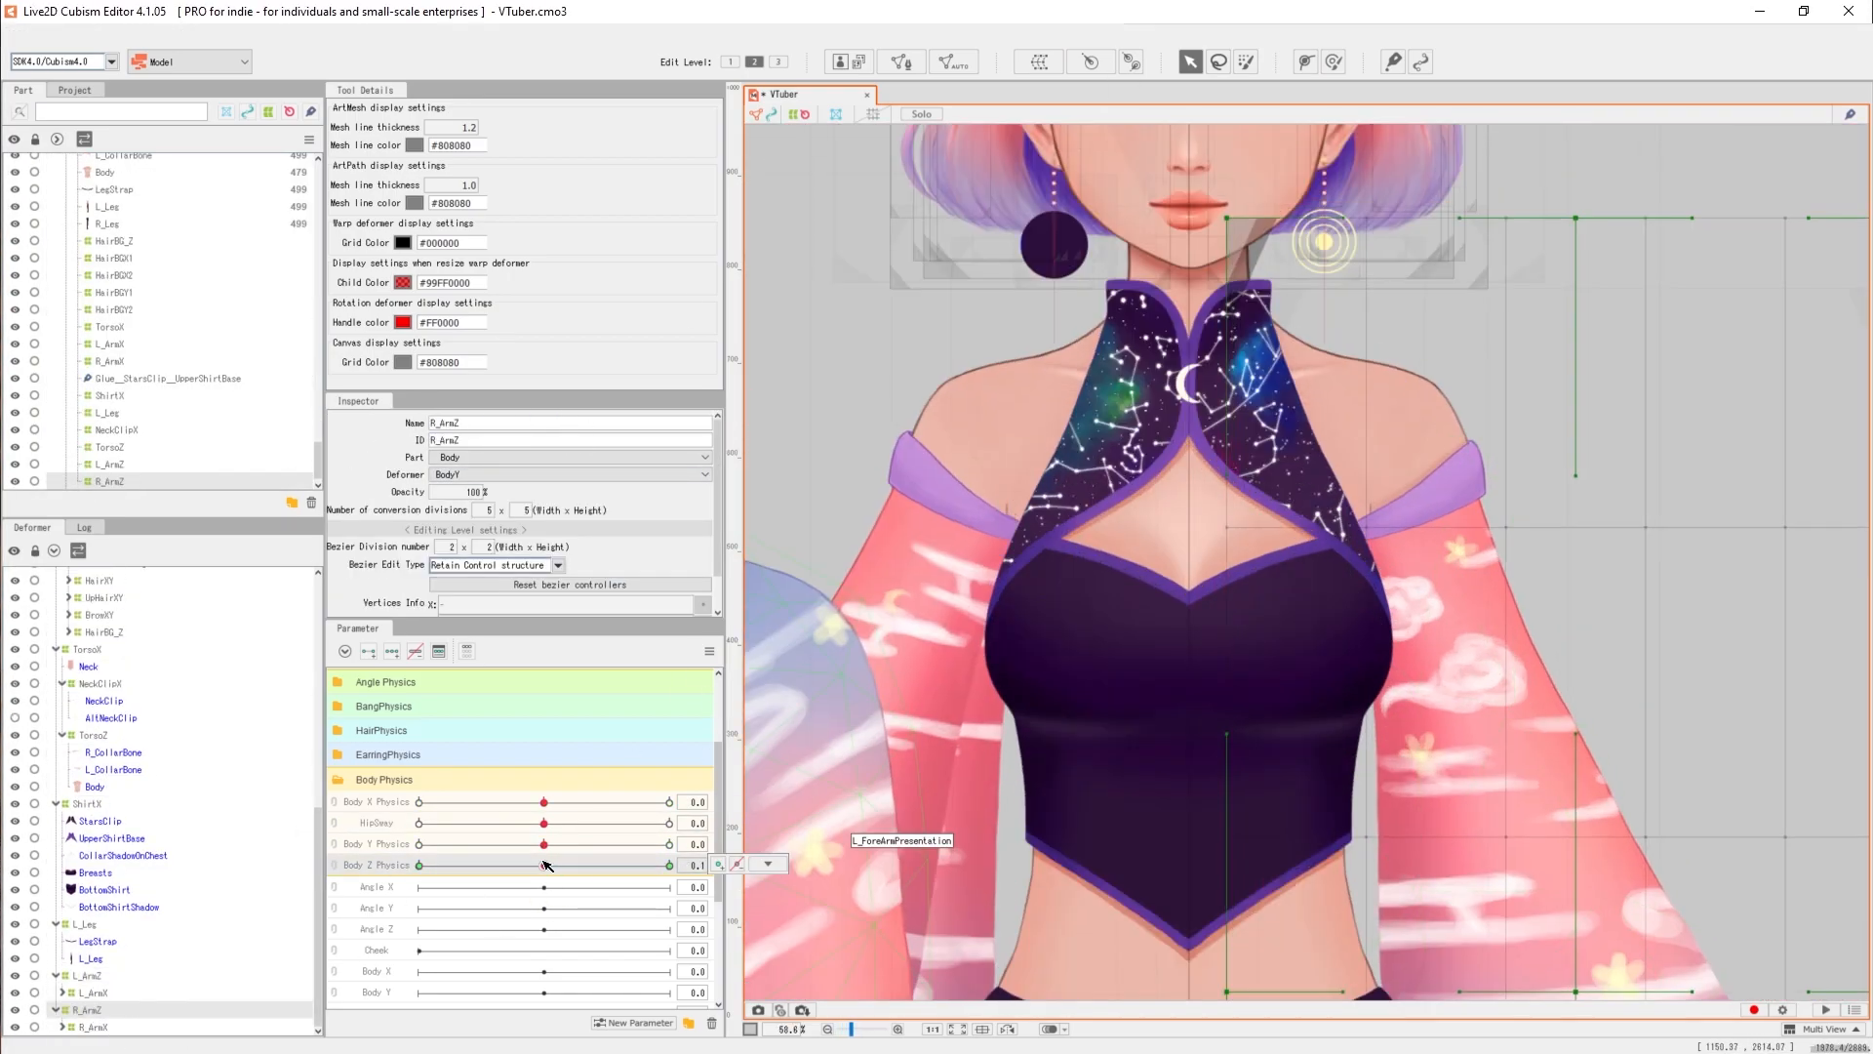
pyautogui.scroll(6, 1002, 529)
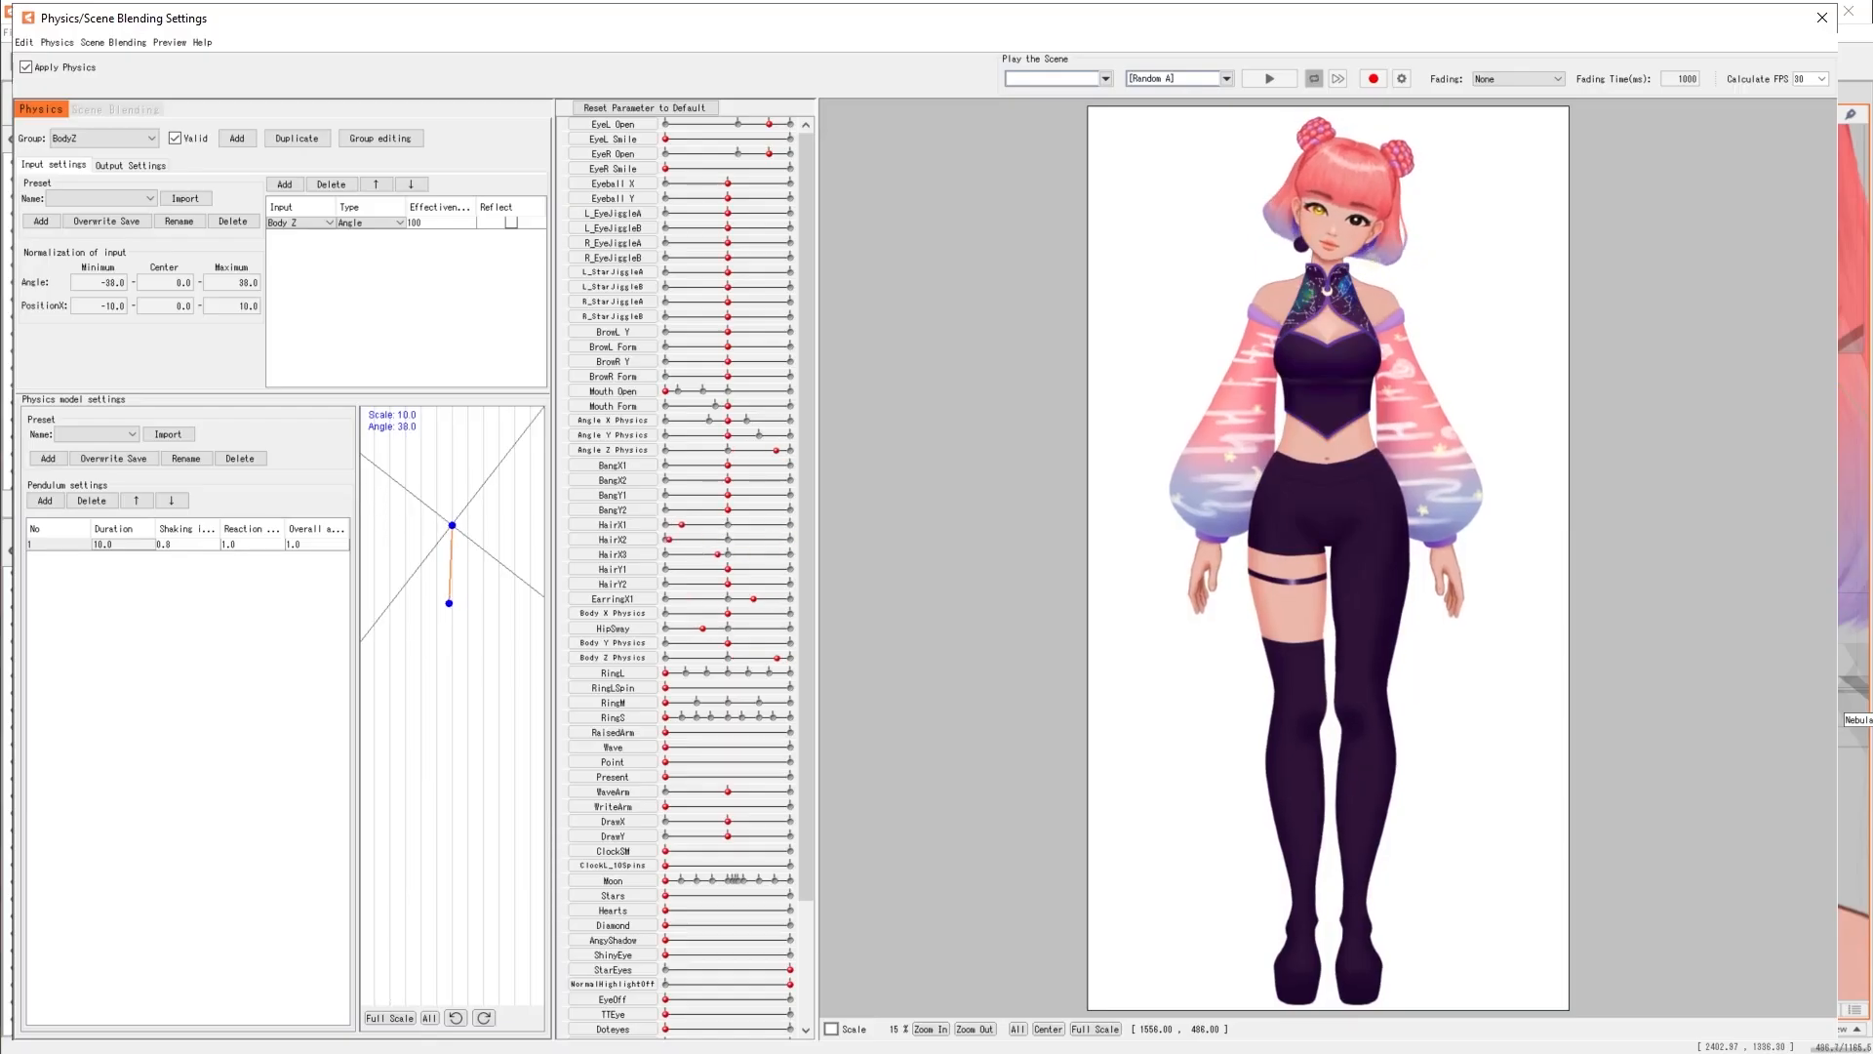
# Open the output settings of the BodyZ physics group.
pyautogui.click(137, 164)
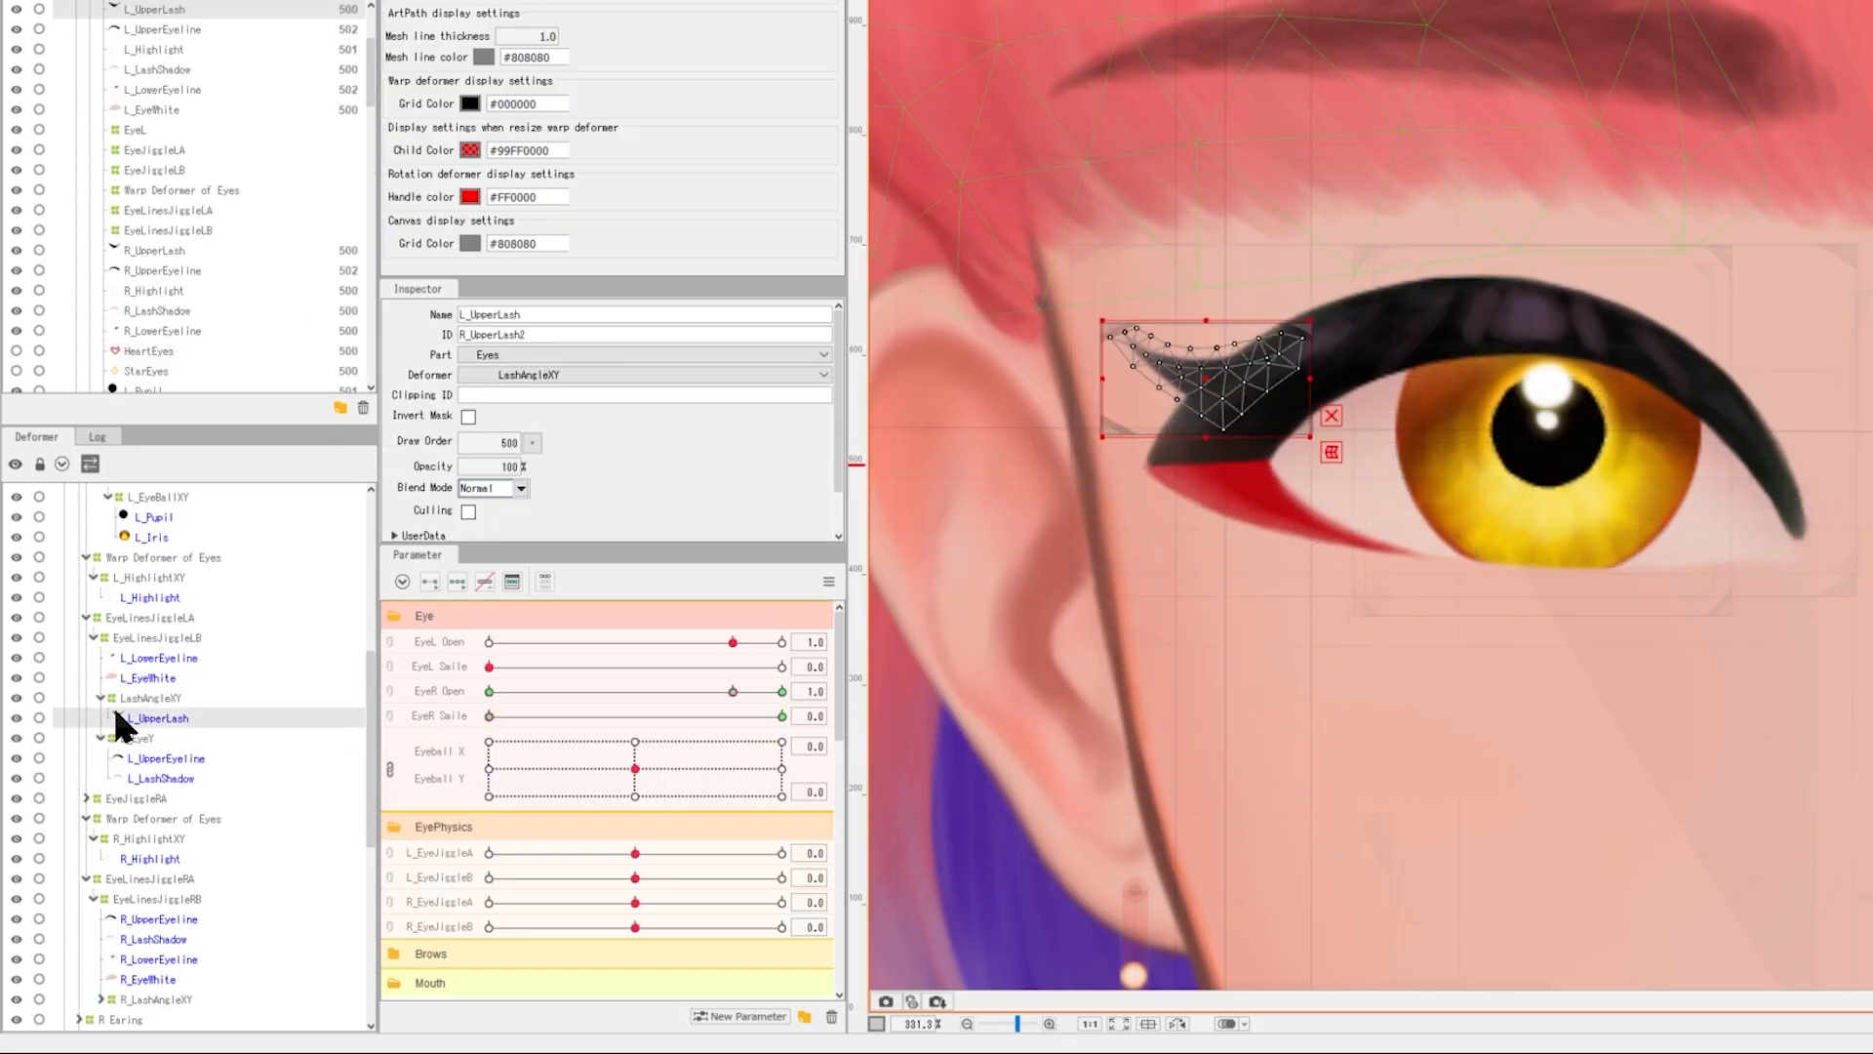
# Add three-point keyforms for Eyeball Y and Eyeball X to the L_EyeXY_Lower warp deformer.
pyautogui.click(114, 742)
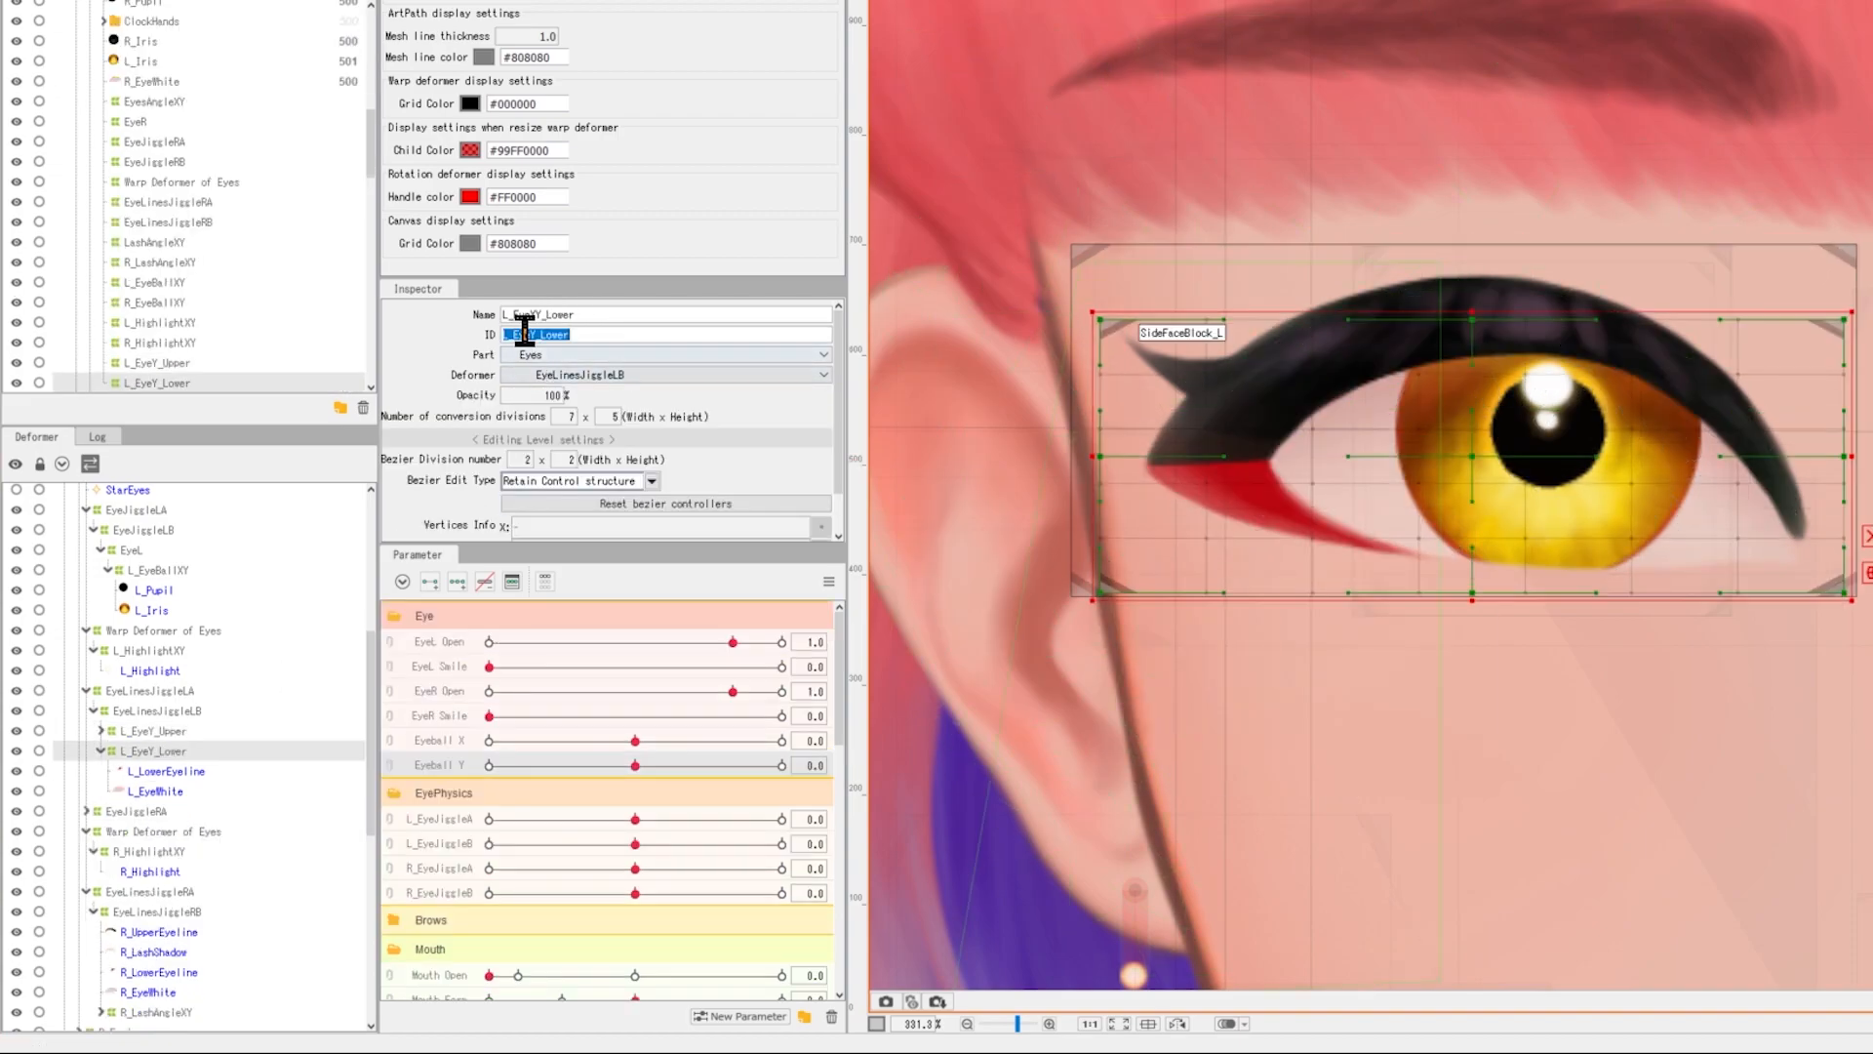
pyautogui.click(224, 751)
pyautogui.click(456, 582)
pyautogui.click(449, 740)
pyautogui.click(457, 581)
# Add three-point Eyeball Y keyforms to L_EyeXY_Upper and raise the deformer's upper edge slightly at Eyeball Y 1.0.
pyautogui.click(322, 731)
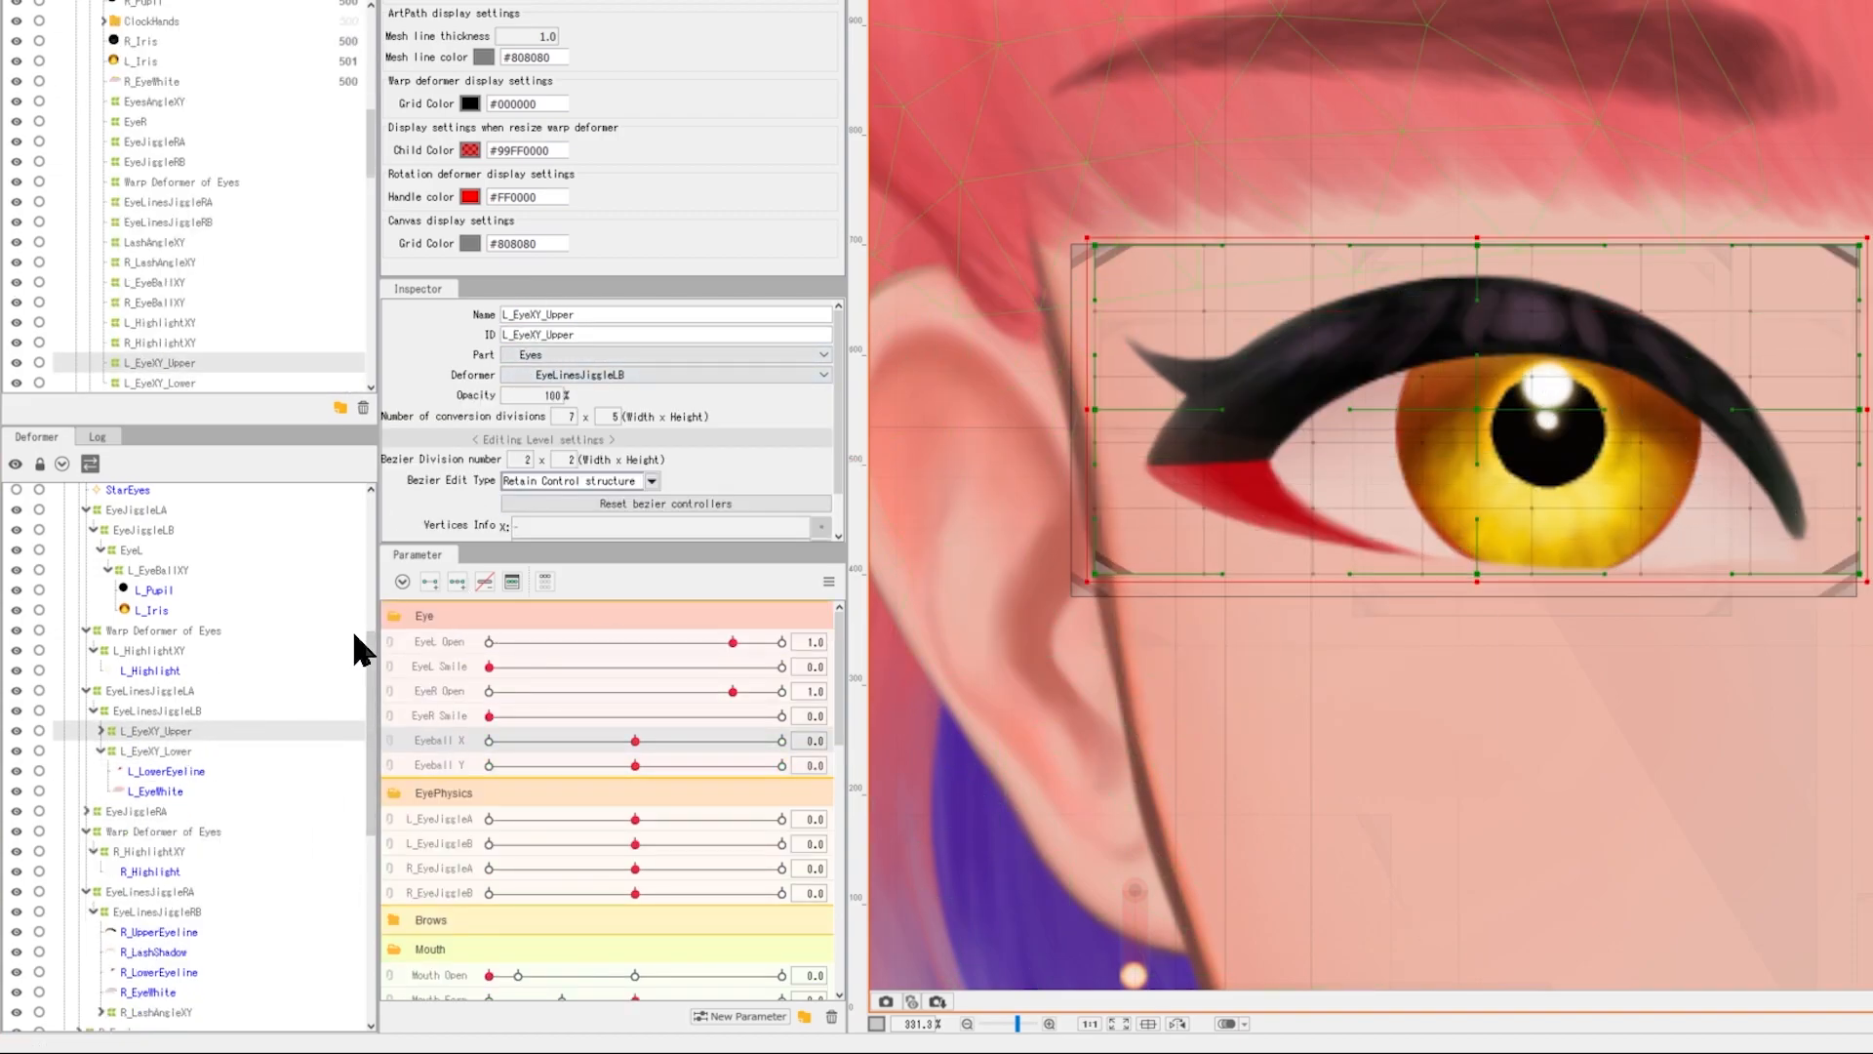
pyautogui.click(451, 767)
pyautogui.click(457, 582)
pyautogui.moveTo(635, 765); pyautogui.dragTo(781, 766)
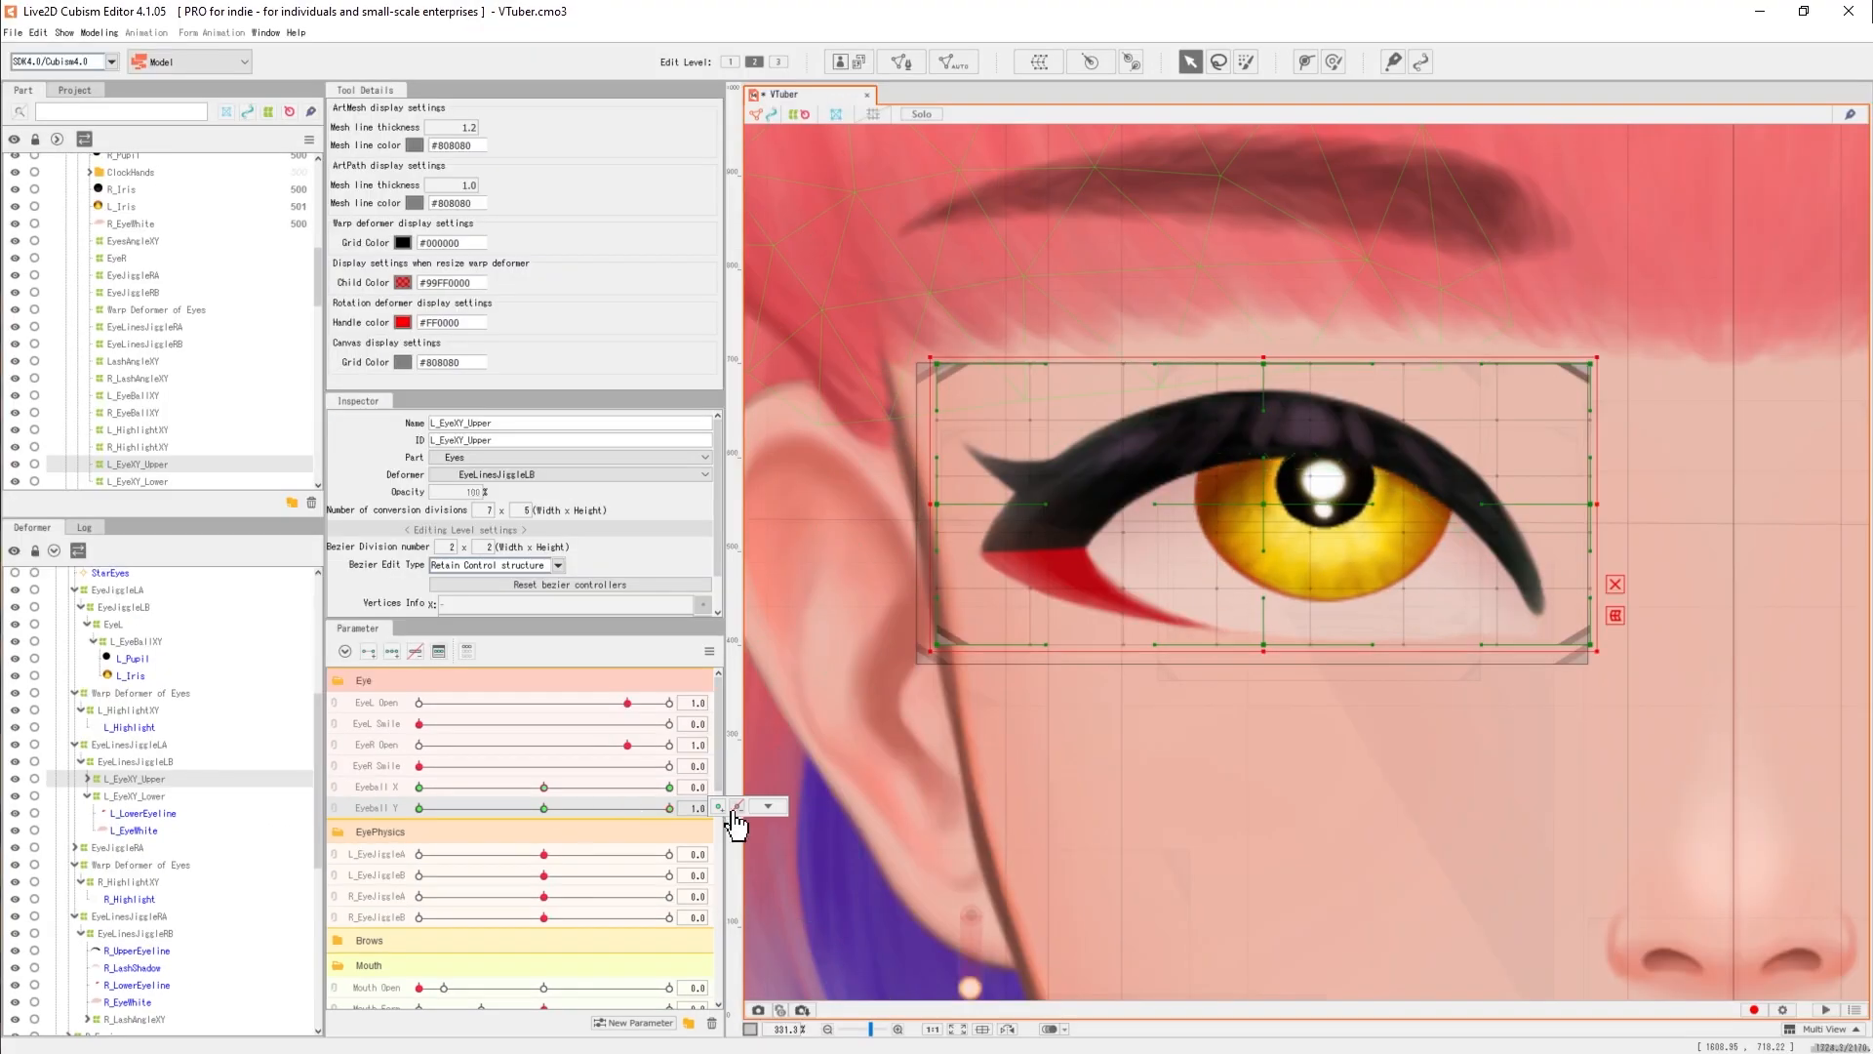
pyautogui.moveTo(1477, 245); pyautogui.dragTo(1477, 227)
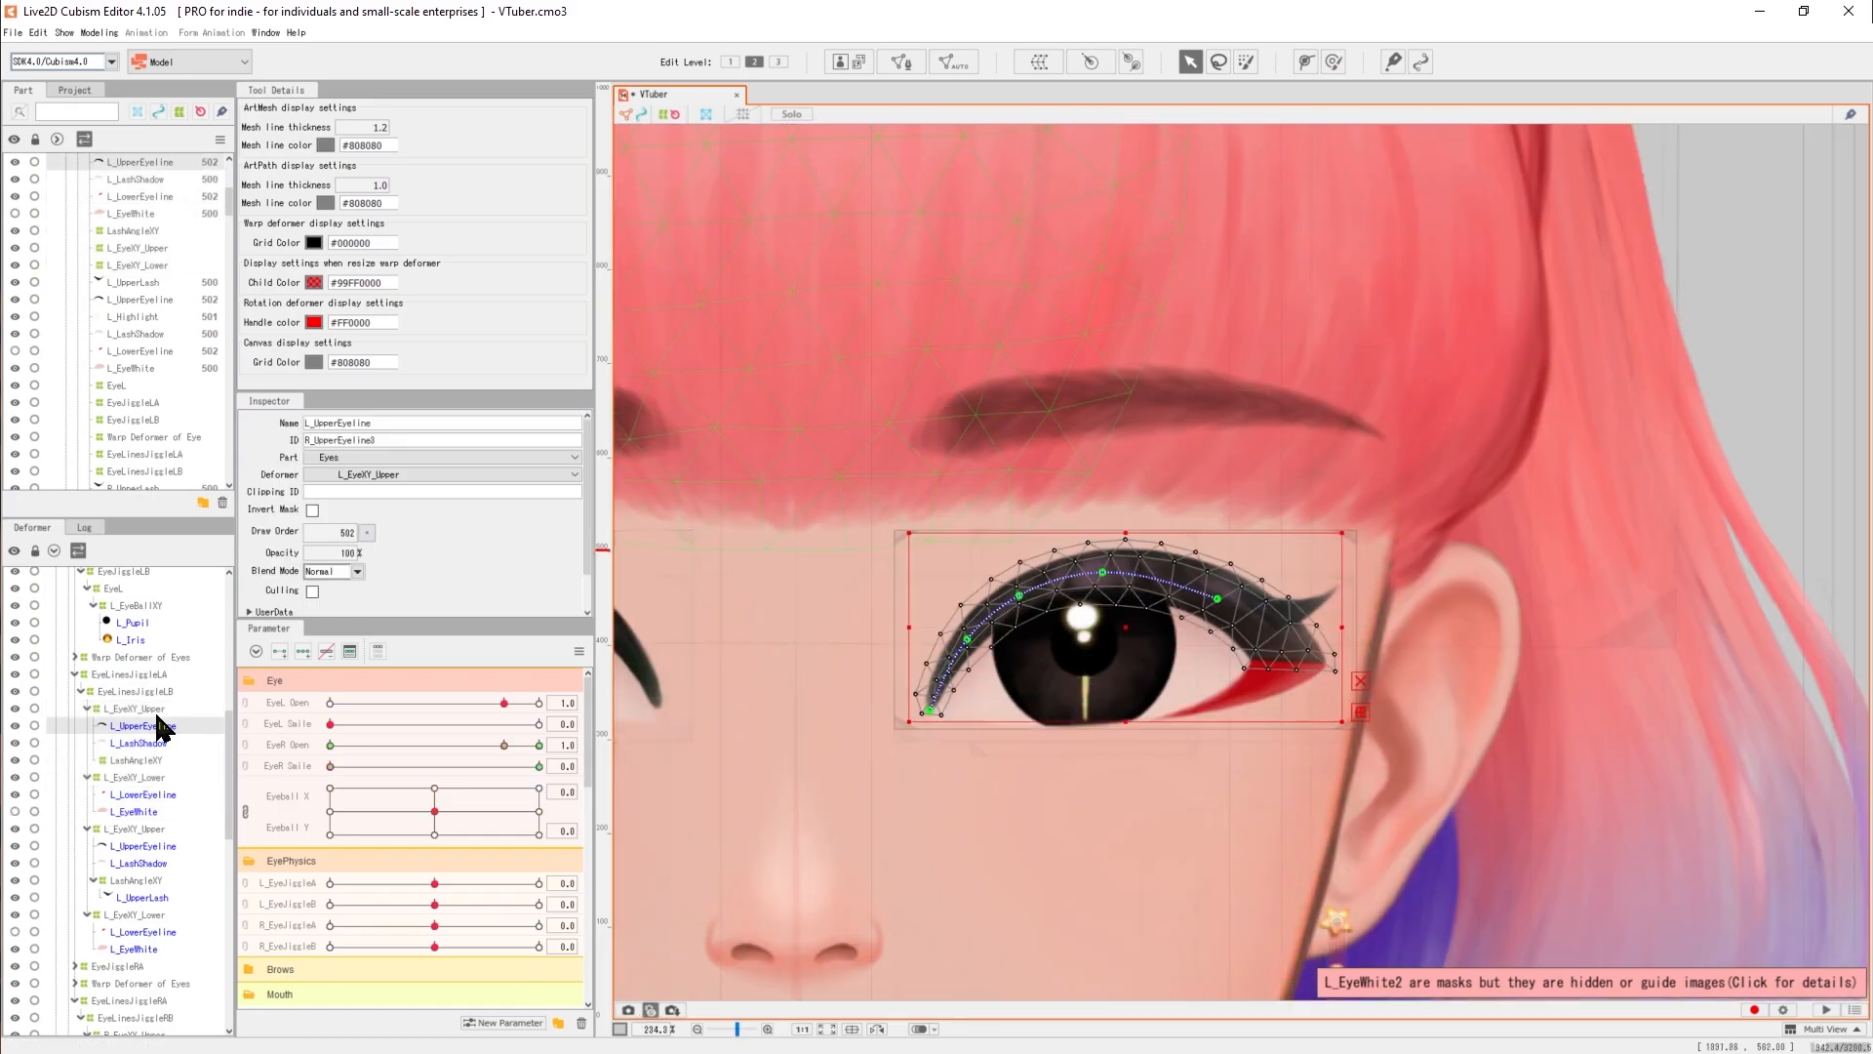
# Check the other eye's upper eyeline and deformer group, and preview the eye movement in the physics settings.
pyautogui.click(146, 722)
pyautogui.click(76, 845)
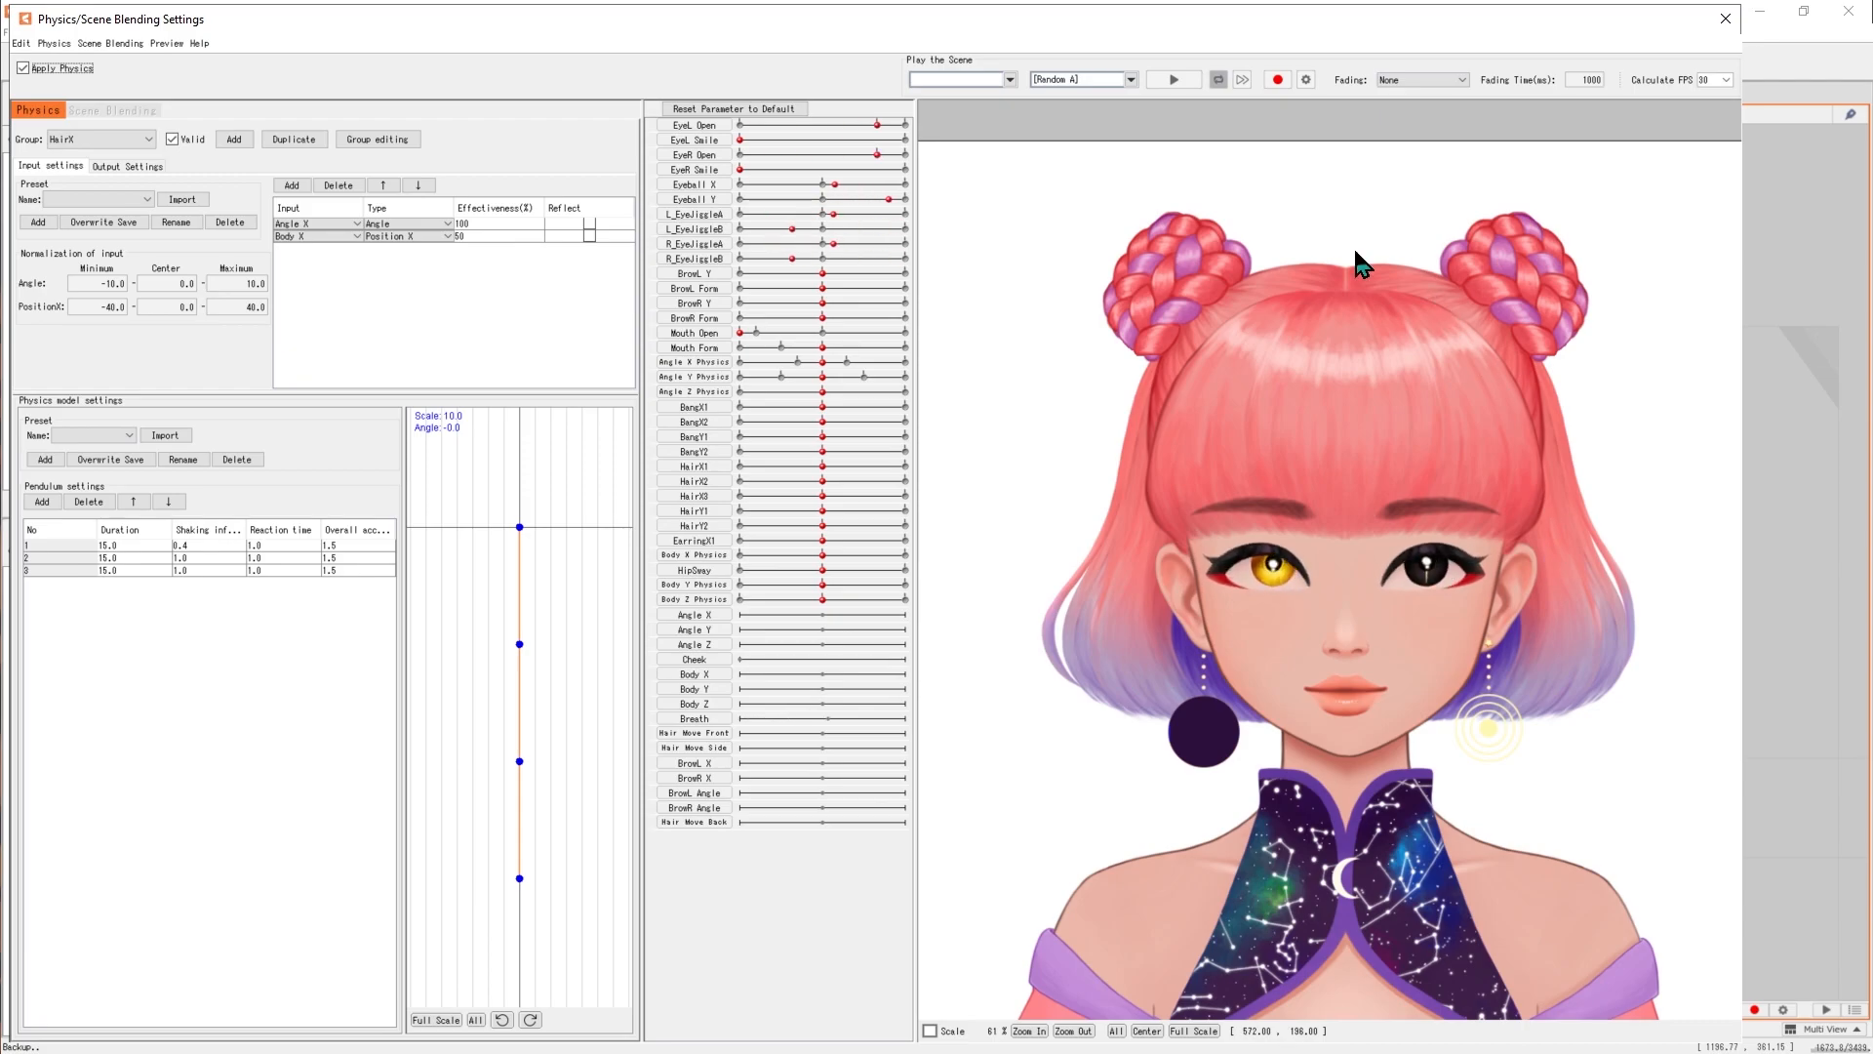
pyautogui.moveTo(1363, 264); pyautogui.dragTo(802, 306)
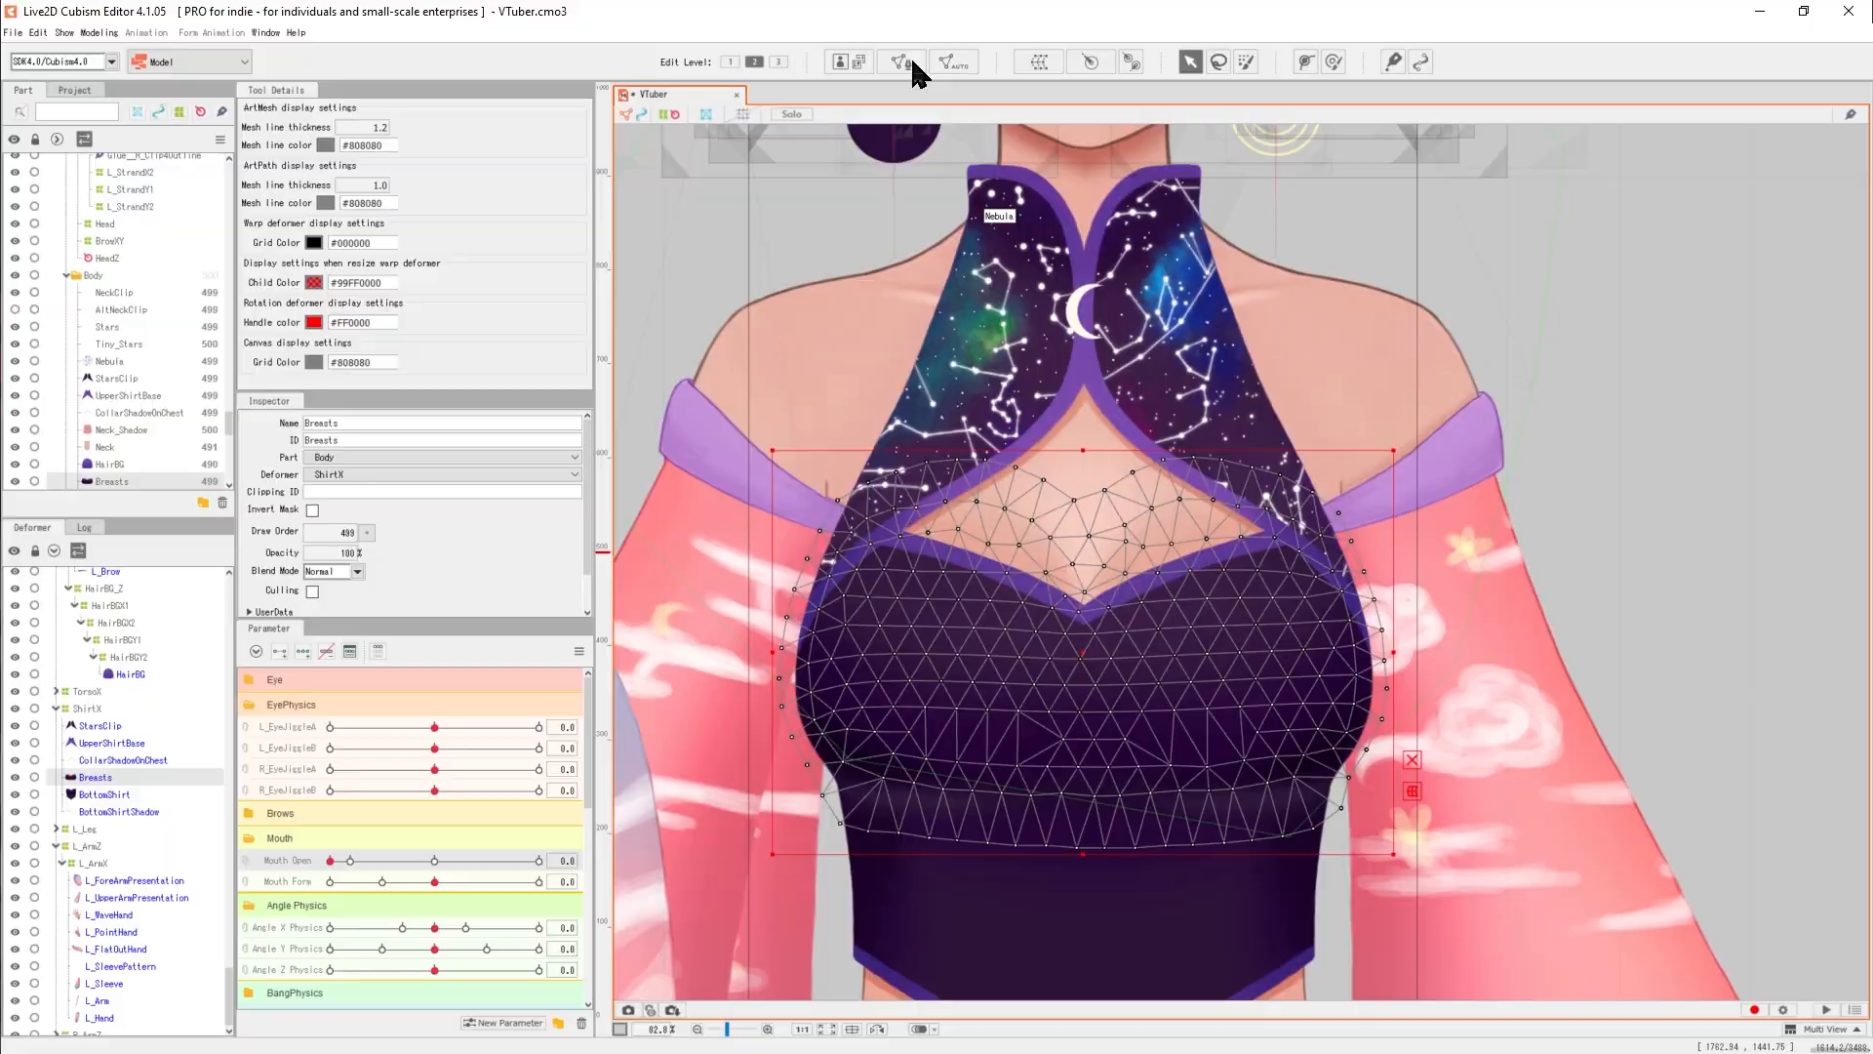
# Edit the Breasts mesh by reworking and deleting vertices in the central area below the neckline point.
pyautogui.click(902, 61)
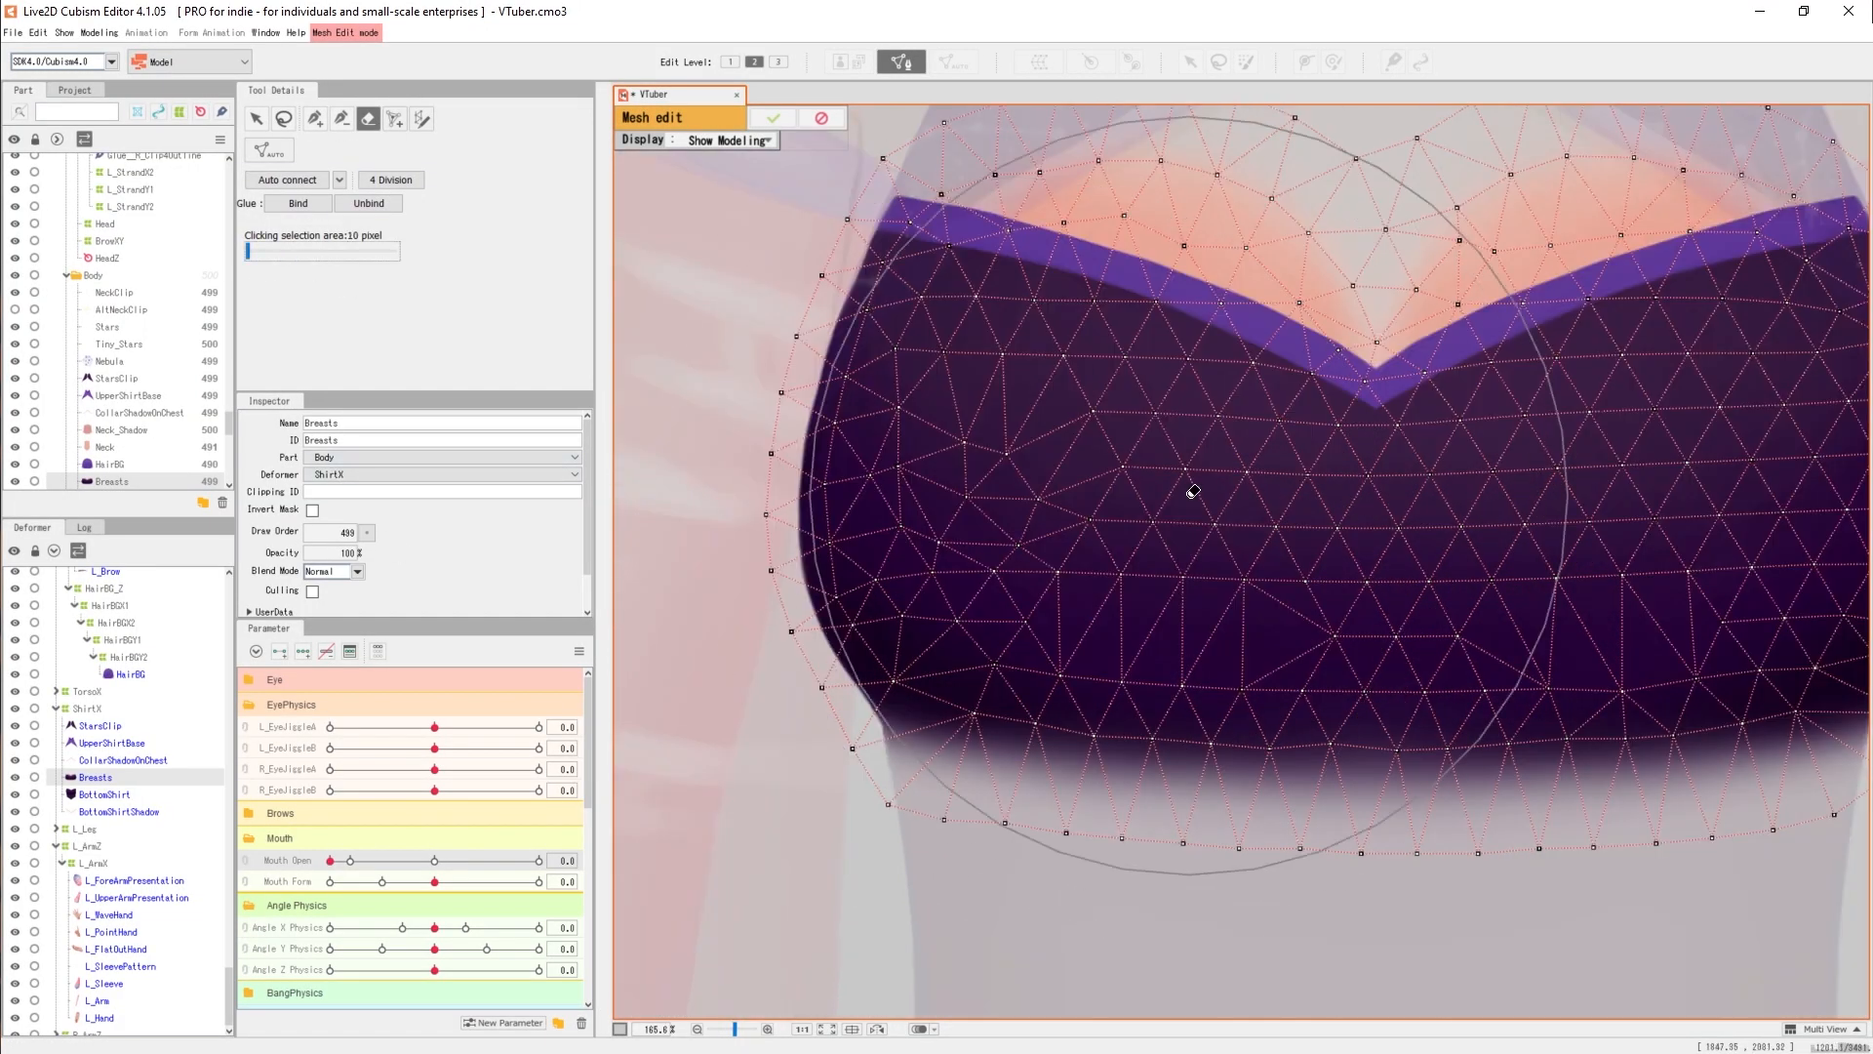
pyautogui.moveTo(960, 538); pyautogui.dragTo(963, 570)
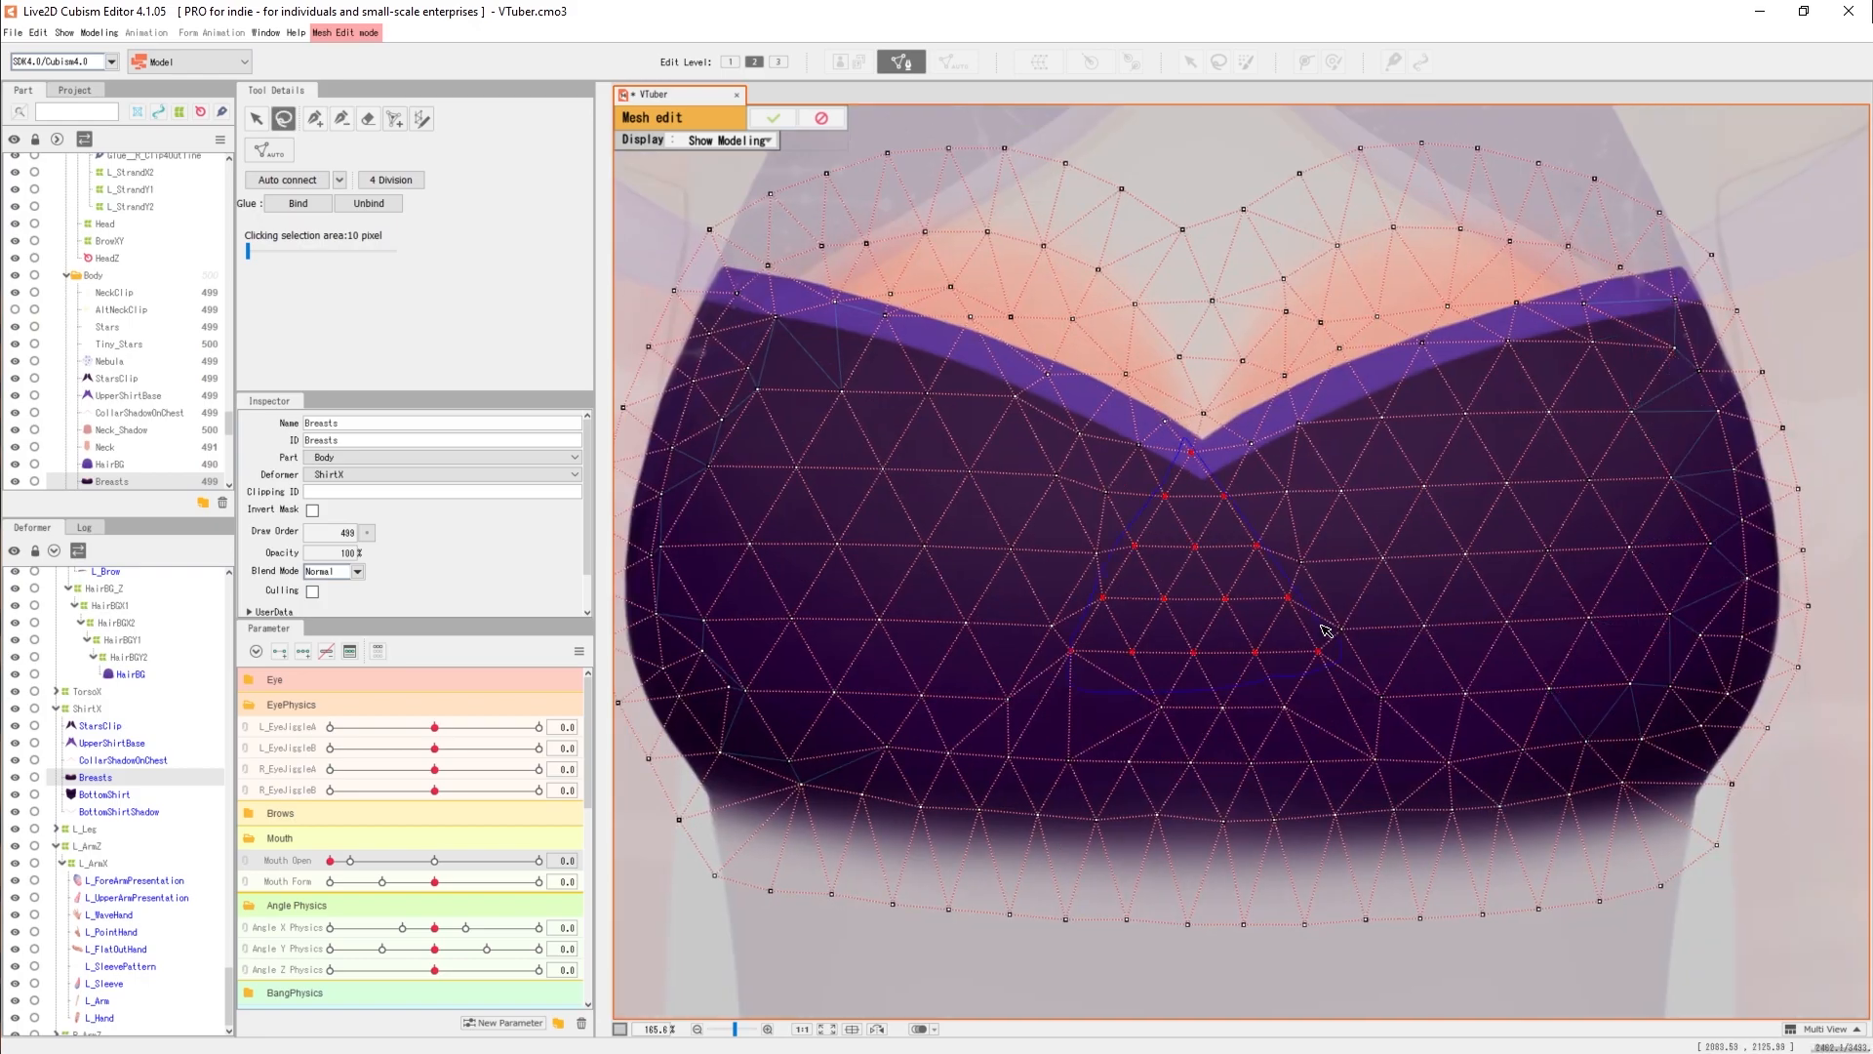
pyautogui.click(342, 118)
pyautogui.click(1132, 652)
pyautogui.click(1255, 652)
pyautogui.click(1318, 653)
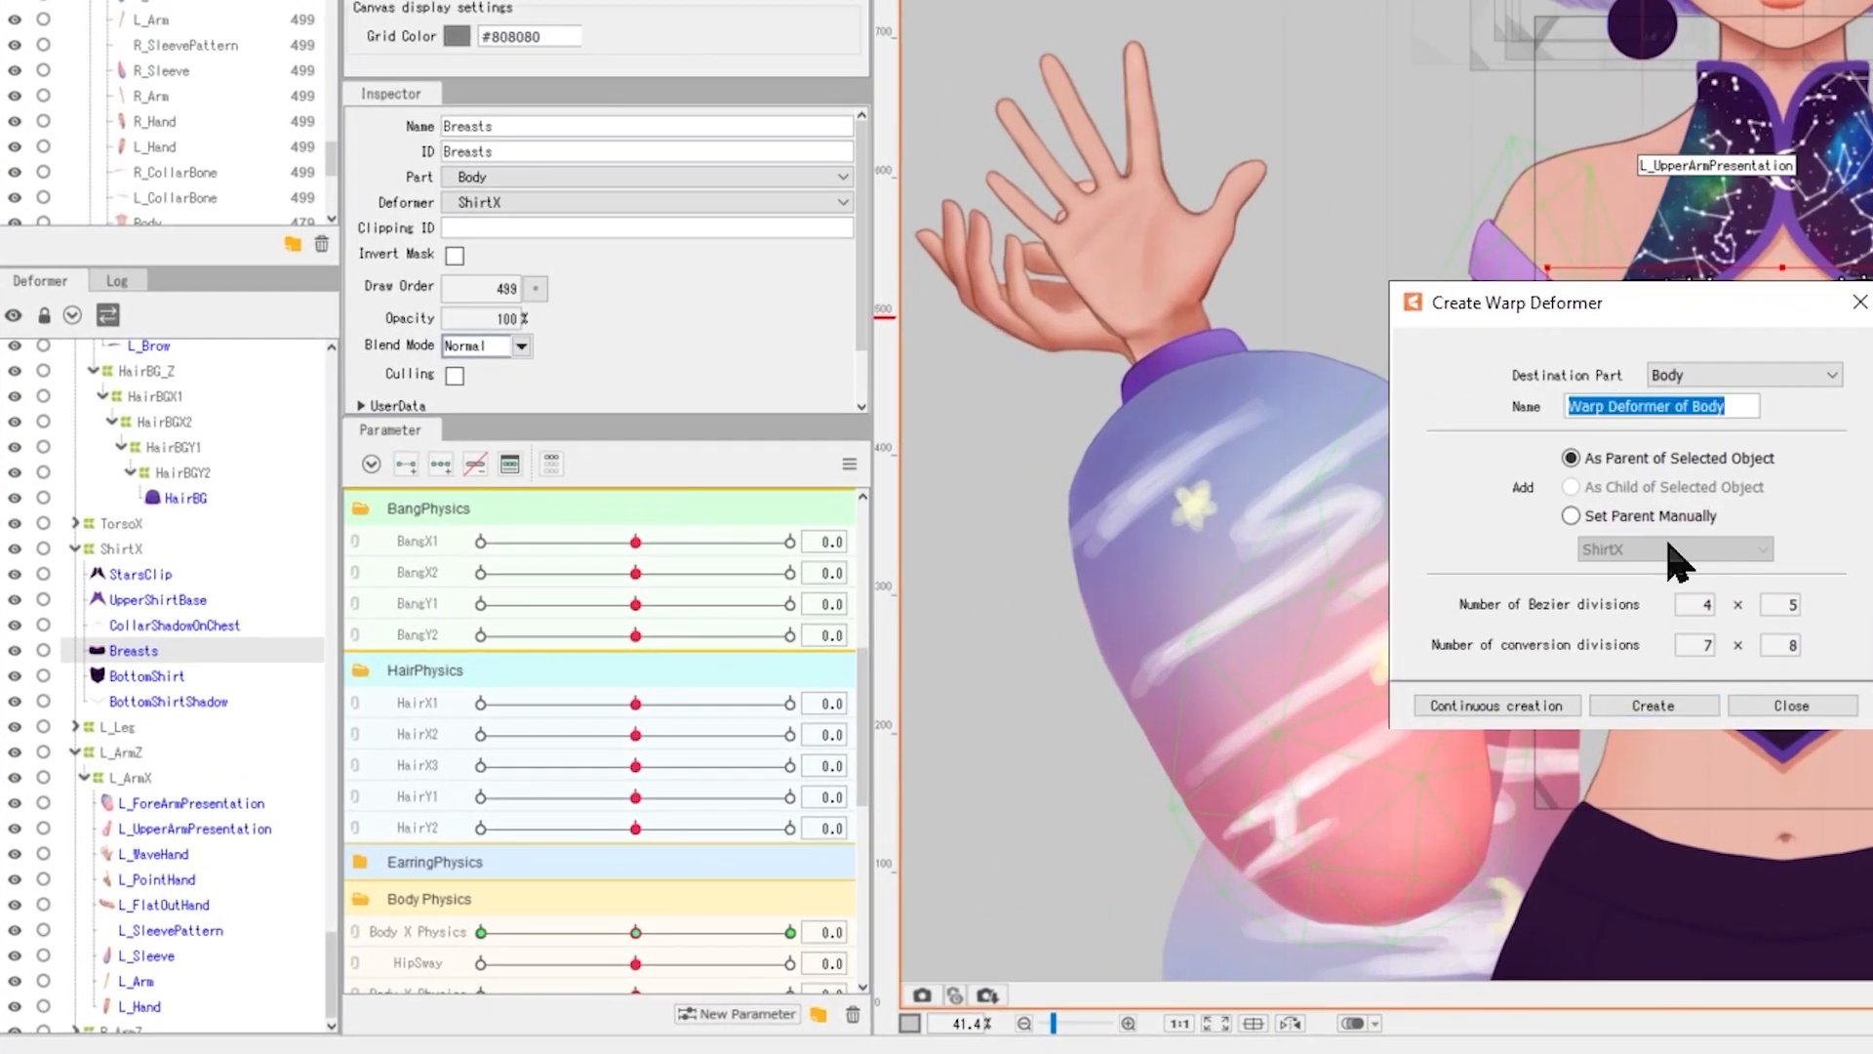
# Create the BX1 warp deformer as parent of Breasts, fit it around the chest and set its Bezier divisions to 8 x 6.
pyautogui.click(1651, 702)
pyautogui.moveTo(1295, 760); pyautogui.dragTo(1312, 753)
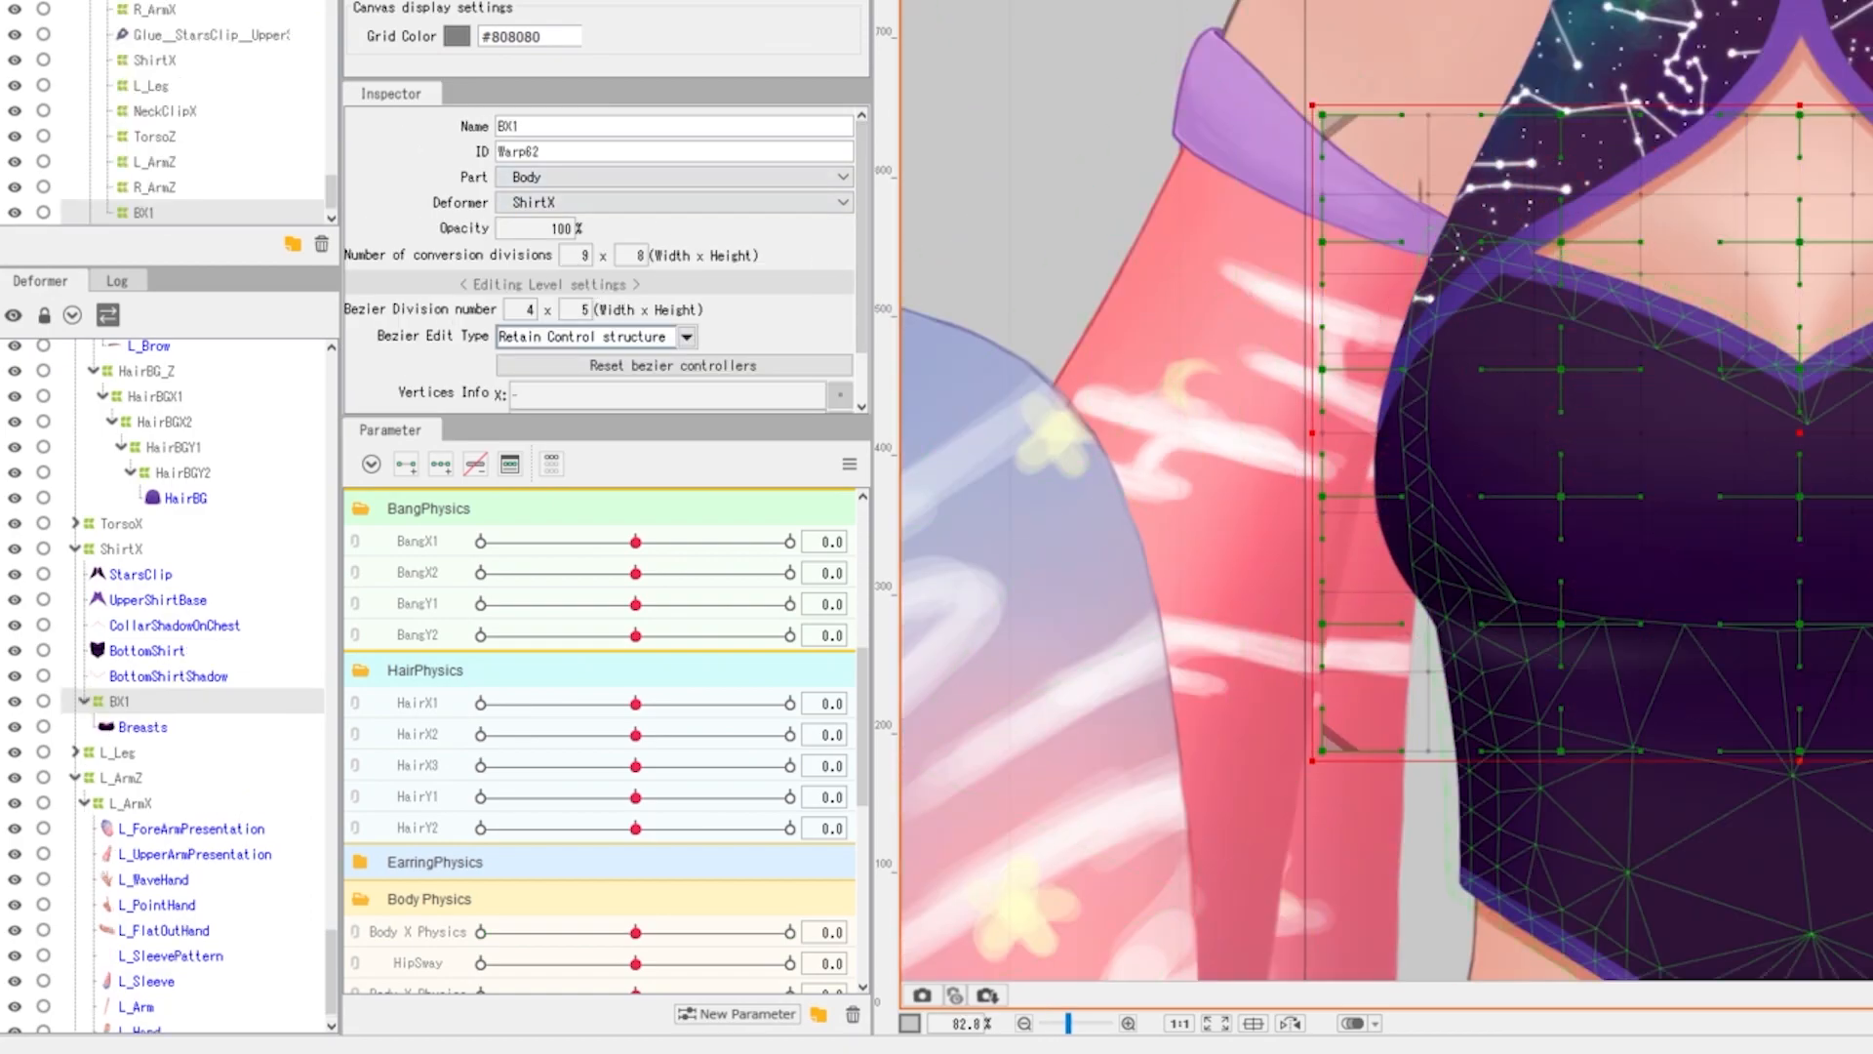
pyautogui.doubleClick(571, 309)
pyautogui.write('6')
pyautogui.press('Return')
pyautogui.doubleClick(520, 310)
pyautogui.write('8')
pyautogui.press('Return')
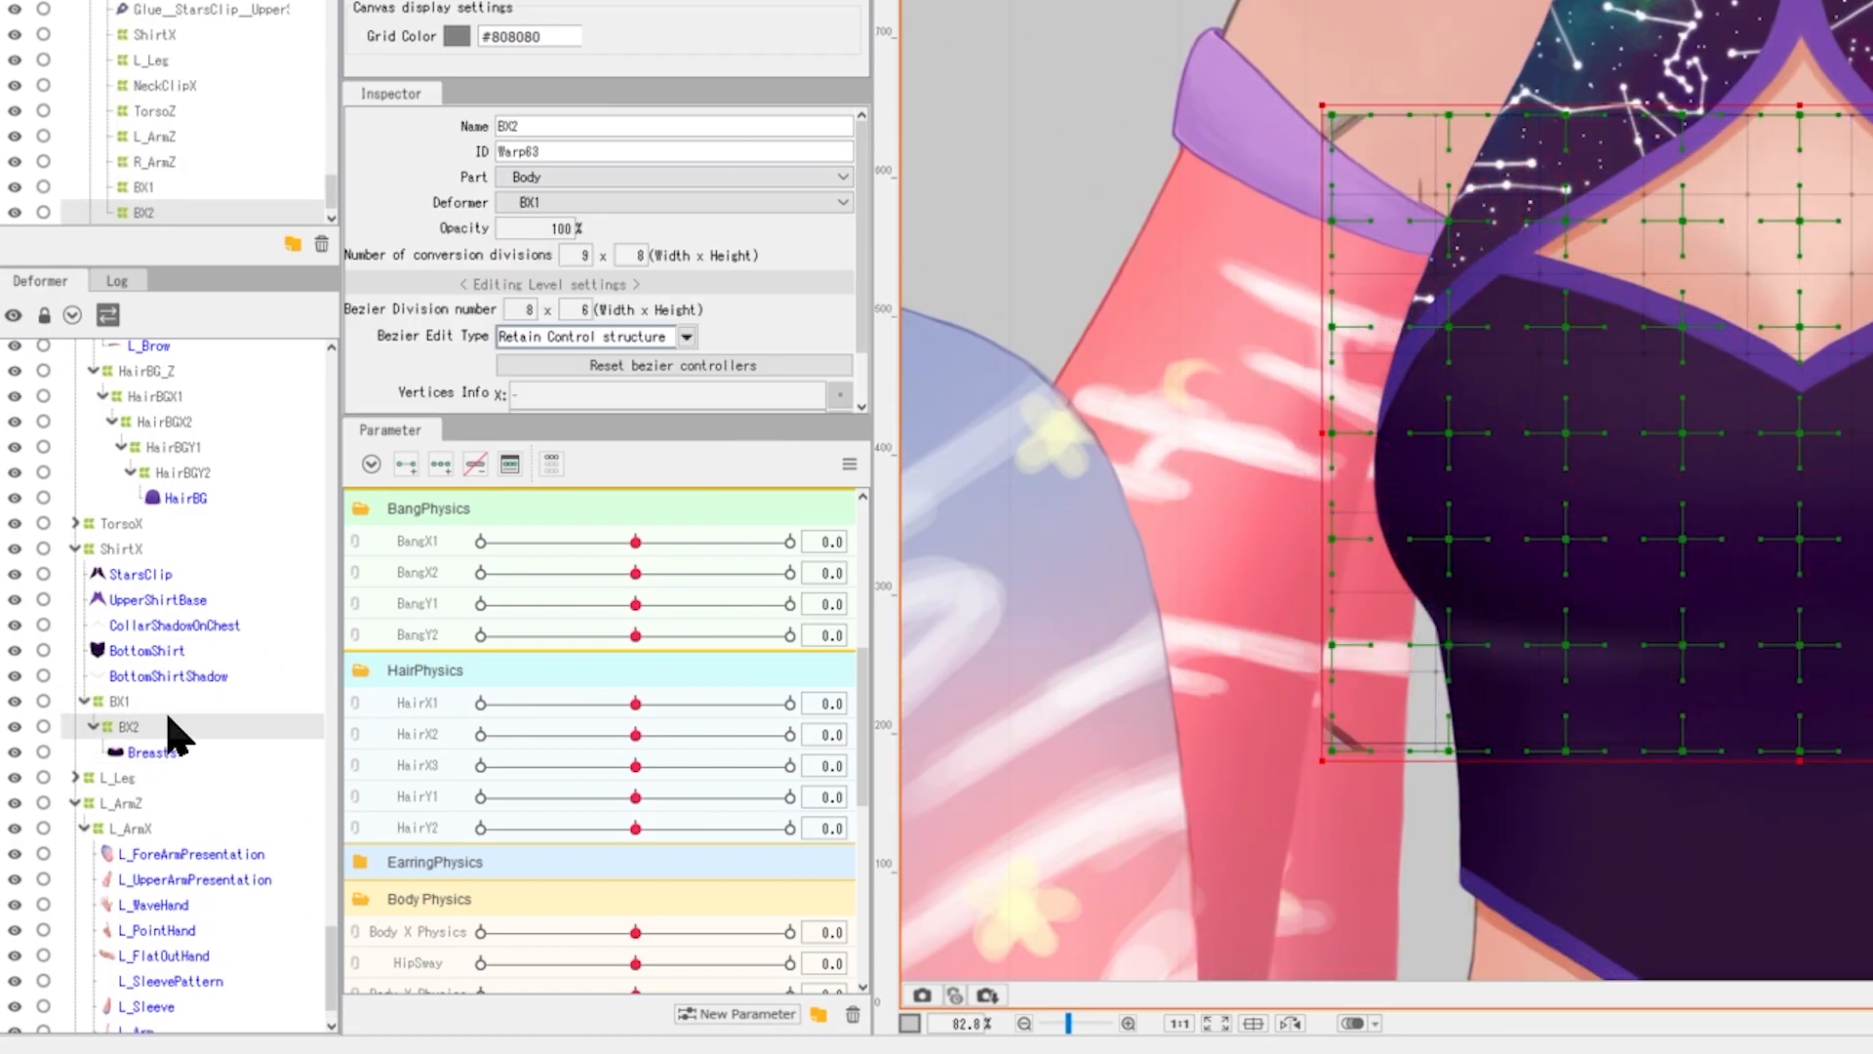
# Duplicate the BX1 deformer and rename the copies BY1 and BY2.
pyautogui.rightClick(127, 704)
pyautogui.click(157, 816)
pyautogui.hotkey('ctrl', 'v')
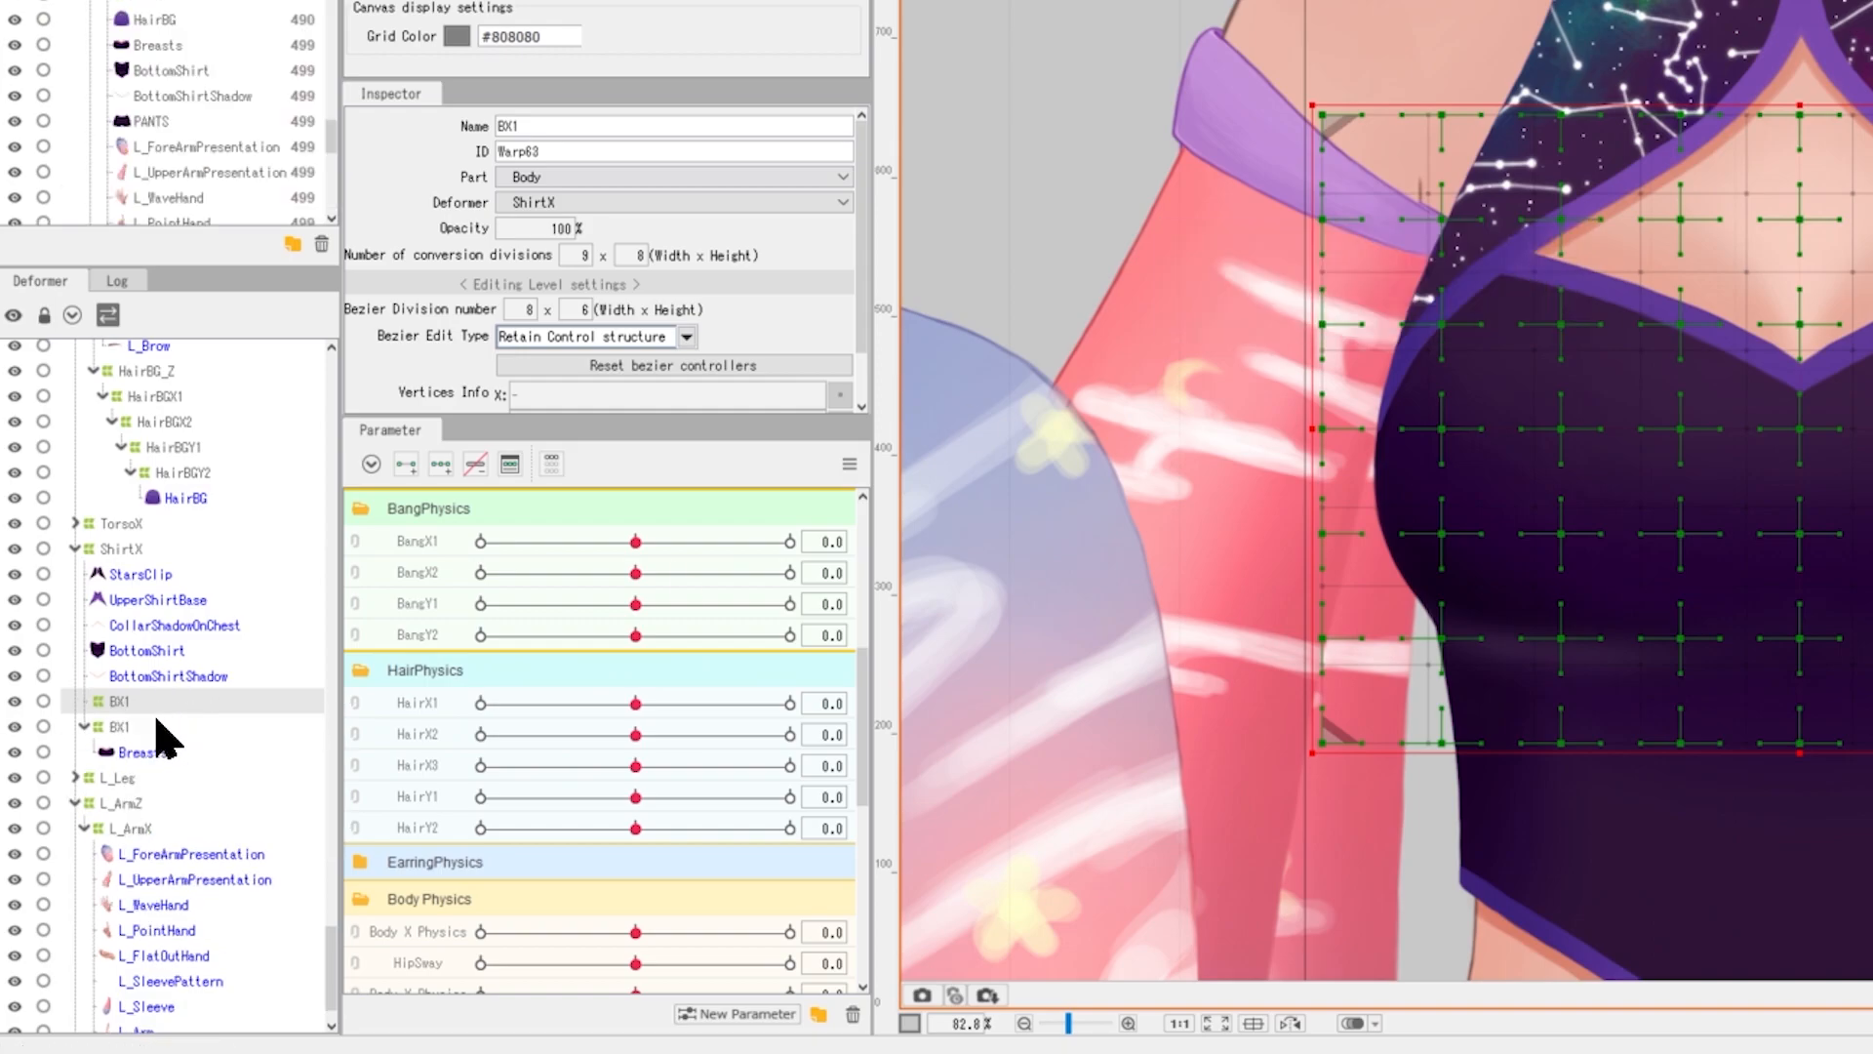
pyautogui.hotkey('ctrl', 'v')
pyautogui.click(138, 753)
pyautogui.doubleClick(575, 126)
pyautogui.write('BY1')
pyautogui.click(133, 780)
pyautogui.doubleClick(612, 128)
pyautogui.write('BY2')
pyautogui.press('Tab')
# Shape the chest grid of the BX1 deformer for HairX2 and set that parameter to -30.
pyautogui.click(119, 700)
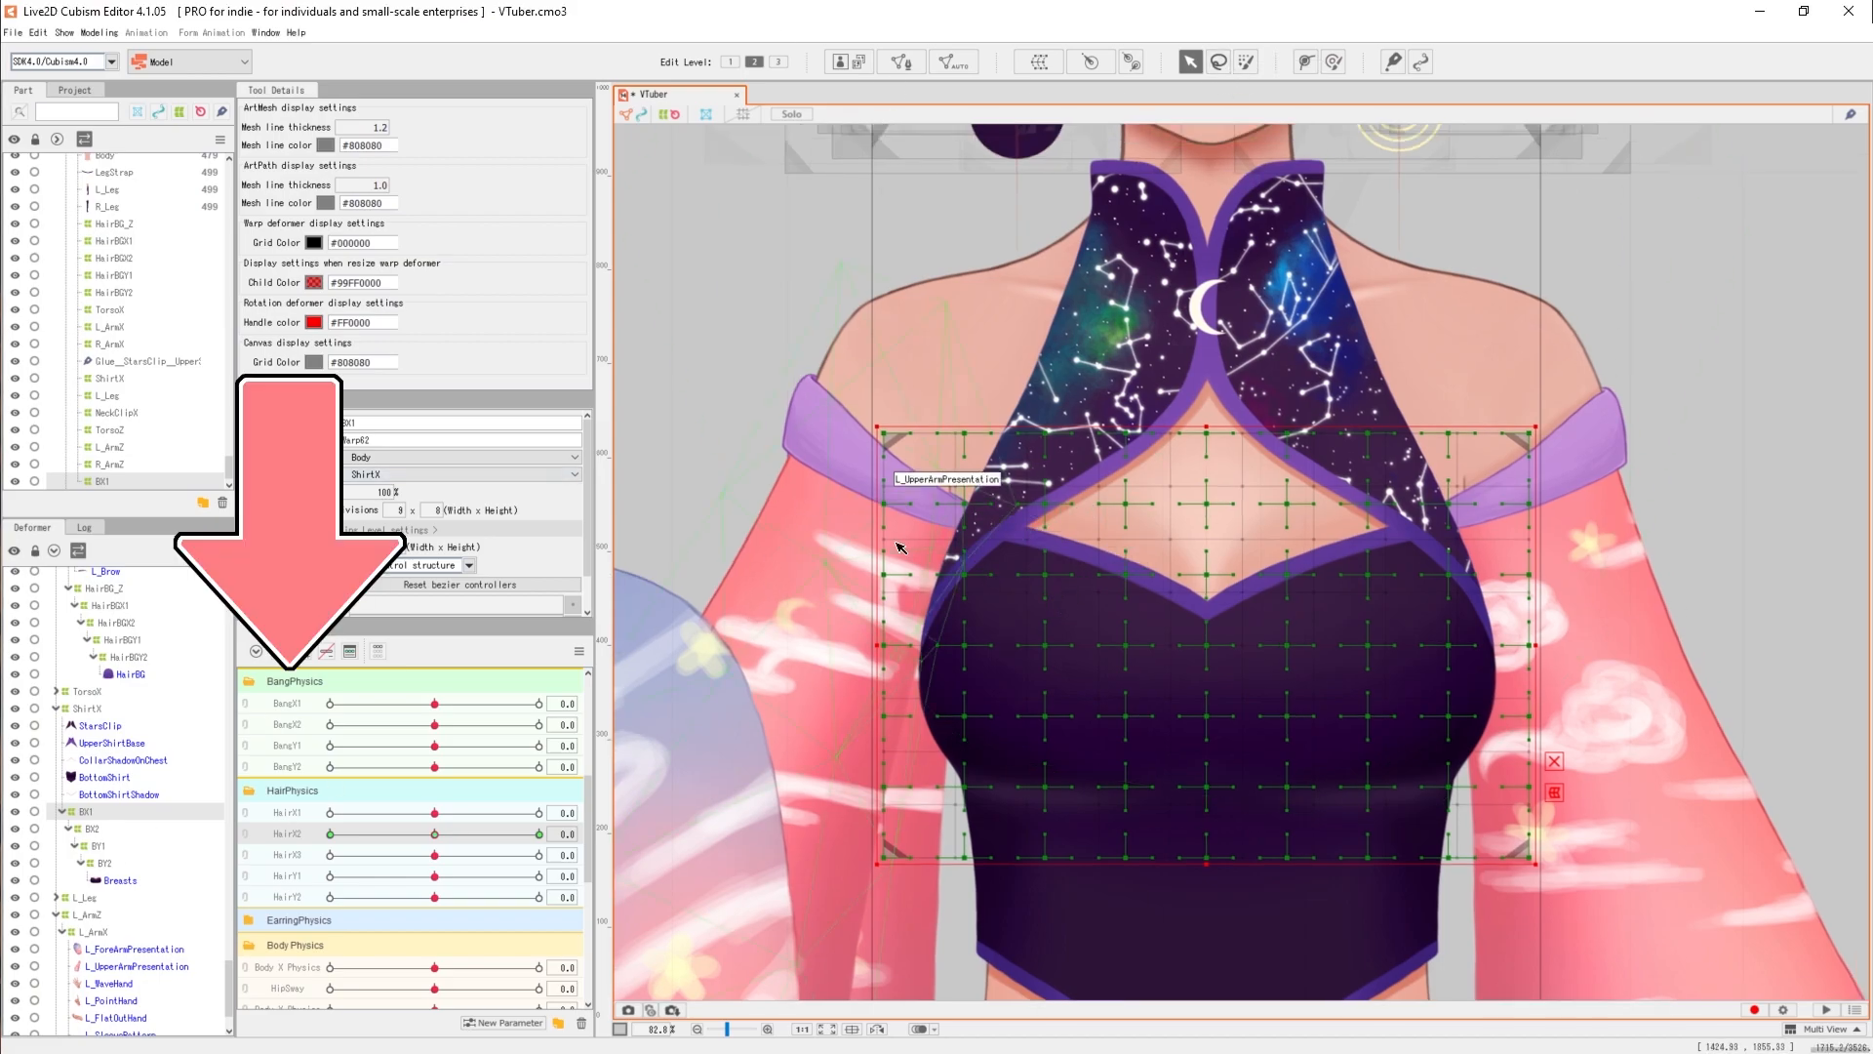
pyautogui.scroll(3, 1131, 627)
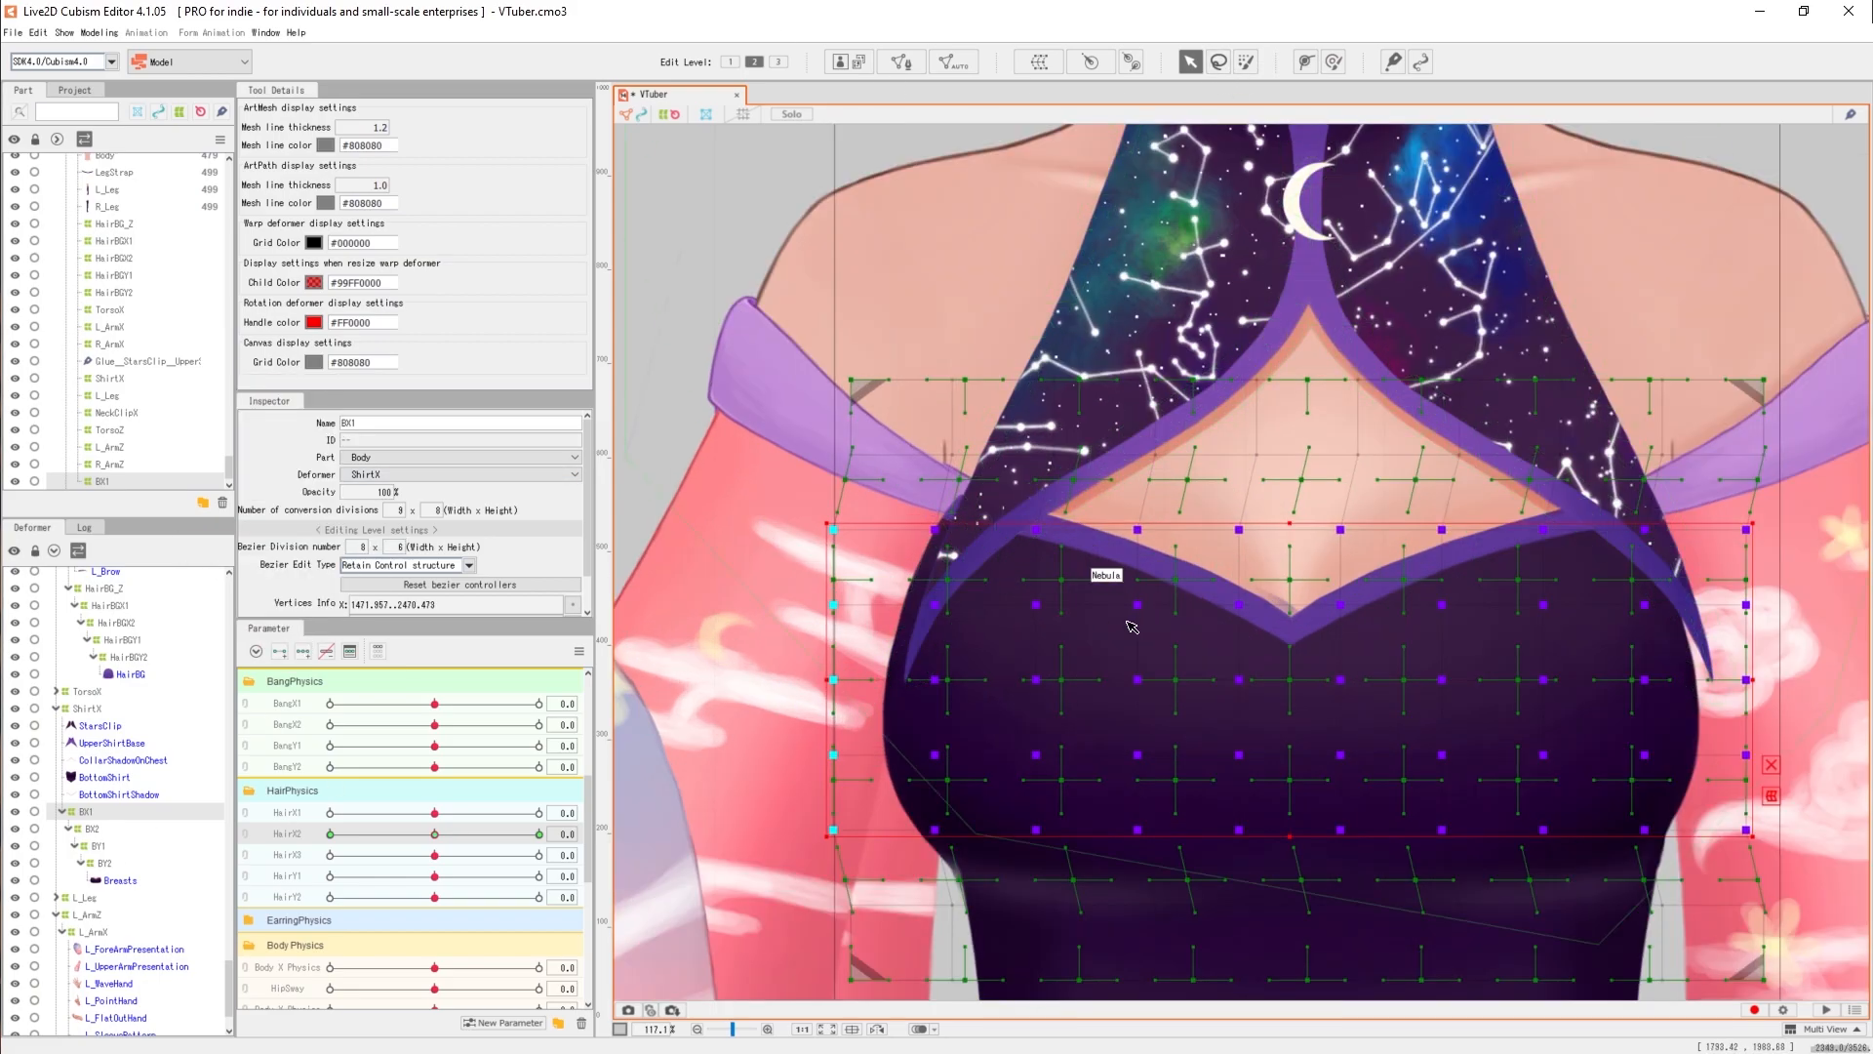
pyautogui.scroll(-3, 1131, 626)
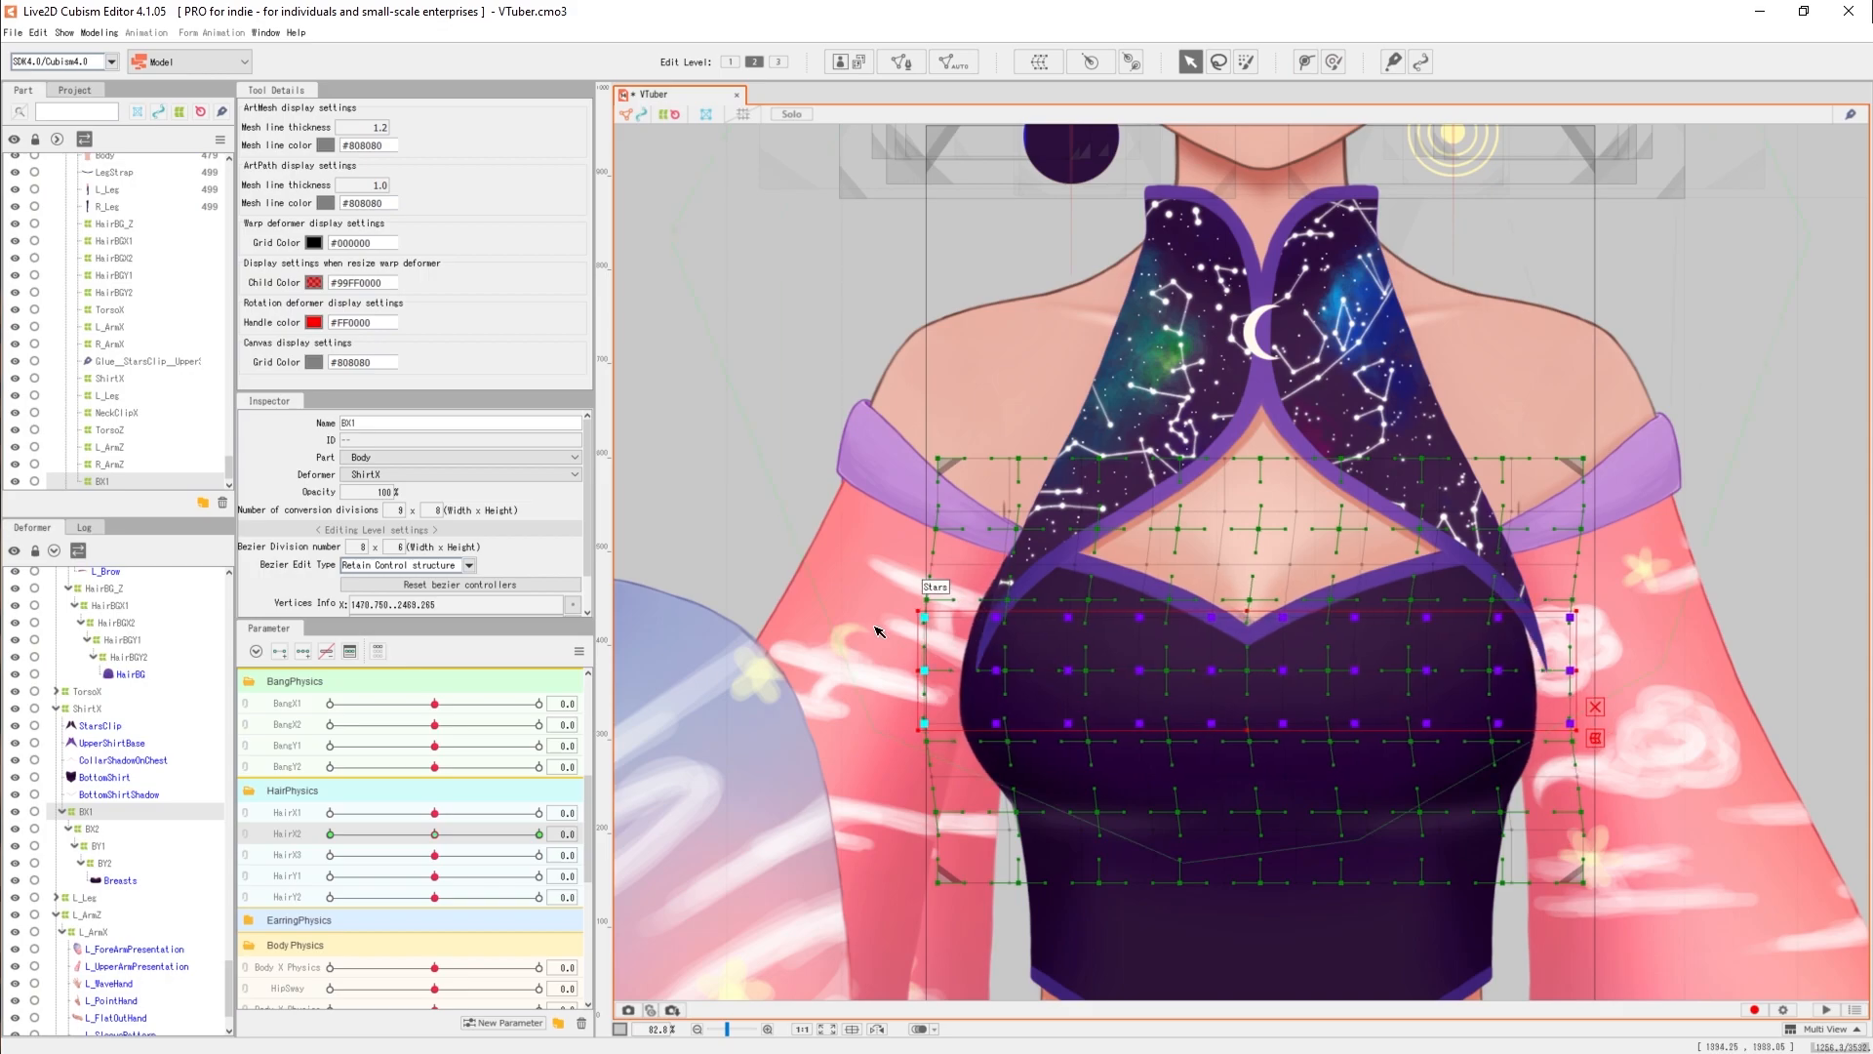
pyautogui.moveTo(435, 834); pyautogui.dragTo(158, 833)
pyautogui.hotkey('ctrl', 'a')
pyautogui.moveTo(1199, 542); pyautogui.dragTo(1201, 677)
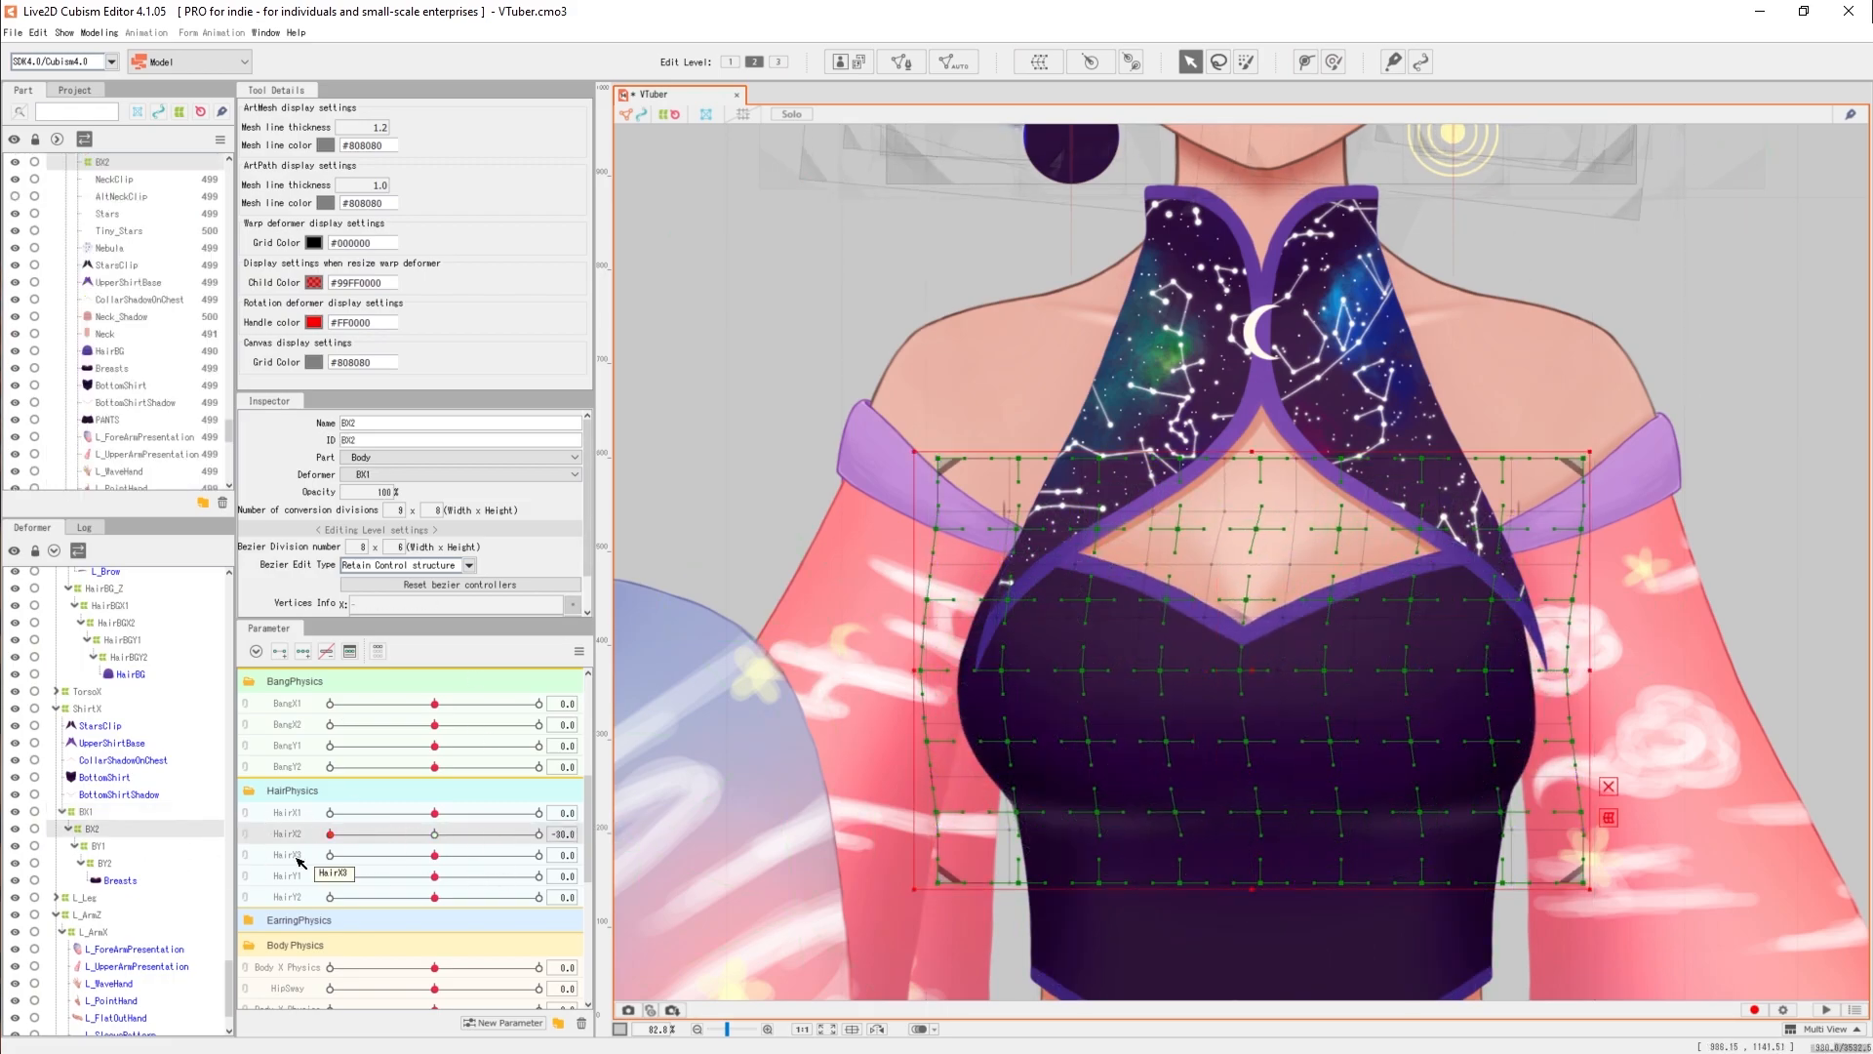
# Pose the BX2 deformer at HairX3 -30 and fill in the opposite-side keyforms for BX2 and BX1.
pyautogui.moveTo(435, 855); pyautogui.dragTo(318, 857)
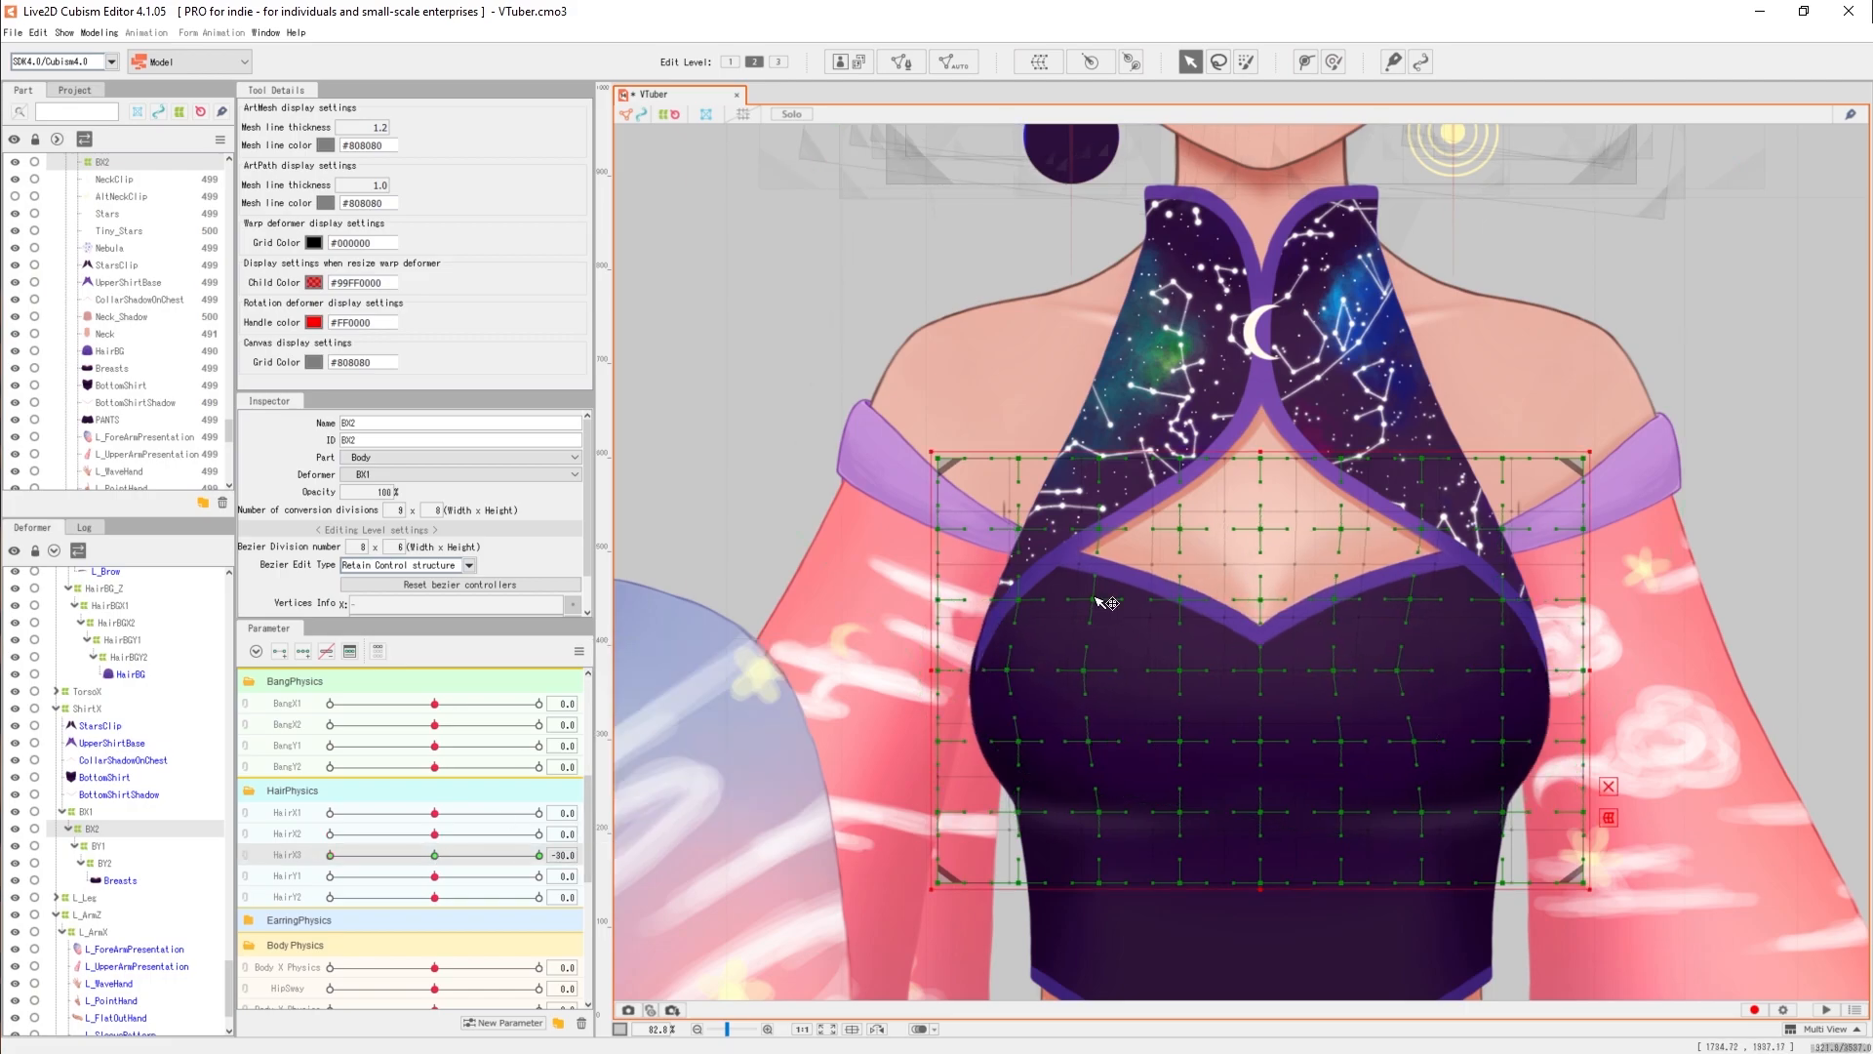
pyautogui.click(579, 650)
pyautogui.click(675, 794)
pyautogui.click(88, 811)
pyautogui.moveTo(329, 856)
pyautogui.mouseDown()
pyautogui.moveTo(538, 856)
pyautogui.moveTo(330, 834)
pyautogui.moveTo(475, 835)
pyautogui.moveTo(330, 880)
pyautogui.mouseUp()
pyautogui.click(578, 651)
pyautogui.click(675, 795)
pyautogui.click(578, 651)
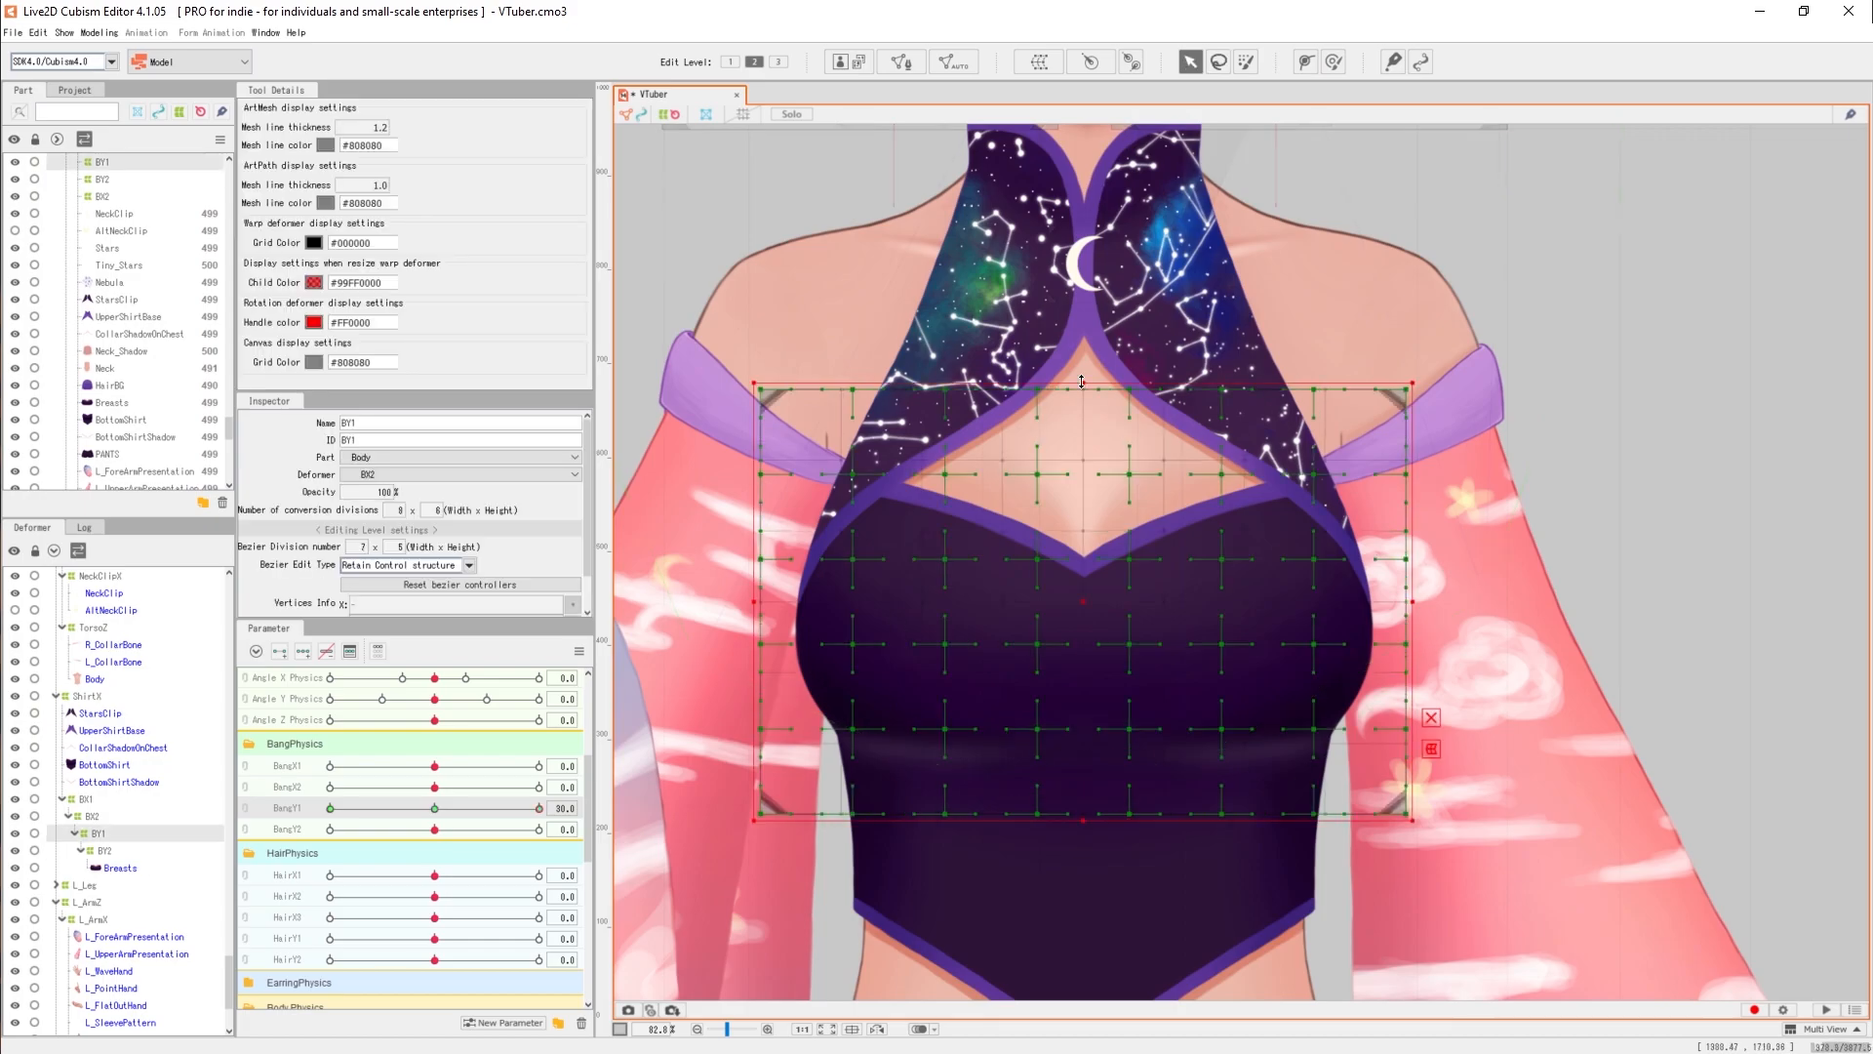
# Finish the BY1 keyform at BangY1 30 and shape BY2 at BangY2 30 with the deform brush.
pyautogui.click(746, 646)
pyautogui.moveTo(539, 808); pyautogui.dragTo(435, 834)
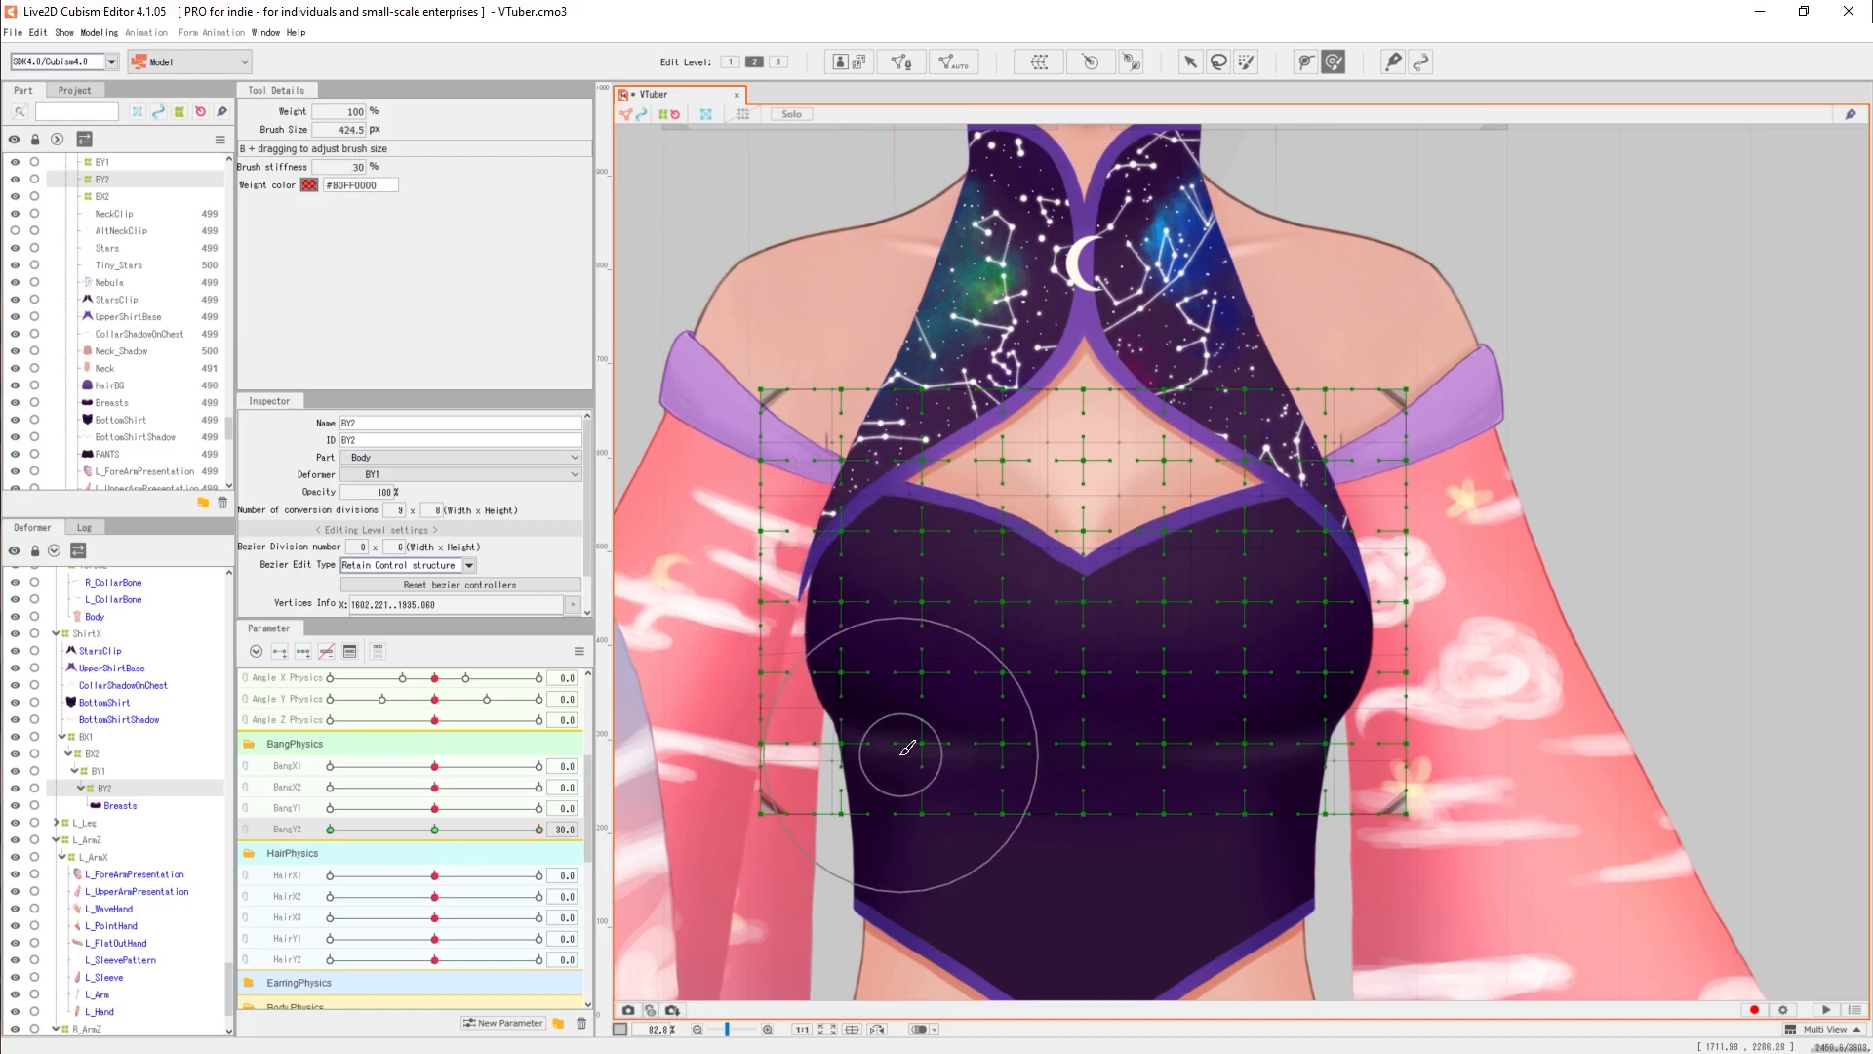
pyautogui.moveTo(1215, 515); pyautogui.dragTo(1202, 503)
pyautogui.moveTo(1248, 618); pyautogui.dragTo(1237, 612)
# Shape both sides of the chest on BY2 with the deform brush at BangY2 -30.
pyautogui.moveTo(538, 829); pyautogui.dragTo(329, 830)
pyautogui.moveTo(971, 519); pyautogui.dragTo(962, 528)
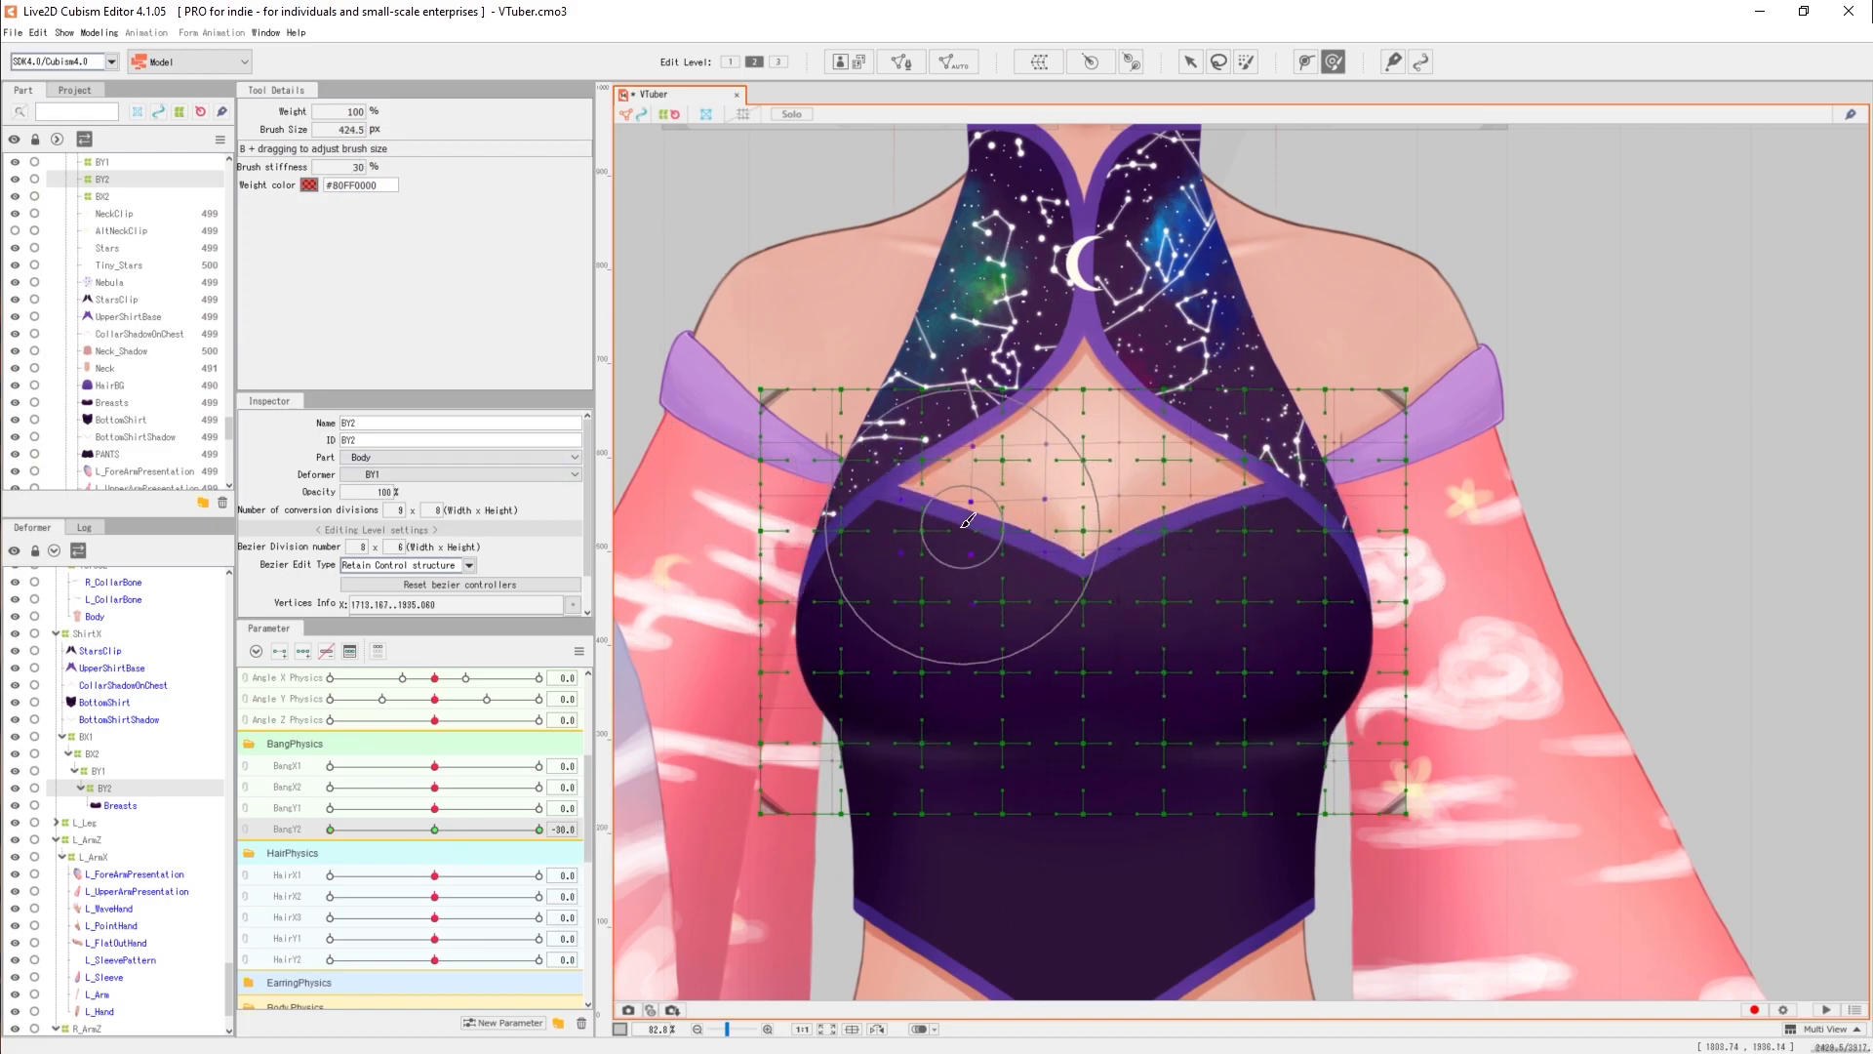
pyautogui.moveTo(1328, 617); pyautogui.dragTo(1337, 613)
pyautogui.moveTo(964, 607); pyautogui.dragTo(951, 604)
pyautogui.moveTo(1351, 617); pyautogui.dragTo(1361, 615)
pyautogui.moveTo(330, 830)
pyautogui.mouseDown()
pyautogui.moveTo(430, 836)
pyautogui.moveTo(330, 831)
pyautogui.mouseUp()
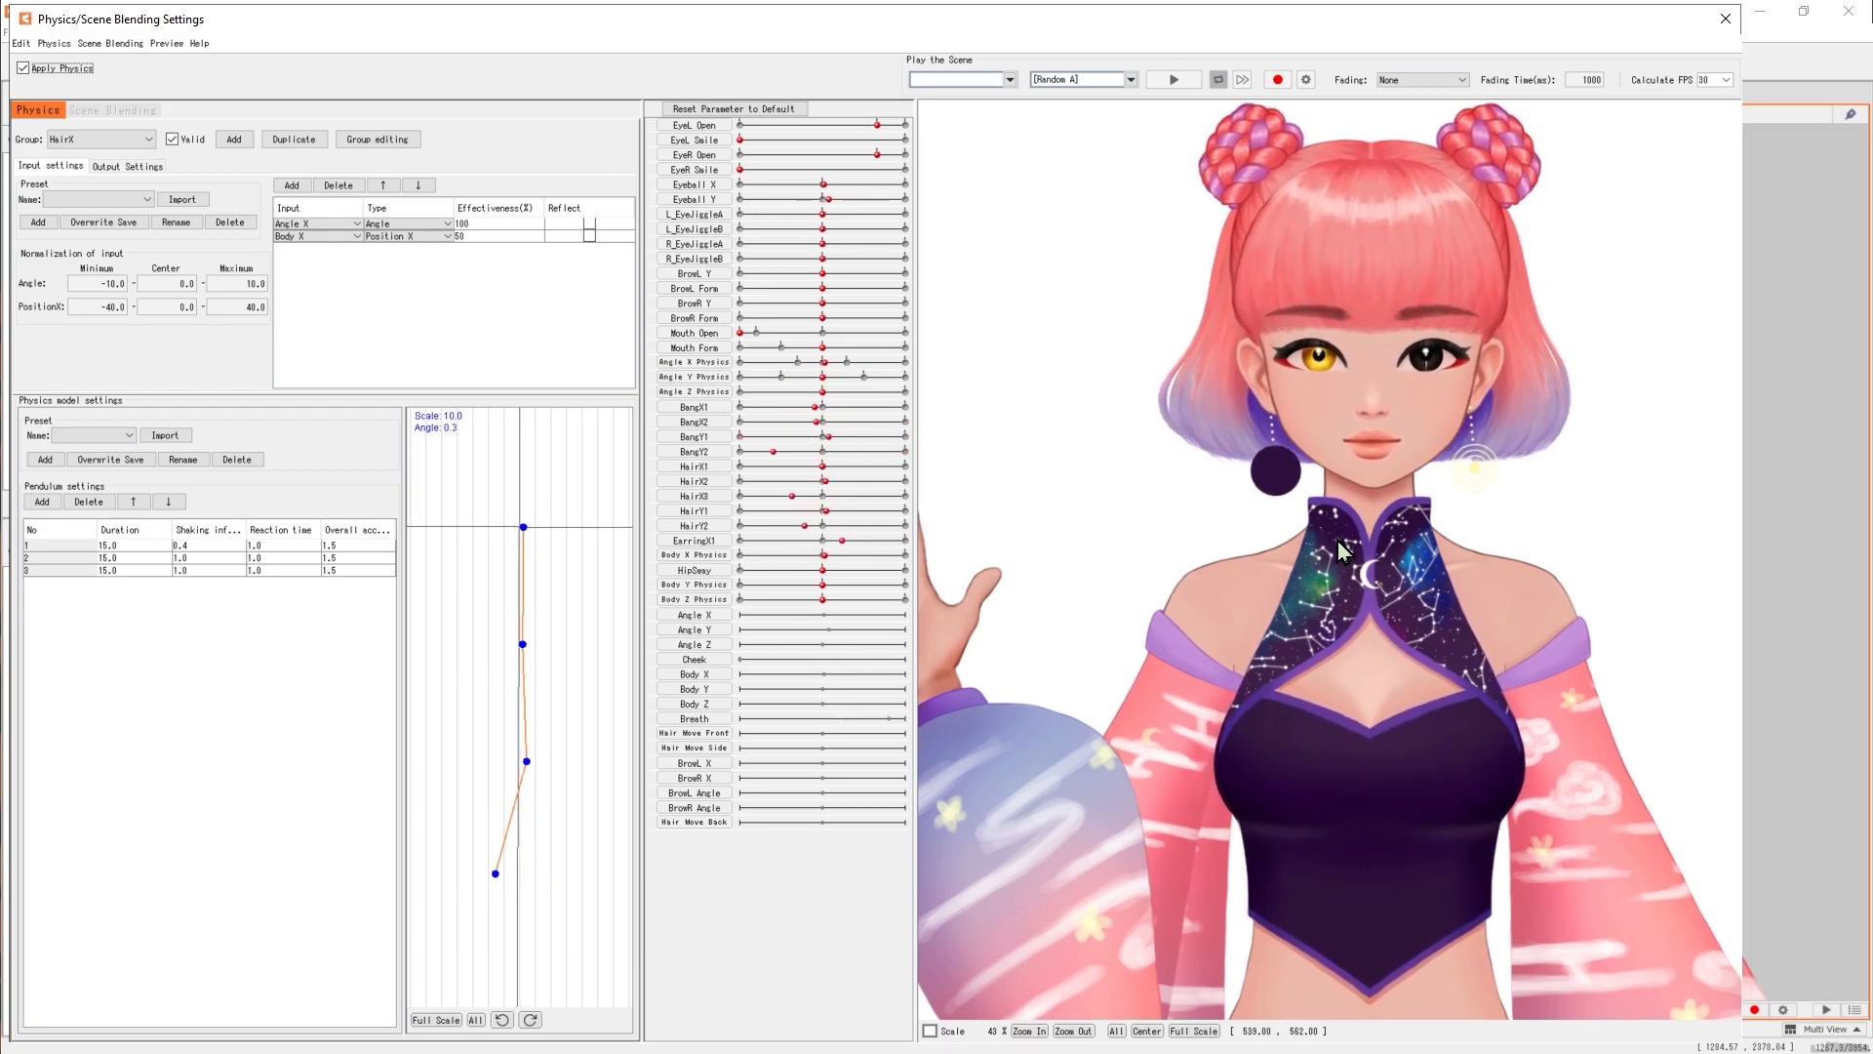
# Preview the chest and upper shirt motion in the physics settings.
pyautogui.moveTo(1338, 541); pyautogui.dragTo(1513, 410)
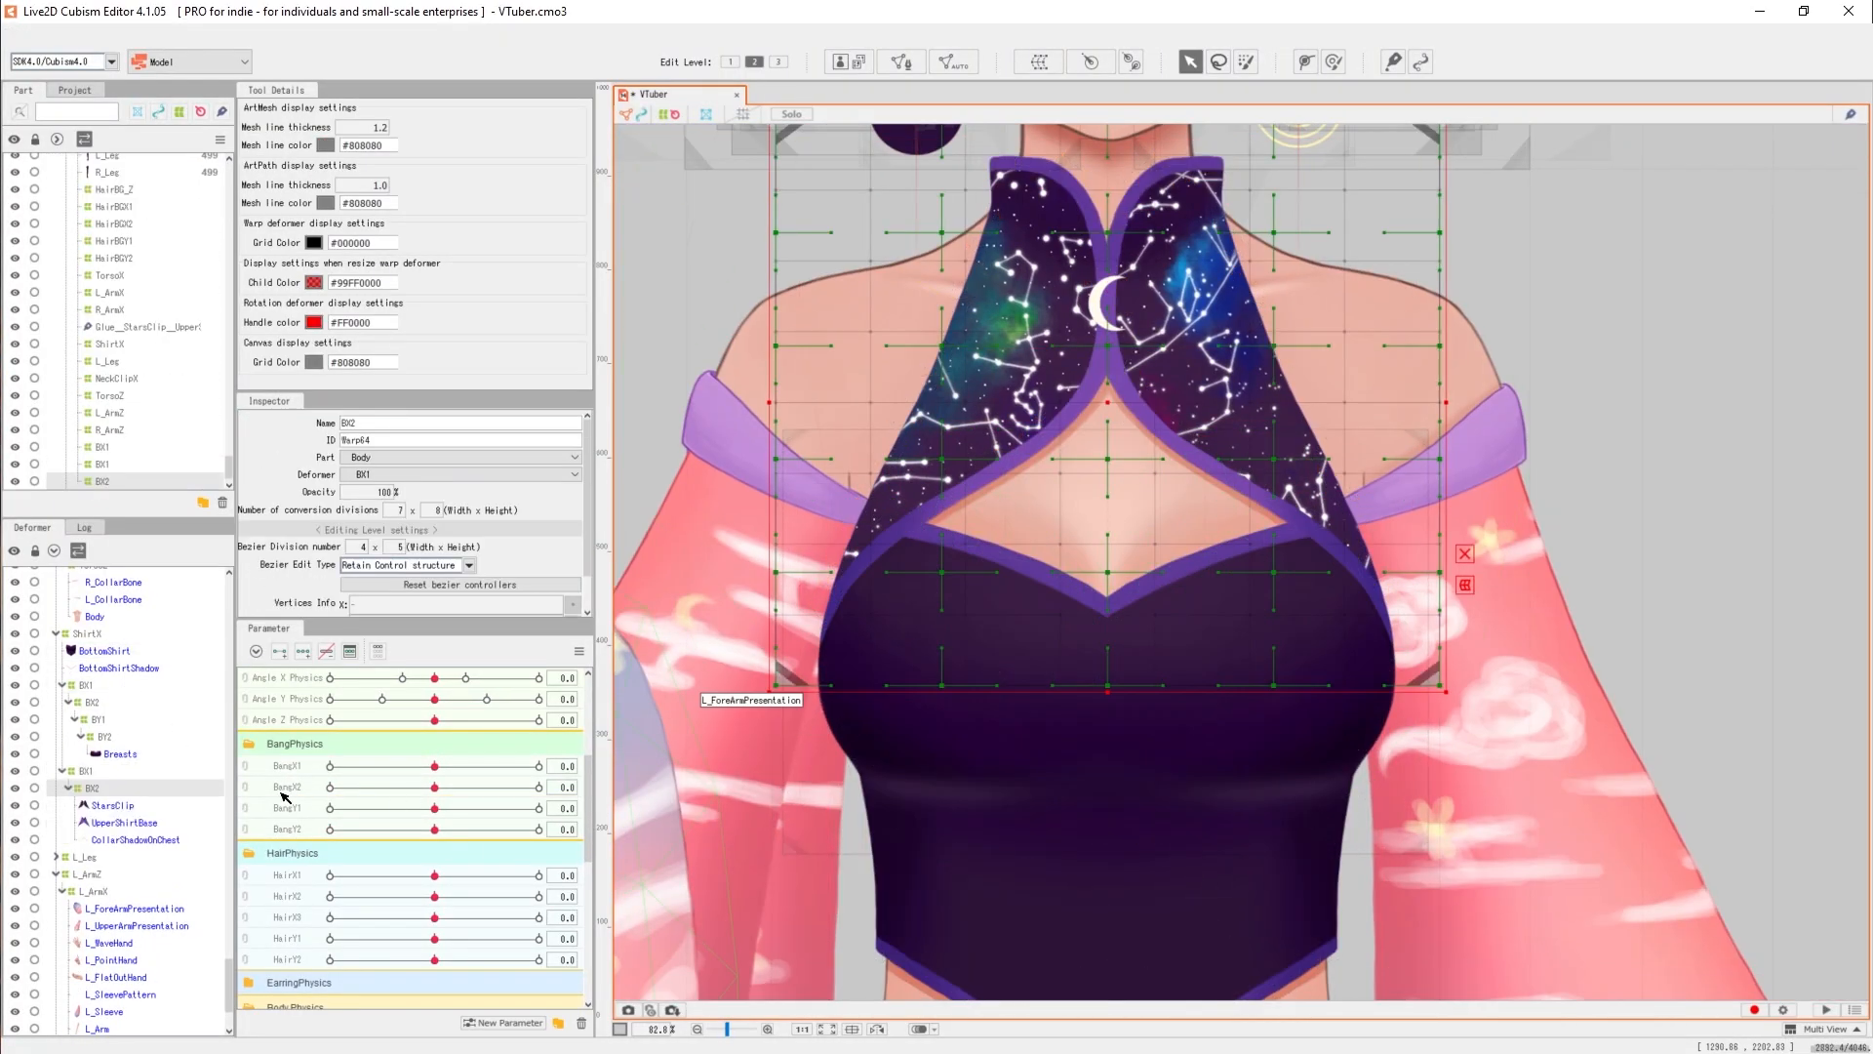
pyautogui.click(579, 651)
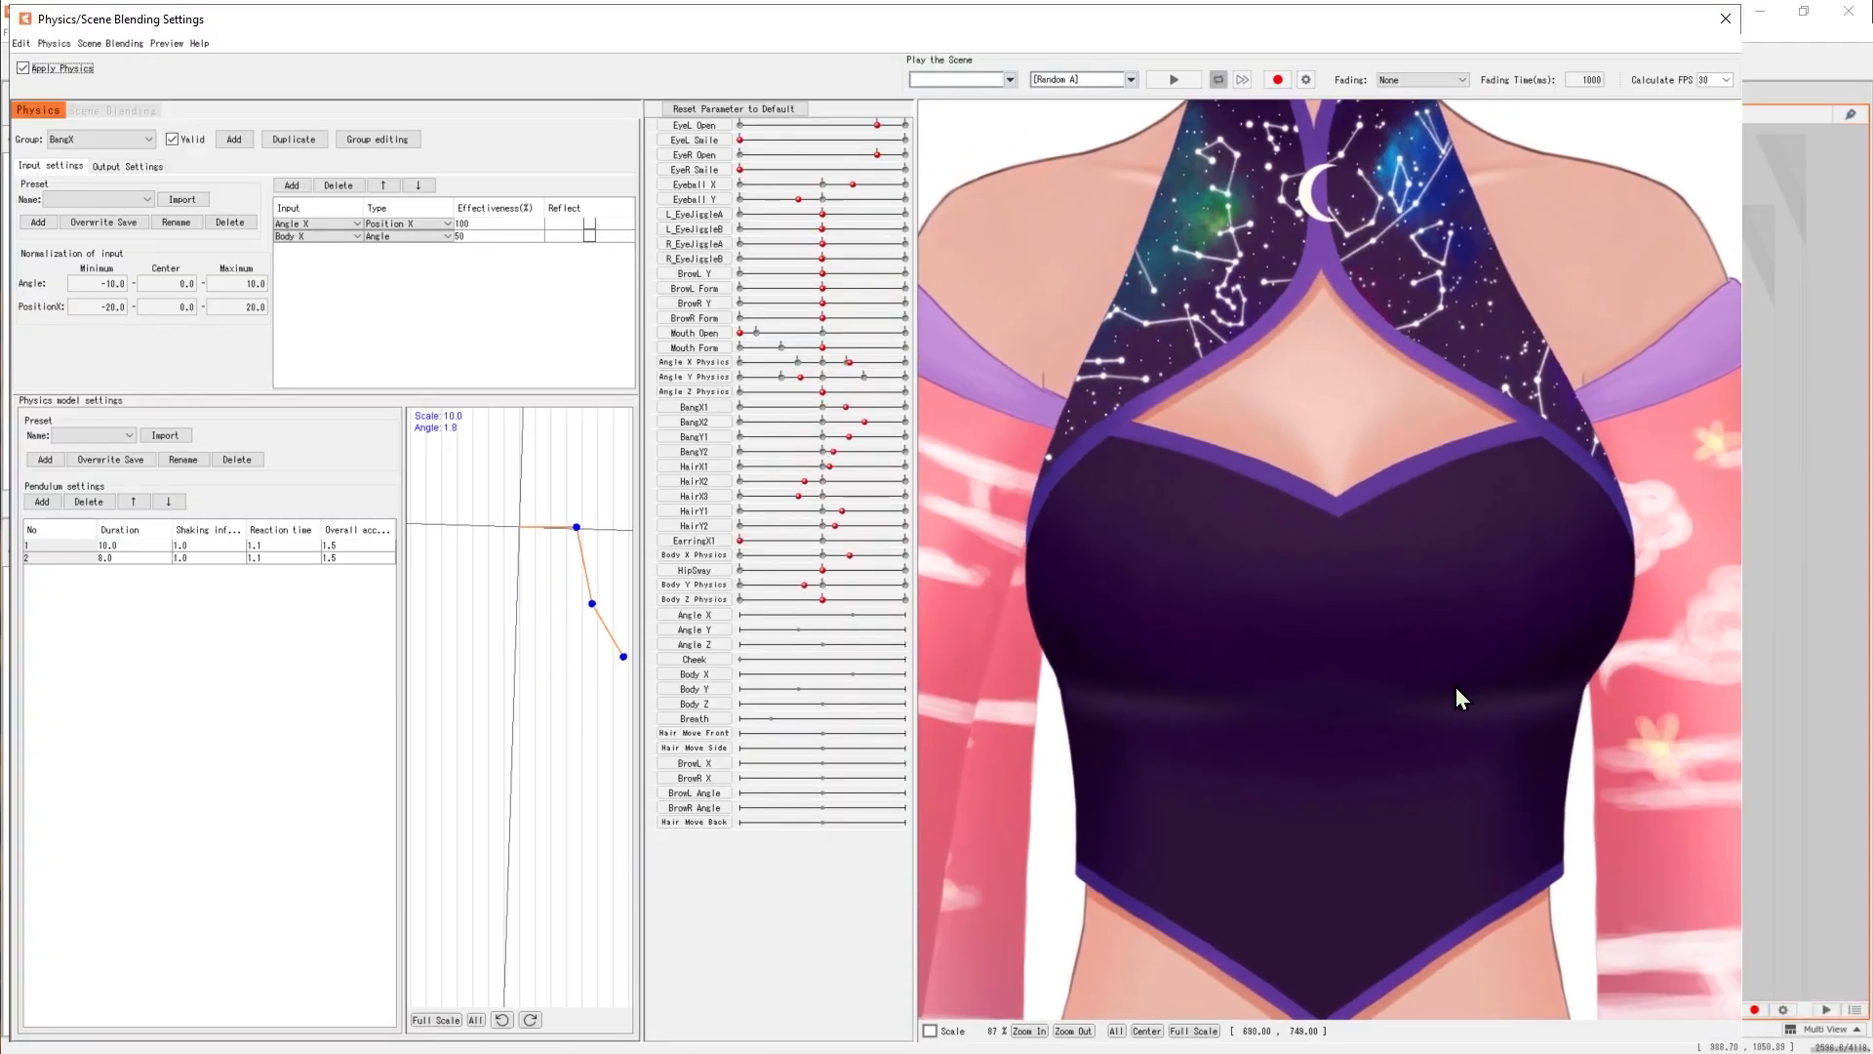
pyautogui.moveTo(1456, 687); pyautogui.dragTo(1120, 408)
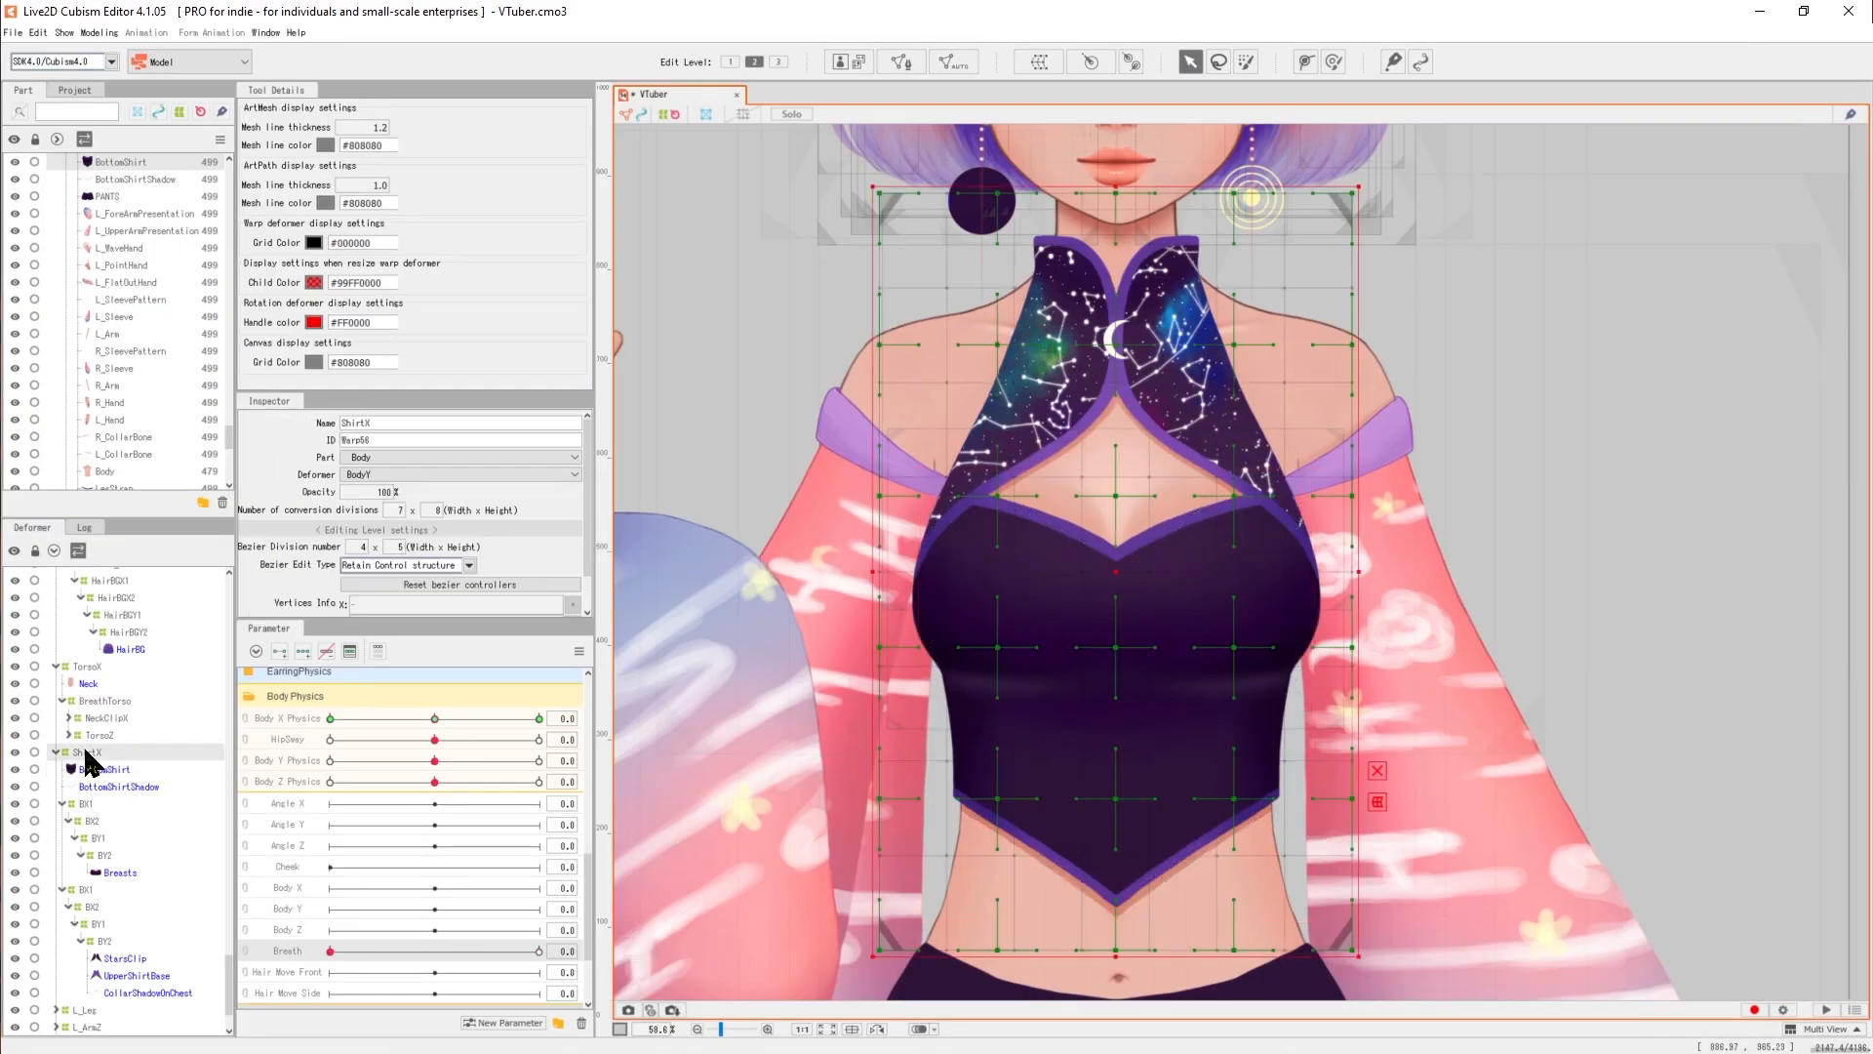
# Create a BreathShirt warp deformer around the bottom shirt parts and both BX1 deformers, and fit it to the shirt.
pyautogui.click(143, 878)
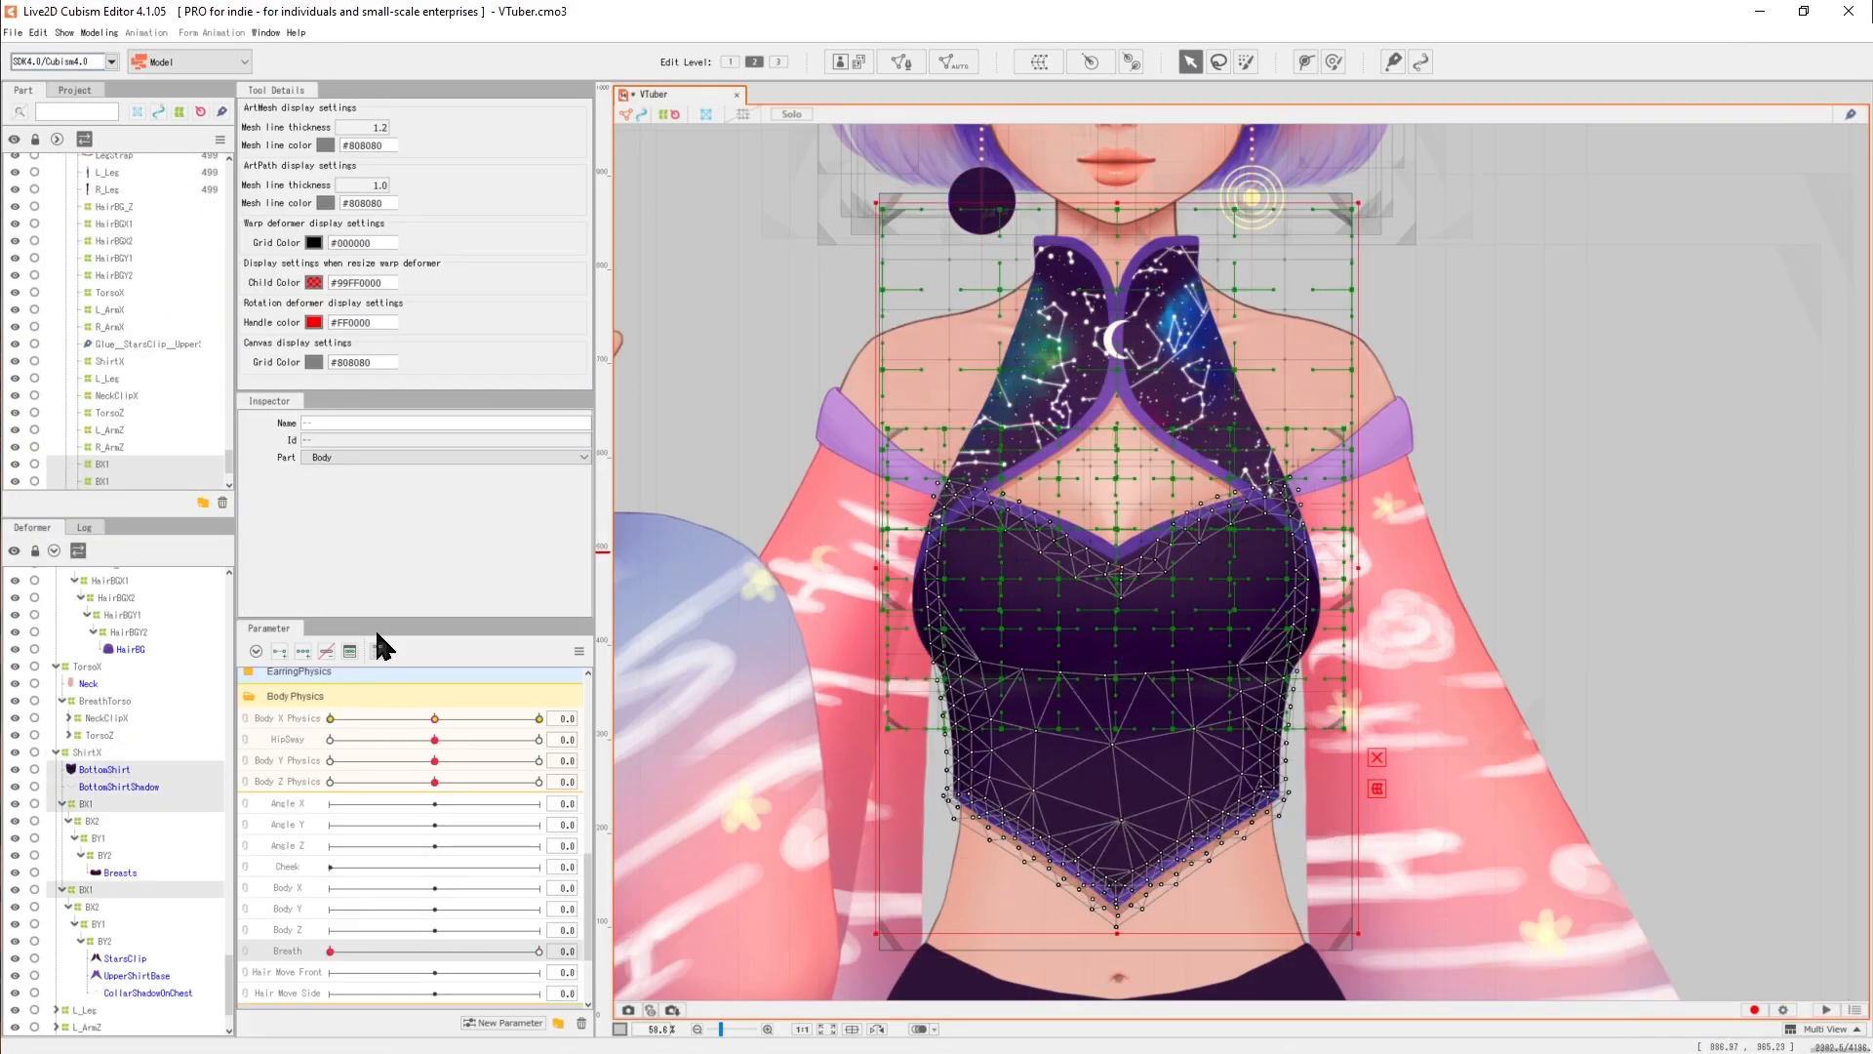
pyautogui.click(1039, 62)
pyautogui.write('BreathShirt')
pyautogui.press('Return')
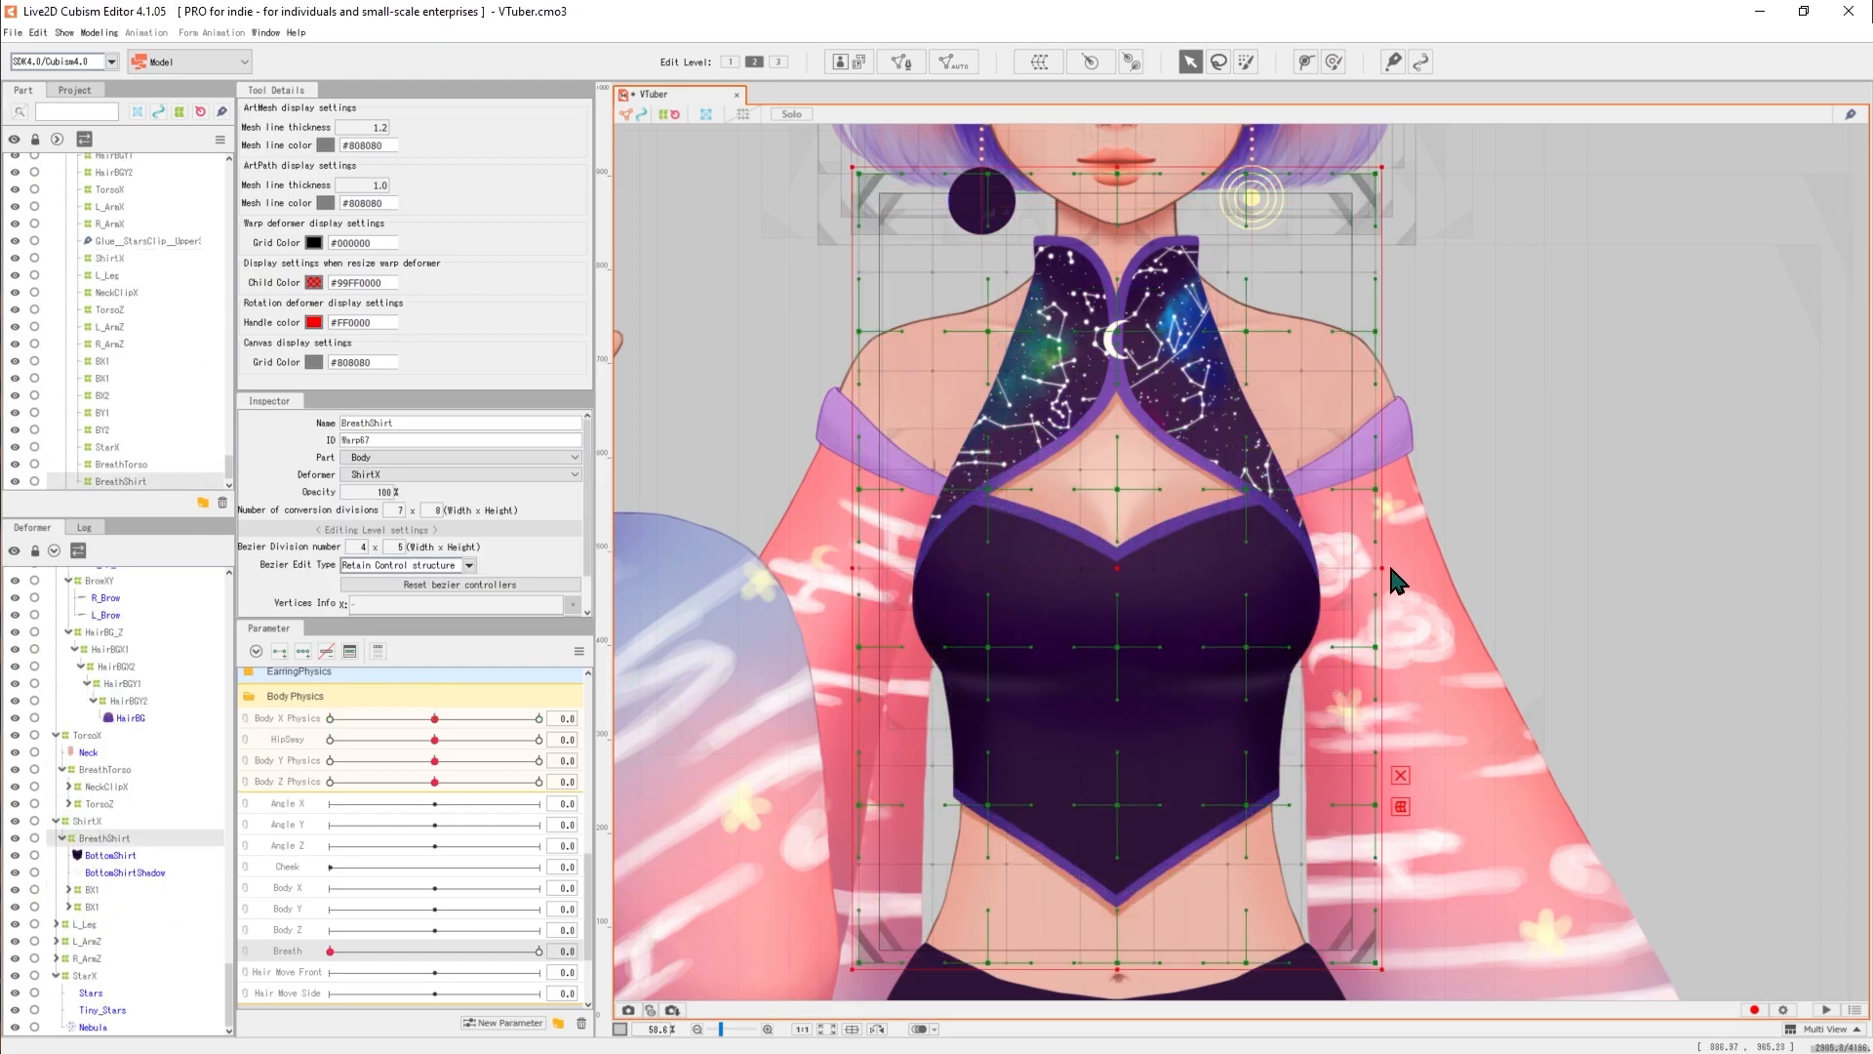
pyautogui.moveTo(1117, 165); pyautogui.dragTo(1117, 209)
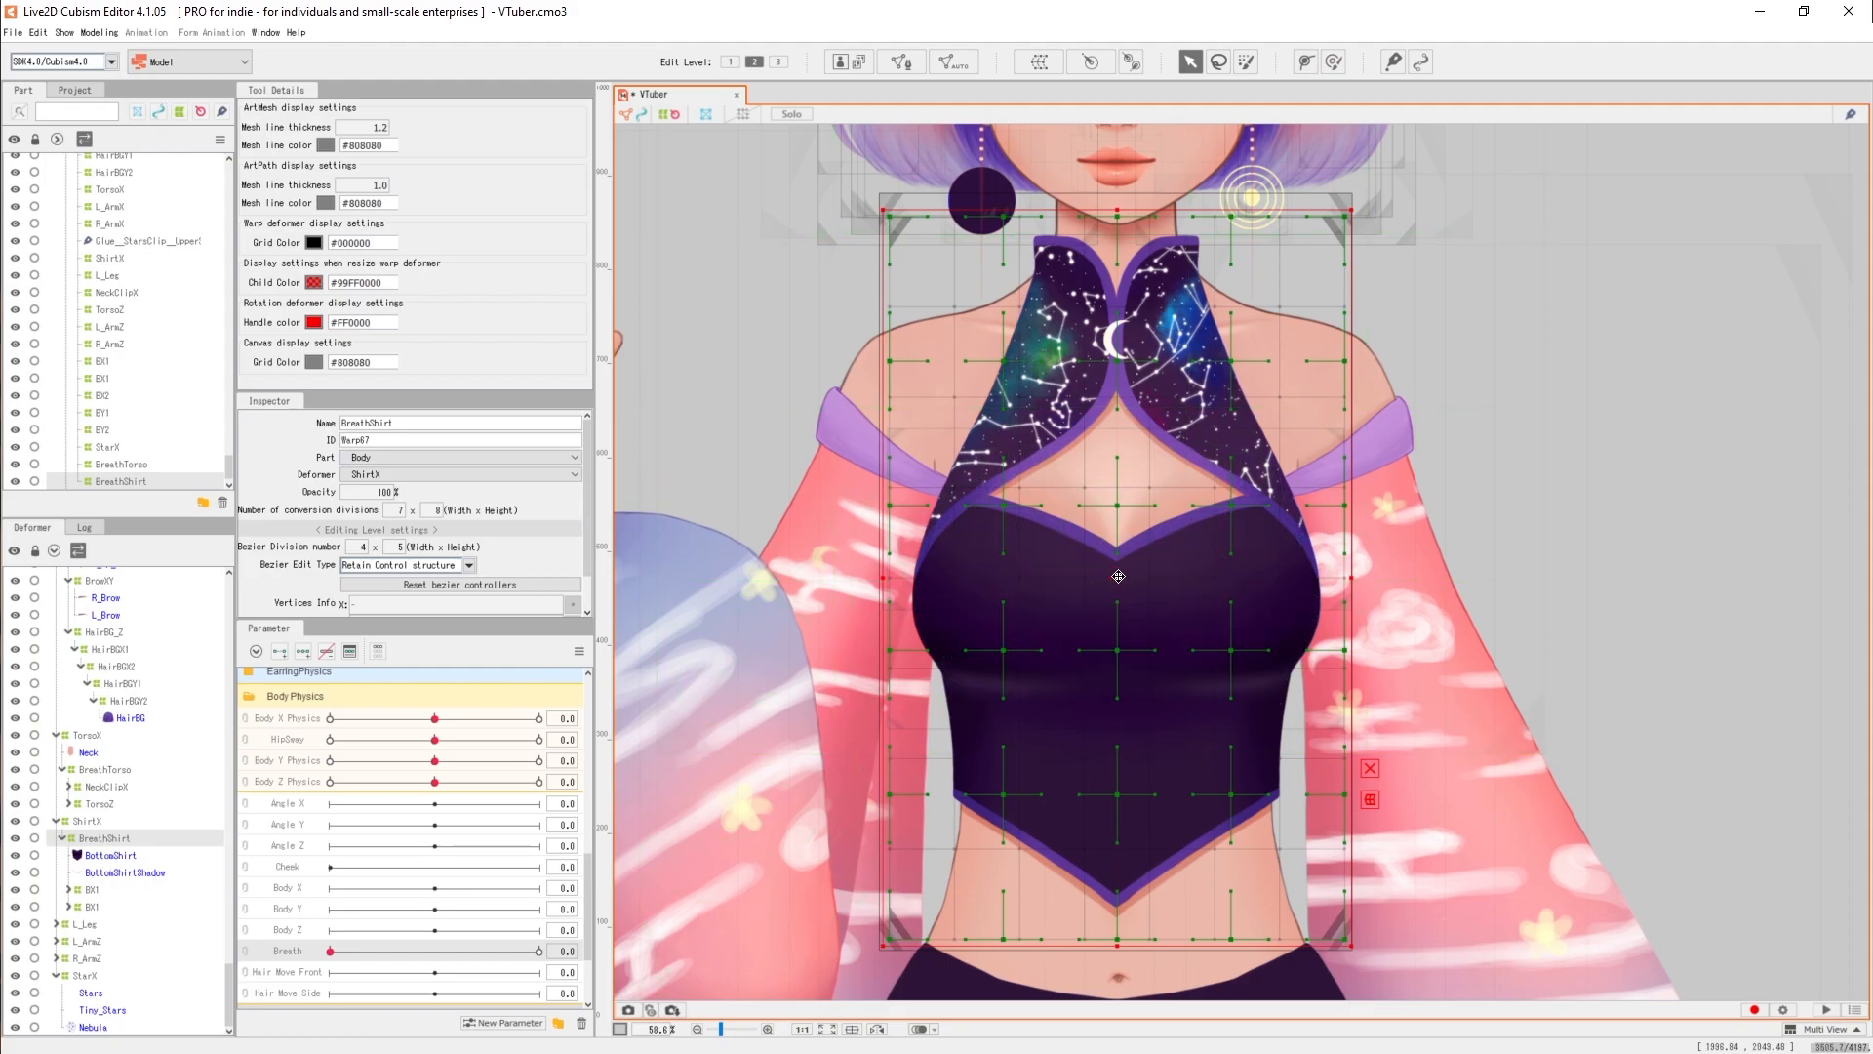
# Deform the BreathShirt grid at Breath 1.0 with the deform brush and arrow tool, and return Breath to 0.
pyautogui.moveTo(1115, 622); pyautogui.dragTo(1115, 621)
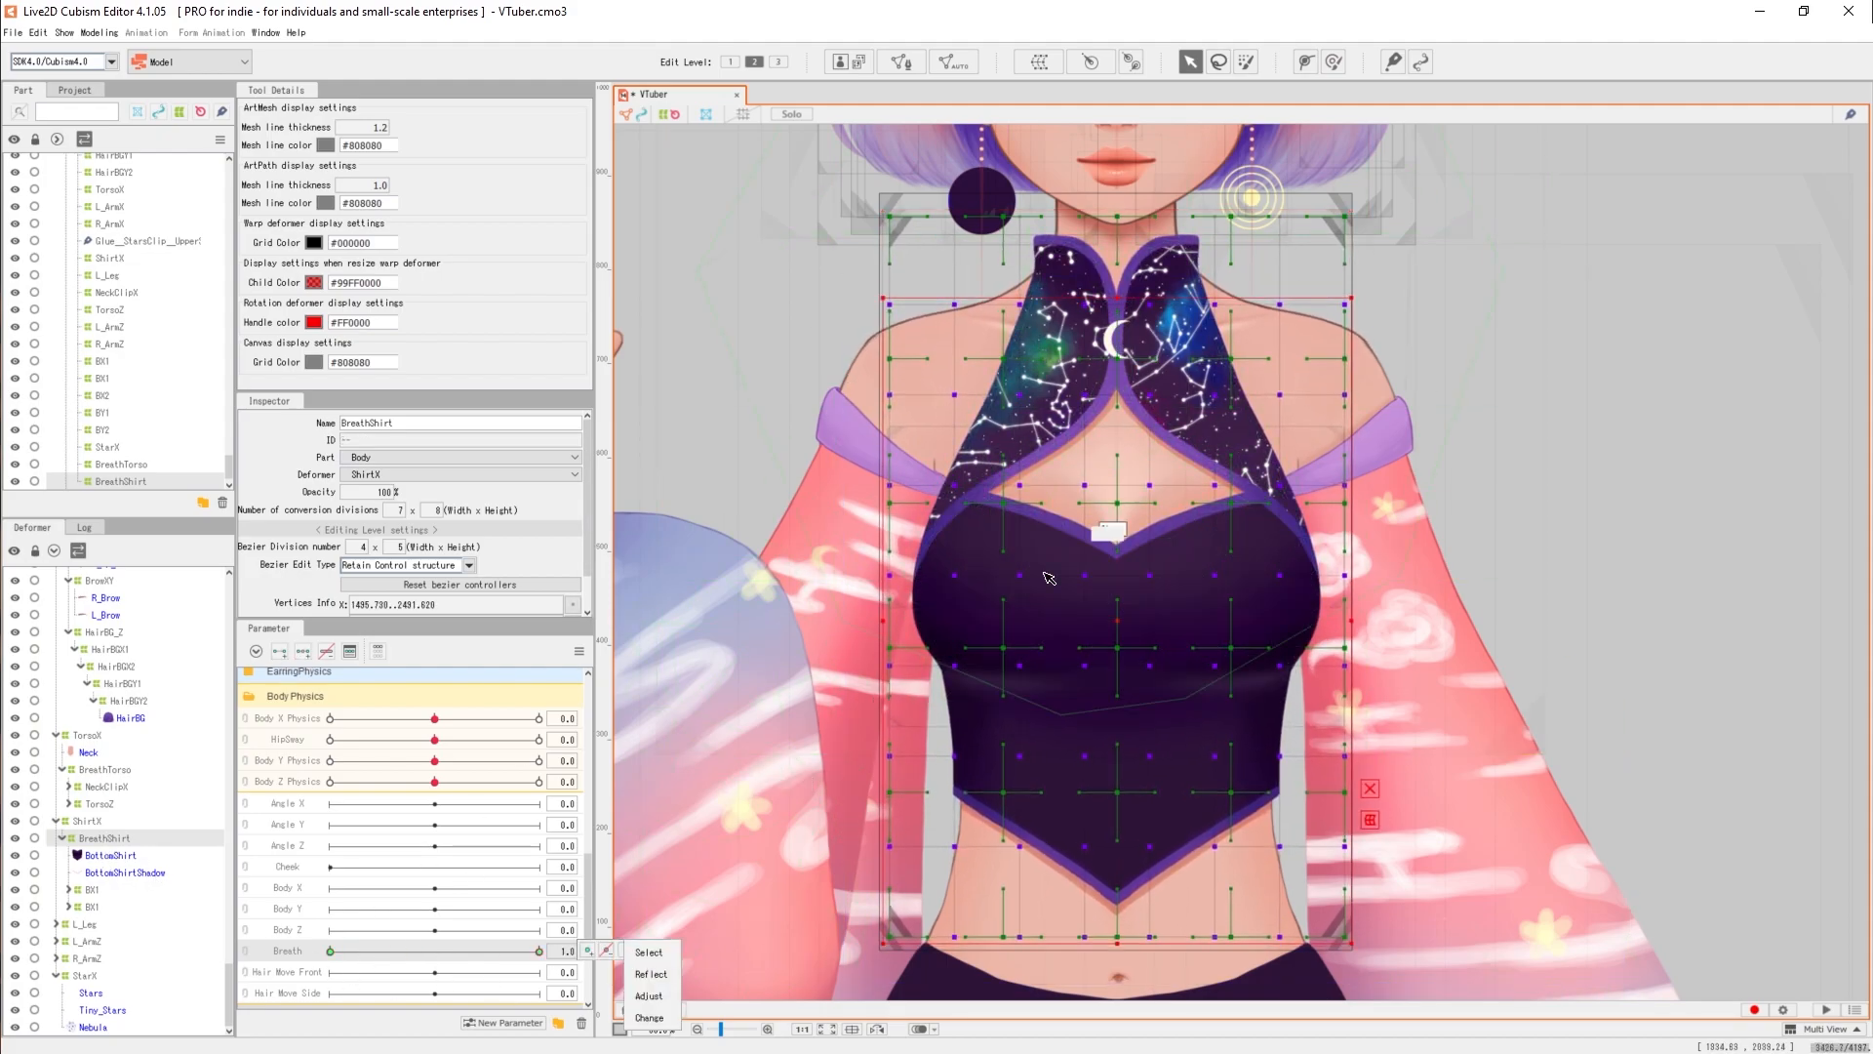
pyautogui.press('b')
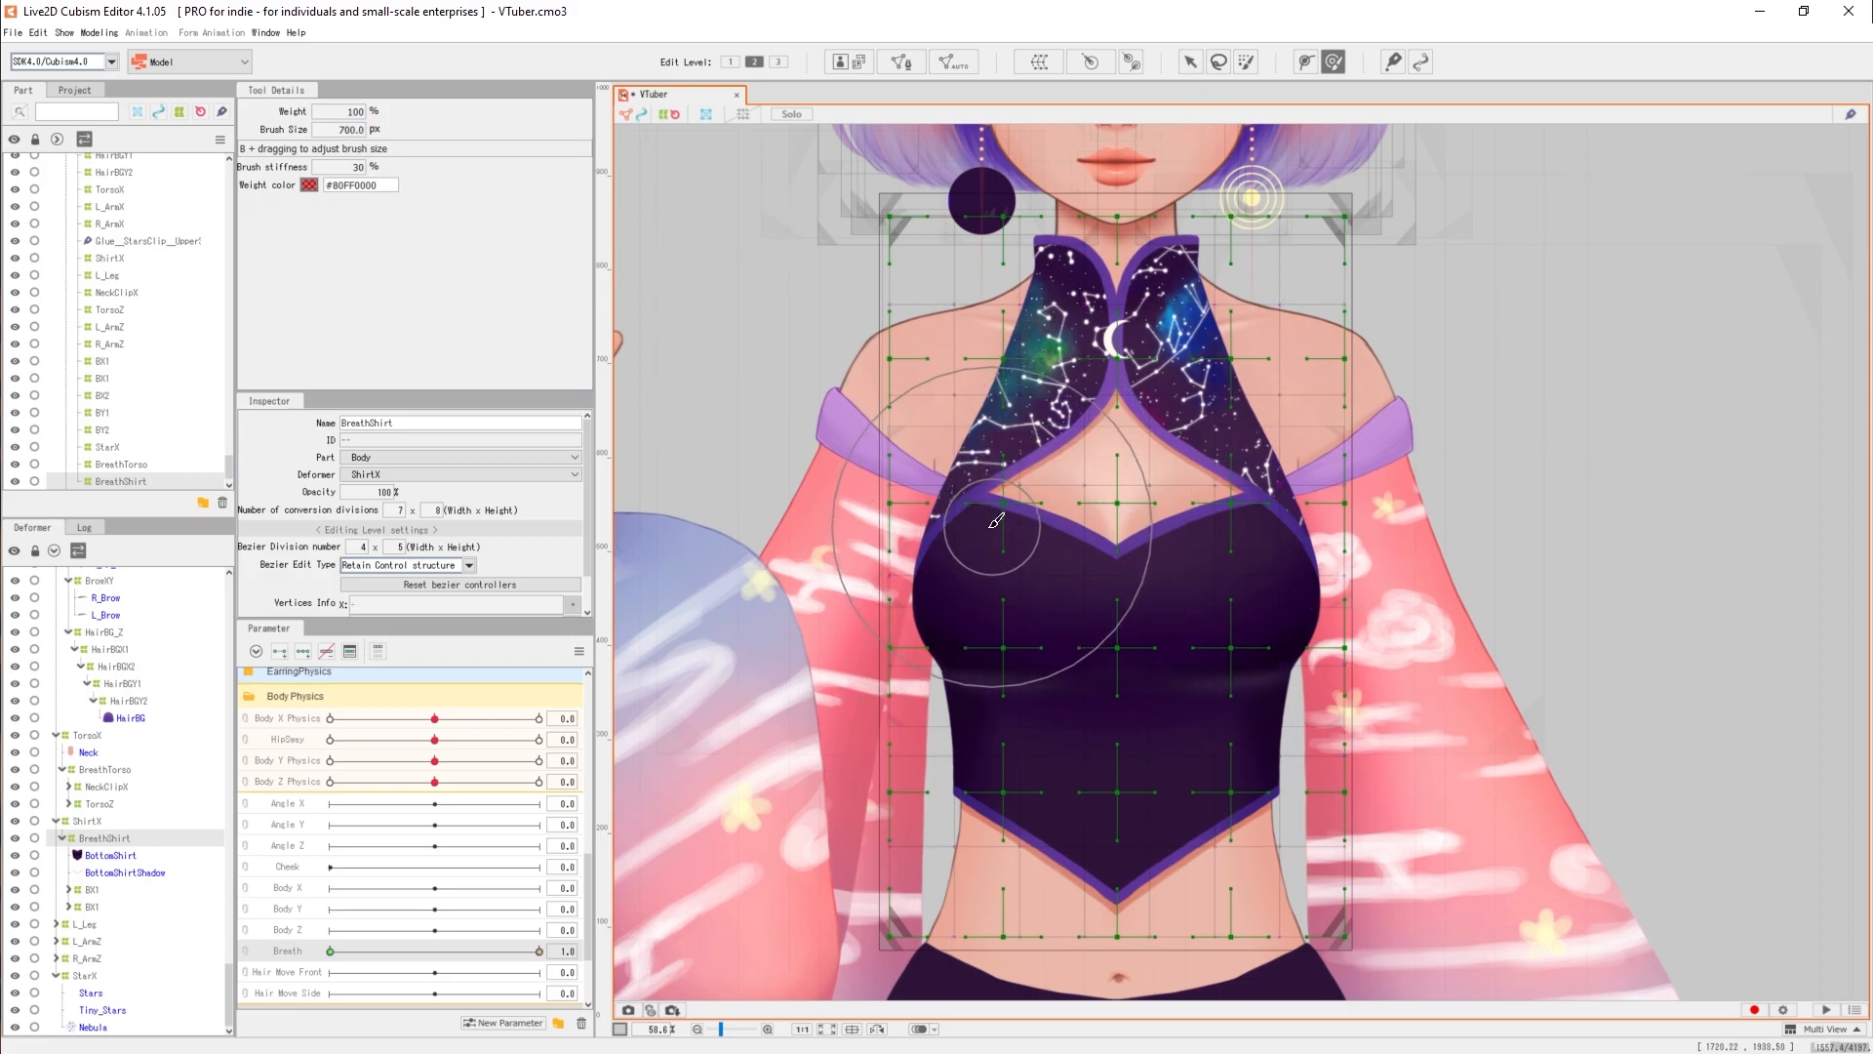
pyautogui.click(637, 949)
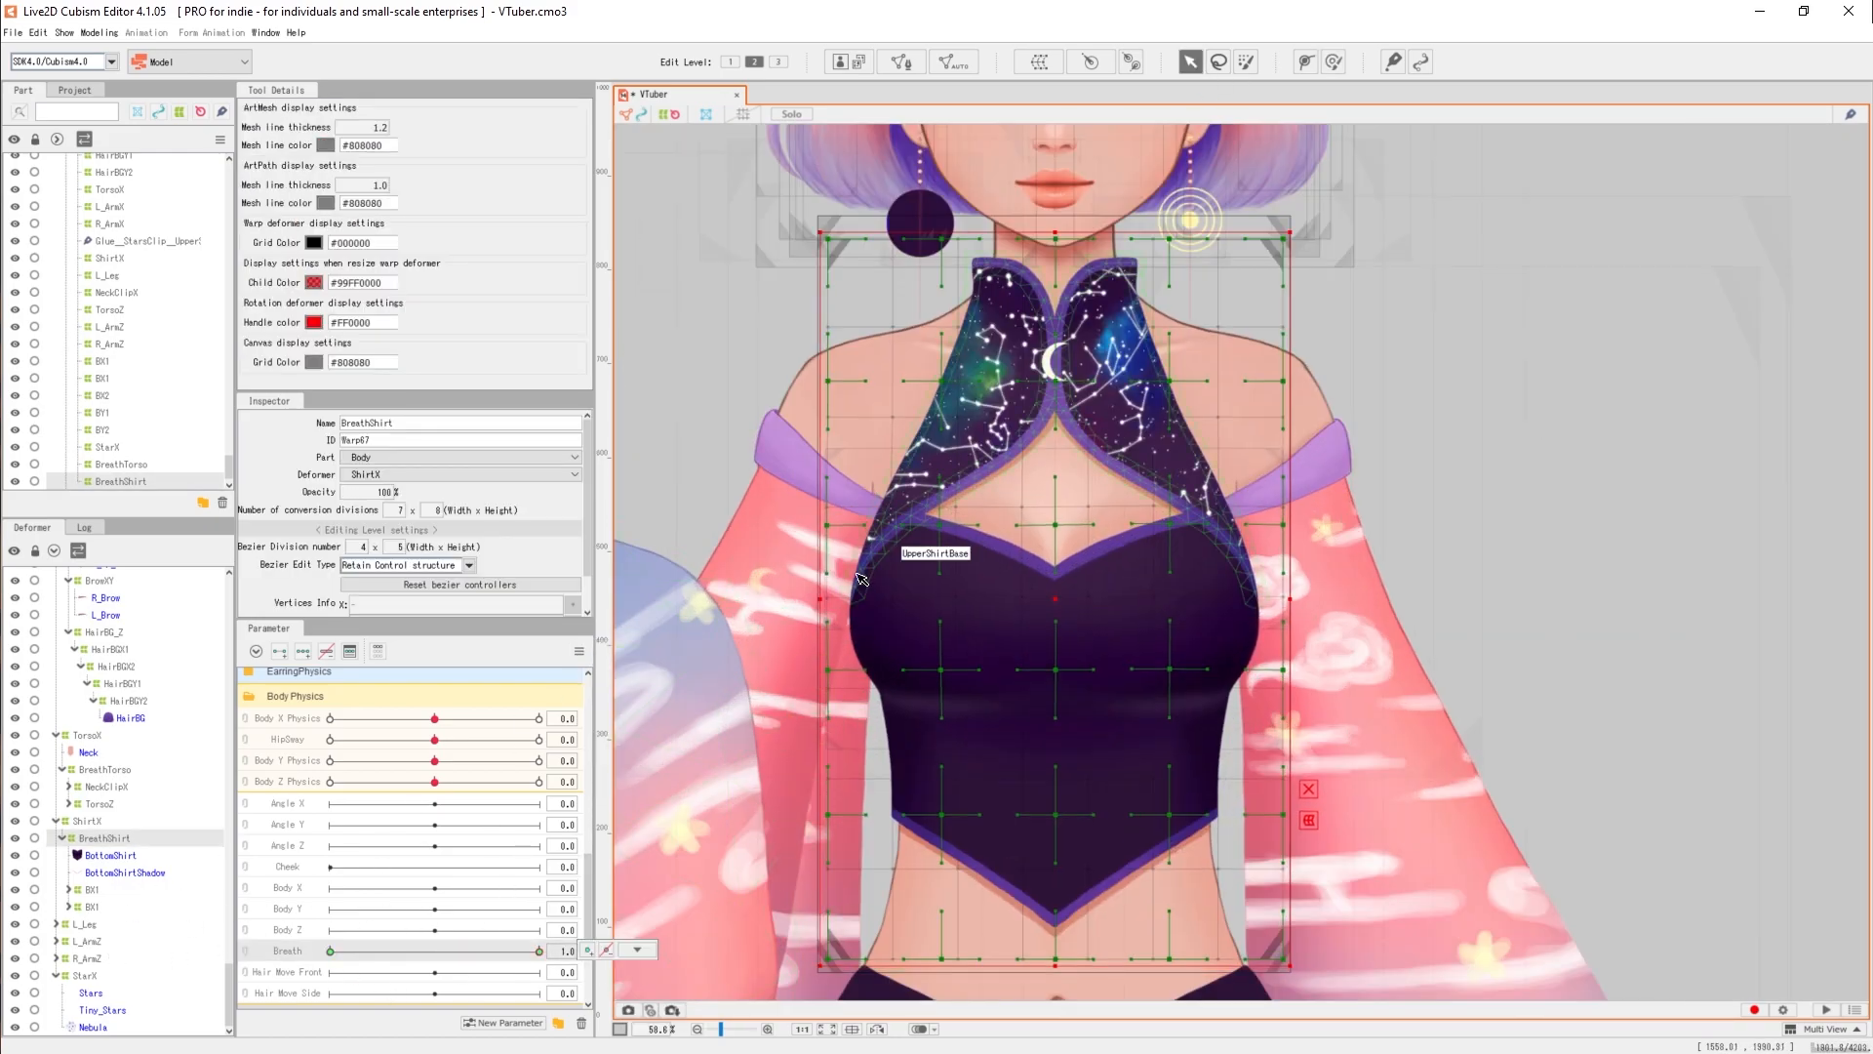
pyautogui.scroll(2, 1122, 487)
pyautogui.click(1333, 61)
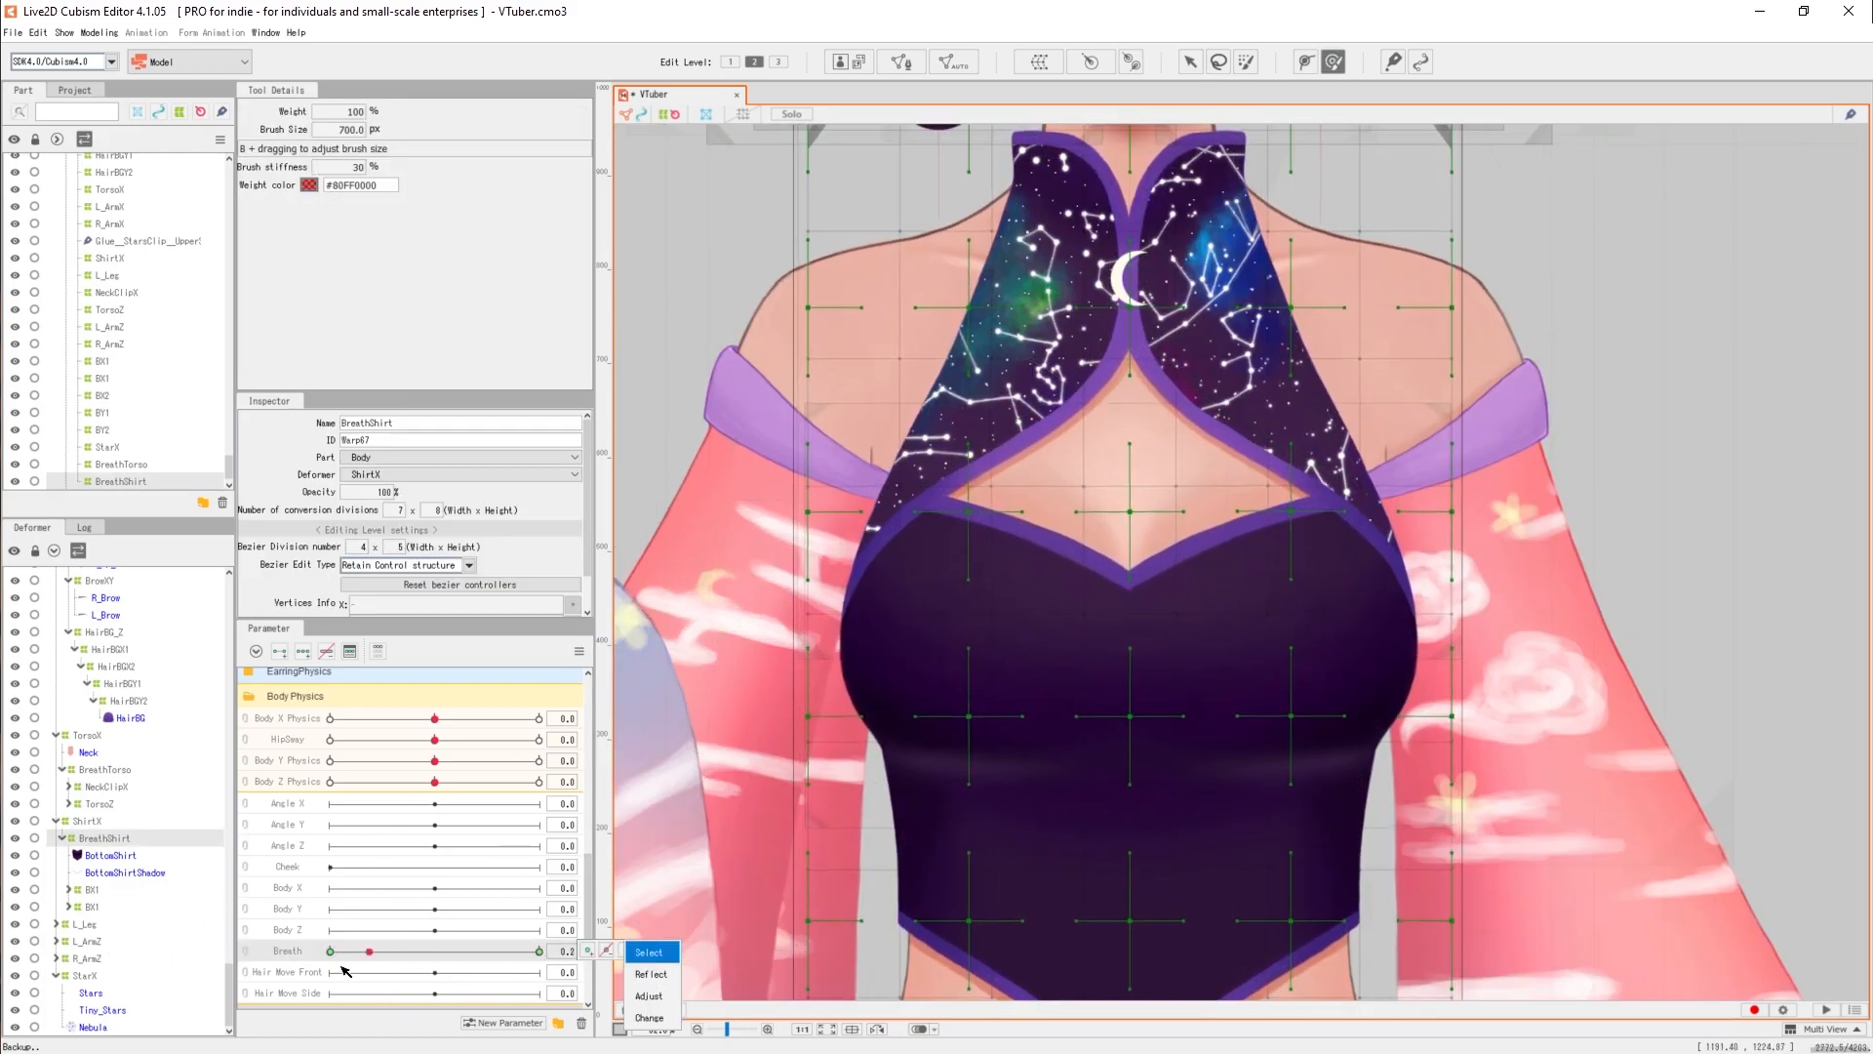
pyautogui.moveTo(485, 968); pyautogui.dragTo(539, 952)
pyautogui.click(1191, 62)
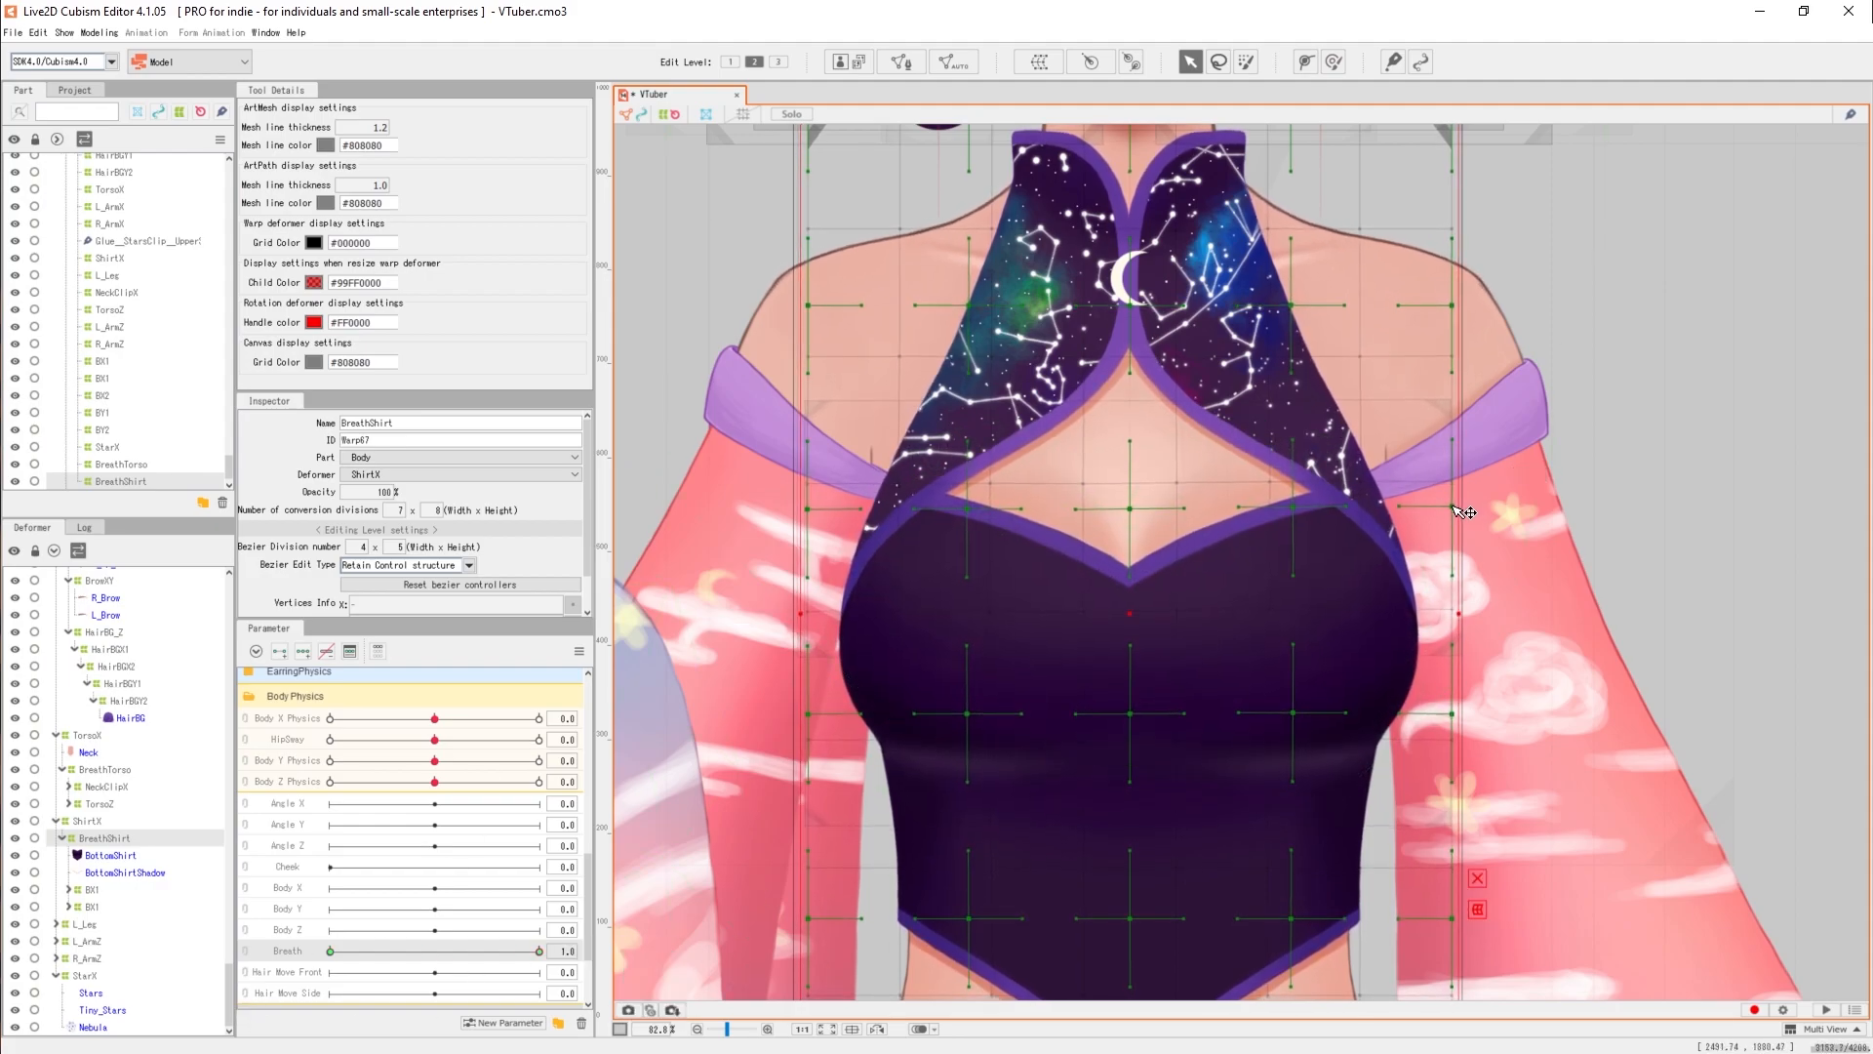
pyautogui.moveTo(540, 952); pyautogui.dragTo(330, 966)
# Create a warp deformer named BreathArm as parent of L_ArmZ and R_ArmZ.
pyautogui.scroll(-1, 452, 857)
pyautogui.click(86, 942)
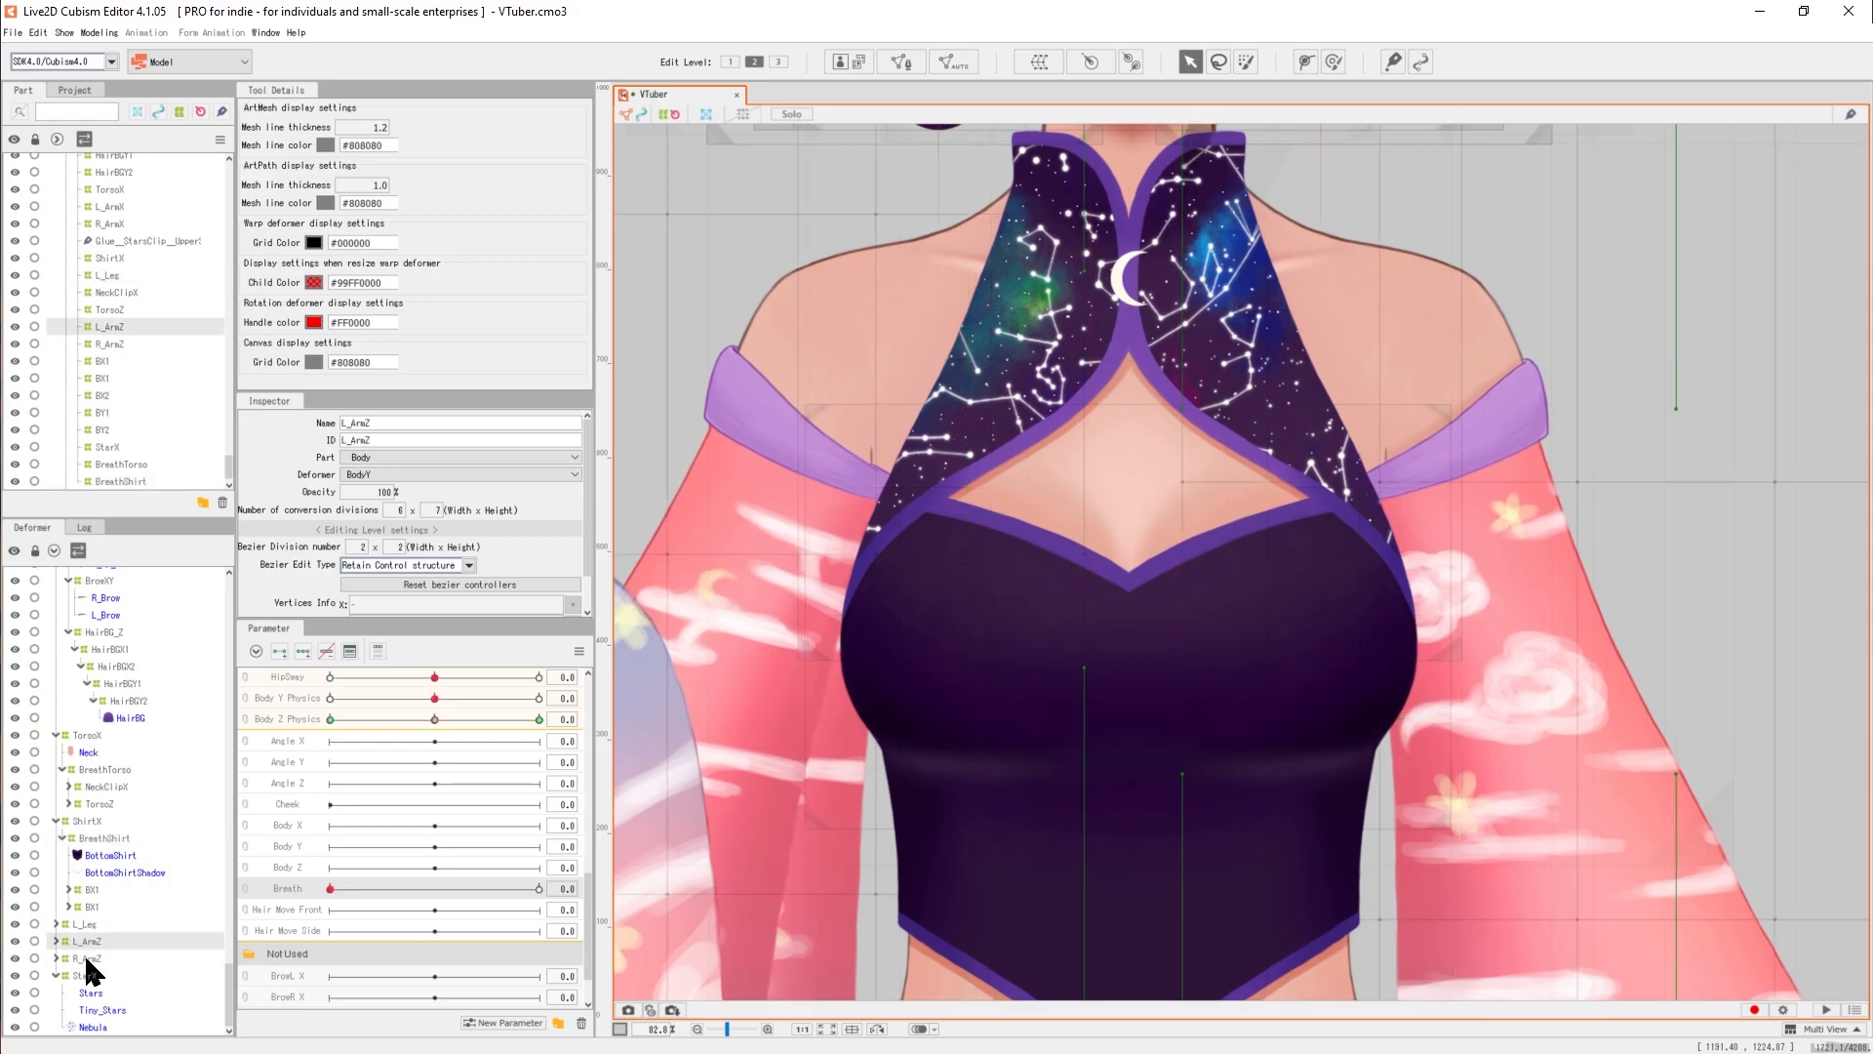
pyautogui.keyDown('ctrl'); pyautogui.click(88, 958); pyautogui.keyUp('ctrl')
pyautogui.scroll(-2, 1040, 338)
pyautogui.click(1053, 61)
pyautogui.moveTo(1179, 613); pyautogui.dragTo(921, 680)
pyautogui.write('BreathArm')
pyautogui.click(1122, 814)
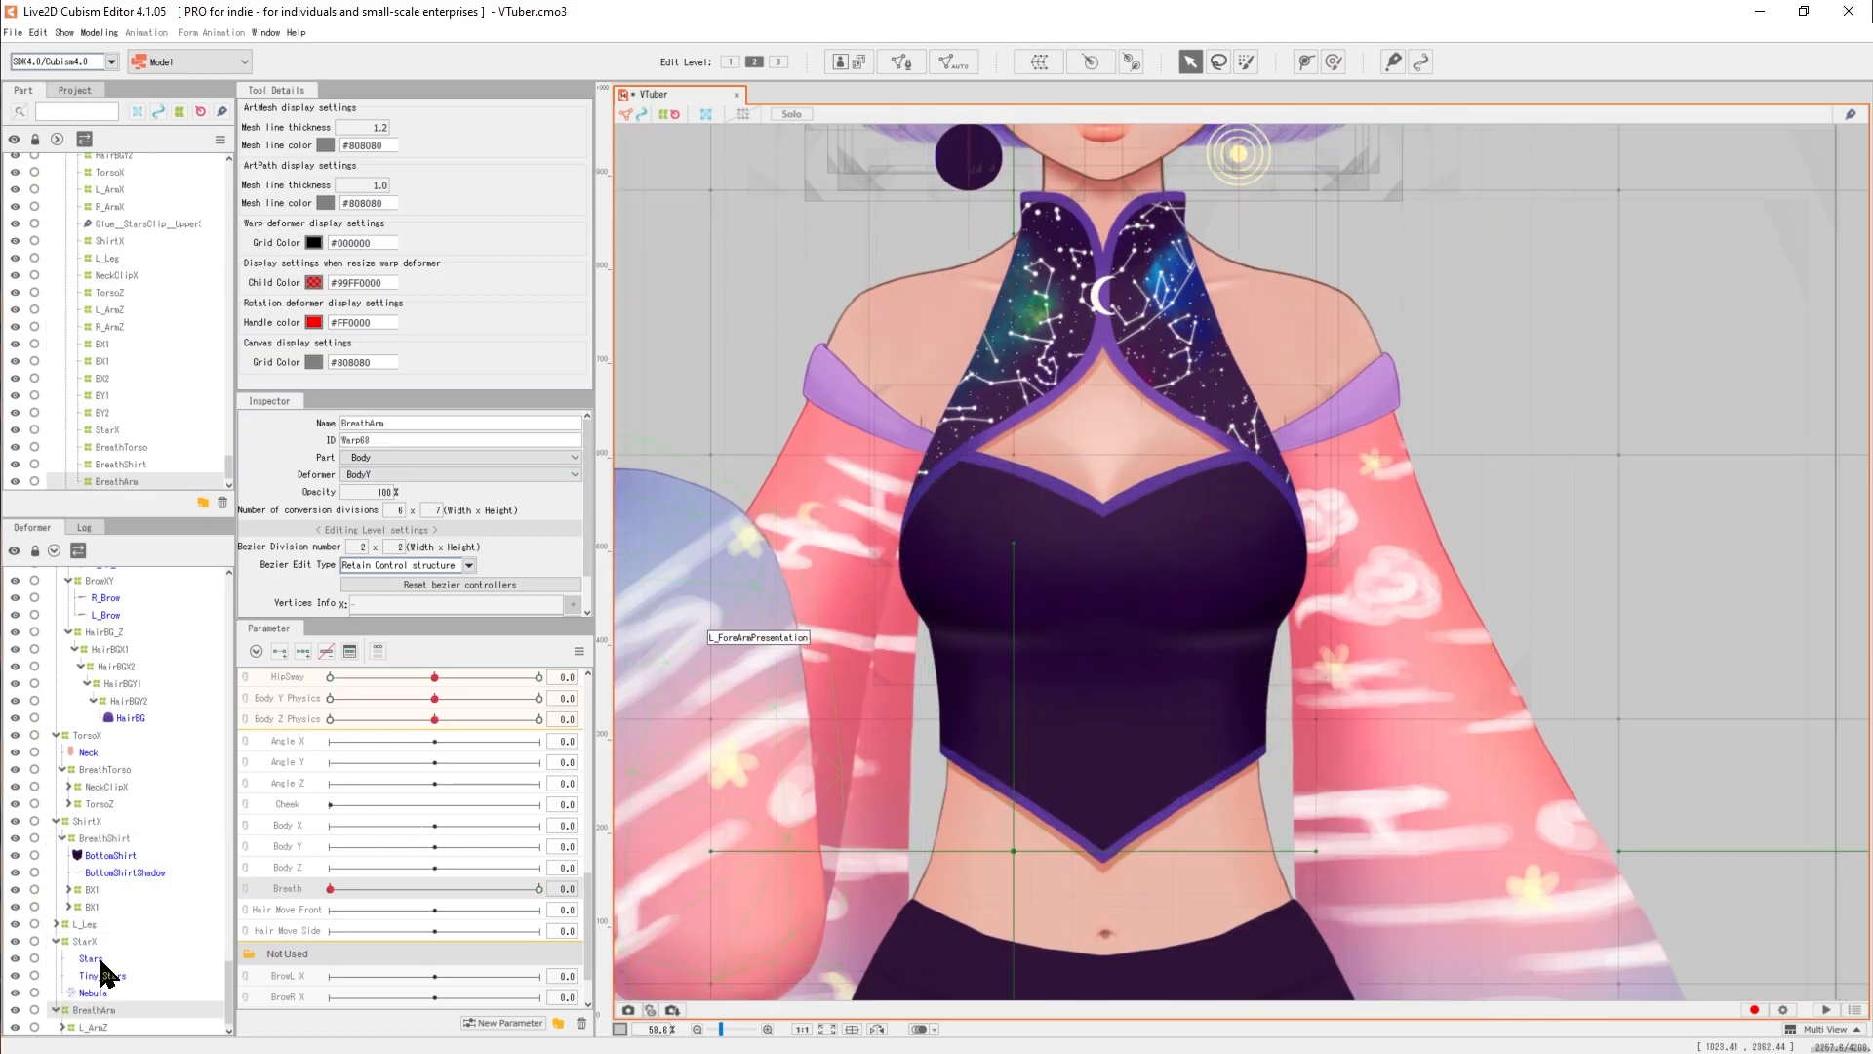
# Set BreathArm's conversion divisions to 2 x 2 and shift the deformer slightly upward at Breath 1.0.
pyautogui.scroll(-1, 72, 824)
pyautogui.scroll(-2, 410, 829)
pyautogui.scroll(-5, 1028, 627)
pyautogui.doubleClick(396, 510)
pyautogui.write('2')
pyautogui.press('Tab')
pyautogui.write('2')
pyautogui.click(538, 826)
pyautogui.scroll(3, 1105, 424)
pyautogui.moveTo(1090, 853); pyautogui.dragTo(1090, 847)
pyautogui.scroll(2, 1199, 278)
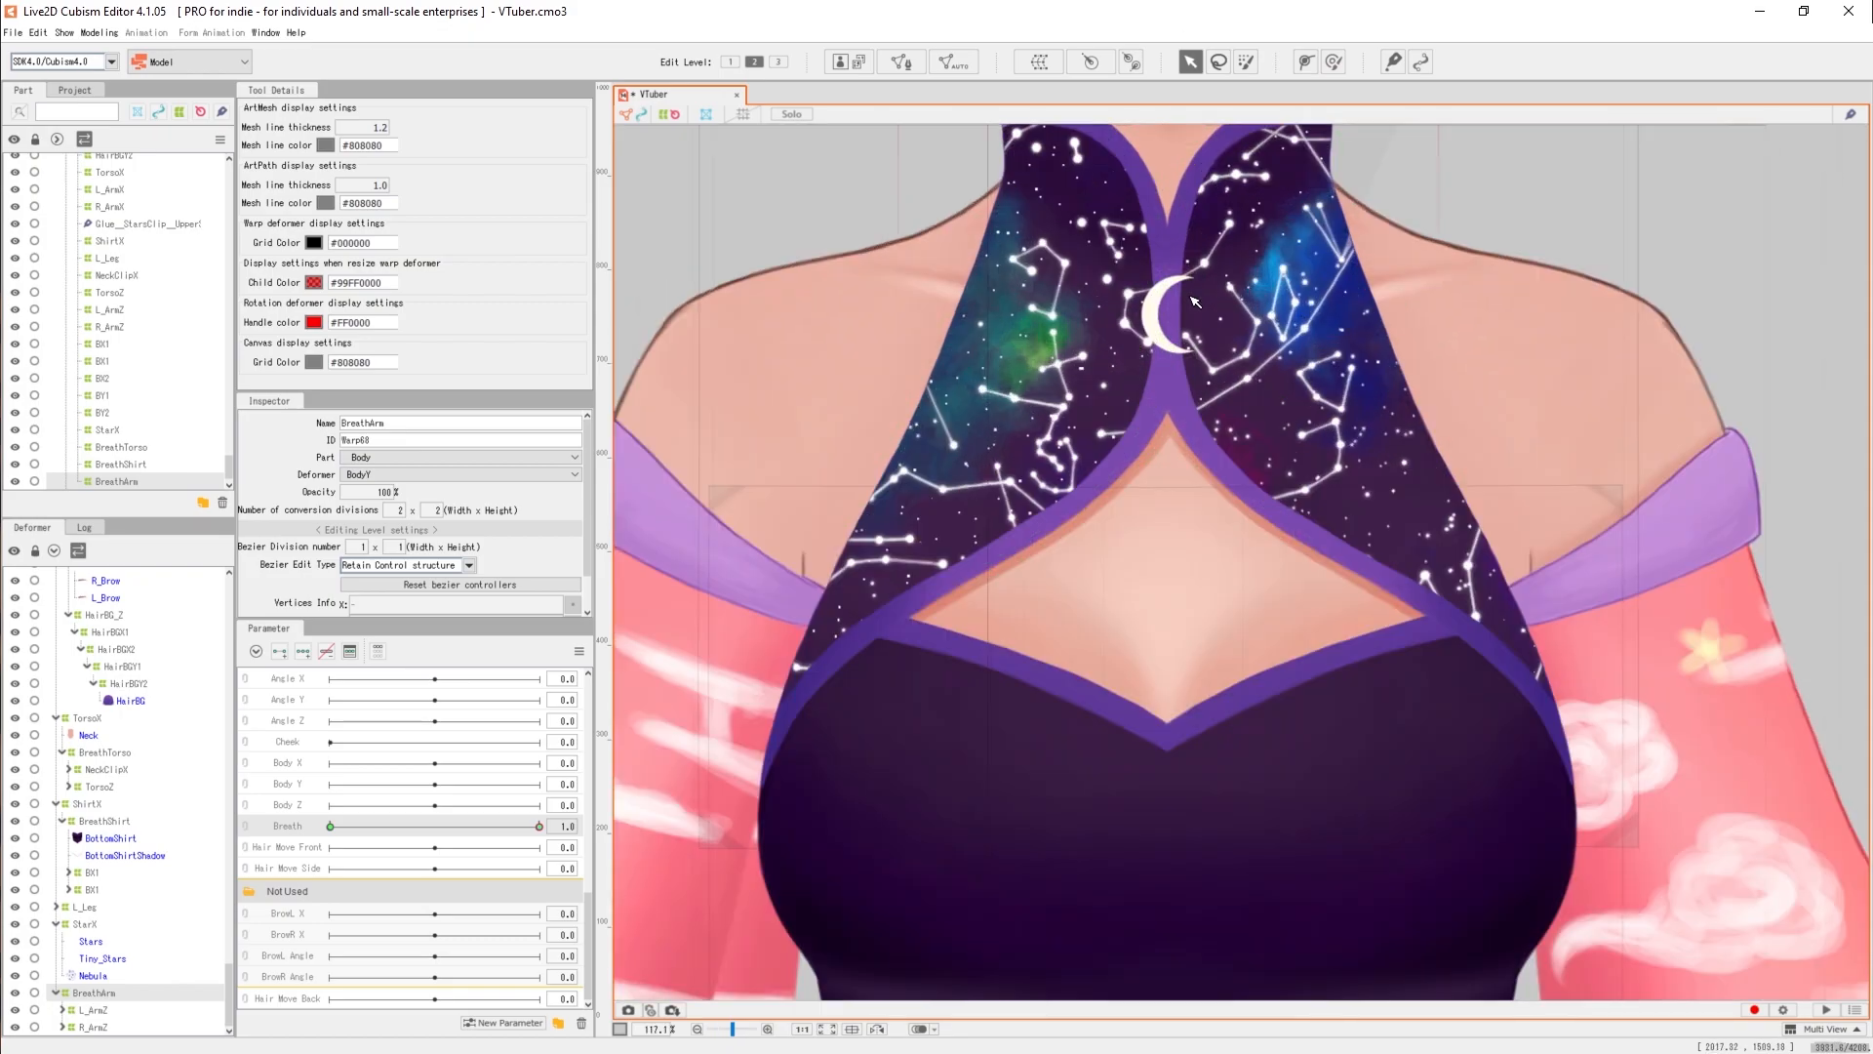
# Check the breathing deformation on the torso and arms and return the Breath parameter to 0.
pyautogui.scroll(-4, 1303, 469)
pyautogui.click(1484, 408)
pyautogui.scroll(1, 1273, 487)
pyautogui.moveTo(538, 827); pyautogui.dragTo(272, 832)
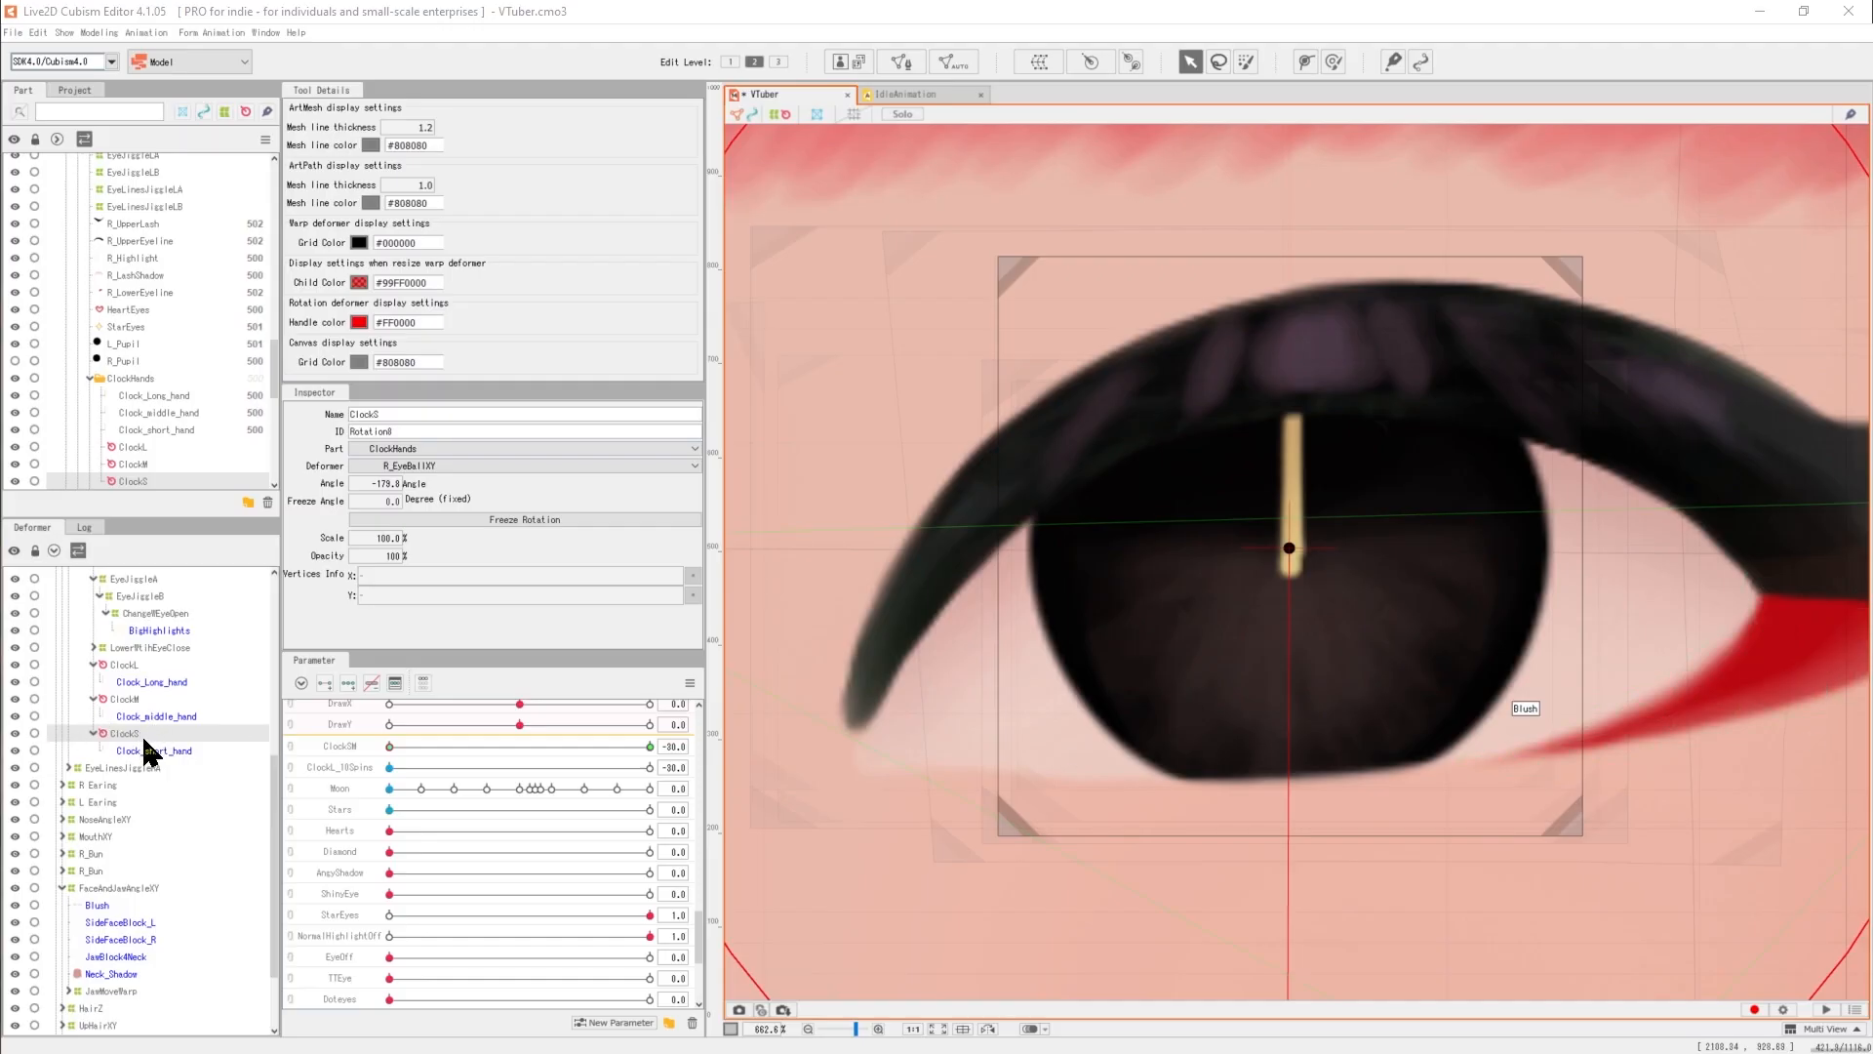
# Sweep ClockSM and ClockL_10Spins to preview the rotation of the clock hand deformers in the eye.
pyautogui.moveTo(447, 747); pyautogui.dragTo(654, 755)
pyautogui.click(147, 697)
pyautogui.click(138, 669)
pyautogui.moveTo(417, 748); pyautogui.dragTo(496, 767)
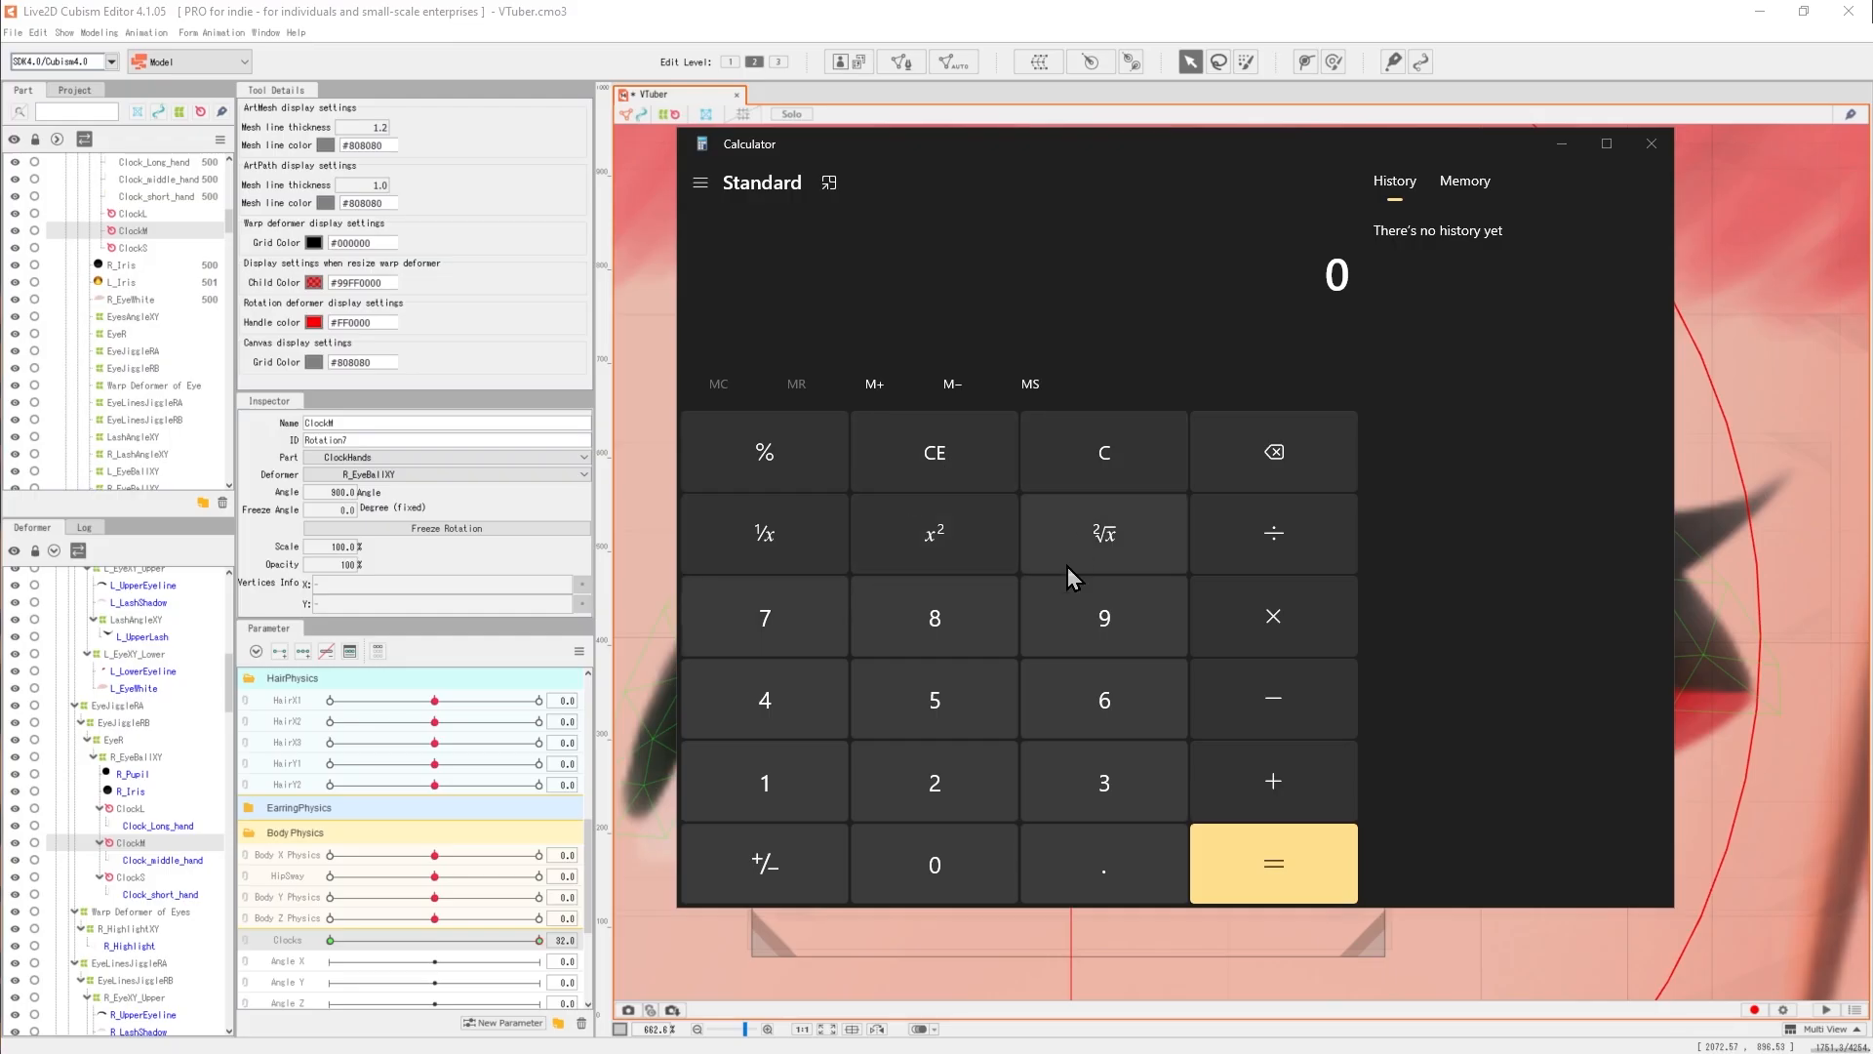
# Calculate 6 × 360 in the Calculator and enter a new rotation angle for ClockM at the end key of Clocks.
pyautogui.click(1085, 703)
pyautogui.click(1313, 607)
pyautogui.click(1078, 779)
pyautogui.click(1091, 712)
pyautogui.click(950, 852)
pyautogui.click(1224, 864)
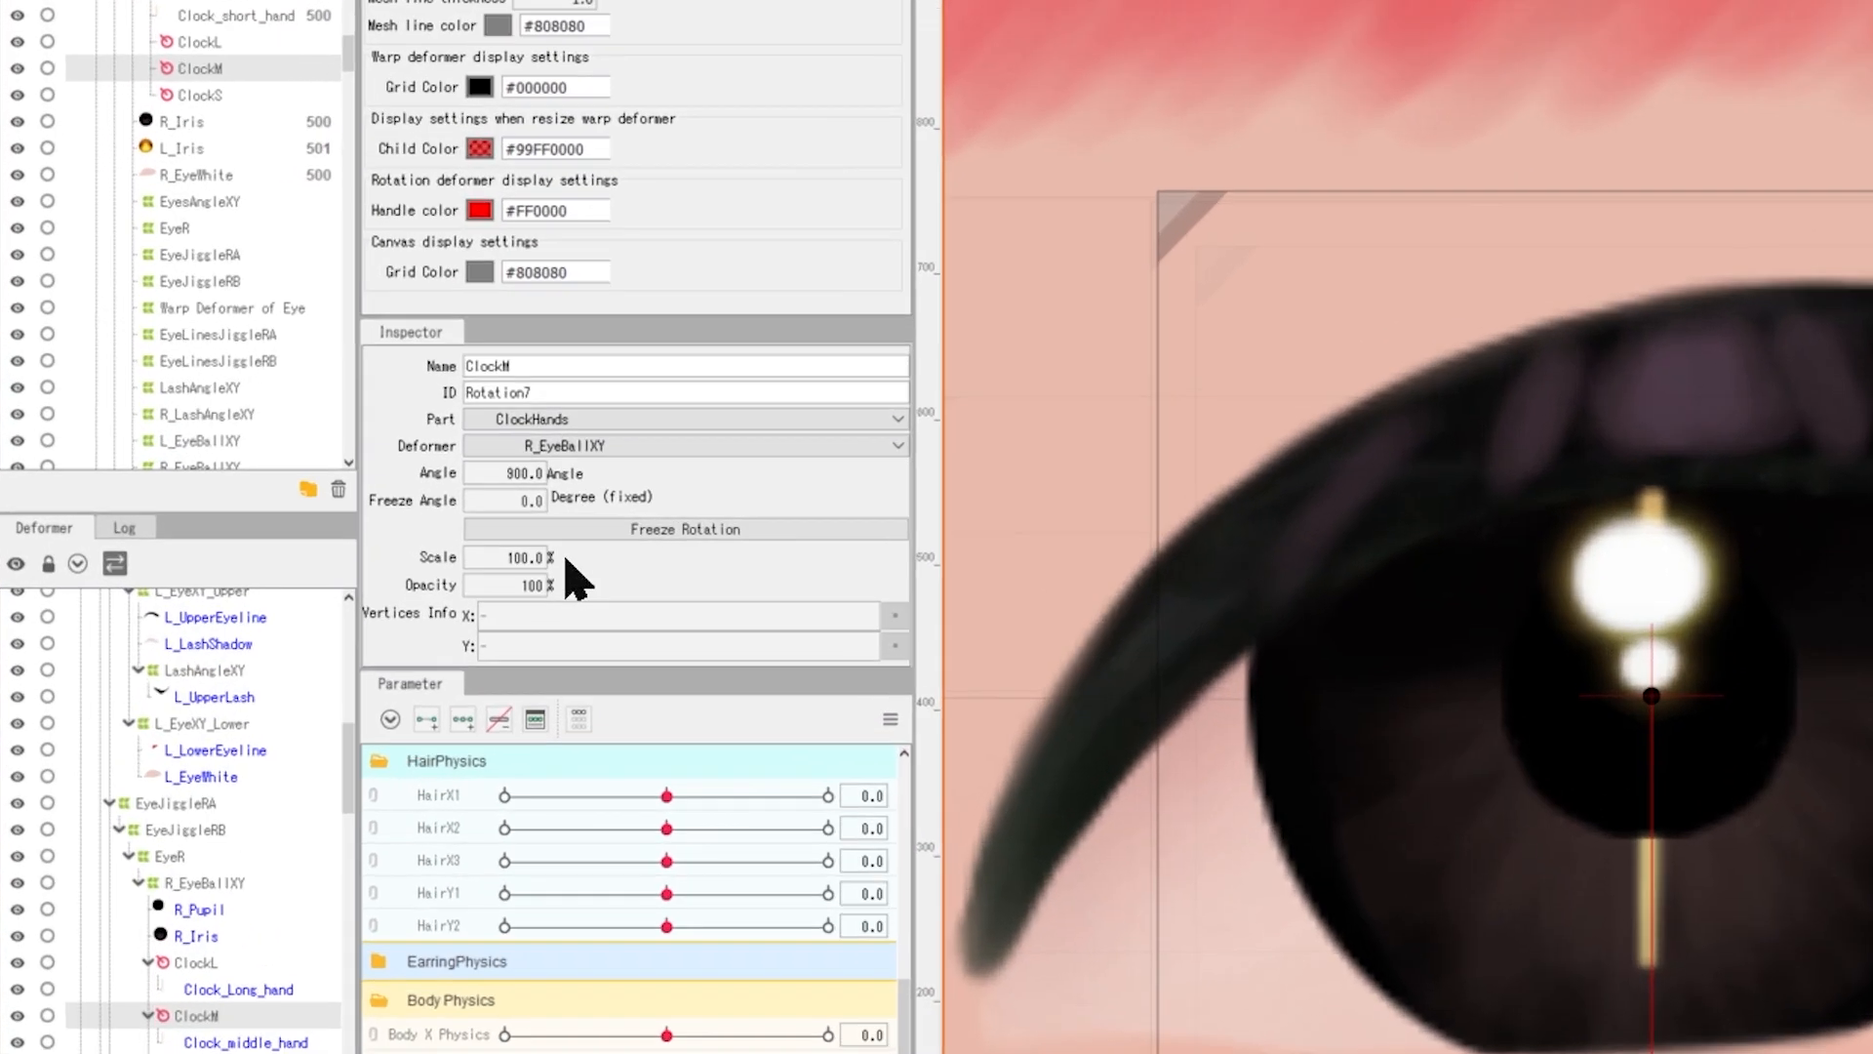
pyautogui.doubleClick(333, 489)
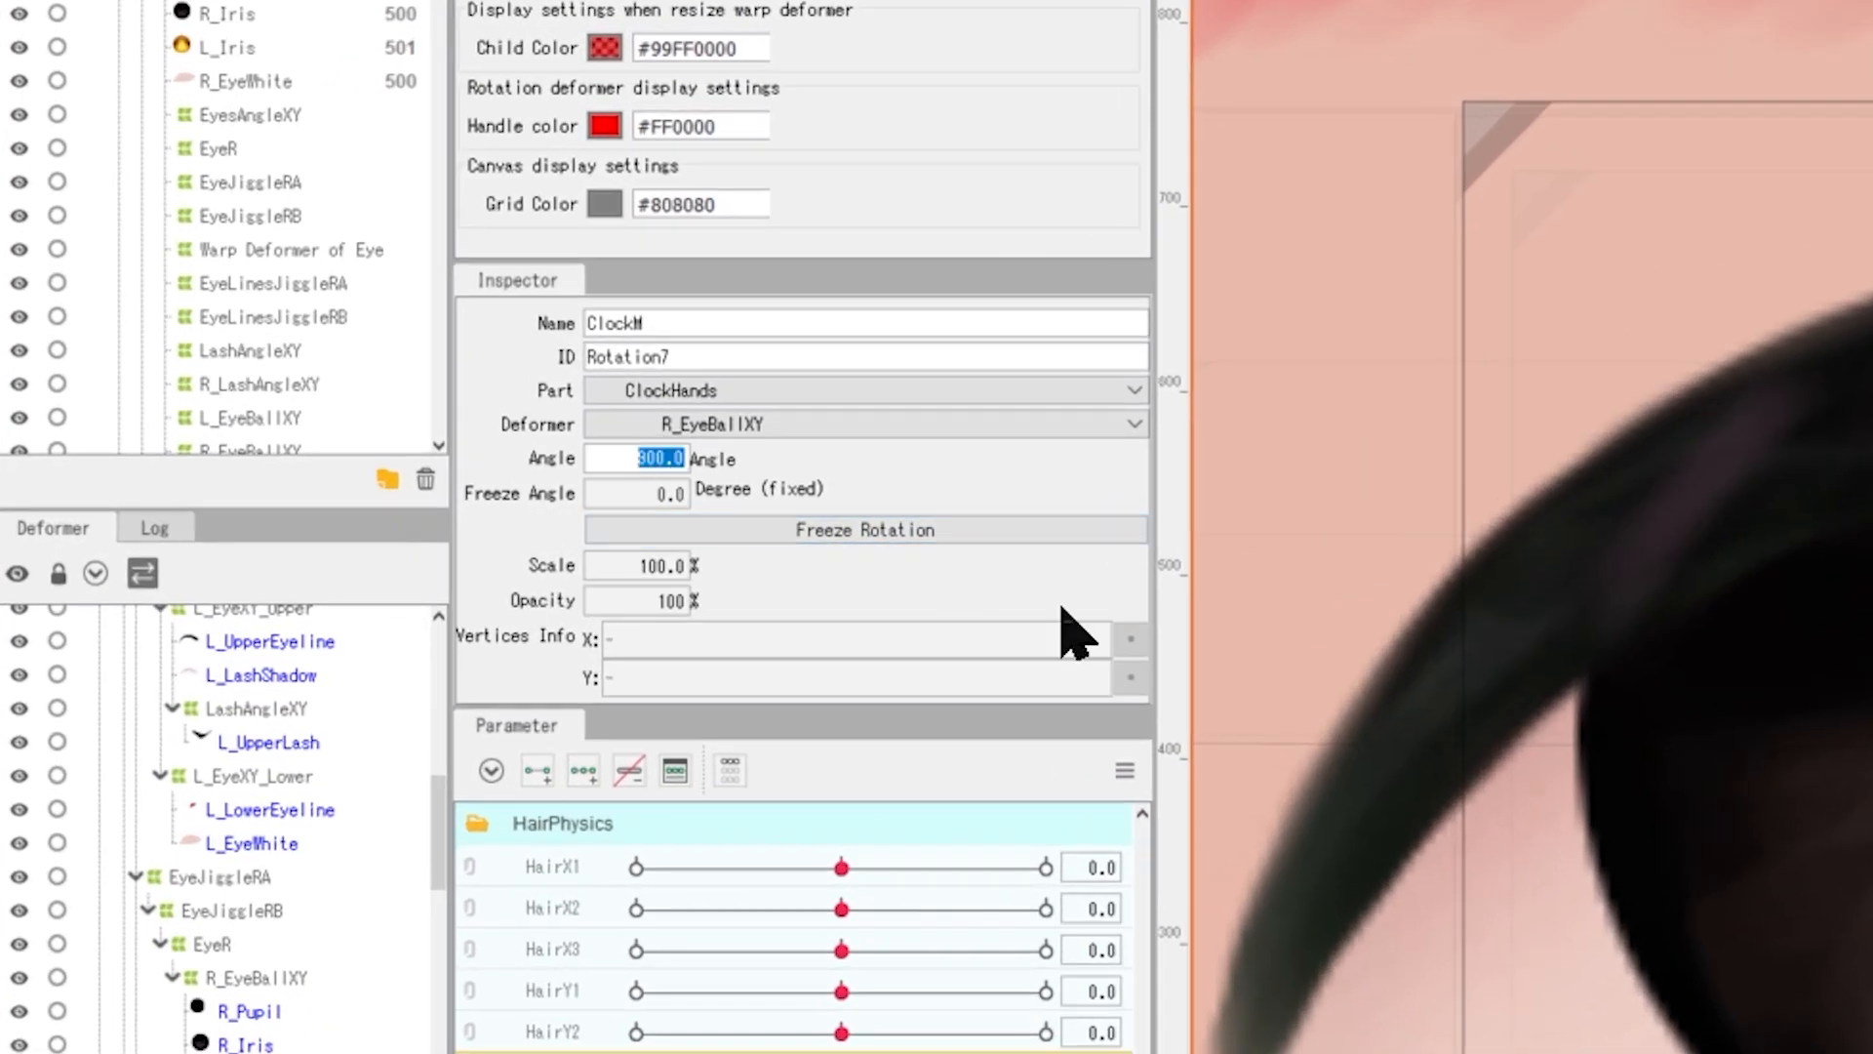
pyautogui.press('Return')
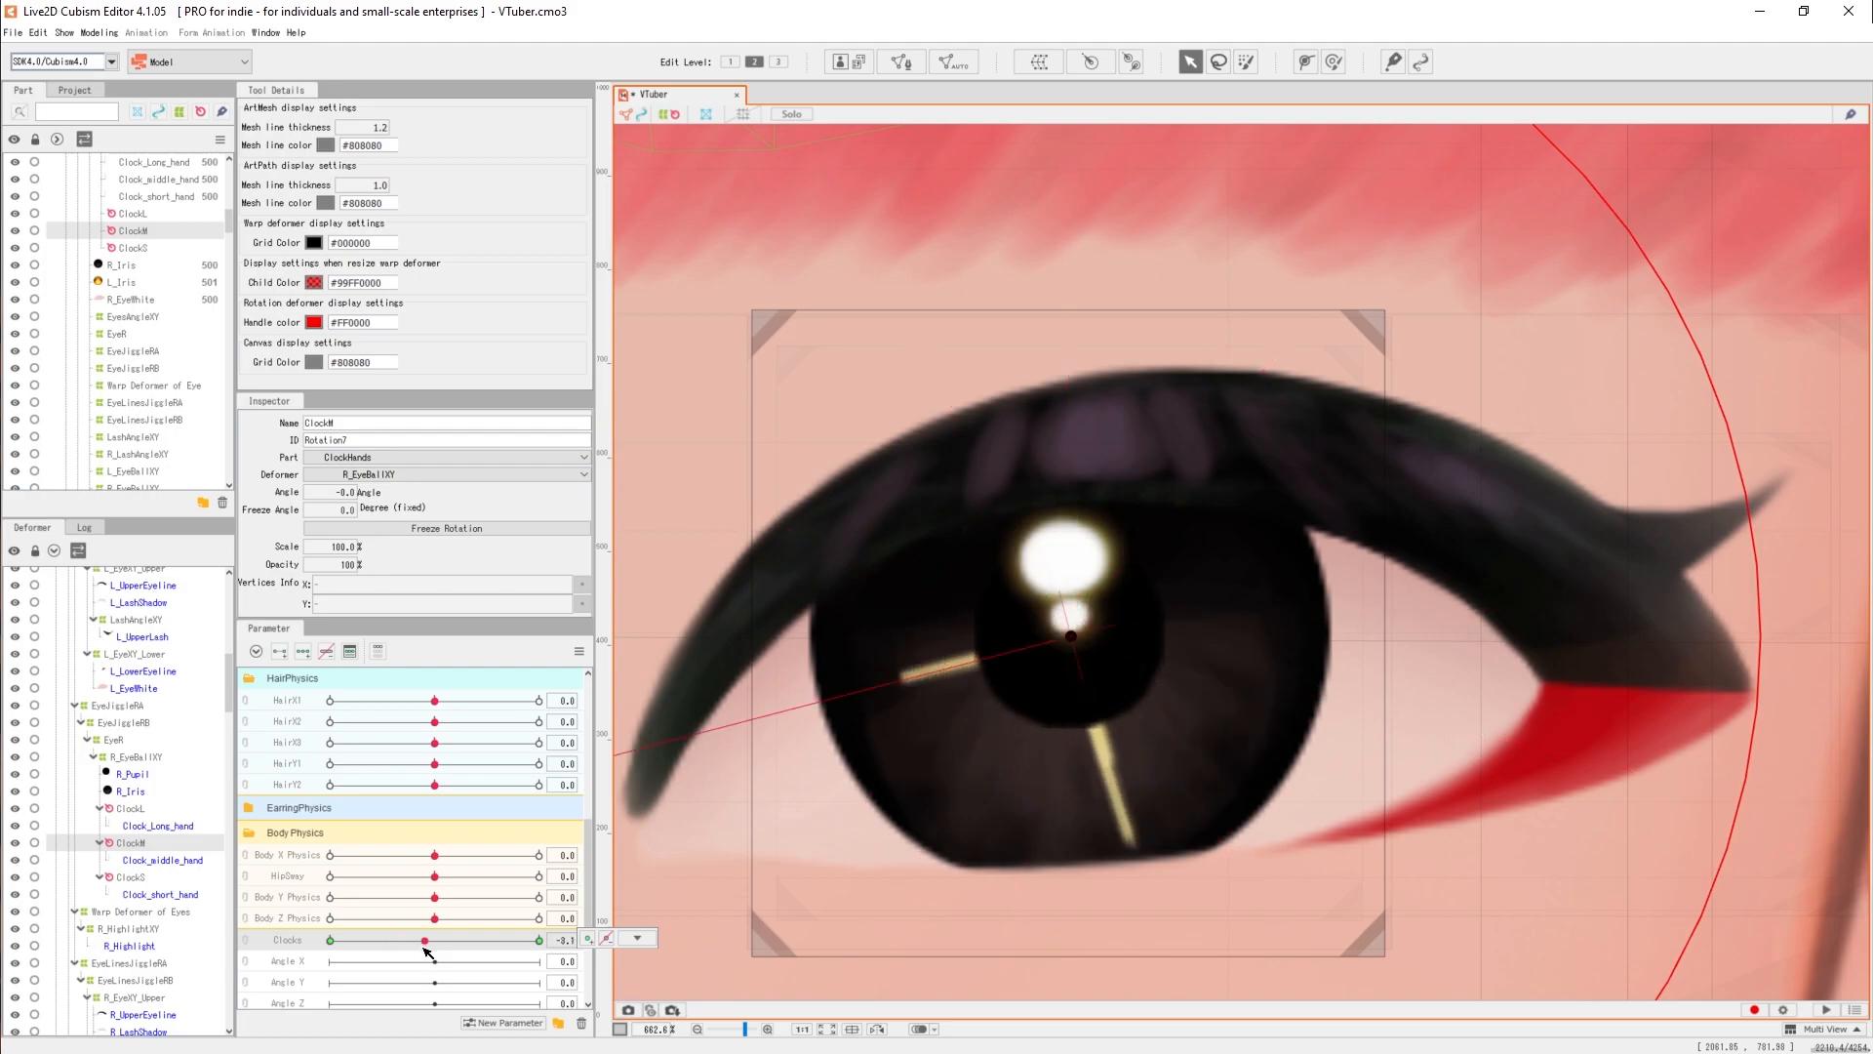
# Sweep the clock parameters to check how the three hands rotate relative to one another.
pyautogui.moveTo(464, 946); pyautogui.dragTo(505, 947)
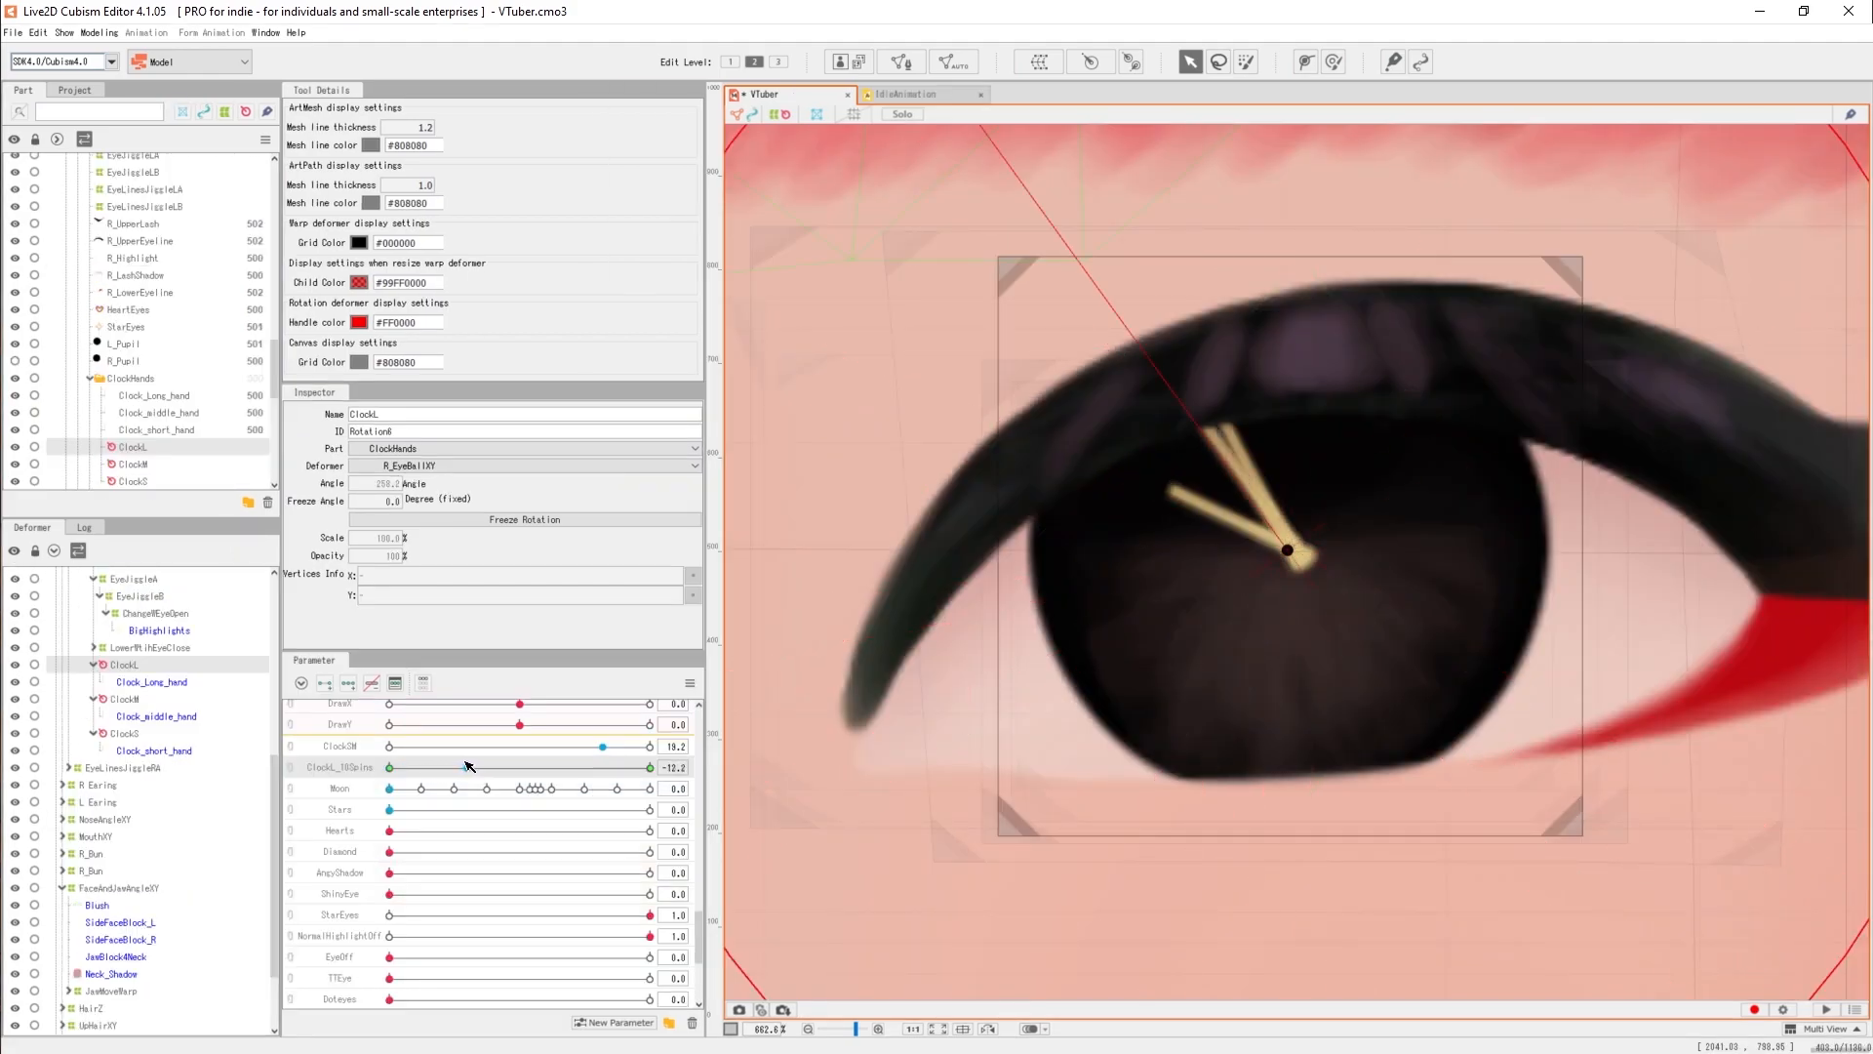
pyautogui.moveTo(544, 766); pyautogui.dragTo(652, 768)
pyautogui.moveTo(603, 746); pyautogui.dragTo(751, 762)
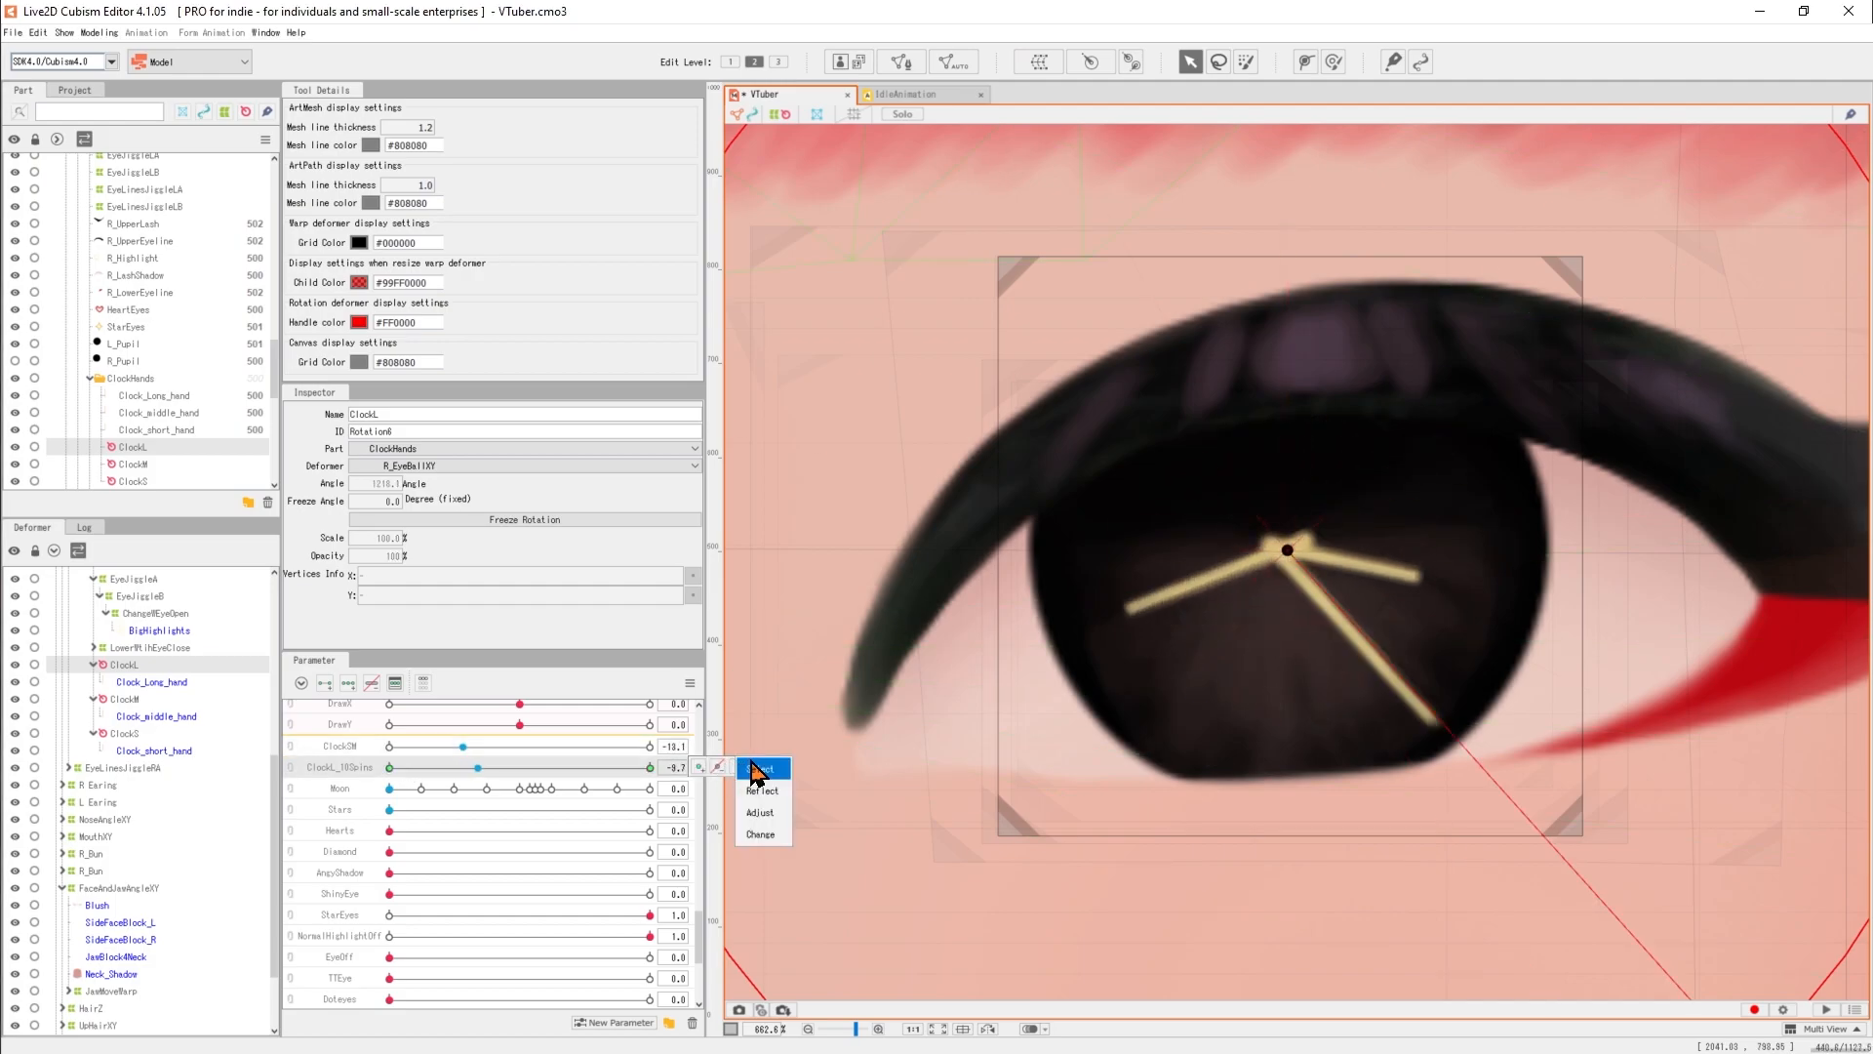
# Remesh L_EarringShadowMoon with mesh strokes along its two vertical edges, using mesh width 7 and repeated density 9.
pyautogui.click(905, 613)
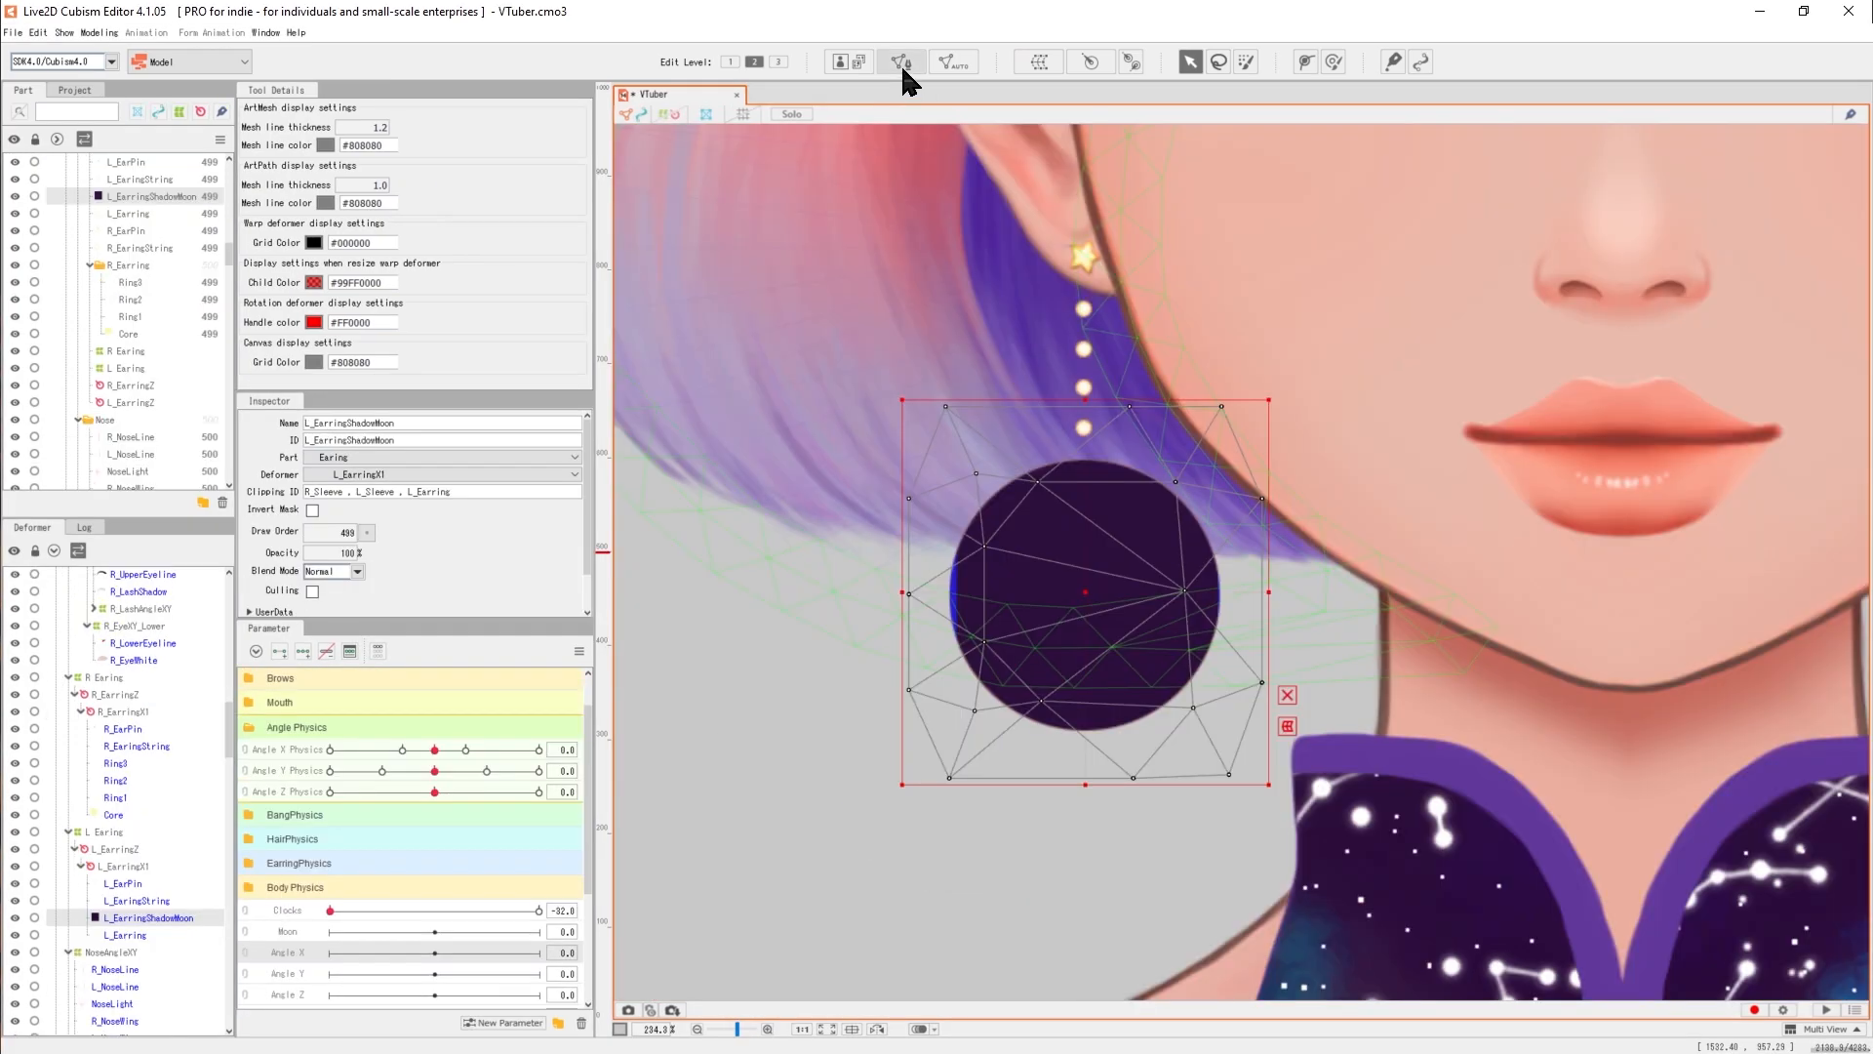
pyautogui.moveTo(914, 390); pyautogui.dragTo(908, 795)
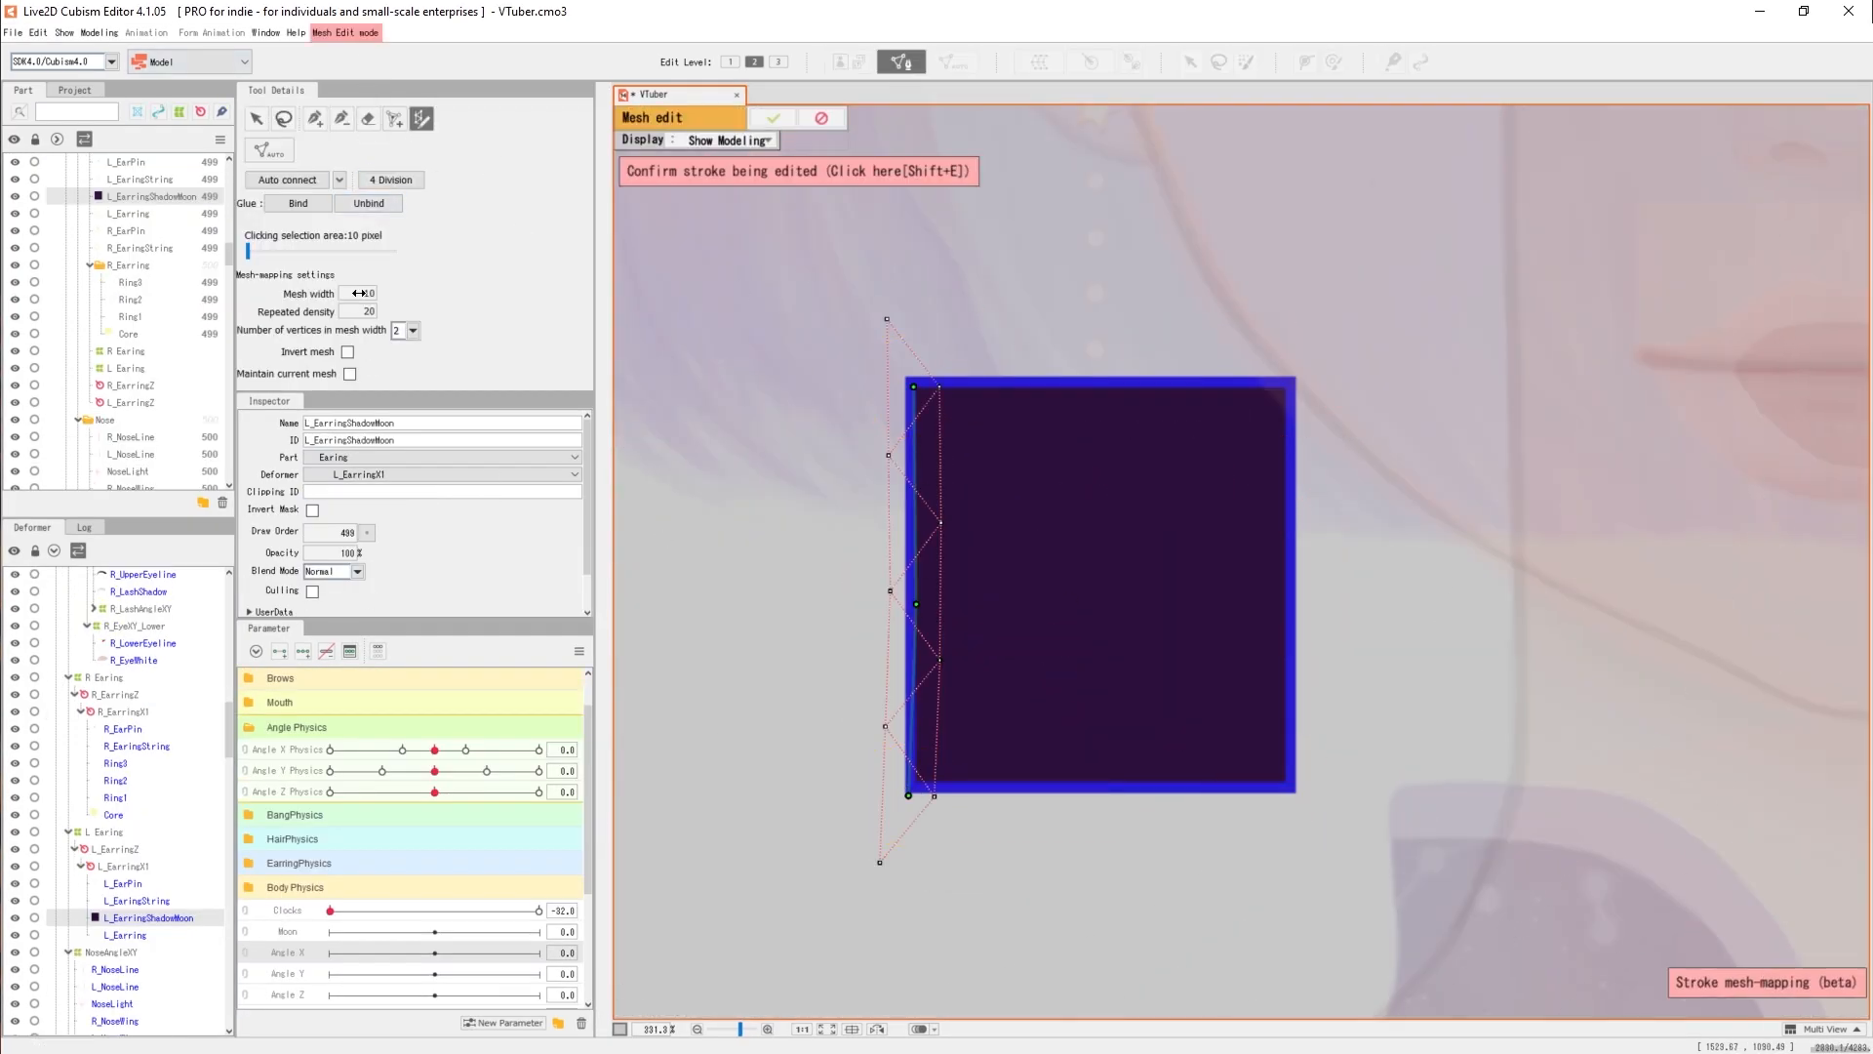
pyautogui.moveTo(1294, 380); pyautogui.dragTo(1293, 790)
pyautogui.hotkey('shift', 'e')
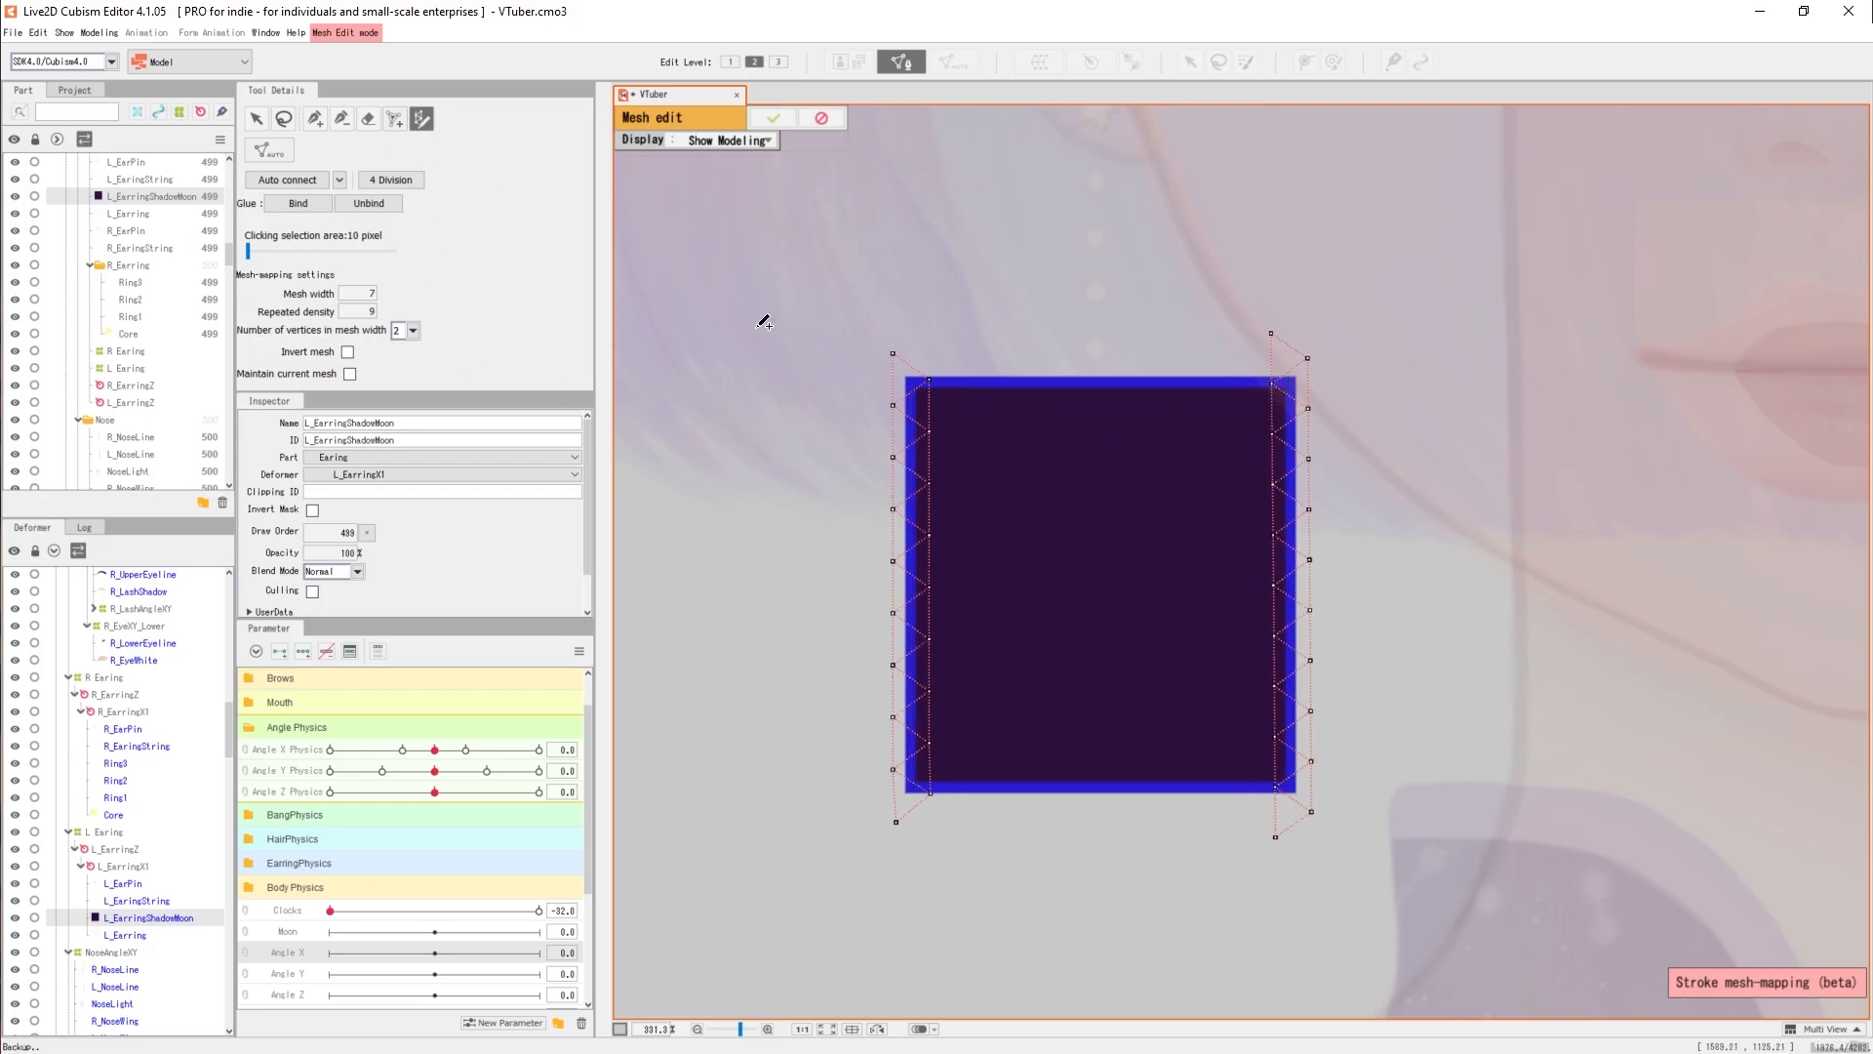
pyautogui.press('Return')
# Open keyform editing of the Moon parameter for L_EarringShadowMoon and place a key at 0.
pyautogui.click(339, 933)
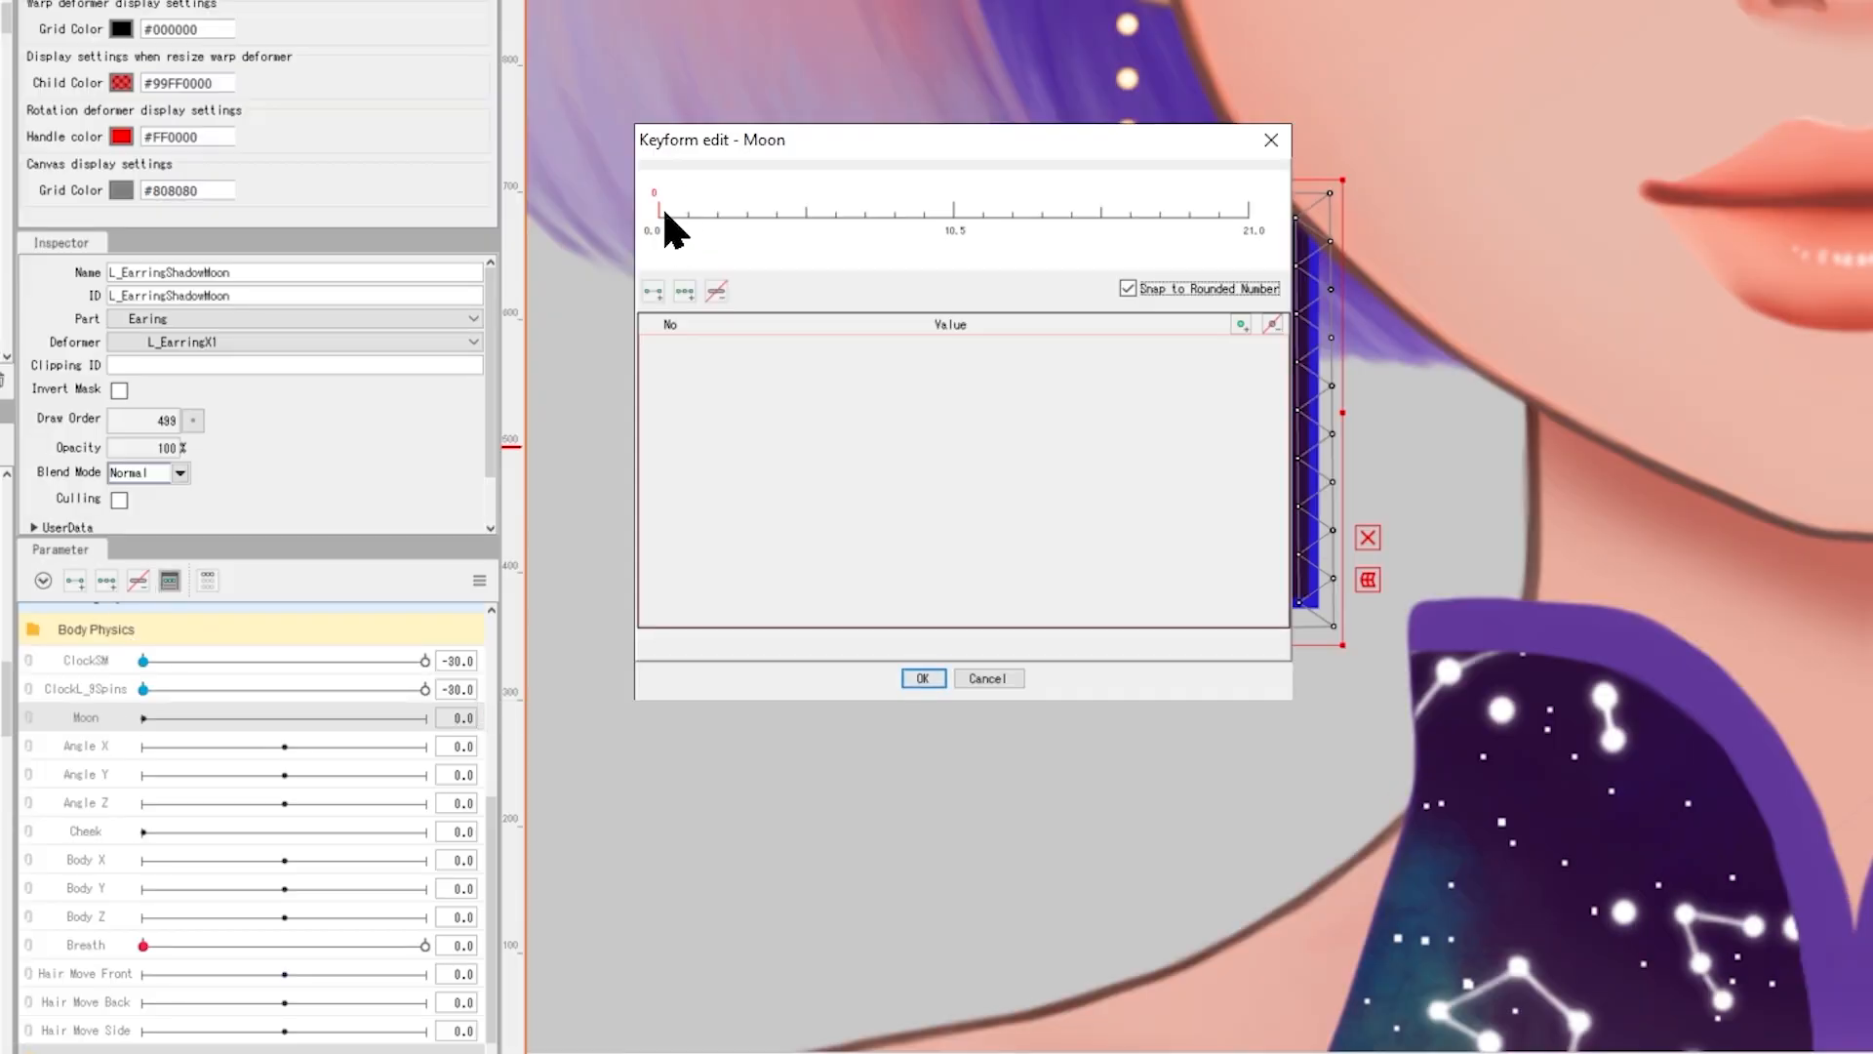
pyautogui.click(659, 216)
pyautogui.click(748, 216)
pyautogui.click(836, 216)
pyautogui.click(923, 217)
pyautogui.click(1013, 216)
pyautogui.click(1103, 216)
pyautogui.click(1189, 216)
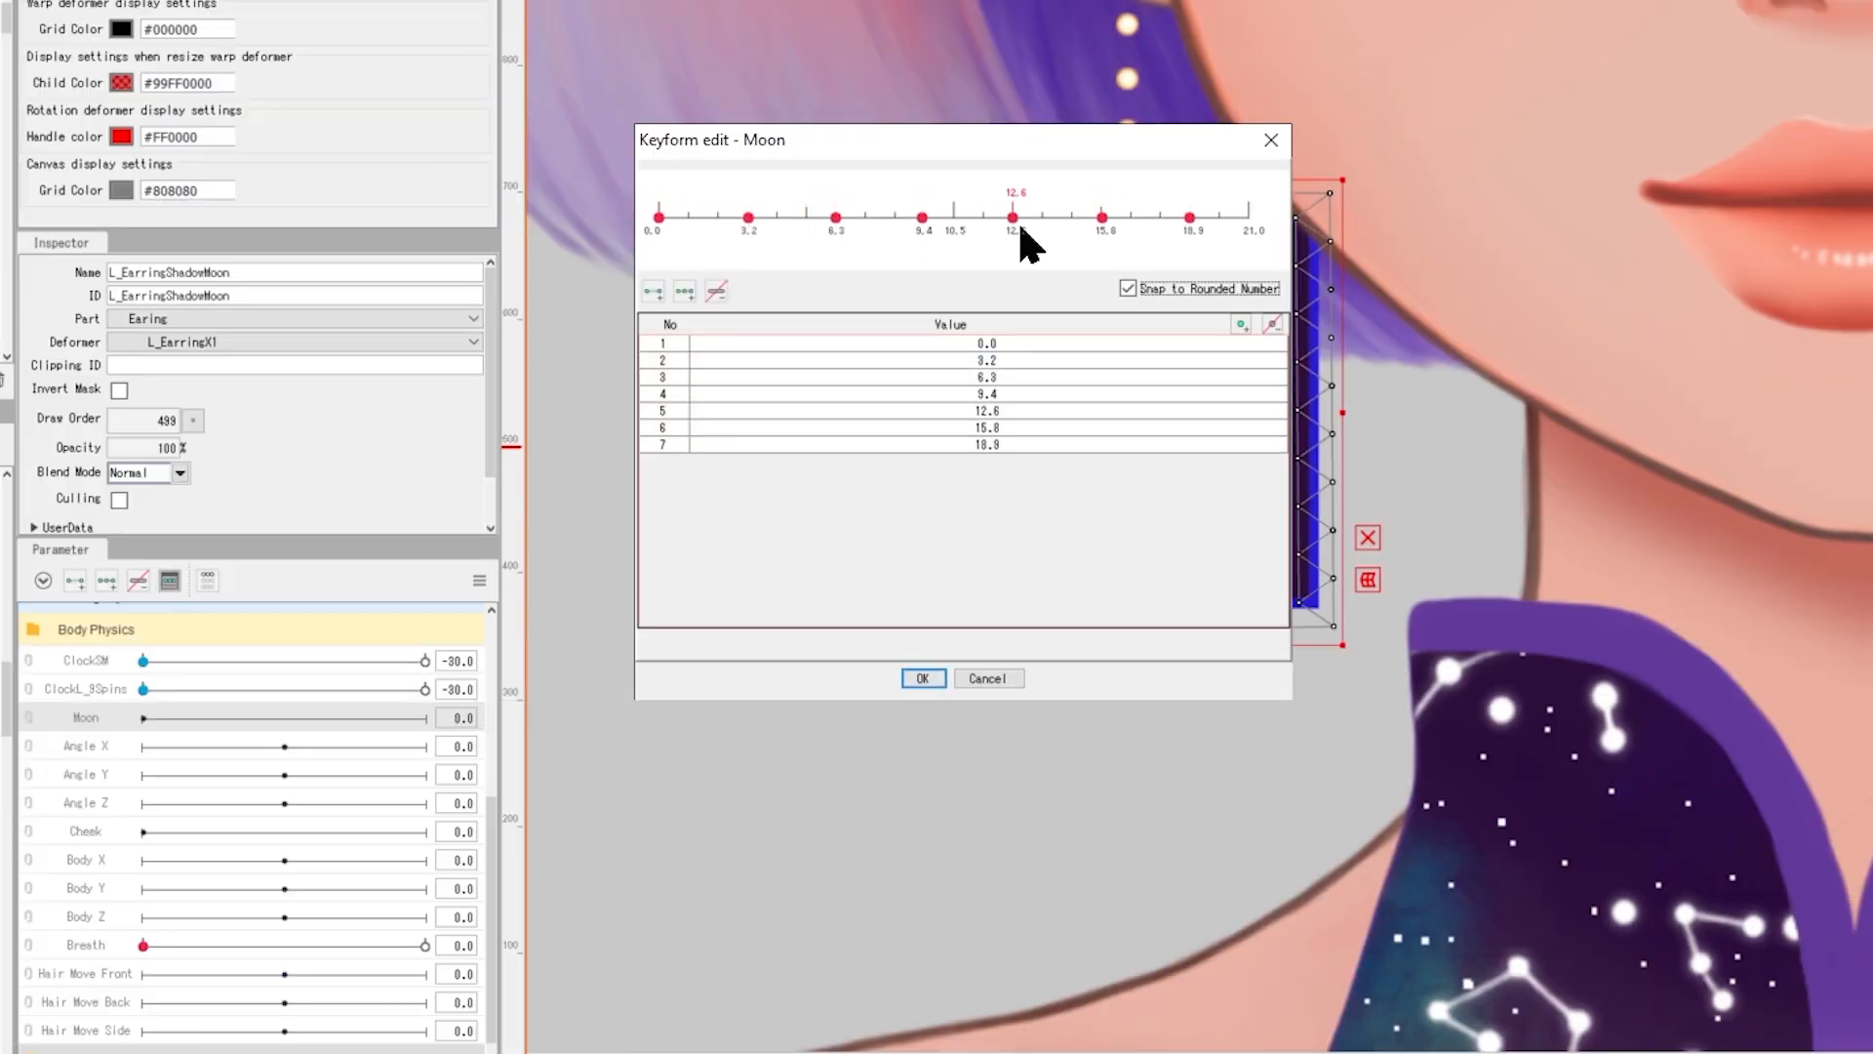
pyautogui.click(748, 219)
pyautogui.click(1189, 218)
pyautogui.click(1102, 218)
pyautogui.click(1012, 219)
pyautogui.click(923, 219)
pyautogui.click(836, 218)
# Add Moon keys at the exact values 3, 6, 9, 12, 15, 18 and 21.
pyautogui.click(1241, 324)
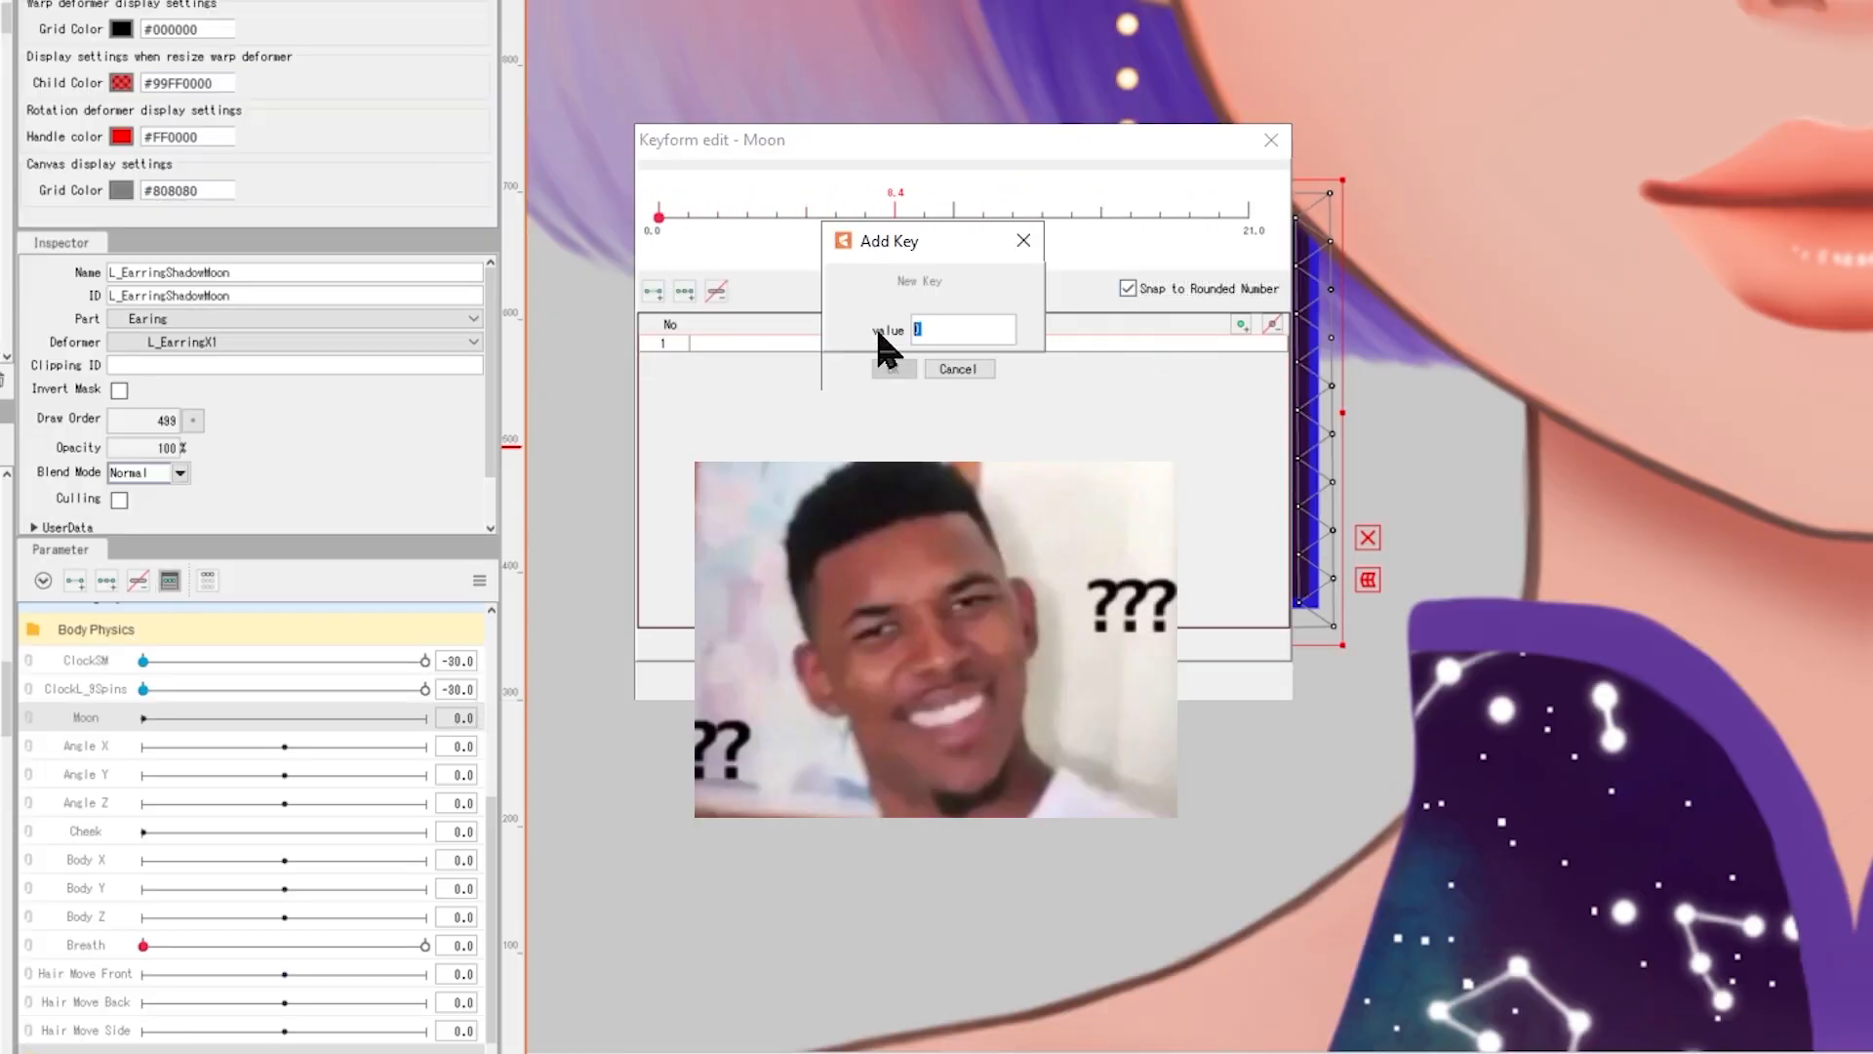
pyautogui.write('3')
pyautogui.click(893, 369)
pyautogui.write('6')
pyautogui.click(901, 371)
pyautogui.click(1241, 324)
pyautogui.write('9')
pyautogui.click(902, 371)
pyautogui.click(1241, 325)
pyautogui.write('12')
pyautogui.click(902, 371)
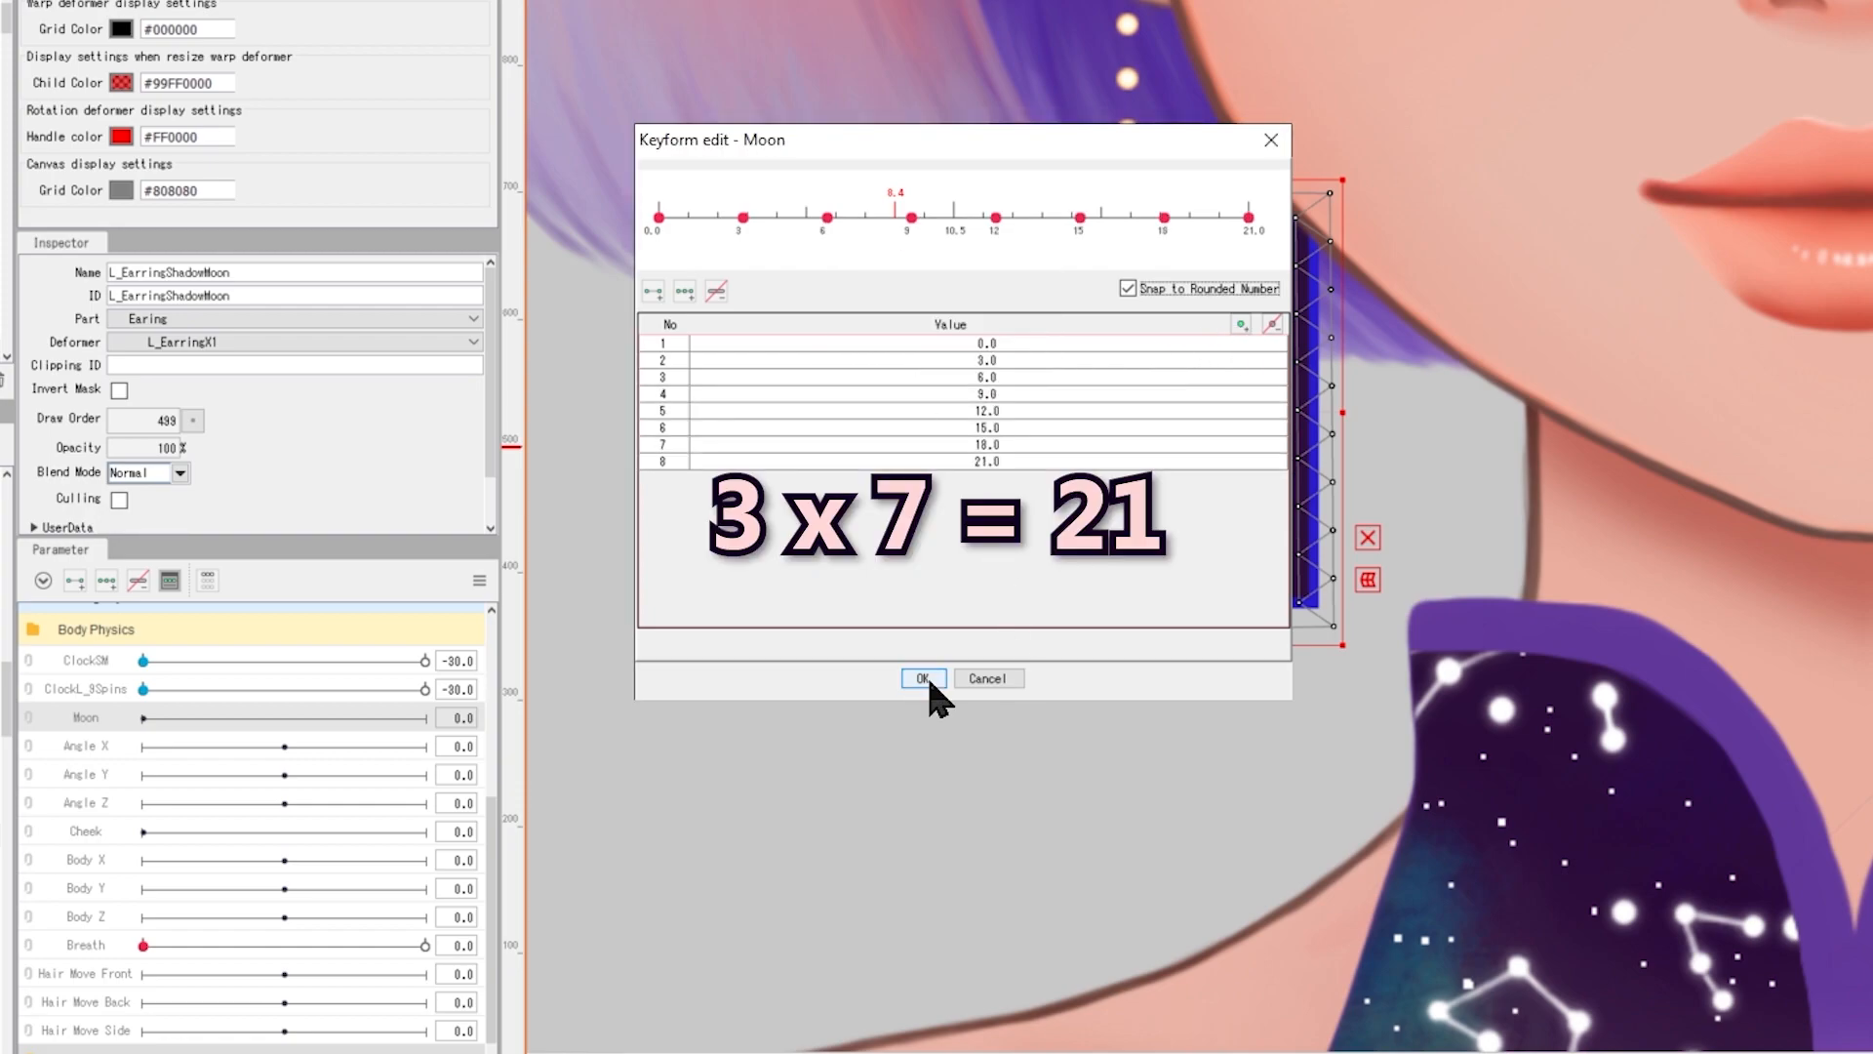
pyautogui.click(923, 678)
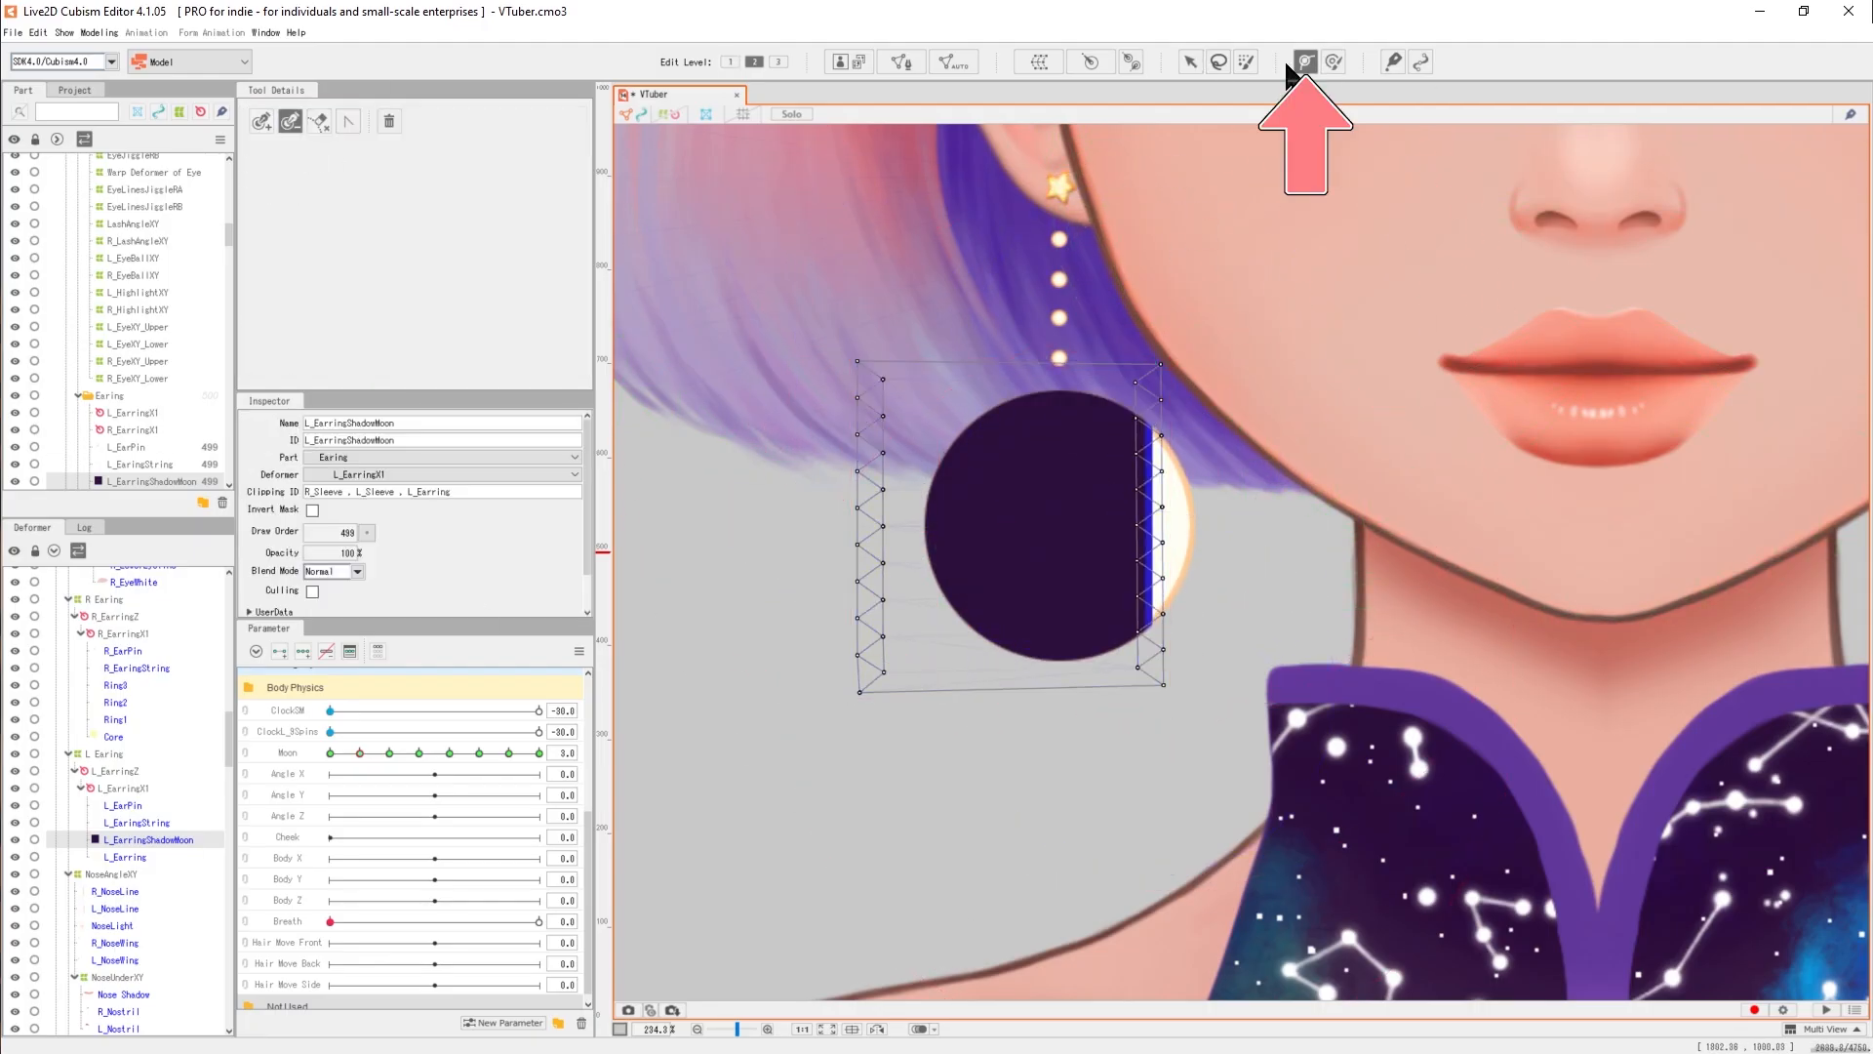
# Add a deform path along the edges of L_EarringShadowMoon and shape the moon's shadow across the Moon keyforms.
pyautogui.click(1305, 61)
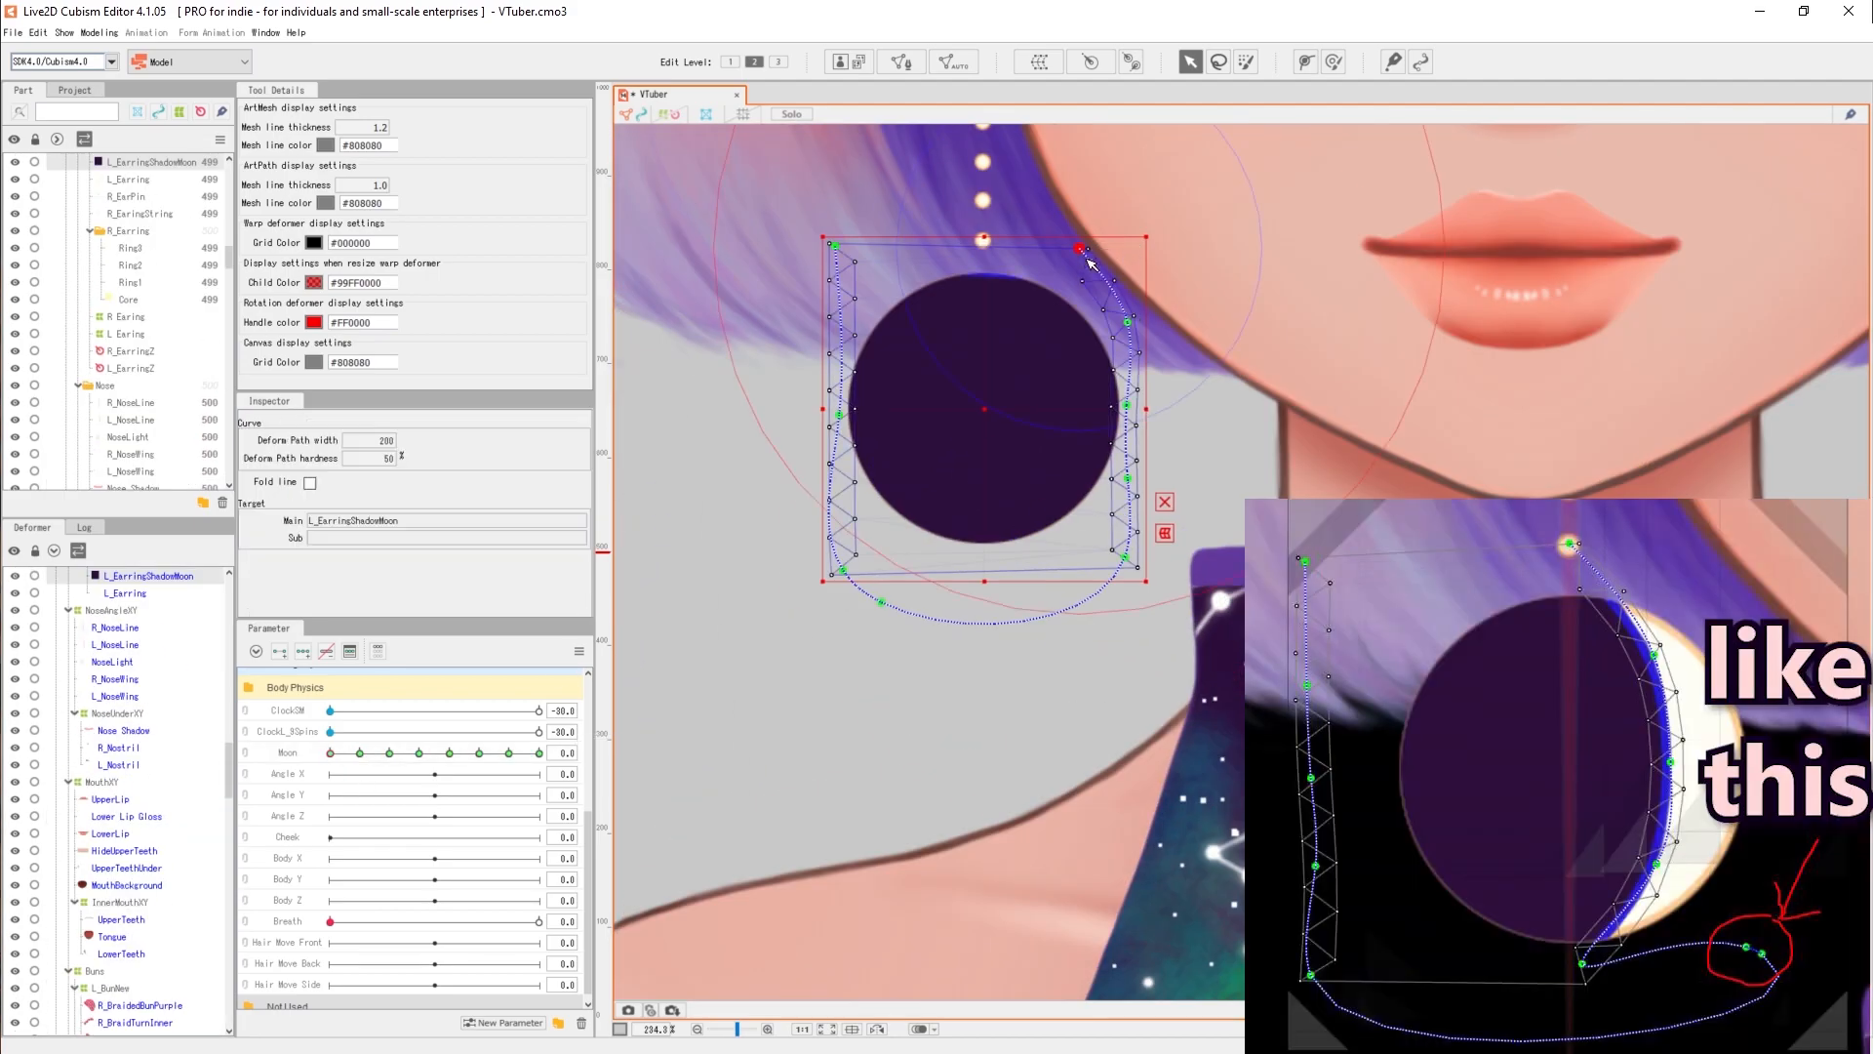
pyautogui.moveTo(330, 753); pyautogui.dragTo(568, 791)
pyautogui.hotkey('ctrl', 'a')
pyautogui.moveTo(389, 752); pyautogui.dragTo(447, 752)
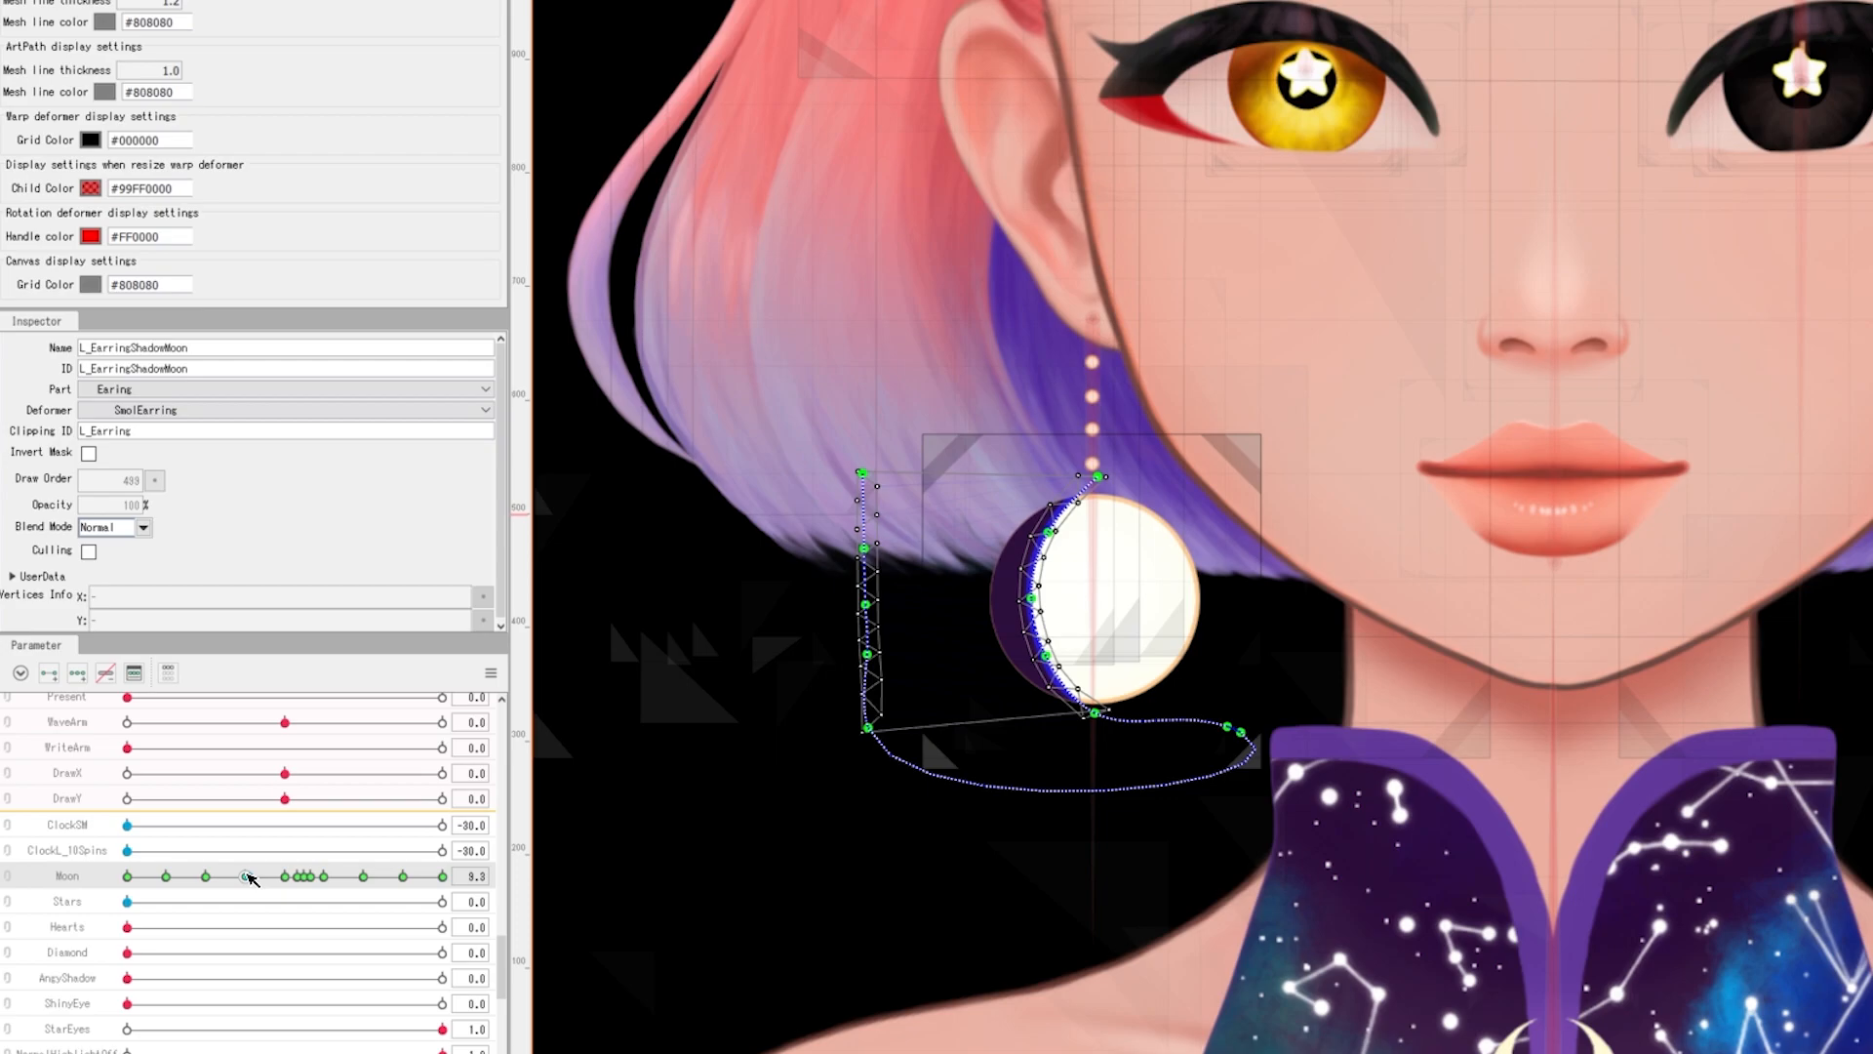
pyautogui.moveTo(246, 876); pyautogui.dragTo(316, 885)
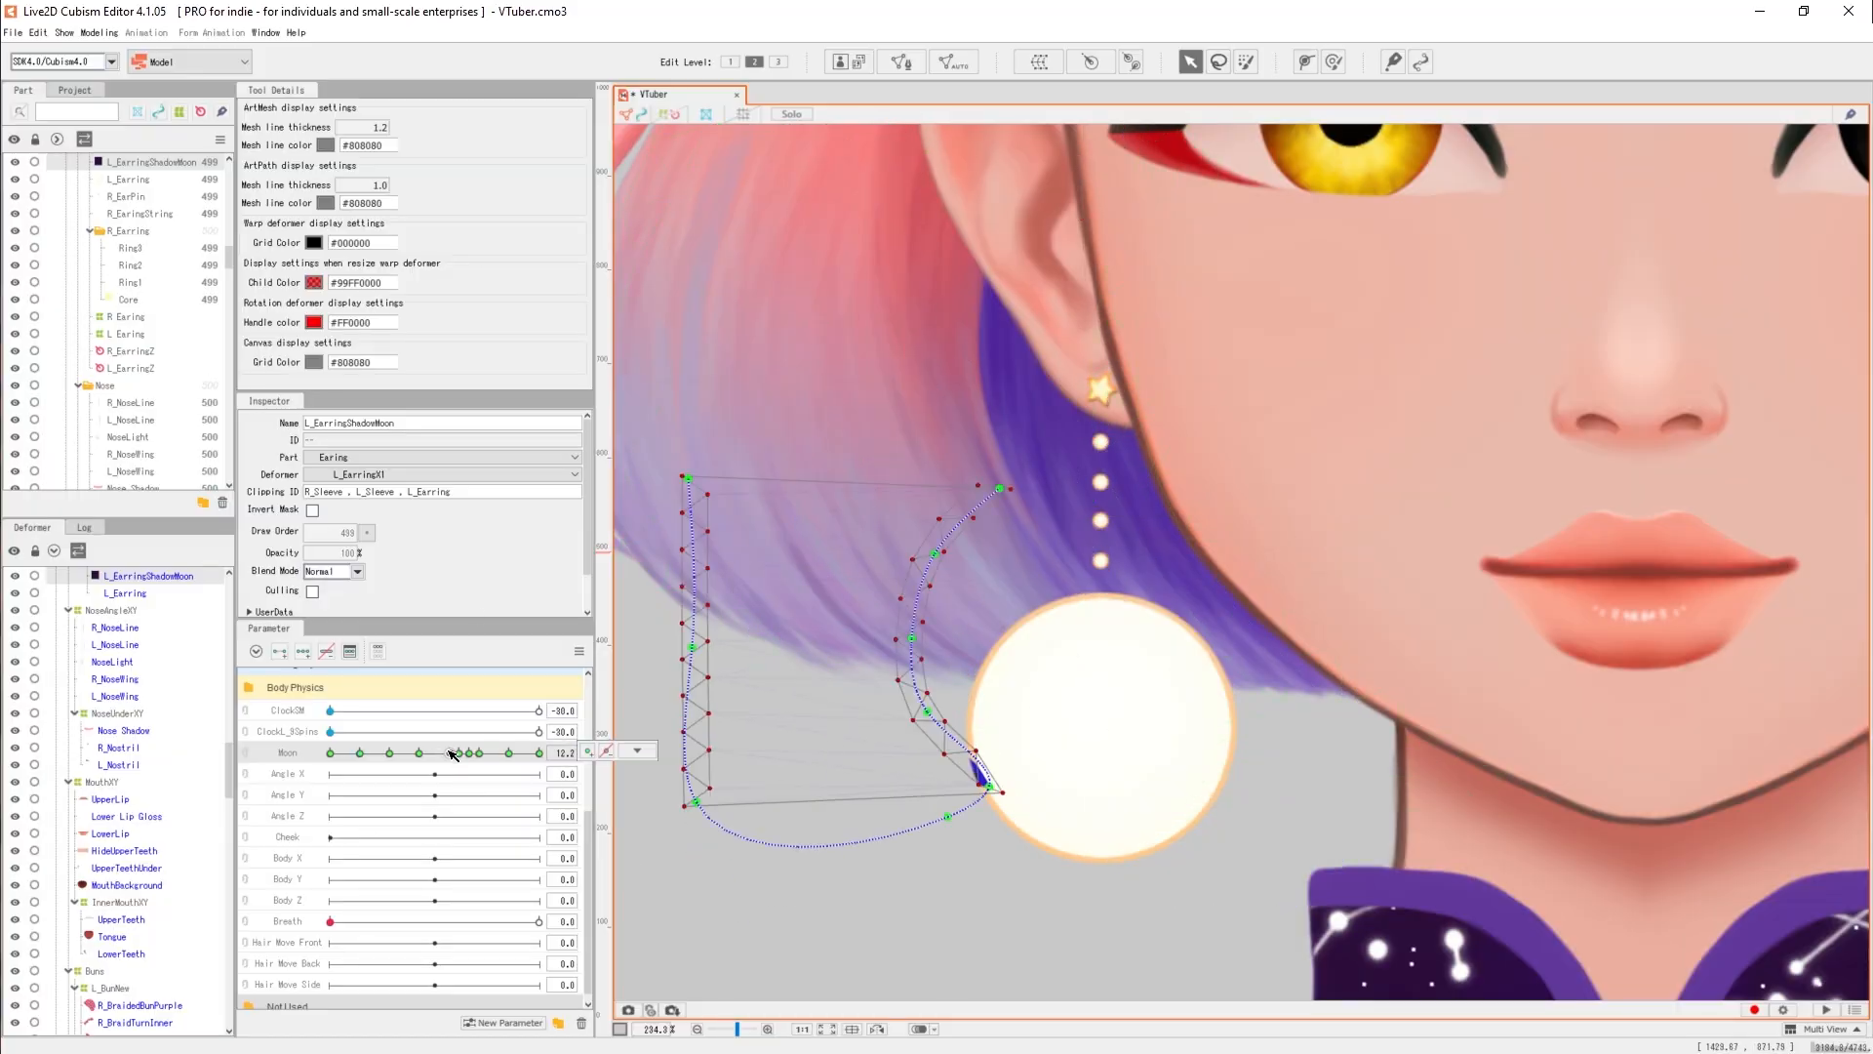
pyautogui.scroll(3, 1525, 597)
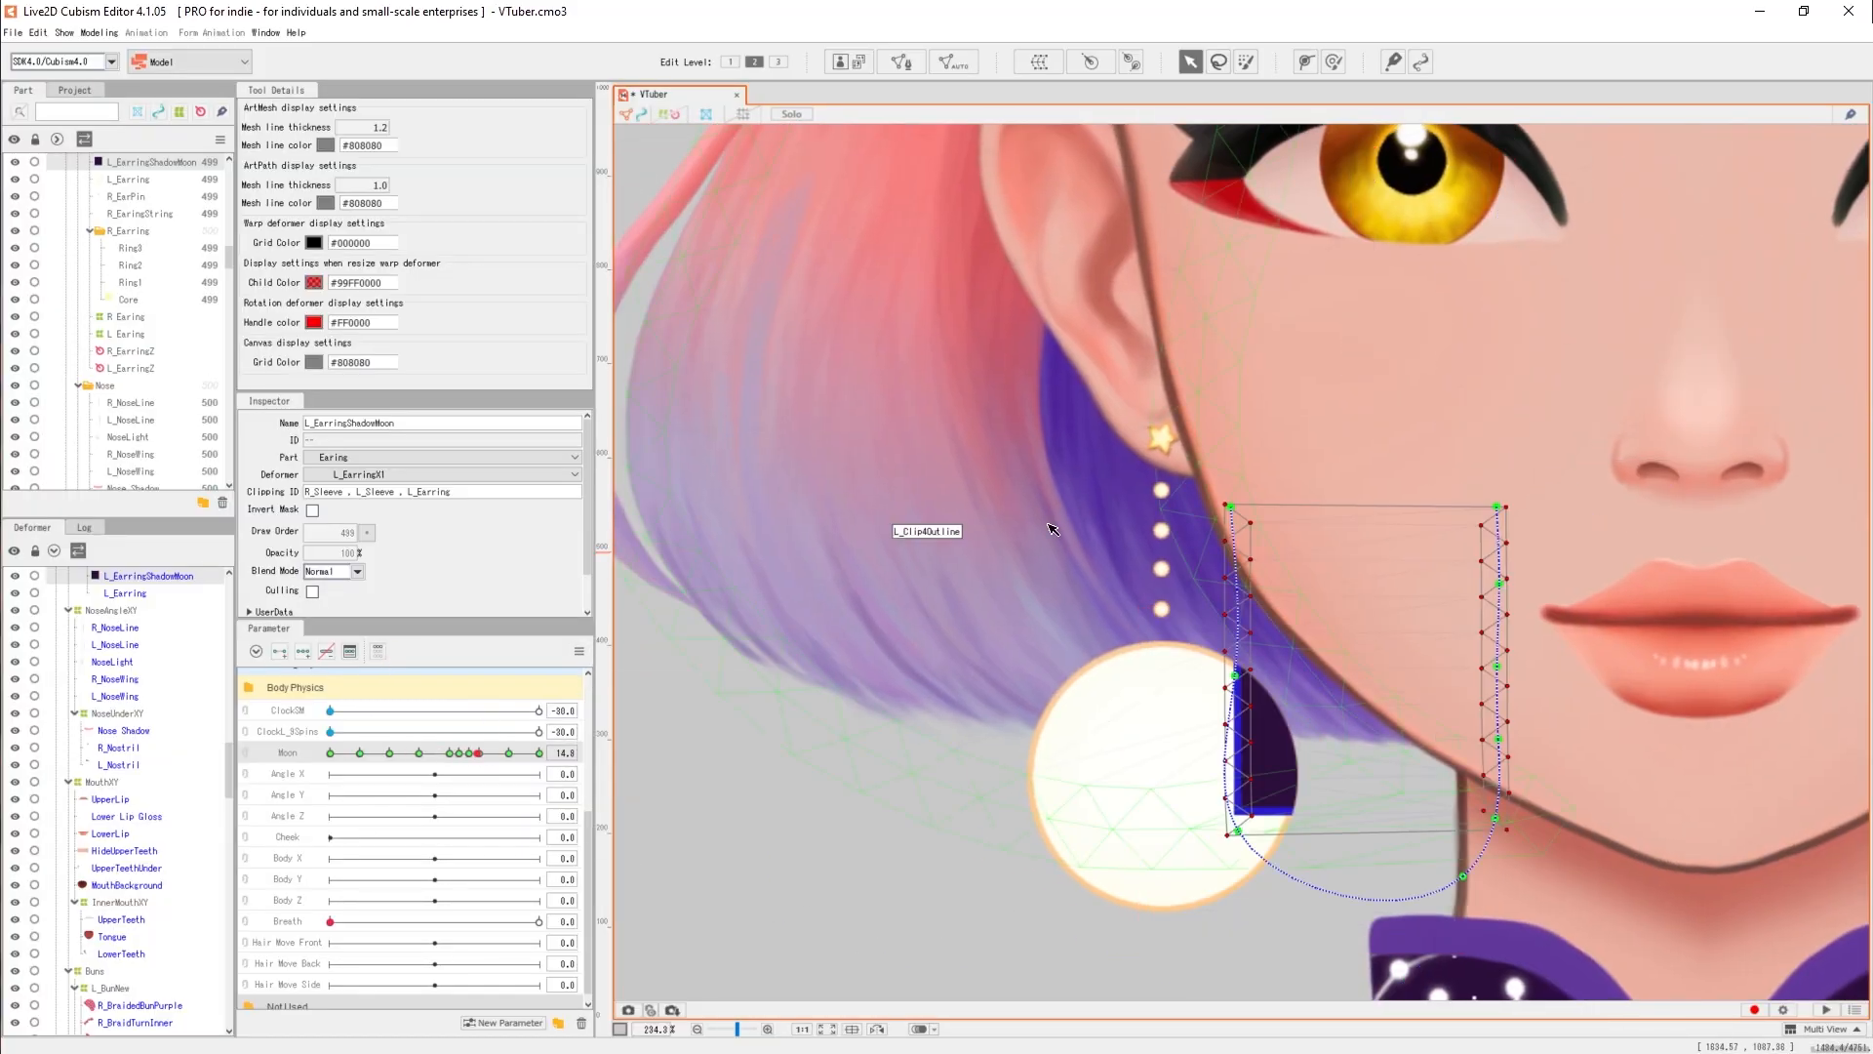
# Add a Moon key at 13.5 and move the shadow mesh leftward across the moon earring at that key.
pyautogui.click(349, 651)
pyautogui.click(1146, 461)
pyautogui.write('13.5')
pyautogui.press('Return')
pyautogui.click(907, 724)
pyautogui.click(465, 754)
pyautogui.scroll(-2, 1168, 434)
pyautogui.moveTo(1199, 327); pyautogui.dragTo(801, 353)
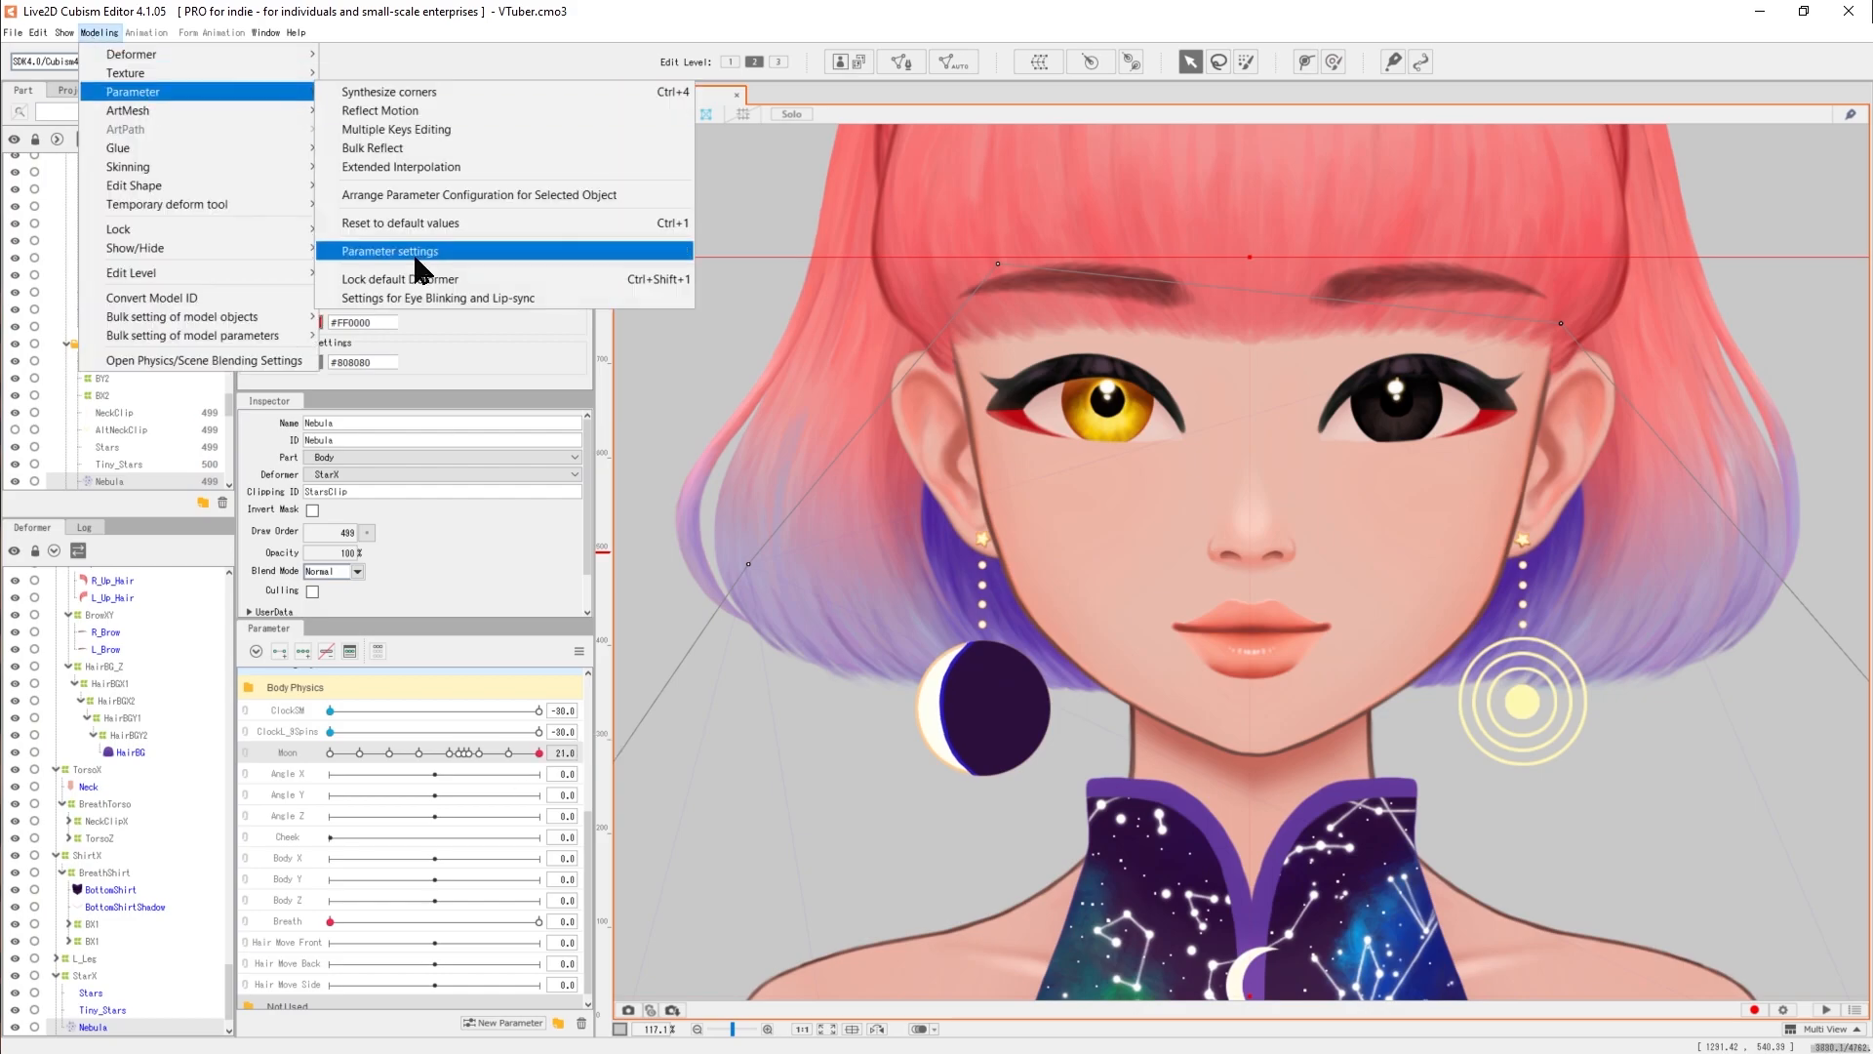
# Enter the value 24 in the parameter settings for the star animation.
pyautogui.click(389, 251)
pyautogui.write('24')
pyautogui.press('Return')
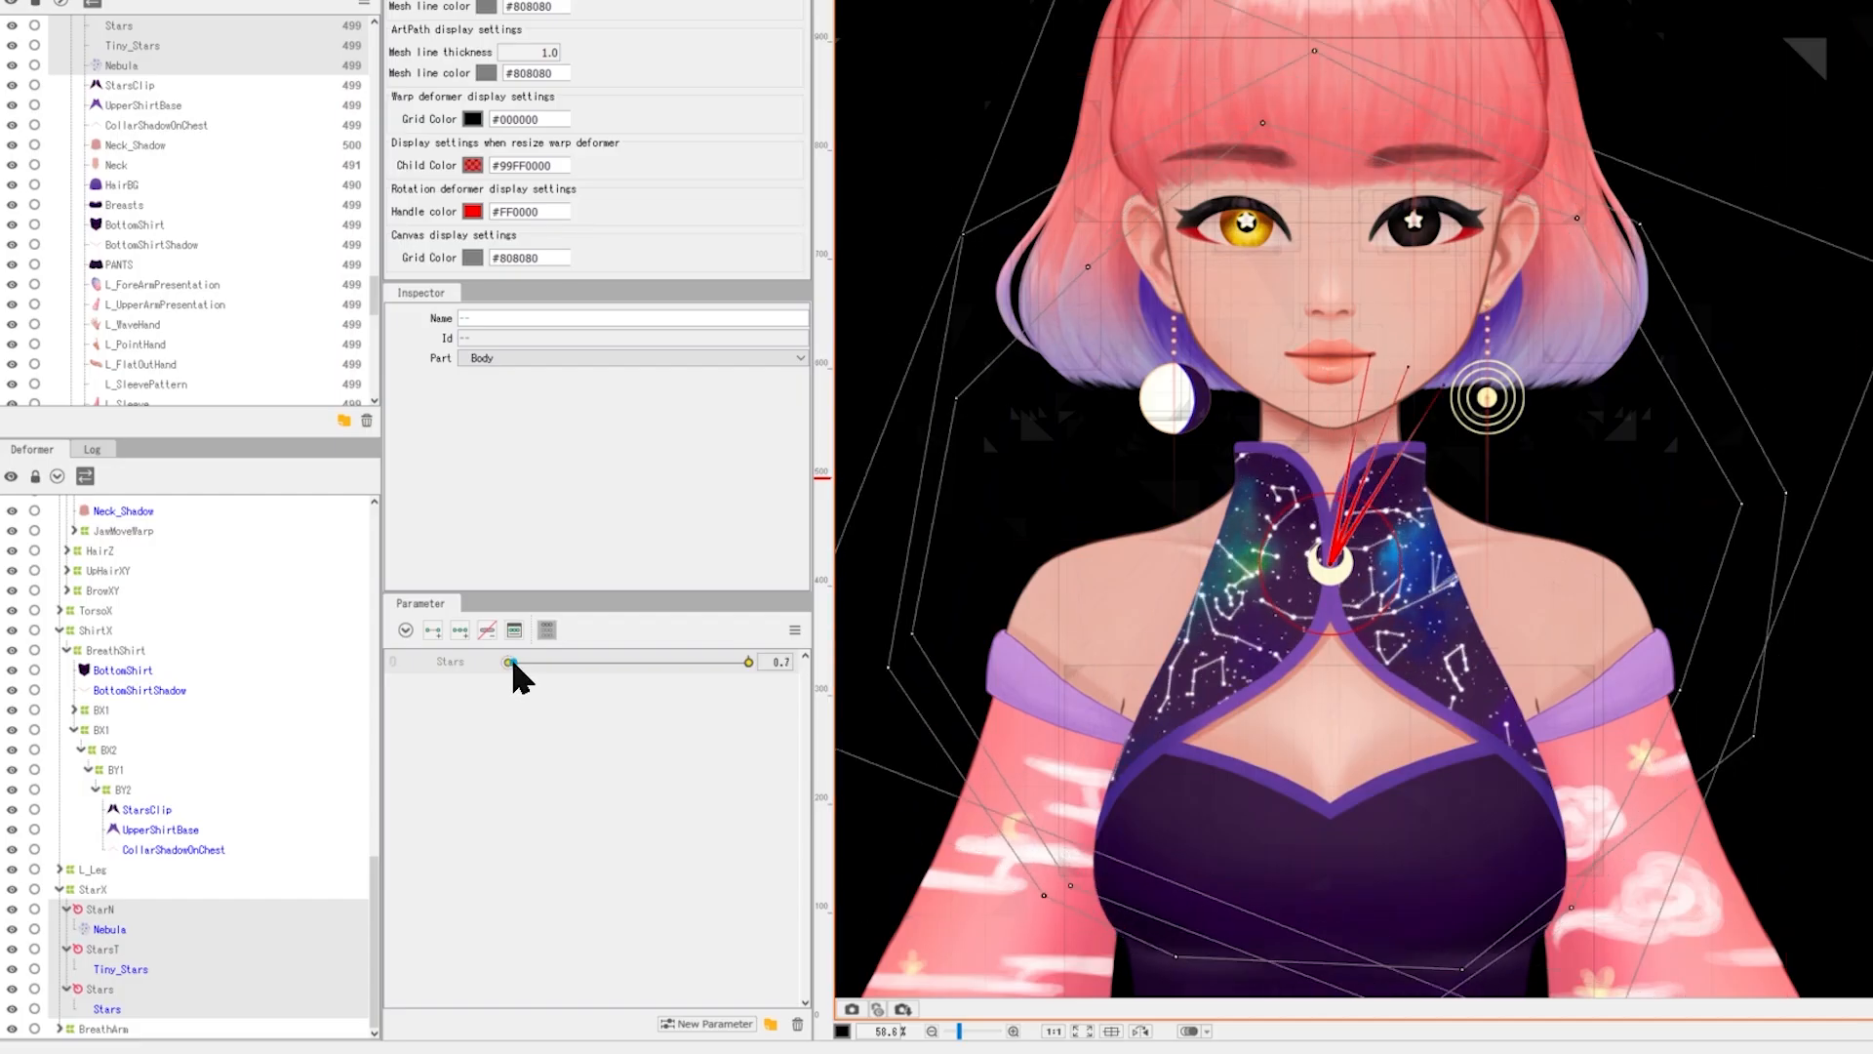
# Sweep the Stars and RingM parameters to preview the rotating shirt stars and the spinning earring rings.
pyautogui.moveTo(511, 654); pyautogui.dragTo(733, 663)
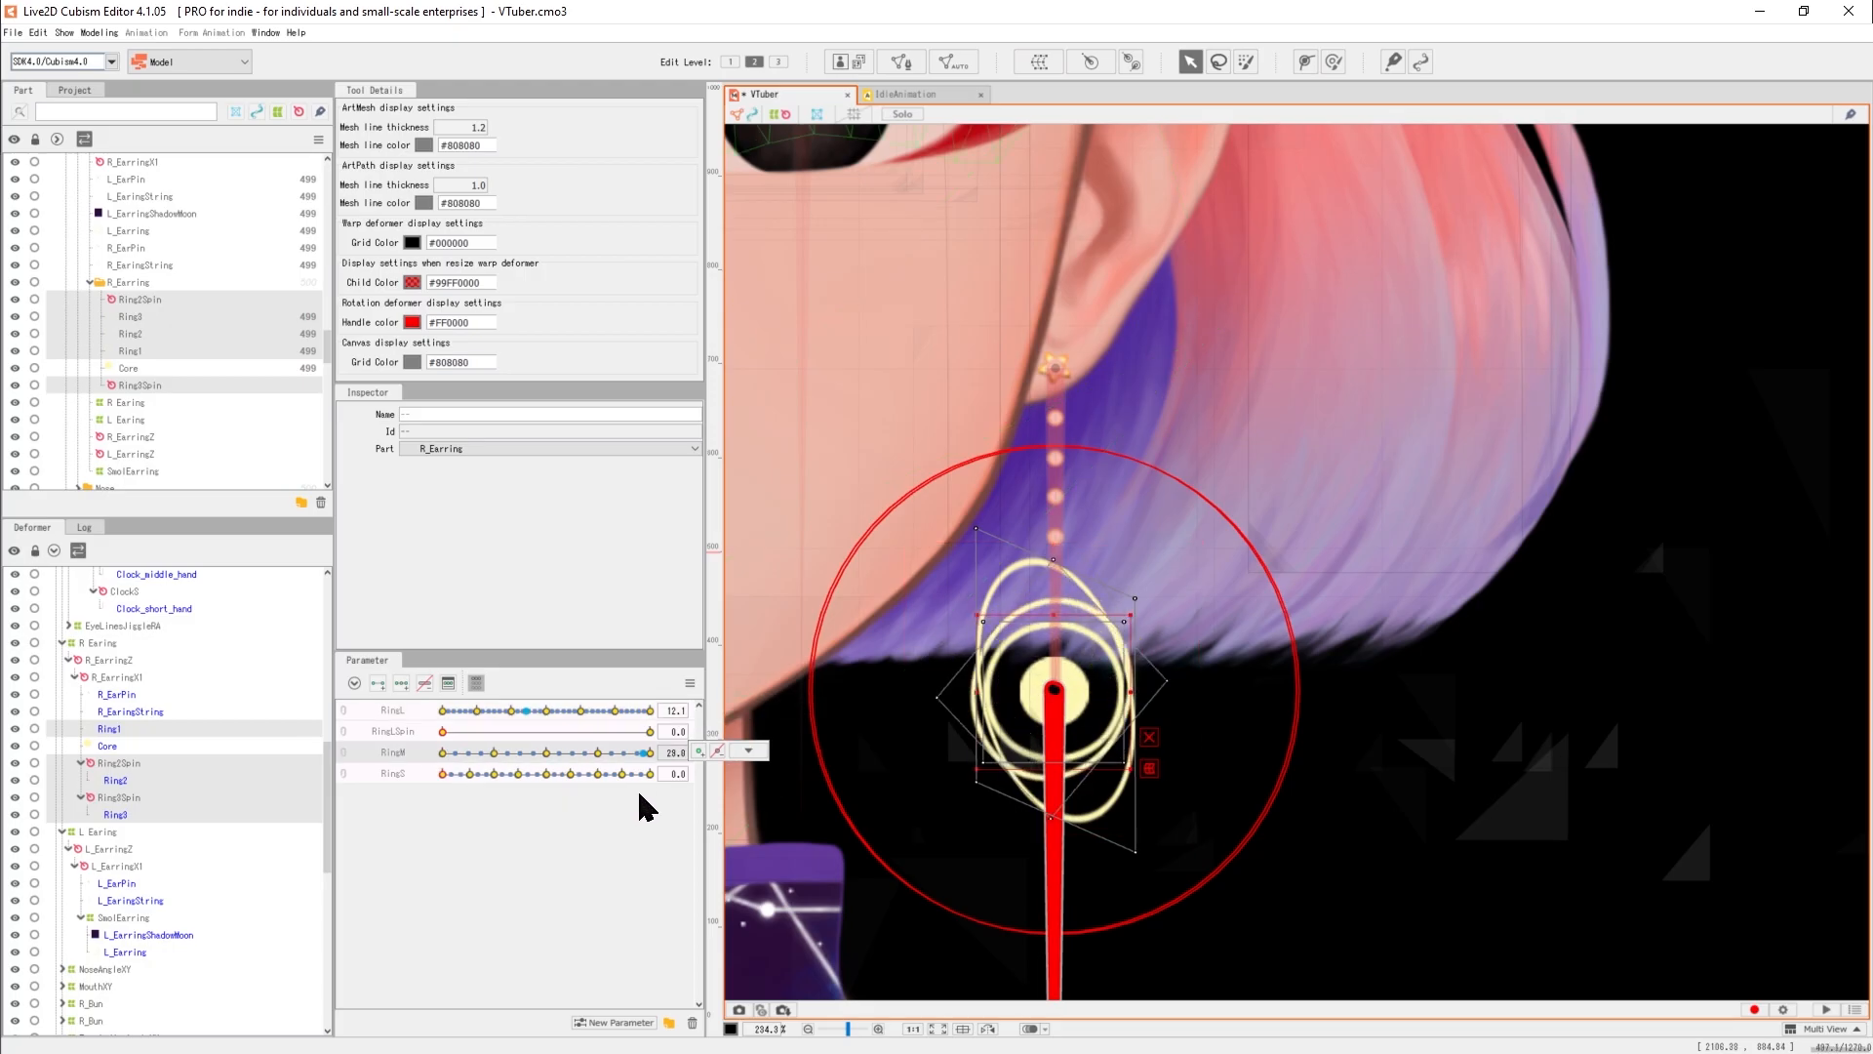
pyautogui.moveTo(451, 749); pyautogui.dragTo(564, 761)
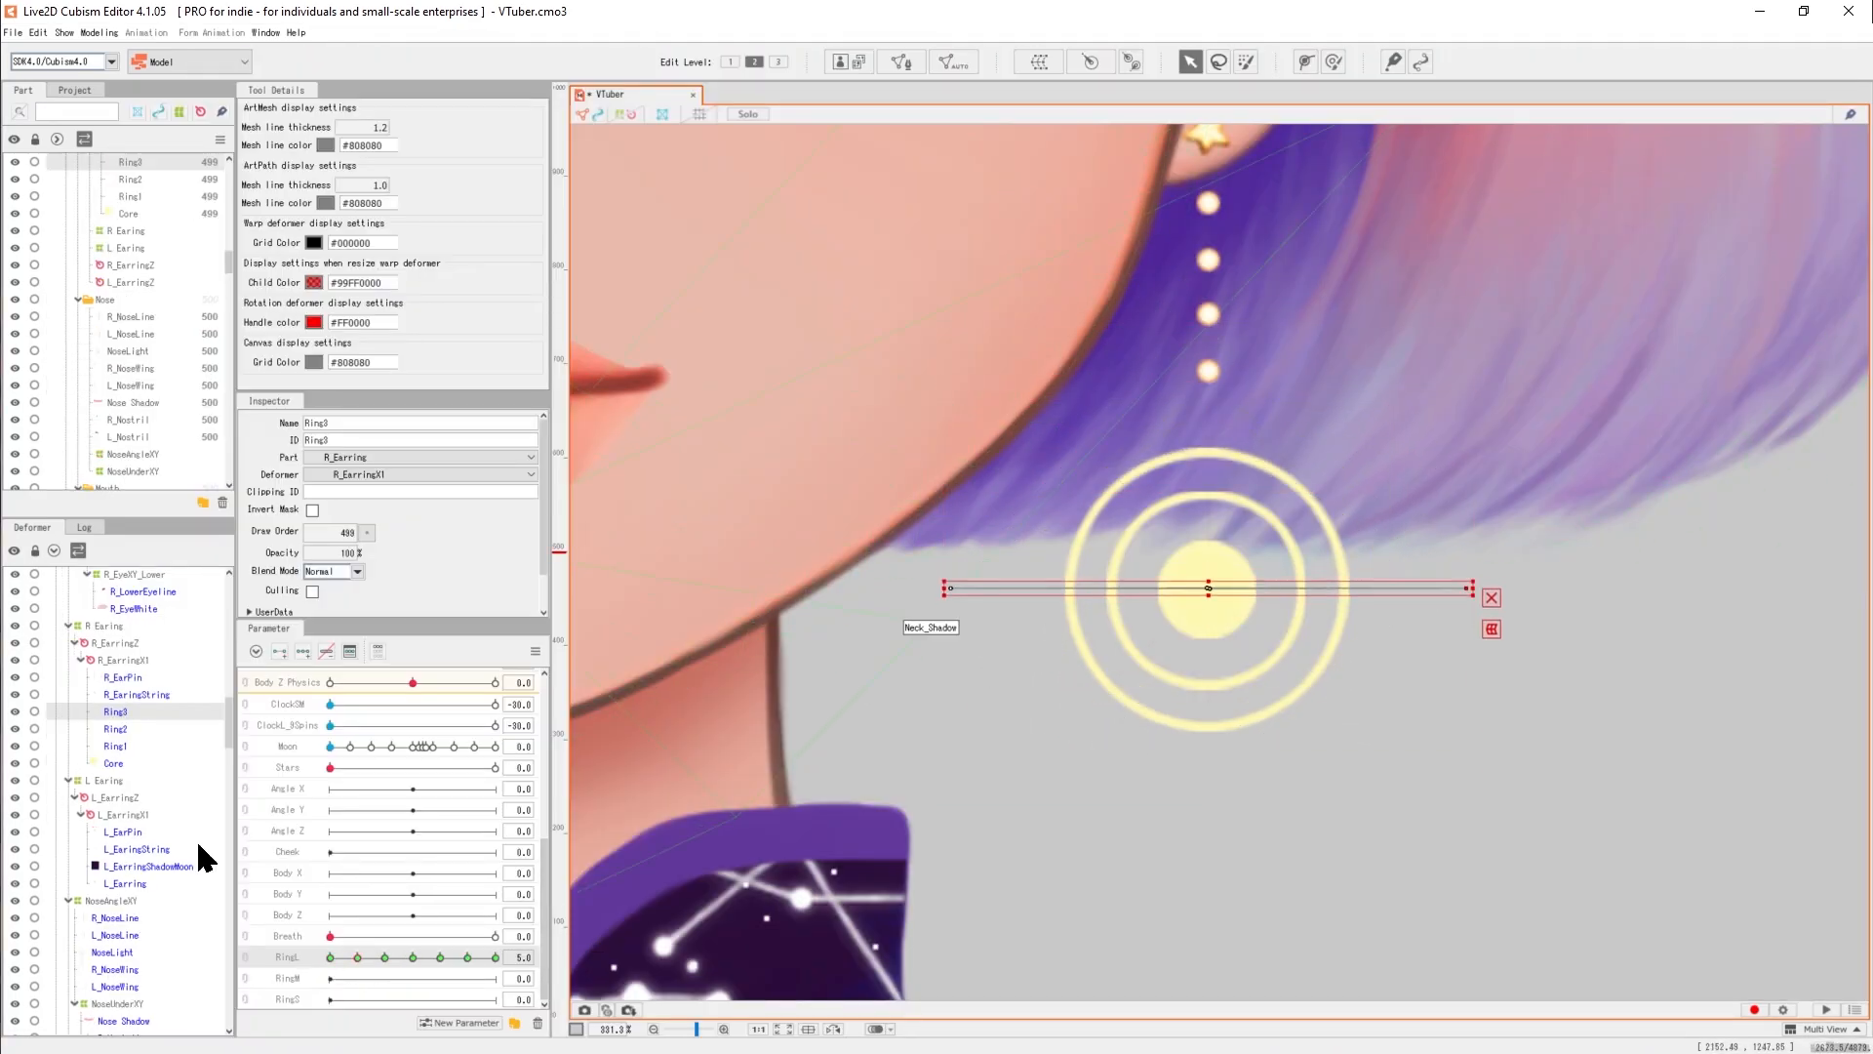
# Edit Ring3's spin keyforms along RingL, with the ring flattened at 25, and check the motion between keys.
pyautogui.rightClick(1229, 772)
pyautogui.click(1561, 938)
pyautogui.moveTo(384, 958); pyautogui.dragTo(442, 959)
pyautogui.click(593, 956)
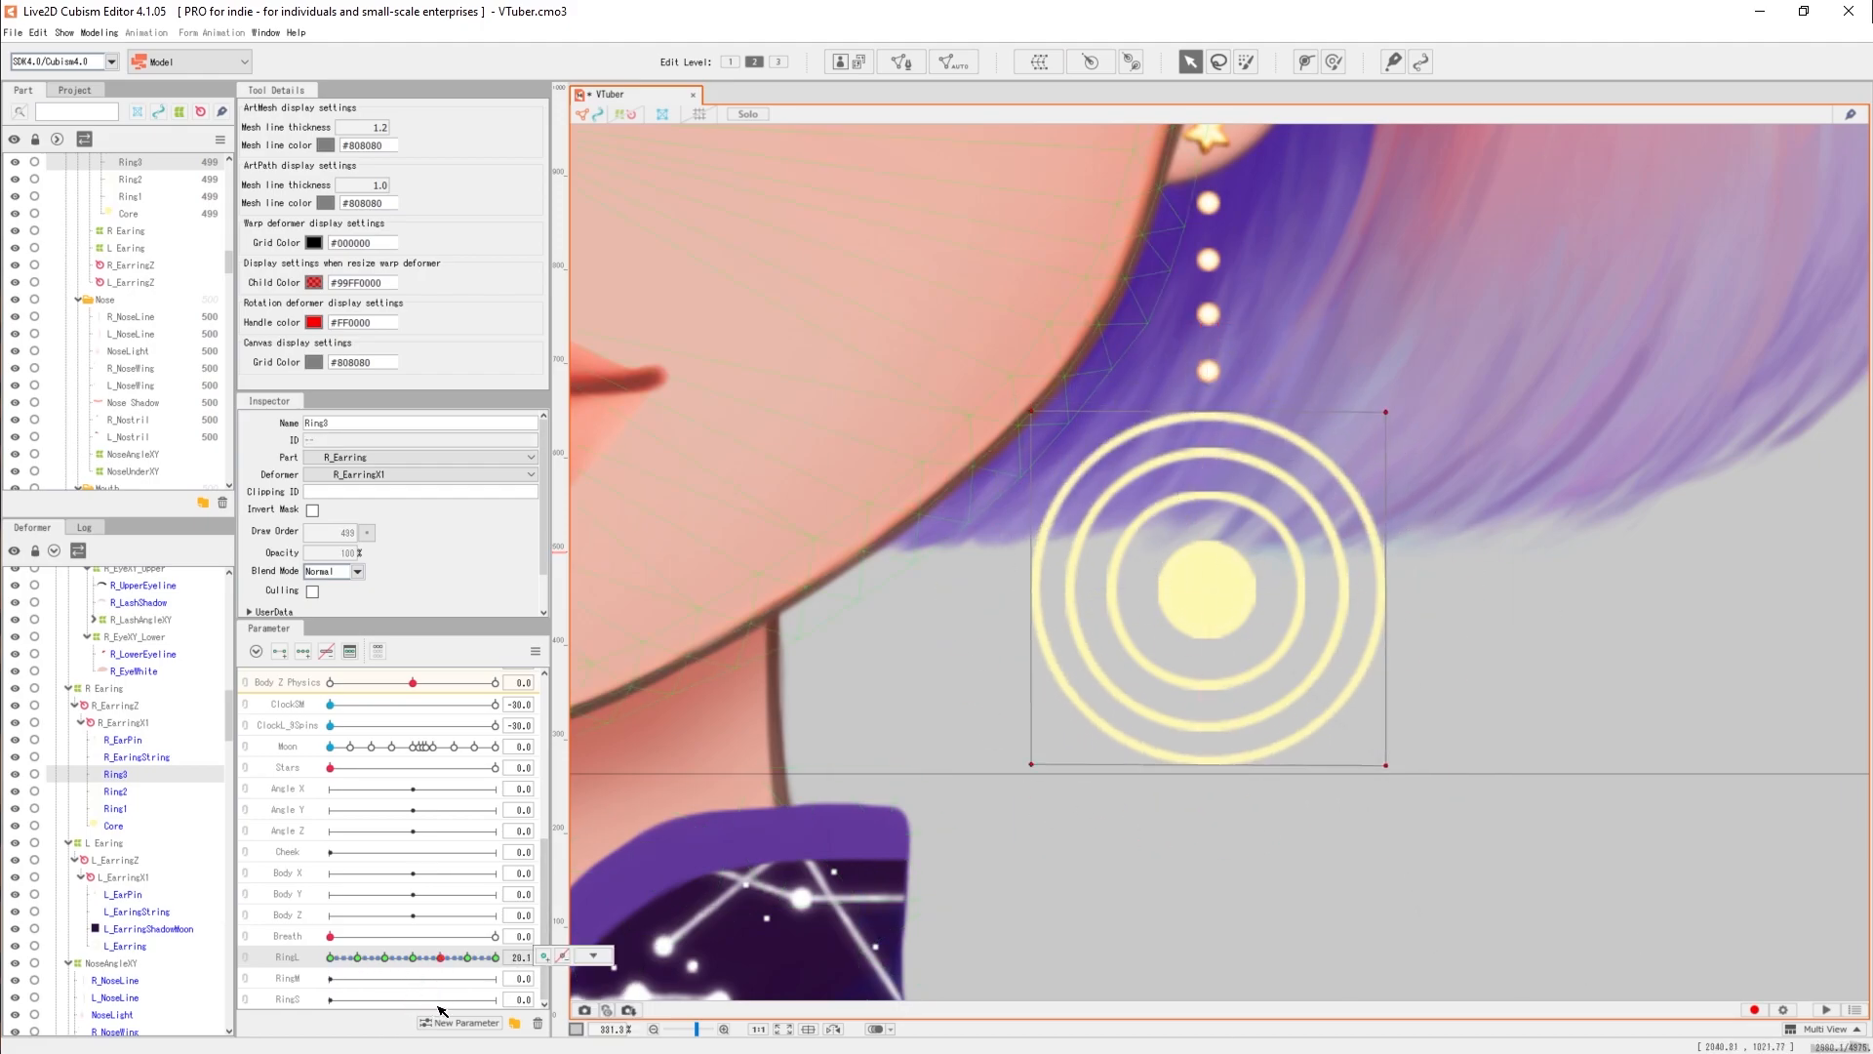
pyautogui.moveTo(469, 981); pyautogui.dragTo(467, 977)
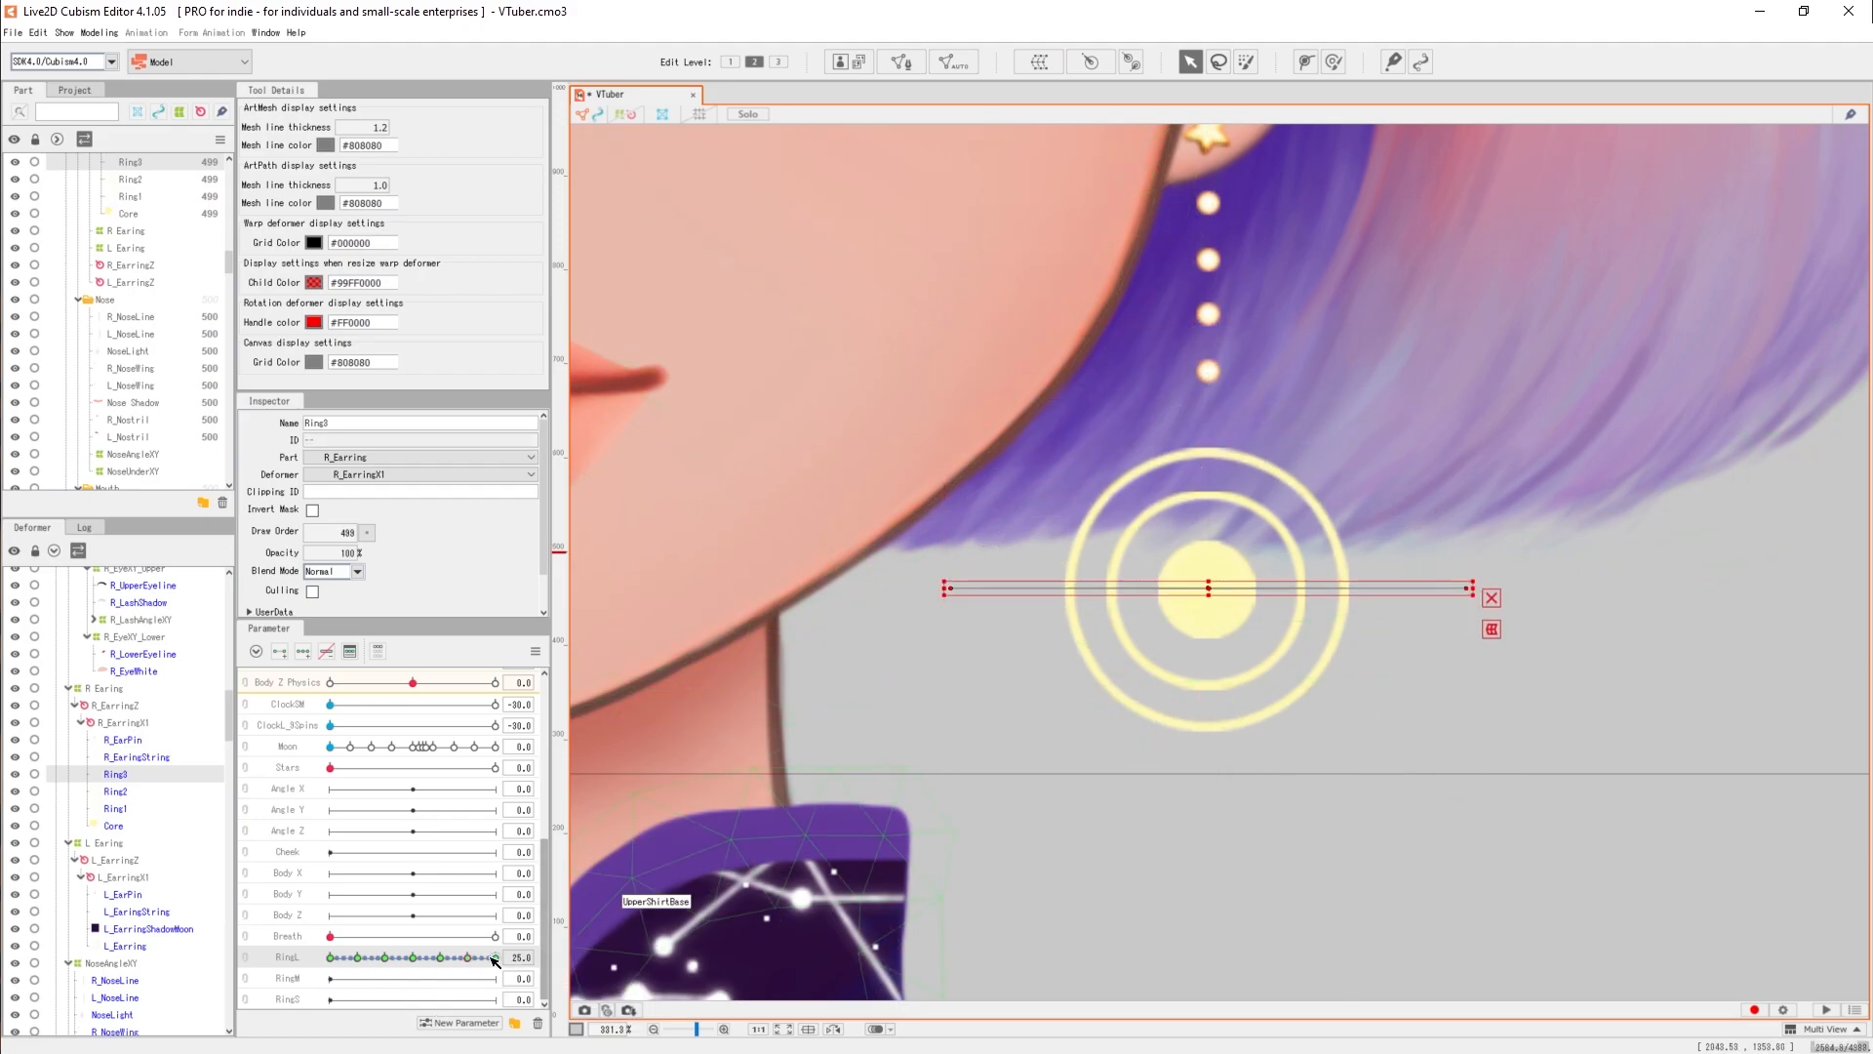
# Apply Ellipse Interpolation to Ring3's RingL keyforms through Extended Interpolation and sweep RingL to check the spin.
pyautogui.click(535, 651)
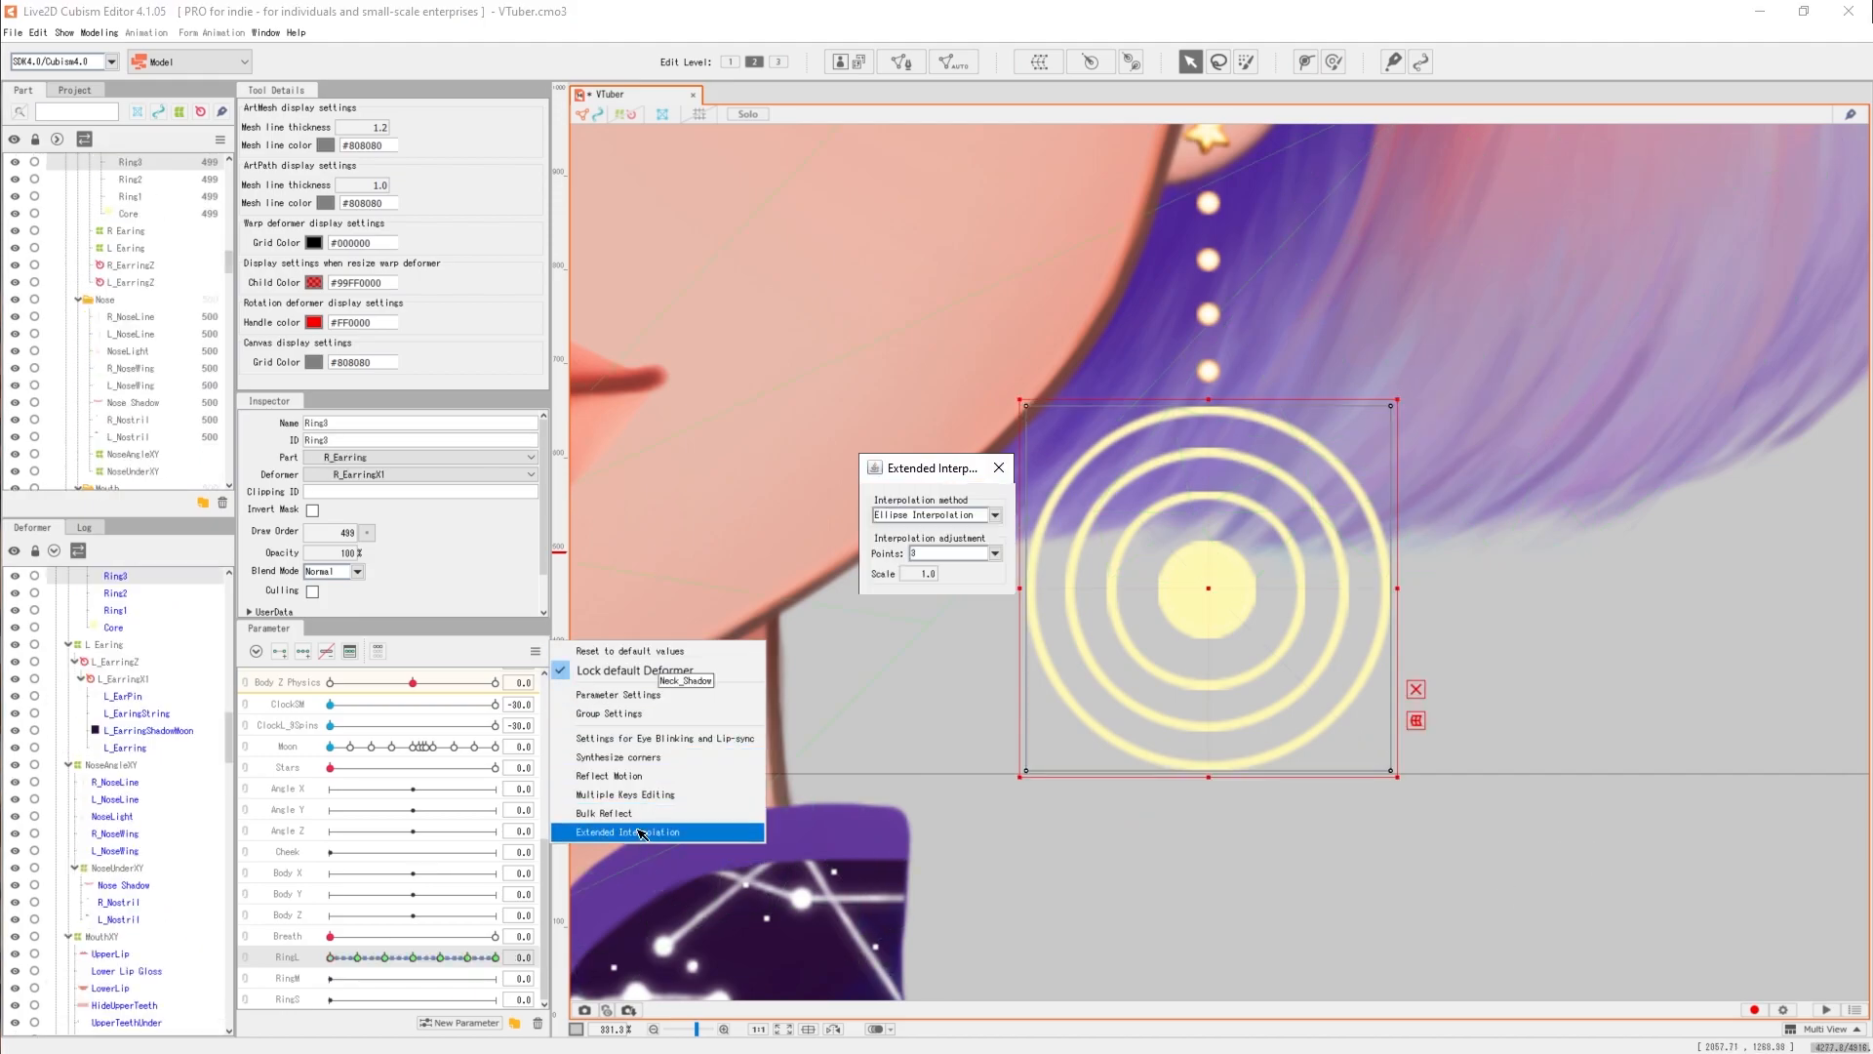
pyautogui.click(999, 467)
pyautogui.moveTo(330, 957); pyautogui.dragTo(250, 941)
pyautogui.click(534, 651)
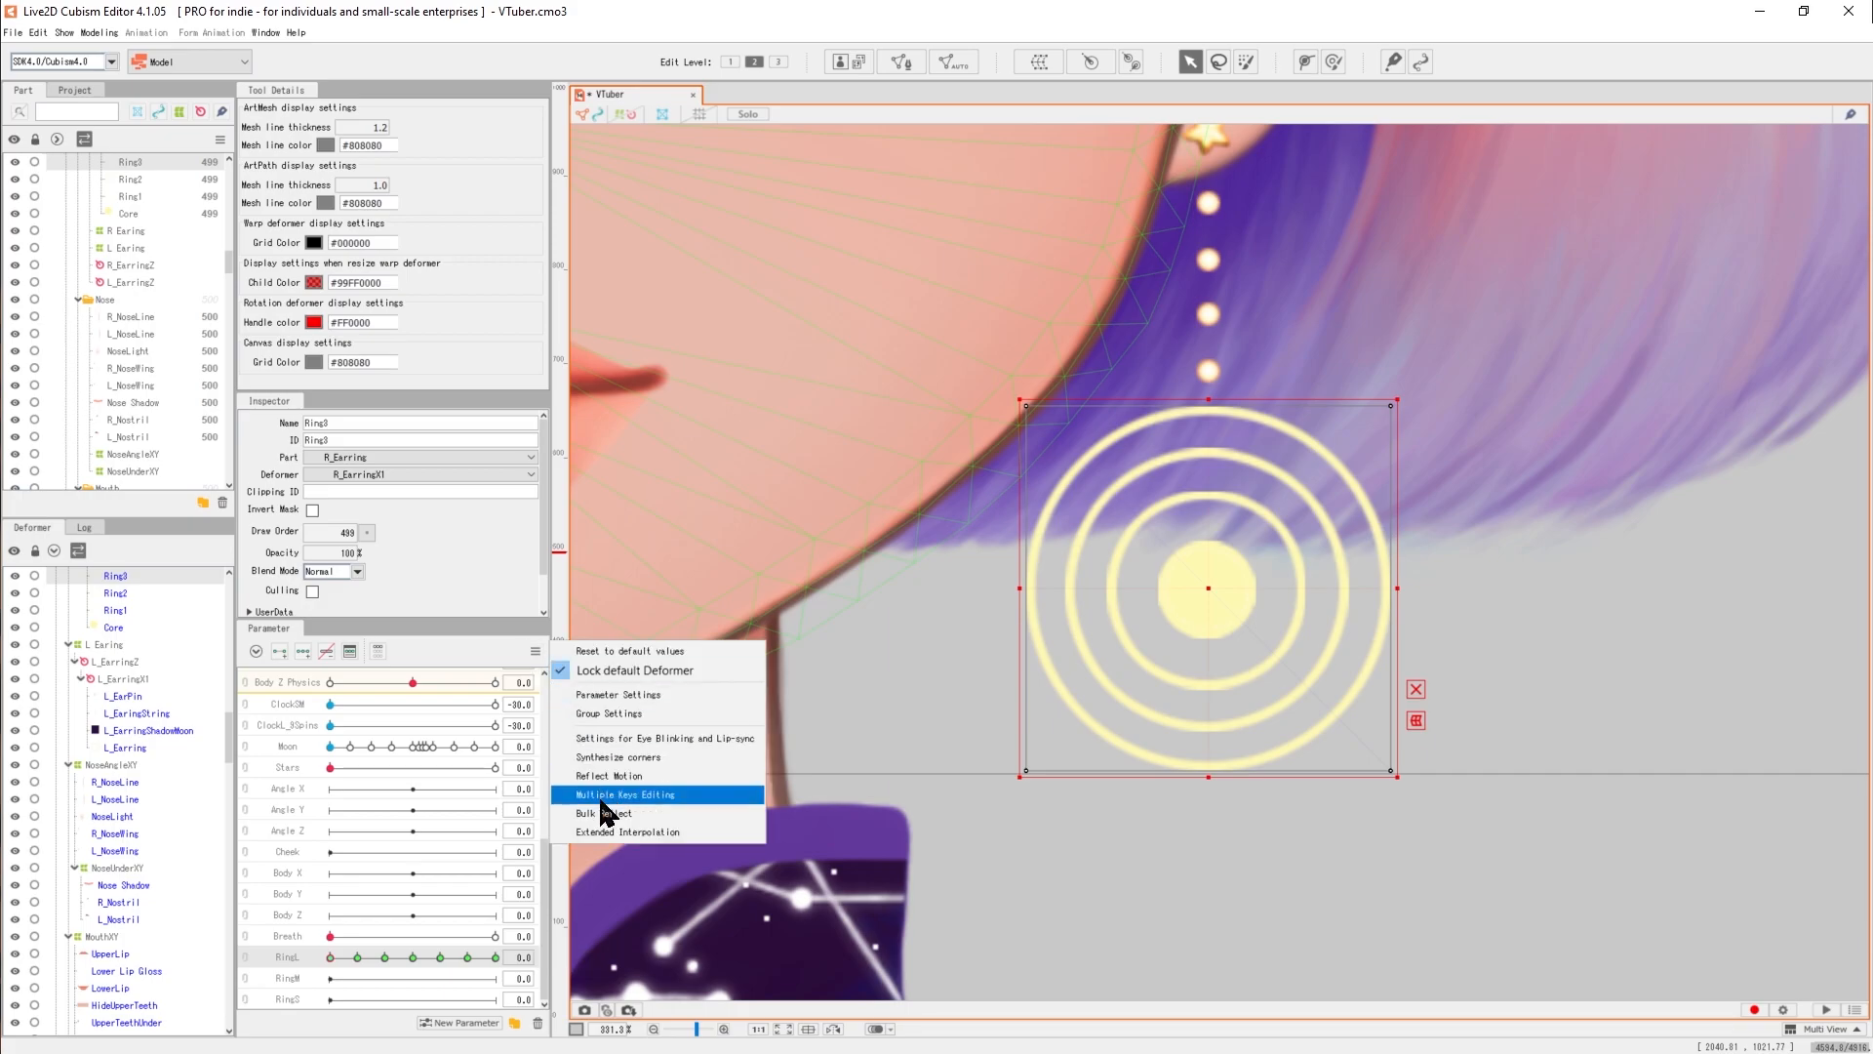
pyautogui.click(617, 832)
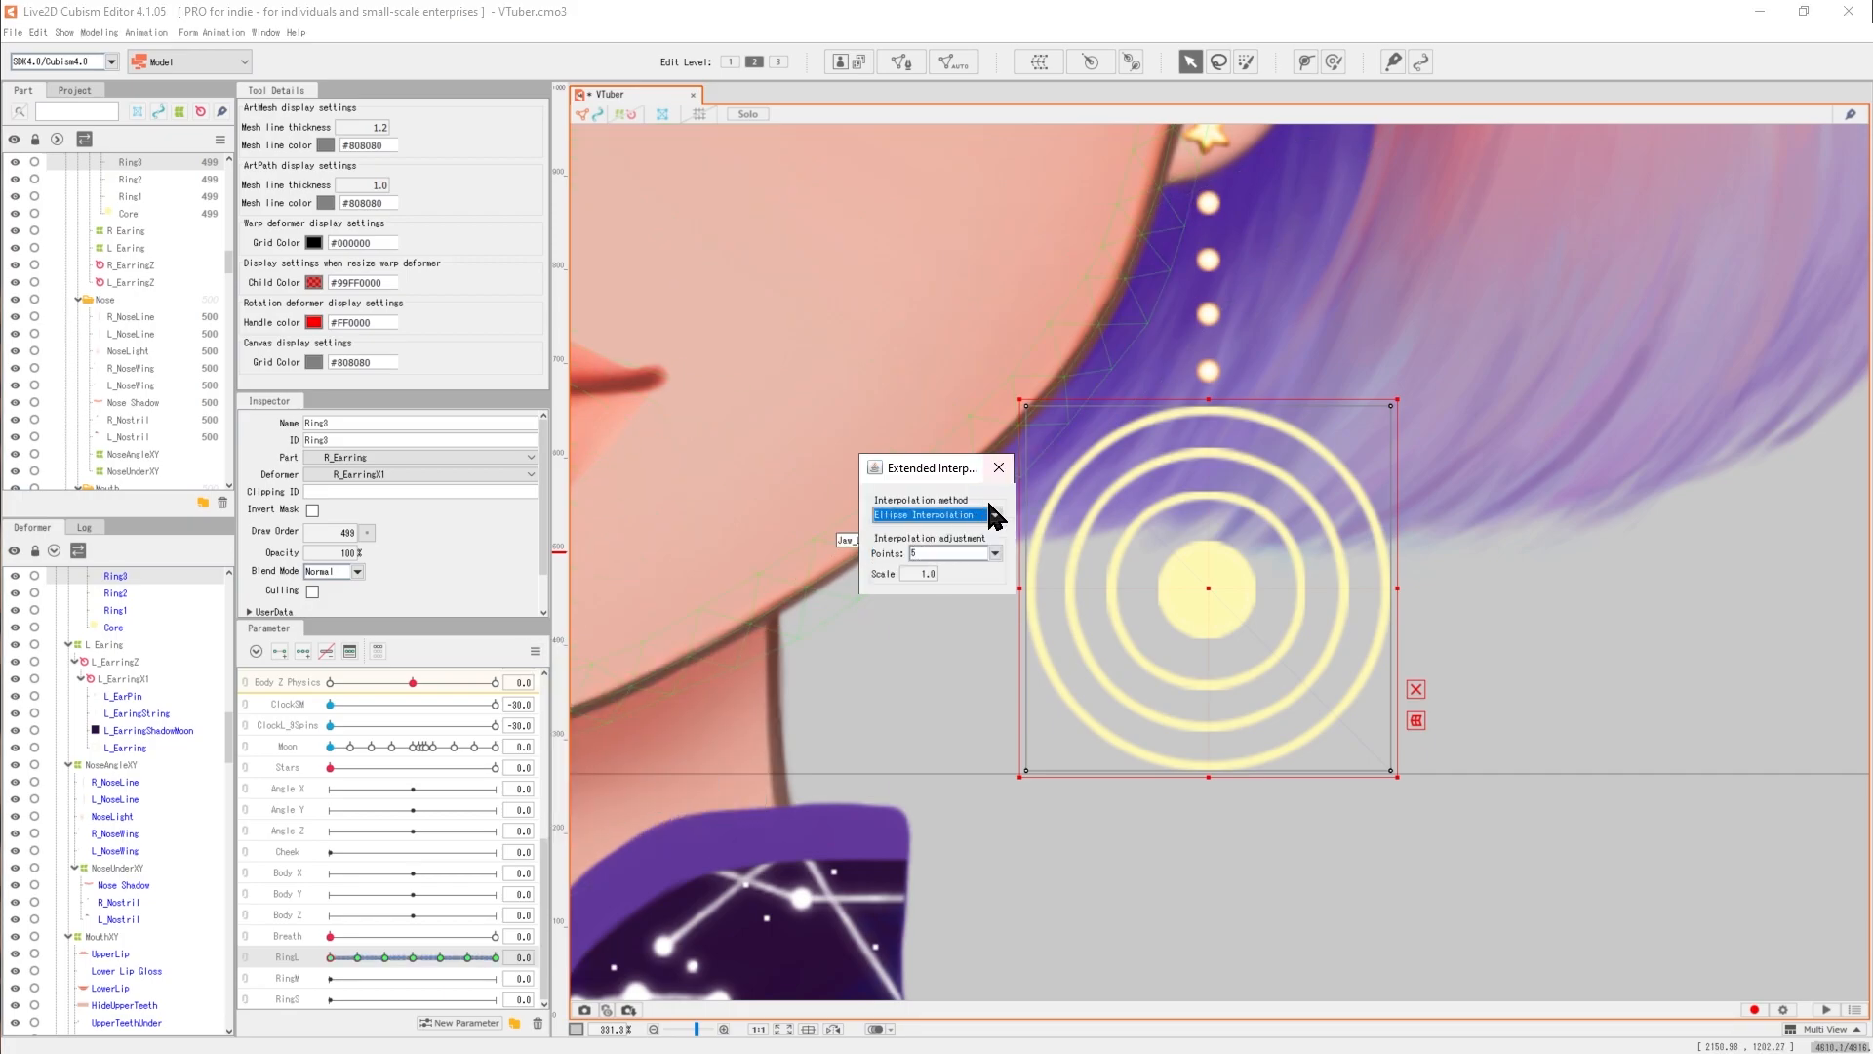
pyautogui.click(998, 467)
pyautogui.moveTo(329, 958); pyautogui.dragTo(414, 964)
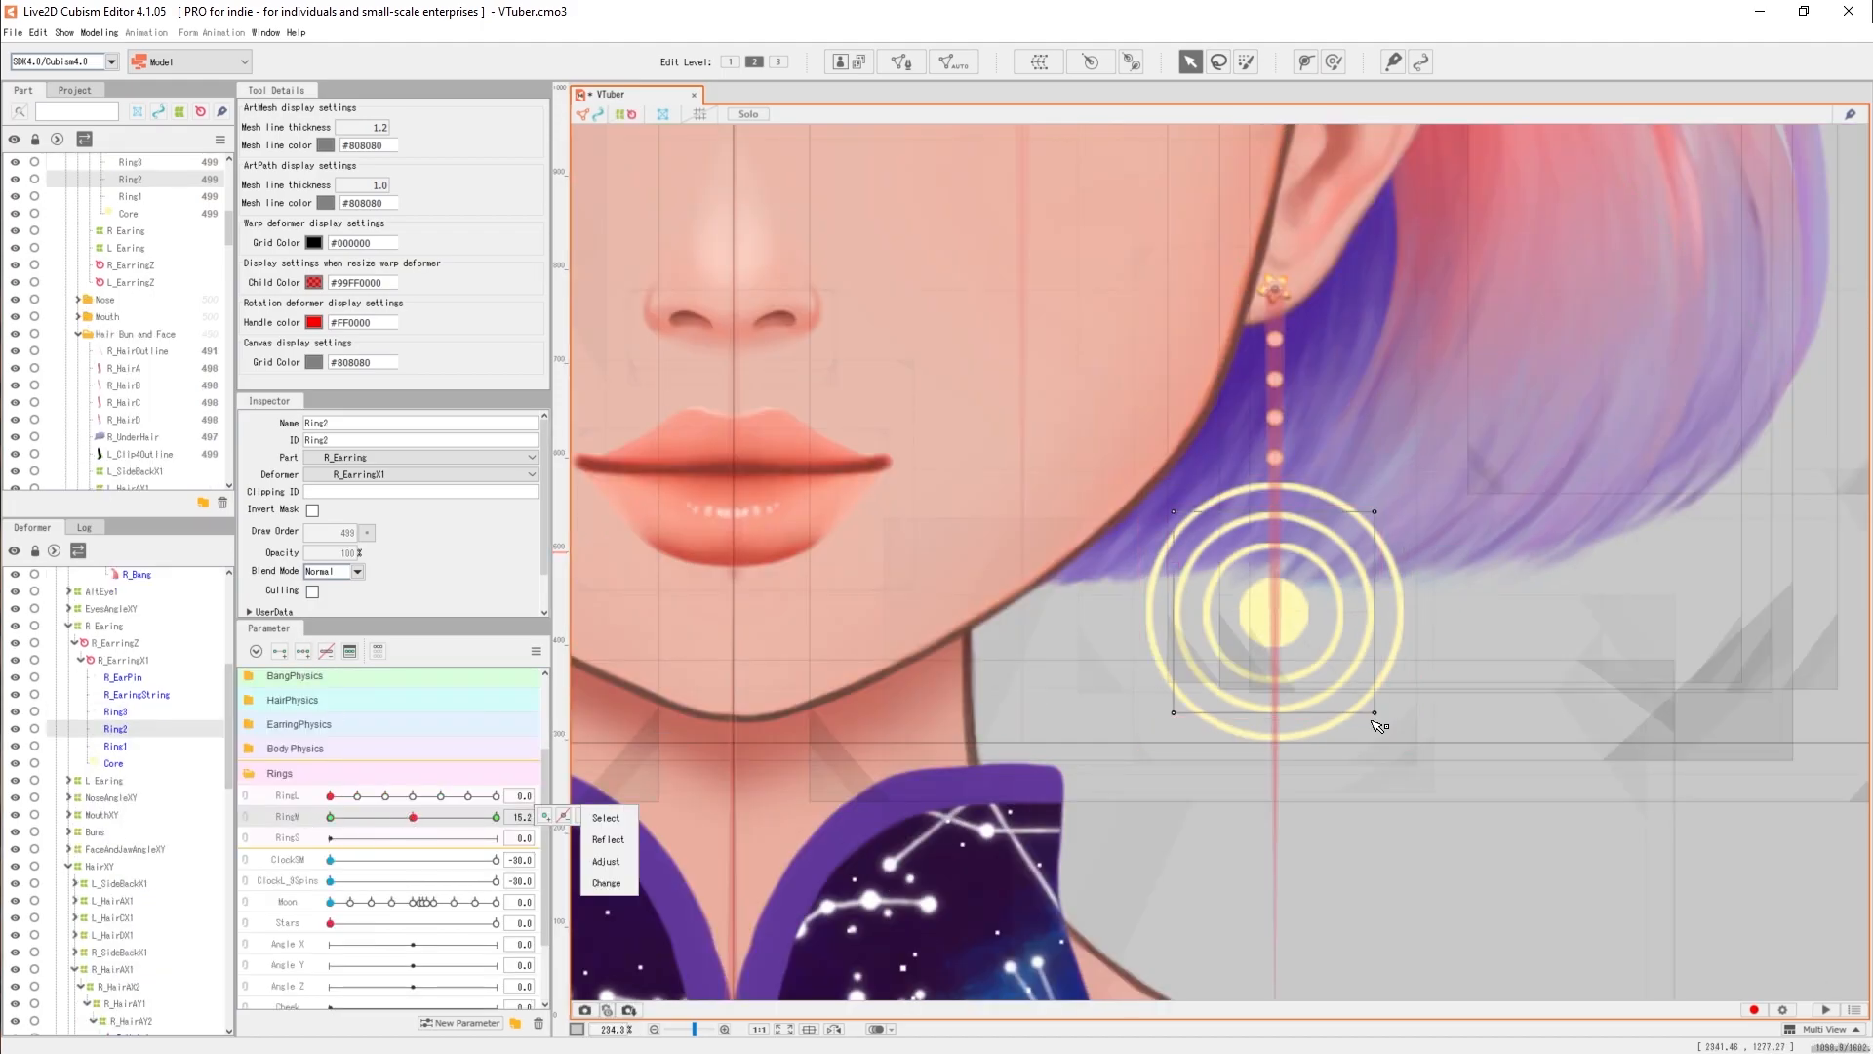
# Check Ring2's flattened and full keyforms along RingM and apply Extended Interpolation to them.
pyautogui.scroll(3, 1242, 490)
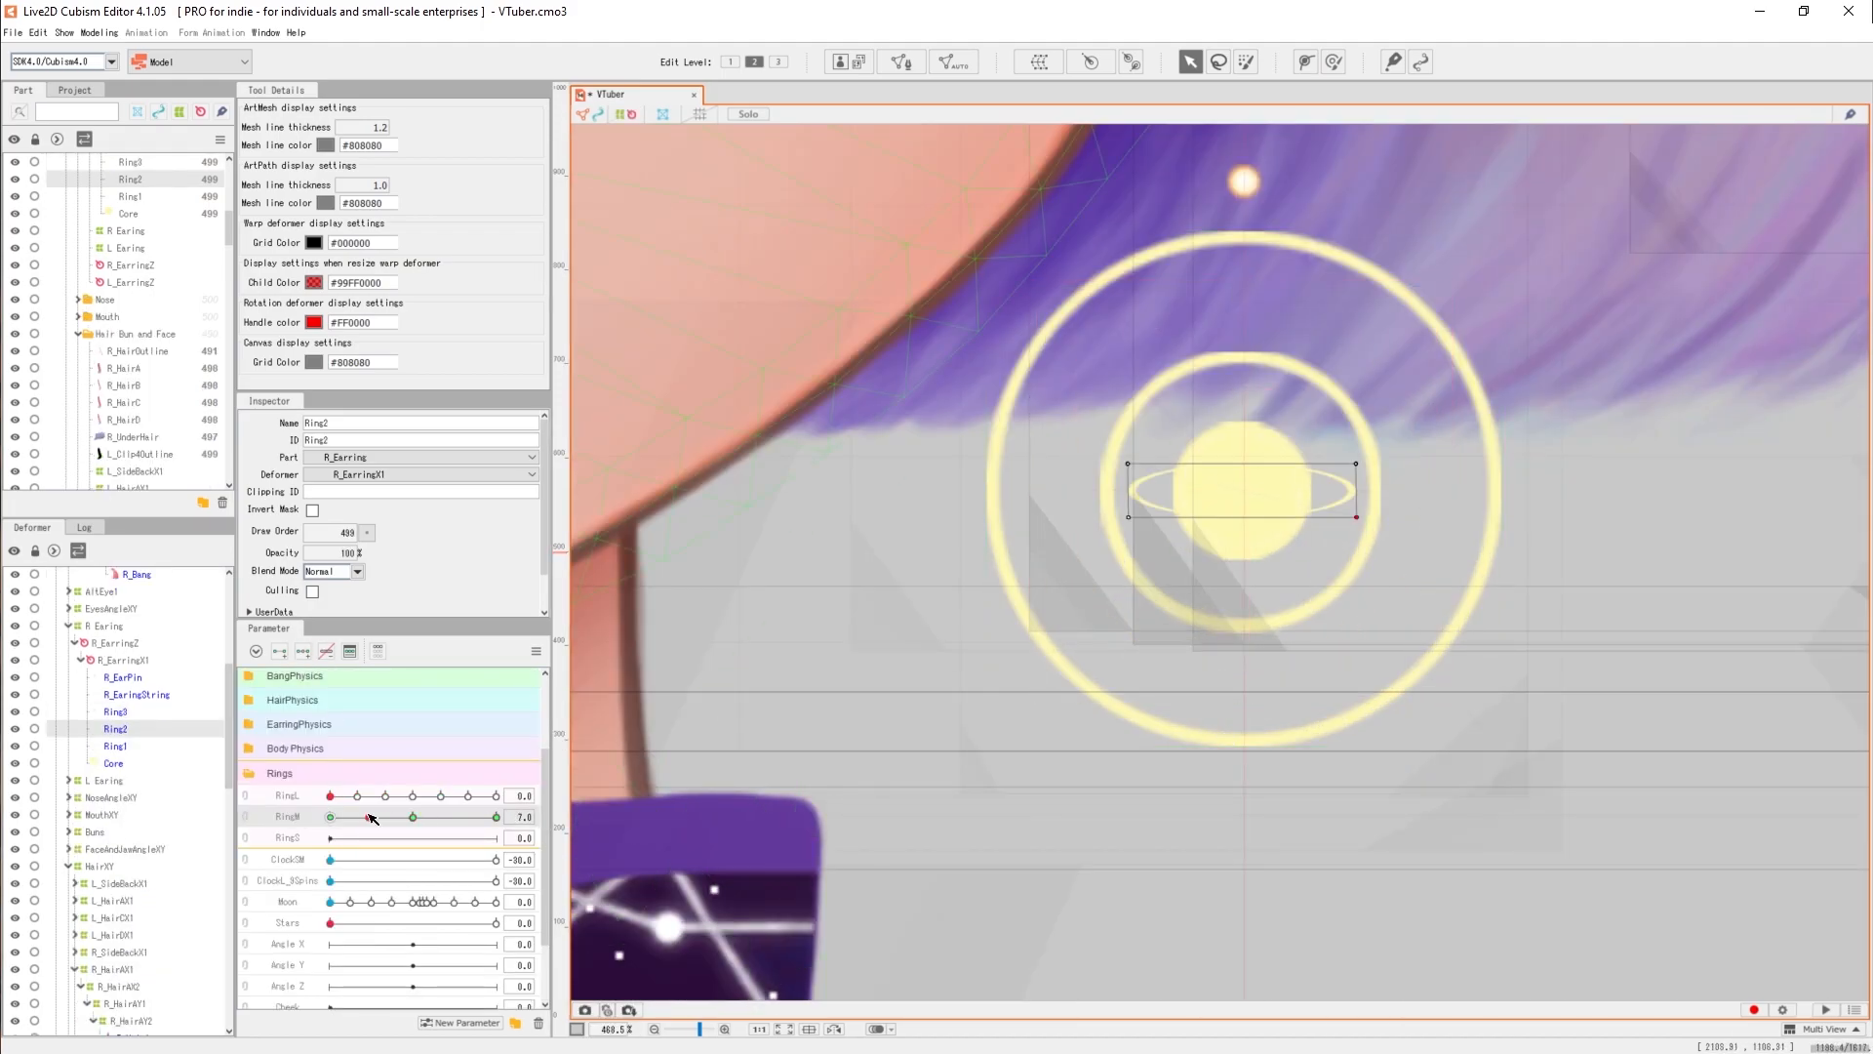
pyautogui.click(413, 816)
pyautogui.click(372, 817)
pyautogui.moveTo(329, 816); pyautogui.dragTo(496, 841)
pyautogui.click(535, 651)
pyautogui.click(643, 828)
# Select Ring1 and add RingS keys at 0, 4, 7.5, 15, 22.5 and 30.
pyautogui.click(115, 746)
pyautogui.moveTo(330, 839); pyautogui.dragTo(333, 842)
pyautogui.click(330, 817)
pyautogui.click(330, 838)
pyautogui.click(302, 651)
pyautogui.click(349, 655)
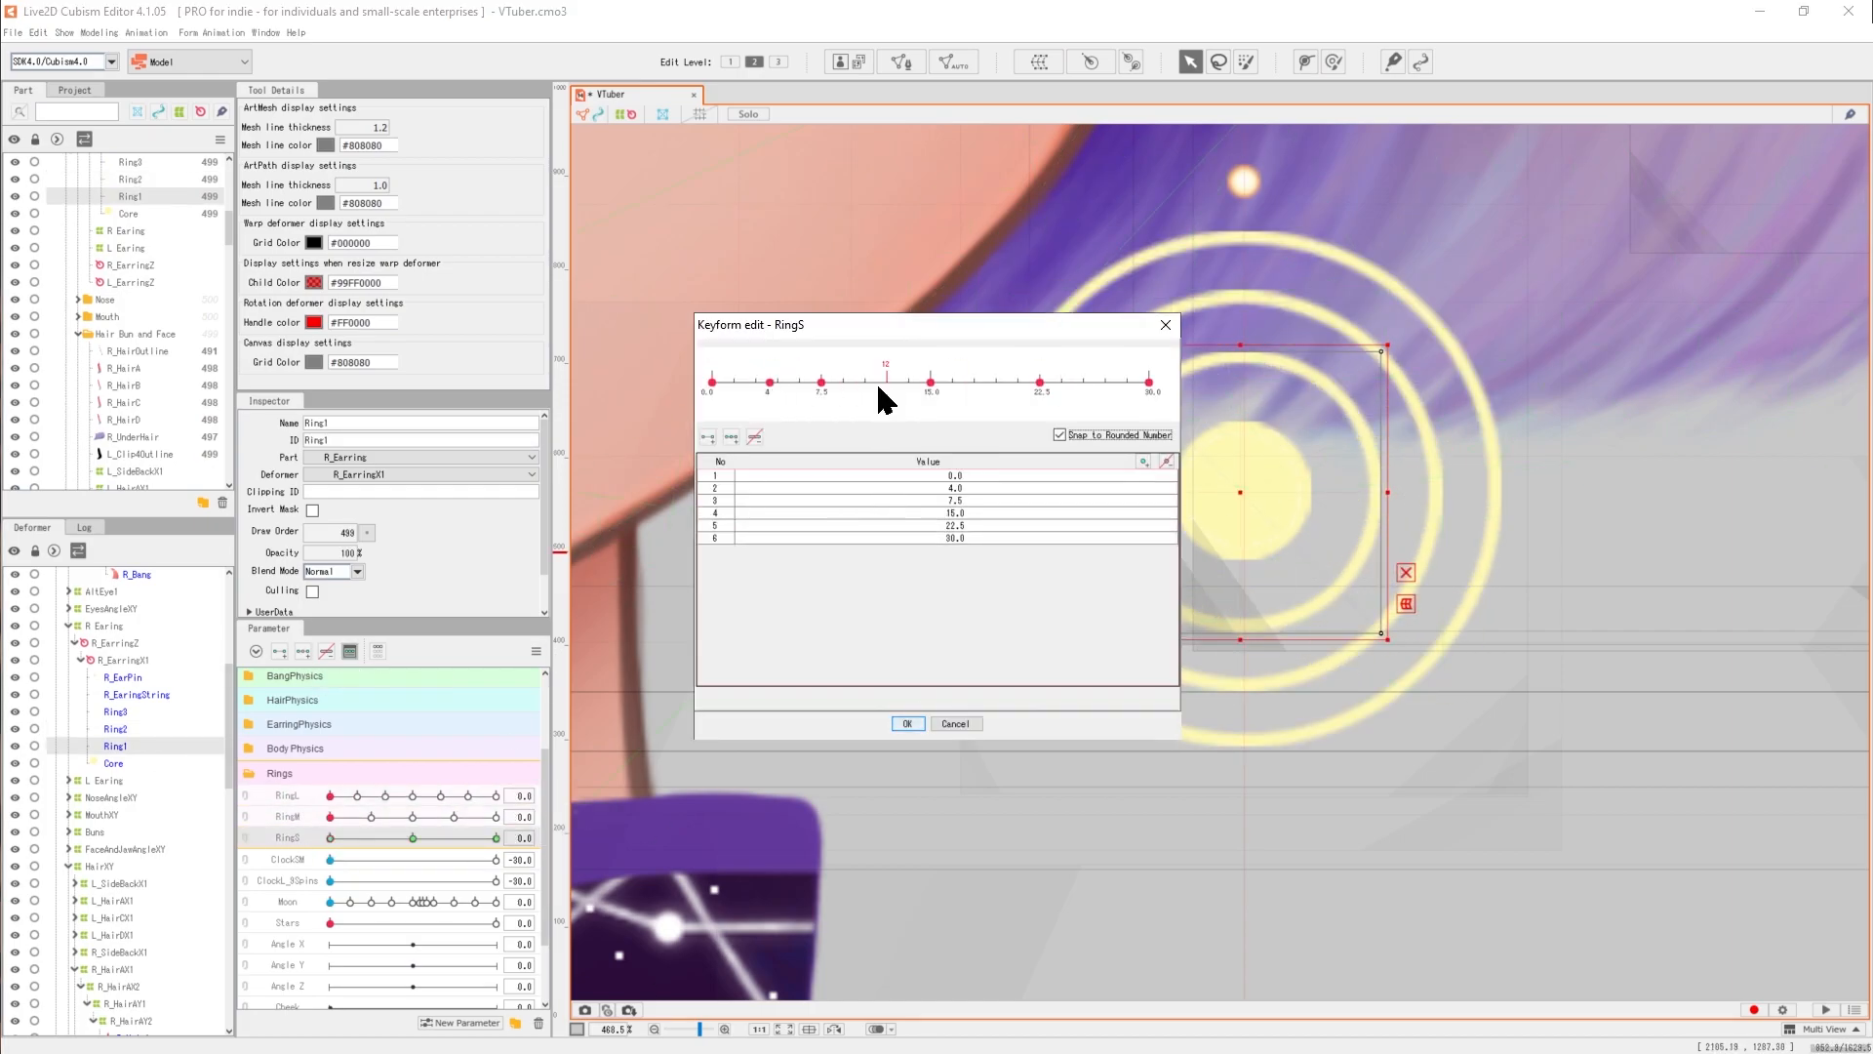
# Flatten Ring1 vertically for its RingS spin and sweep RingS through to 30 to test it.
pyautogui.moveTo(1241, 346); pyautogui.dragTo(1241, 481)
pyautogui.click(908, 576)
pyautogui.moveTo(352, 839); pyautogui.dragTo(534, 867)
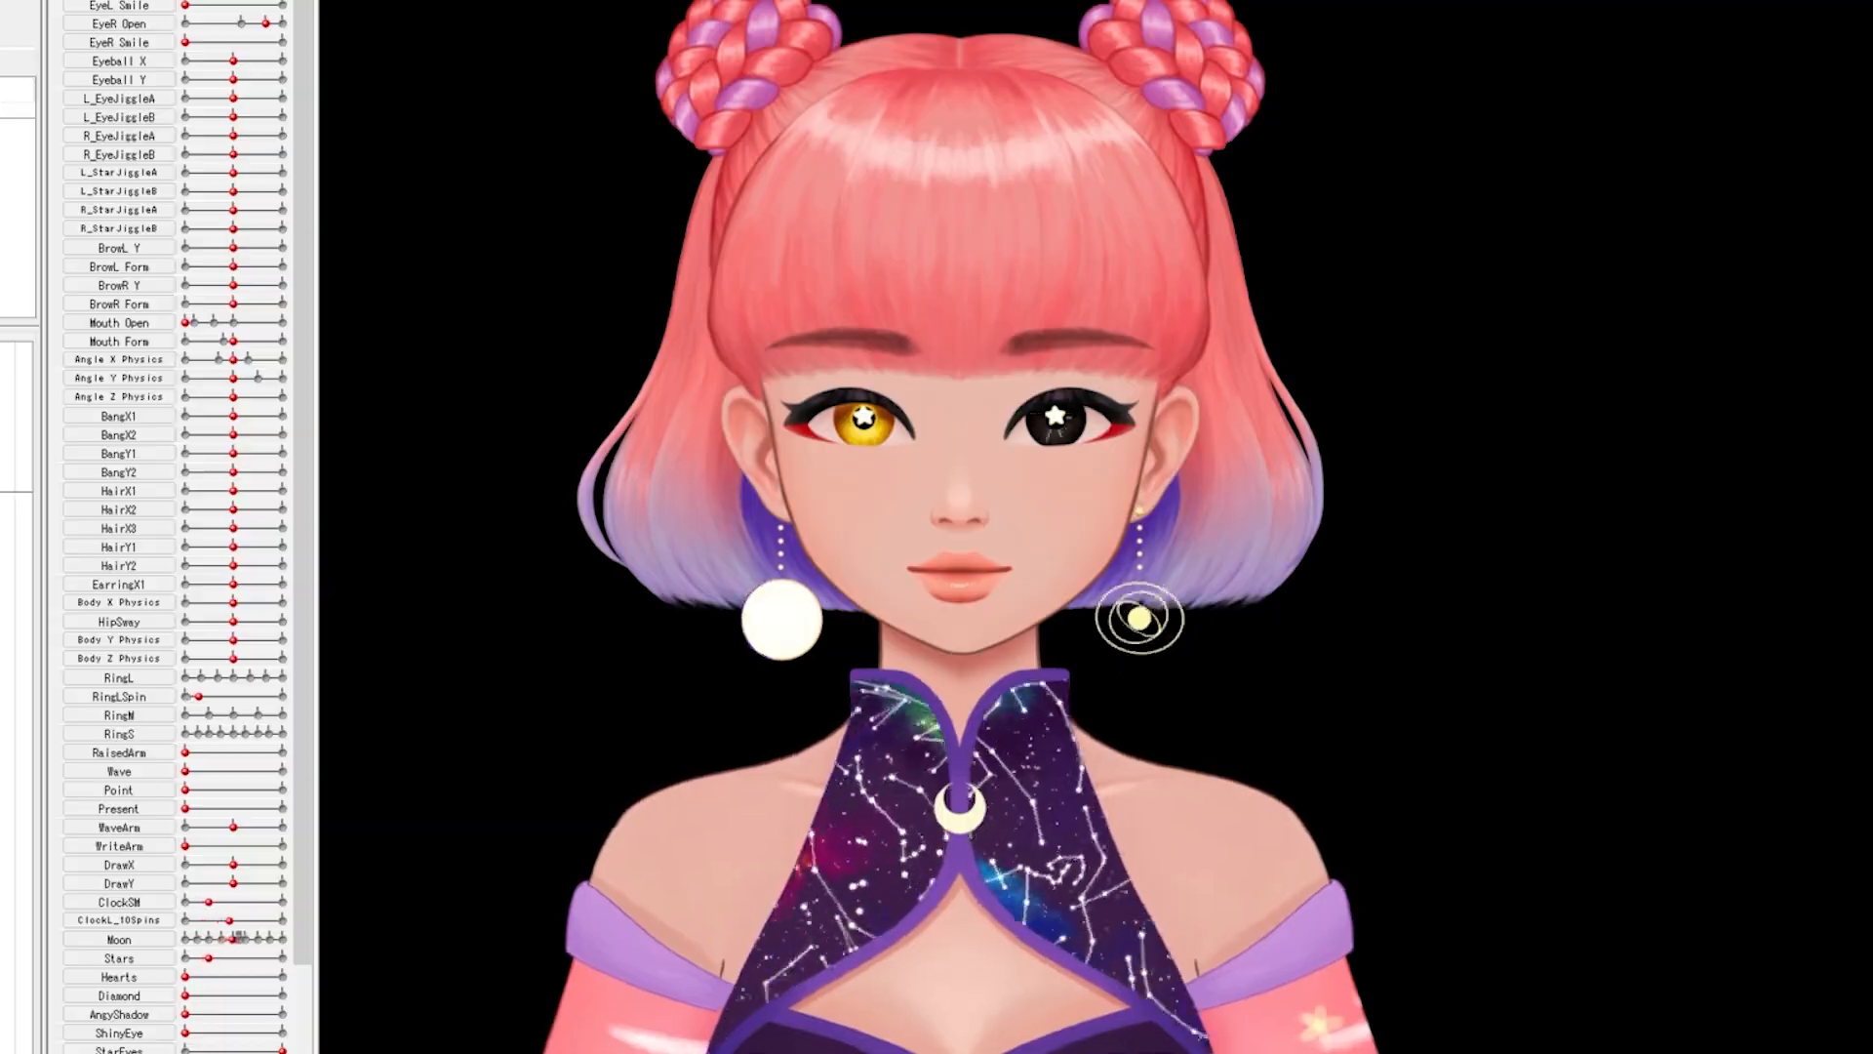
# Switch to the Animation workspace and create a scene with the SDK (Unity) target version containing the VTuber model.
pyautogui.click(173, 62)
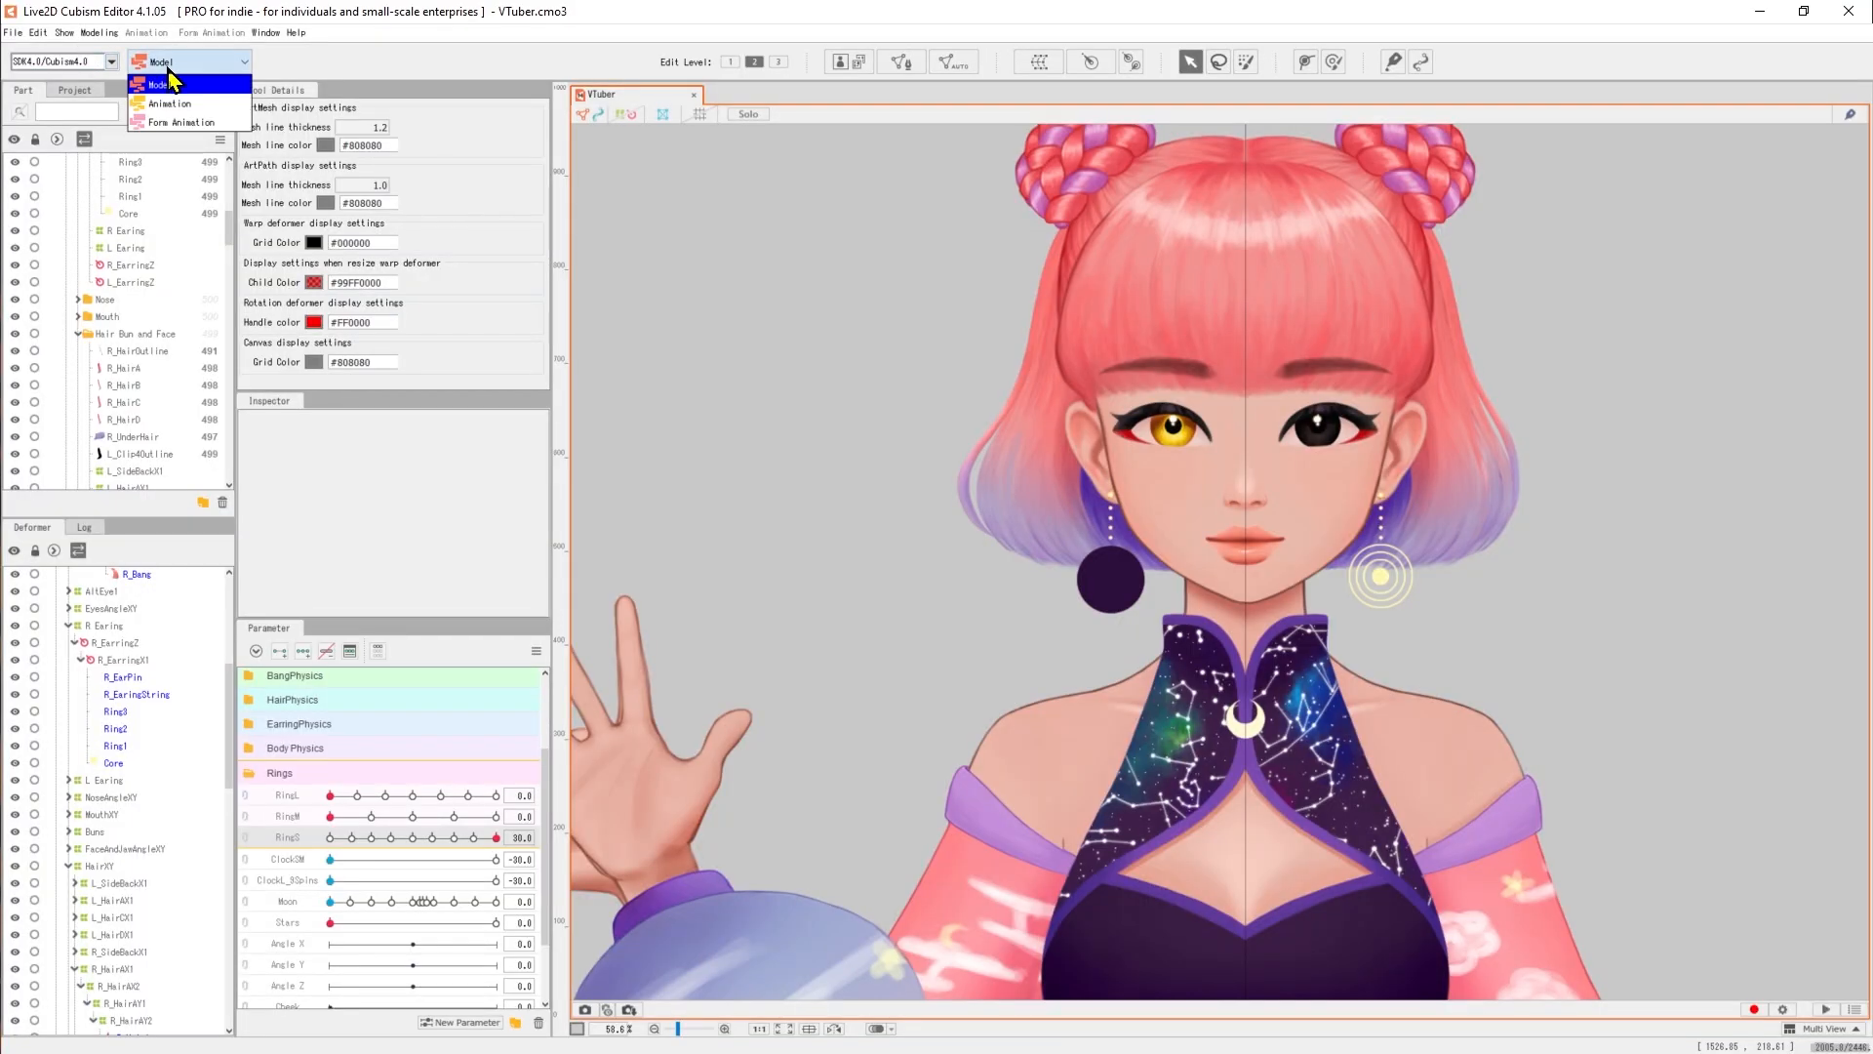
pyautogui.click(176, 103)
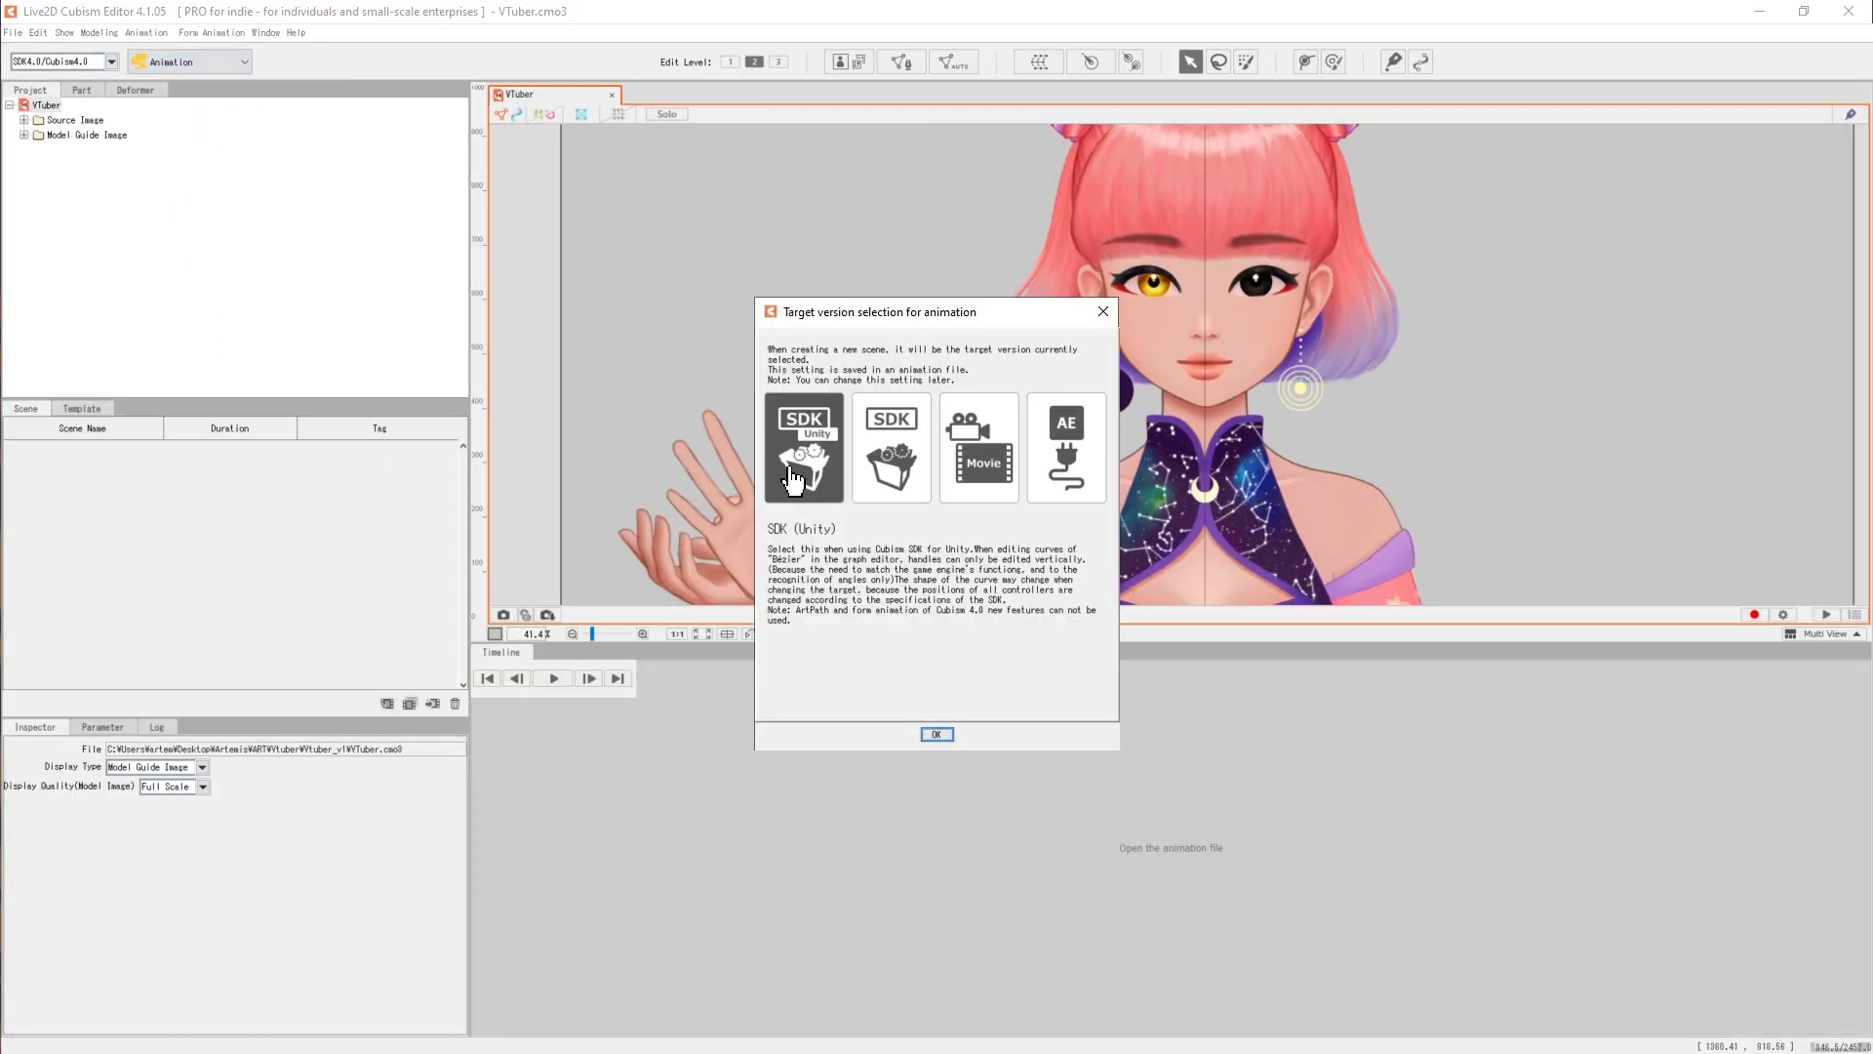
pyautogui.click(936, 733)
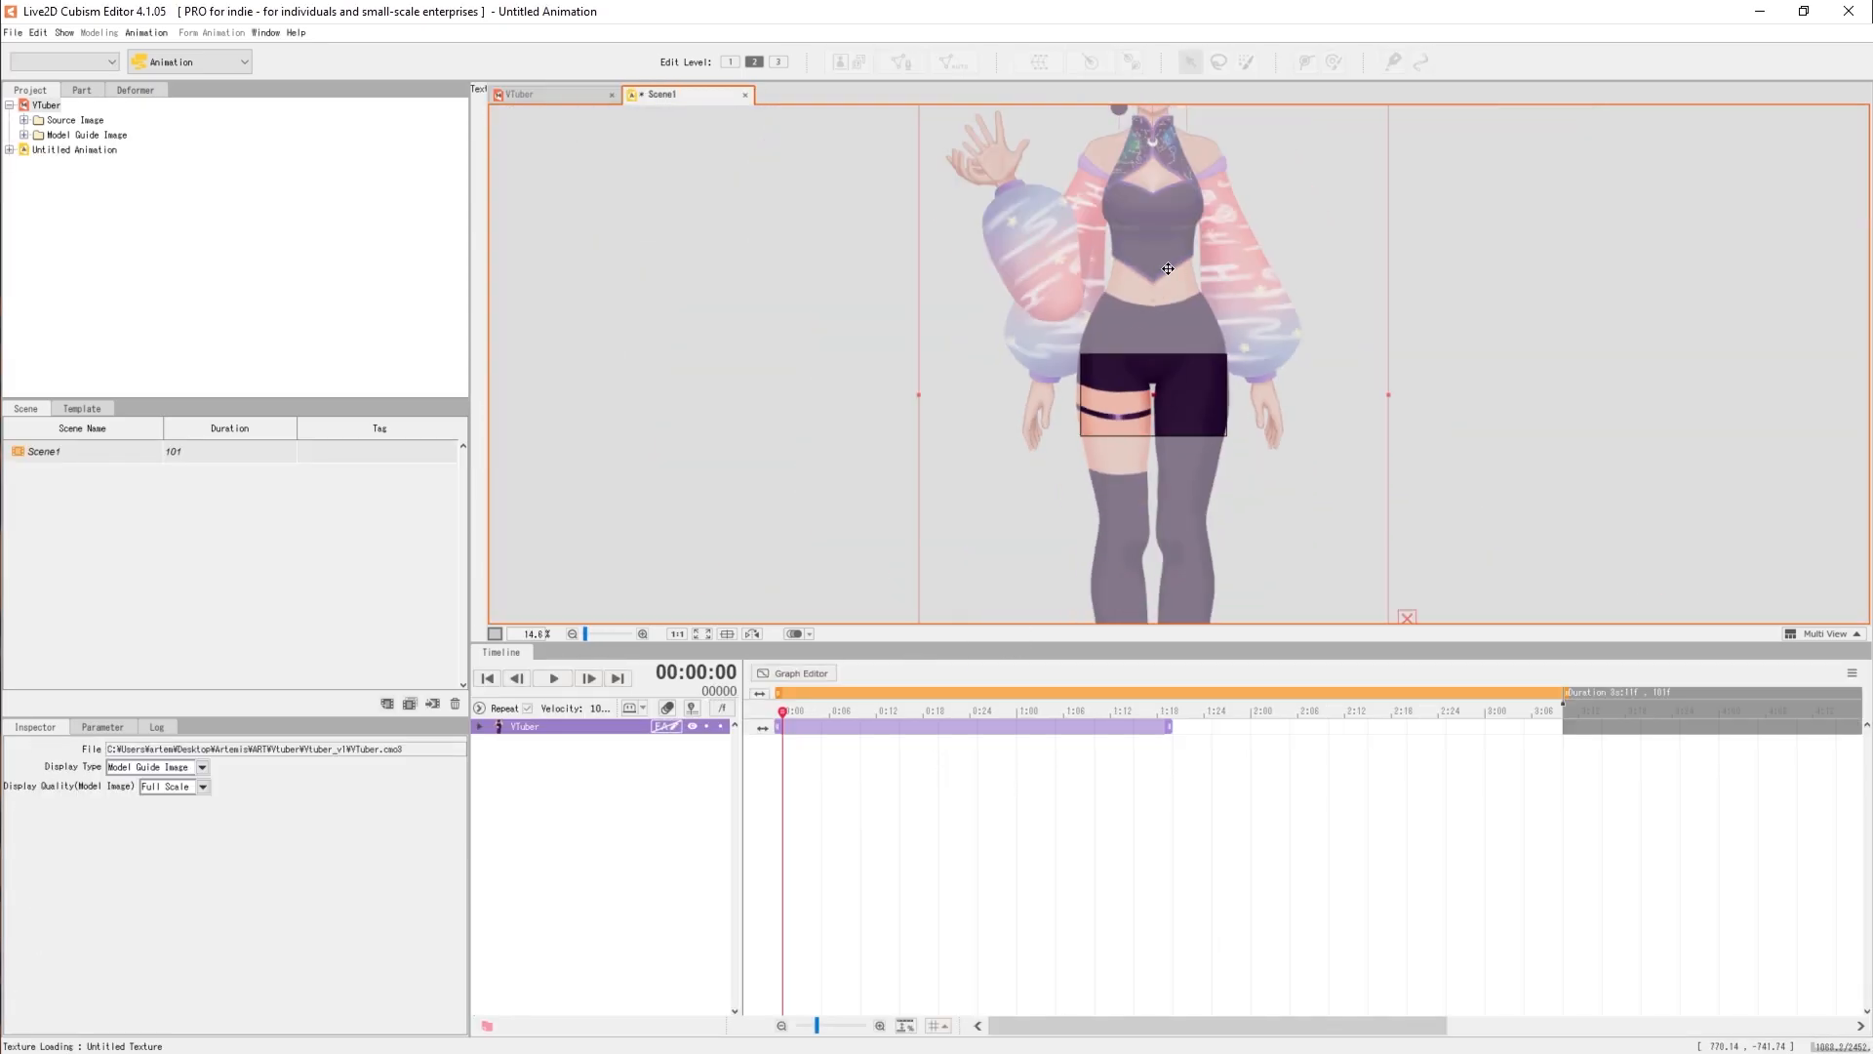
# Frame the model's head and upper body in the scene and extend the VTuber track to the end of the scene.
pyautogui.scroll(10, 1163, 308)
pyautogui.moveTo(1133, 365); pyautogui.dragTo(1168, 493)
pyautogui.scroll(6, 1172, 269)
pyautogui.click(1776, 451)
pyautogui.click(480, 540)
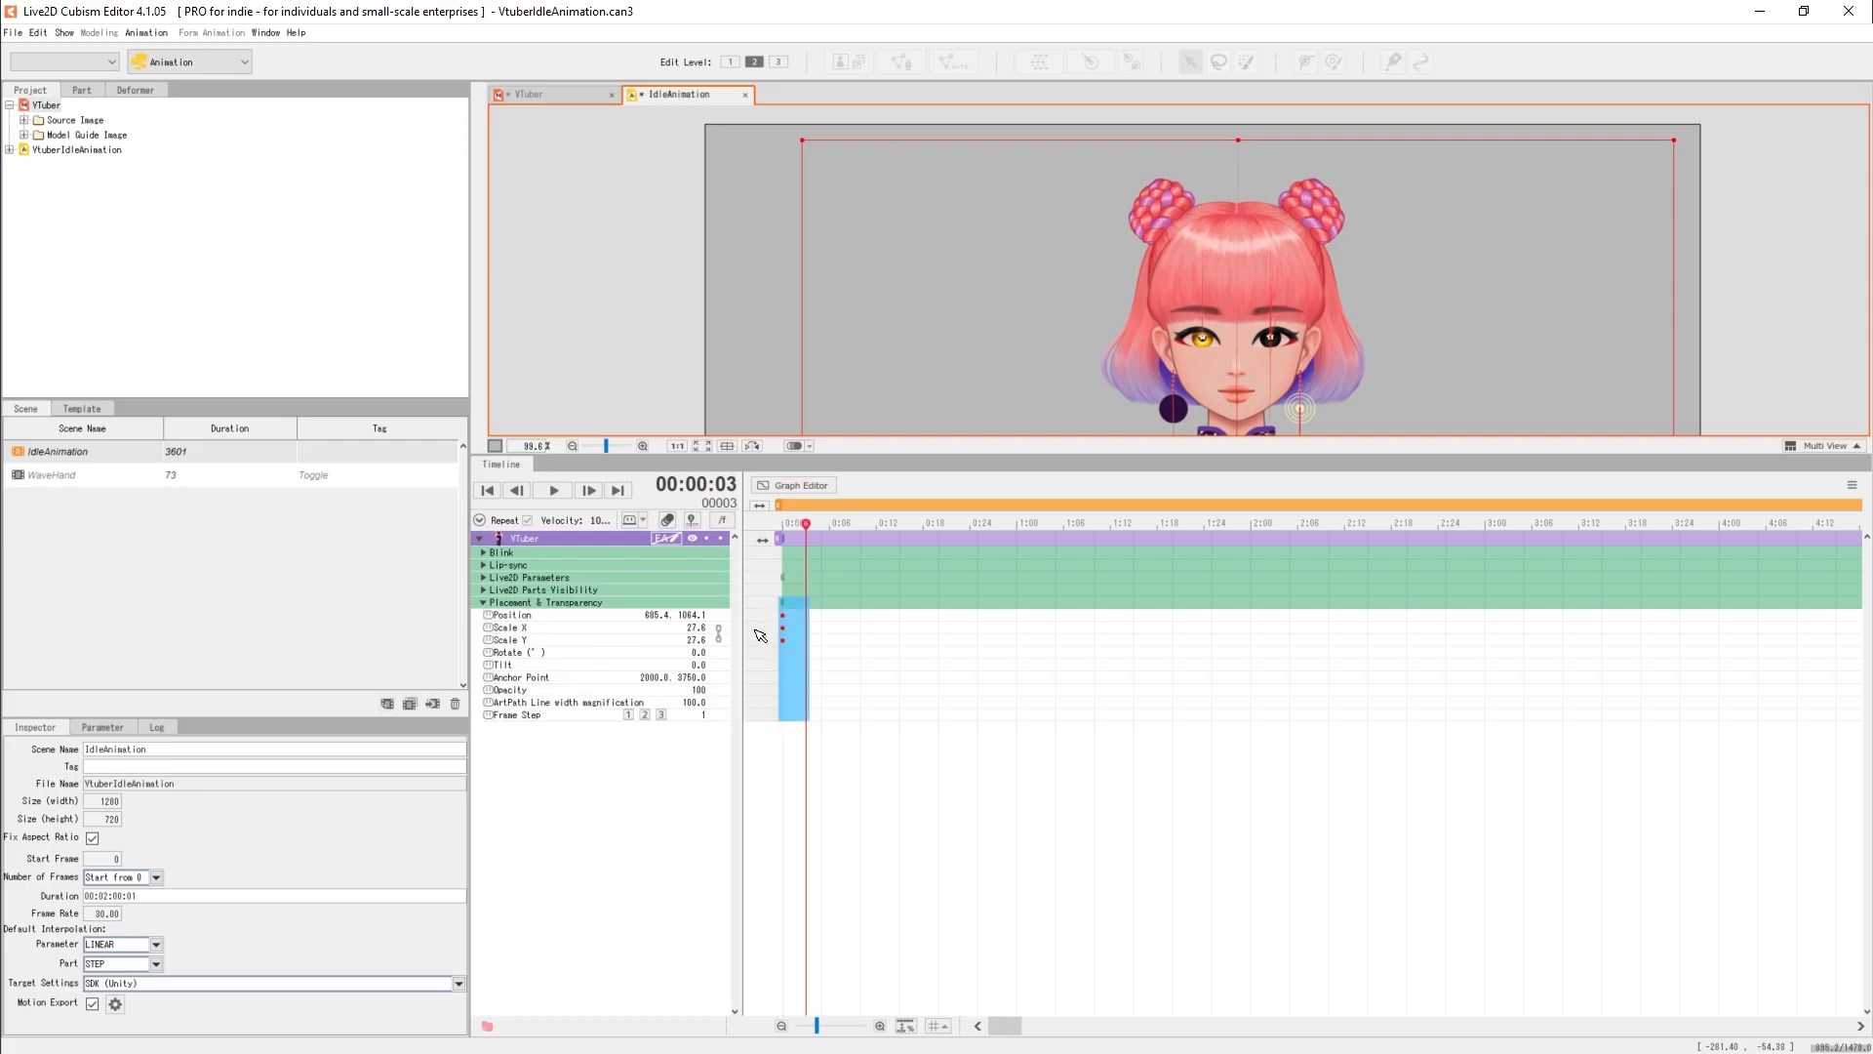
pyautogui.scroll(10, 1116, 322)
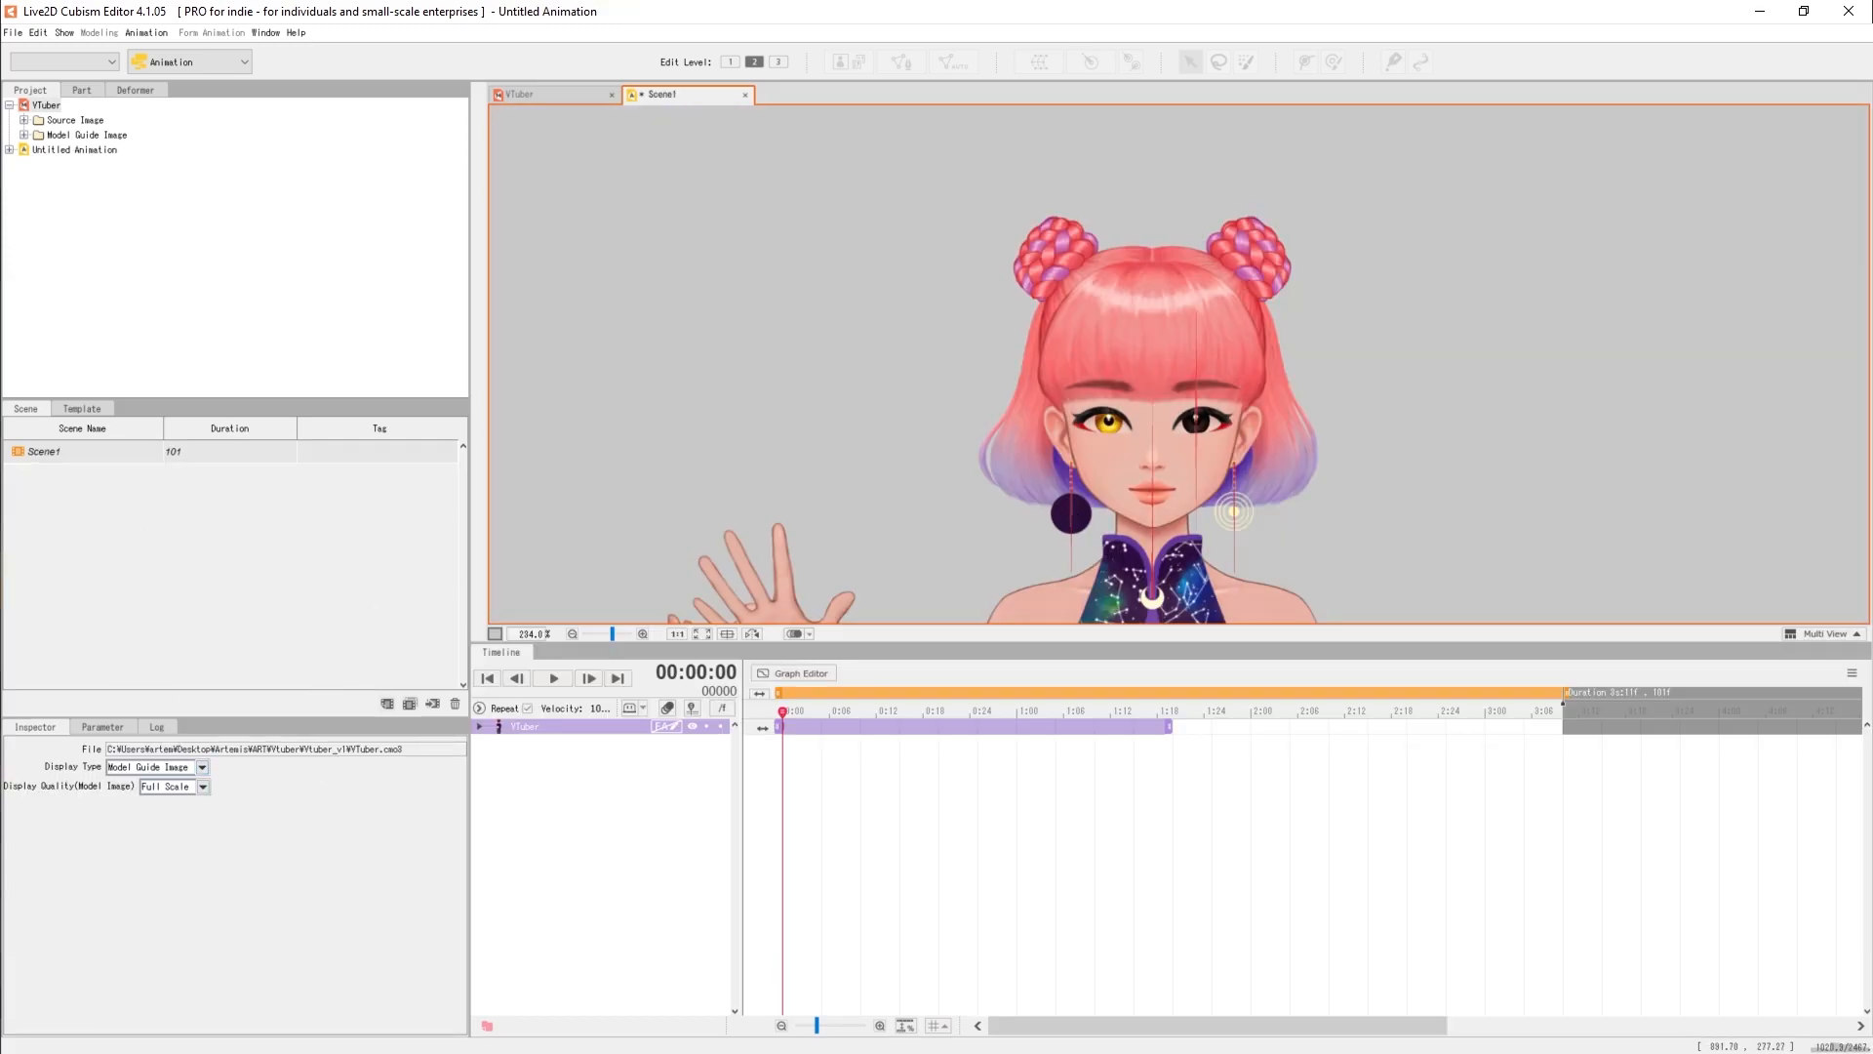
pyautogui.moveTo(1168, 726); pyautogui.dragTo(1558, 726)
pyautogui.click(480, 726)
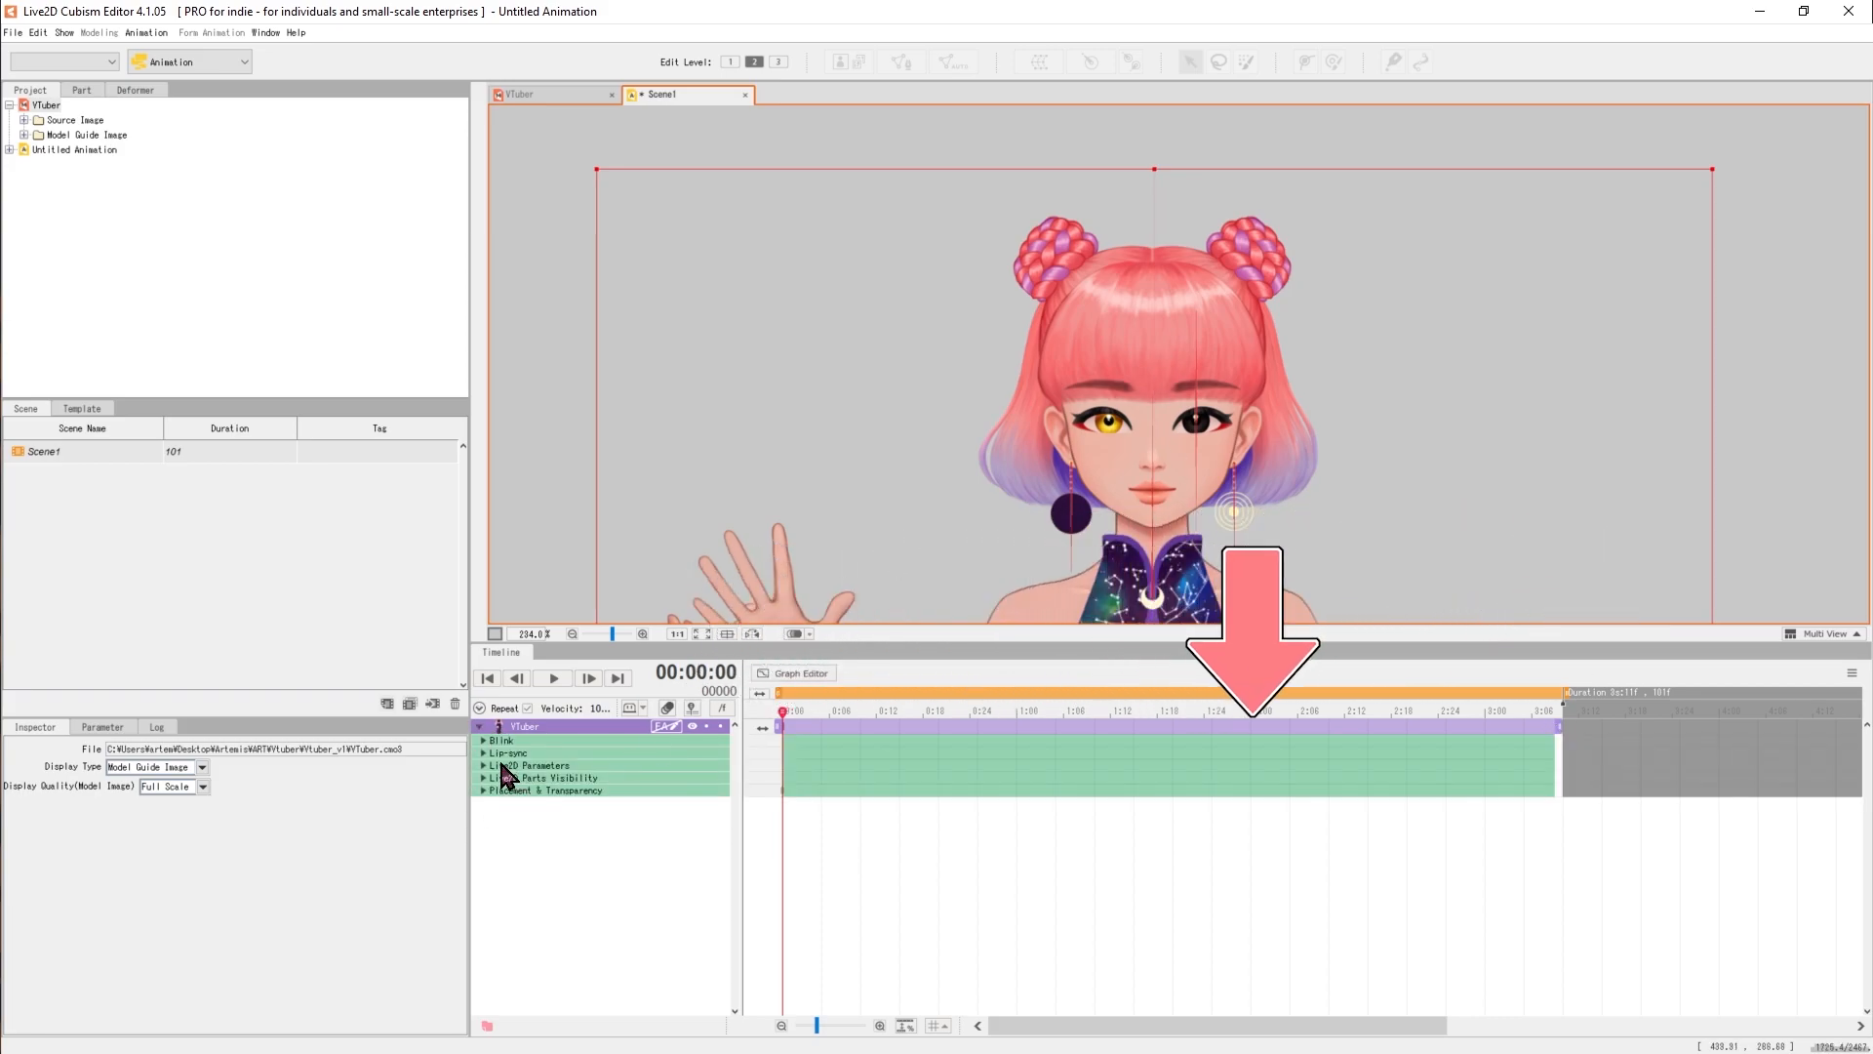
# Expand the track's Live2D parameters and key the long clock hand's ClockL parameter at 30 on frame 15.
pyautogui.click(483, 766)
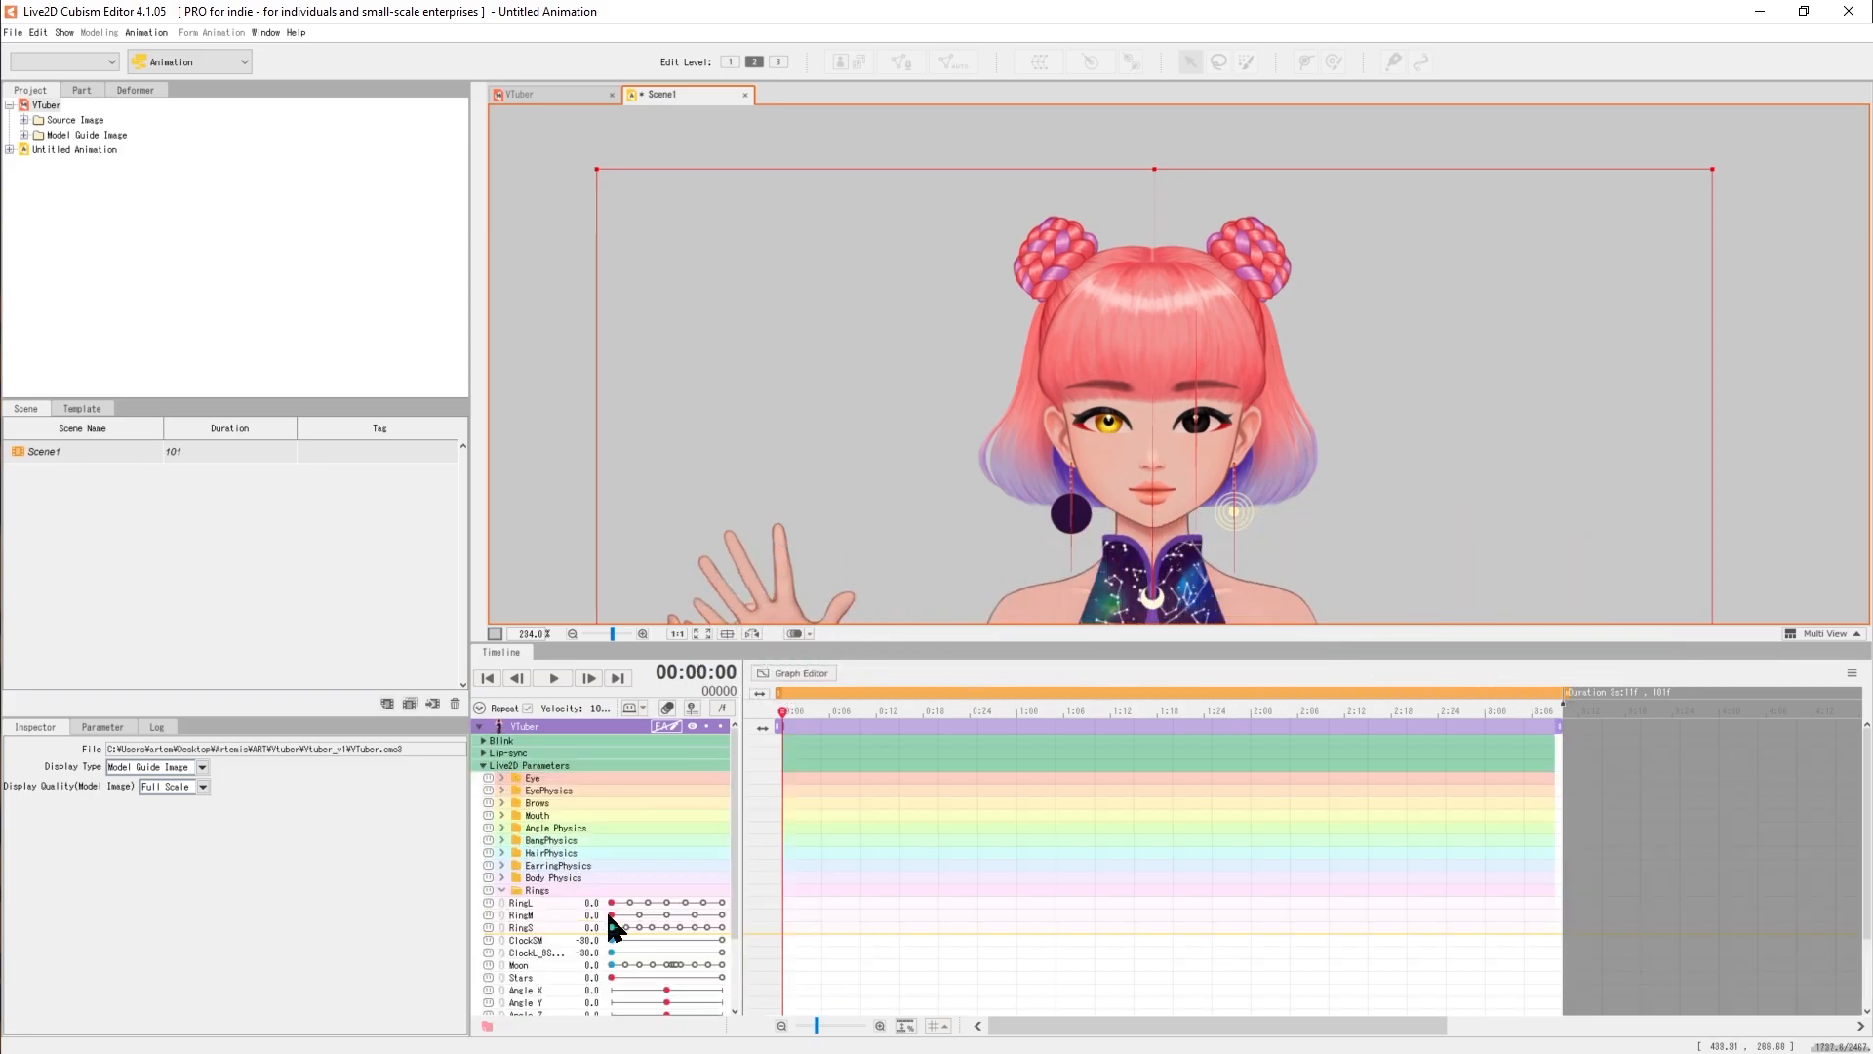
pyautogui.scroll(-2, 600, 897)
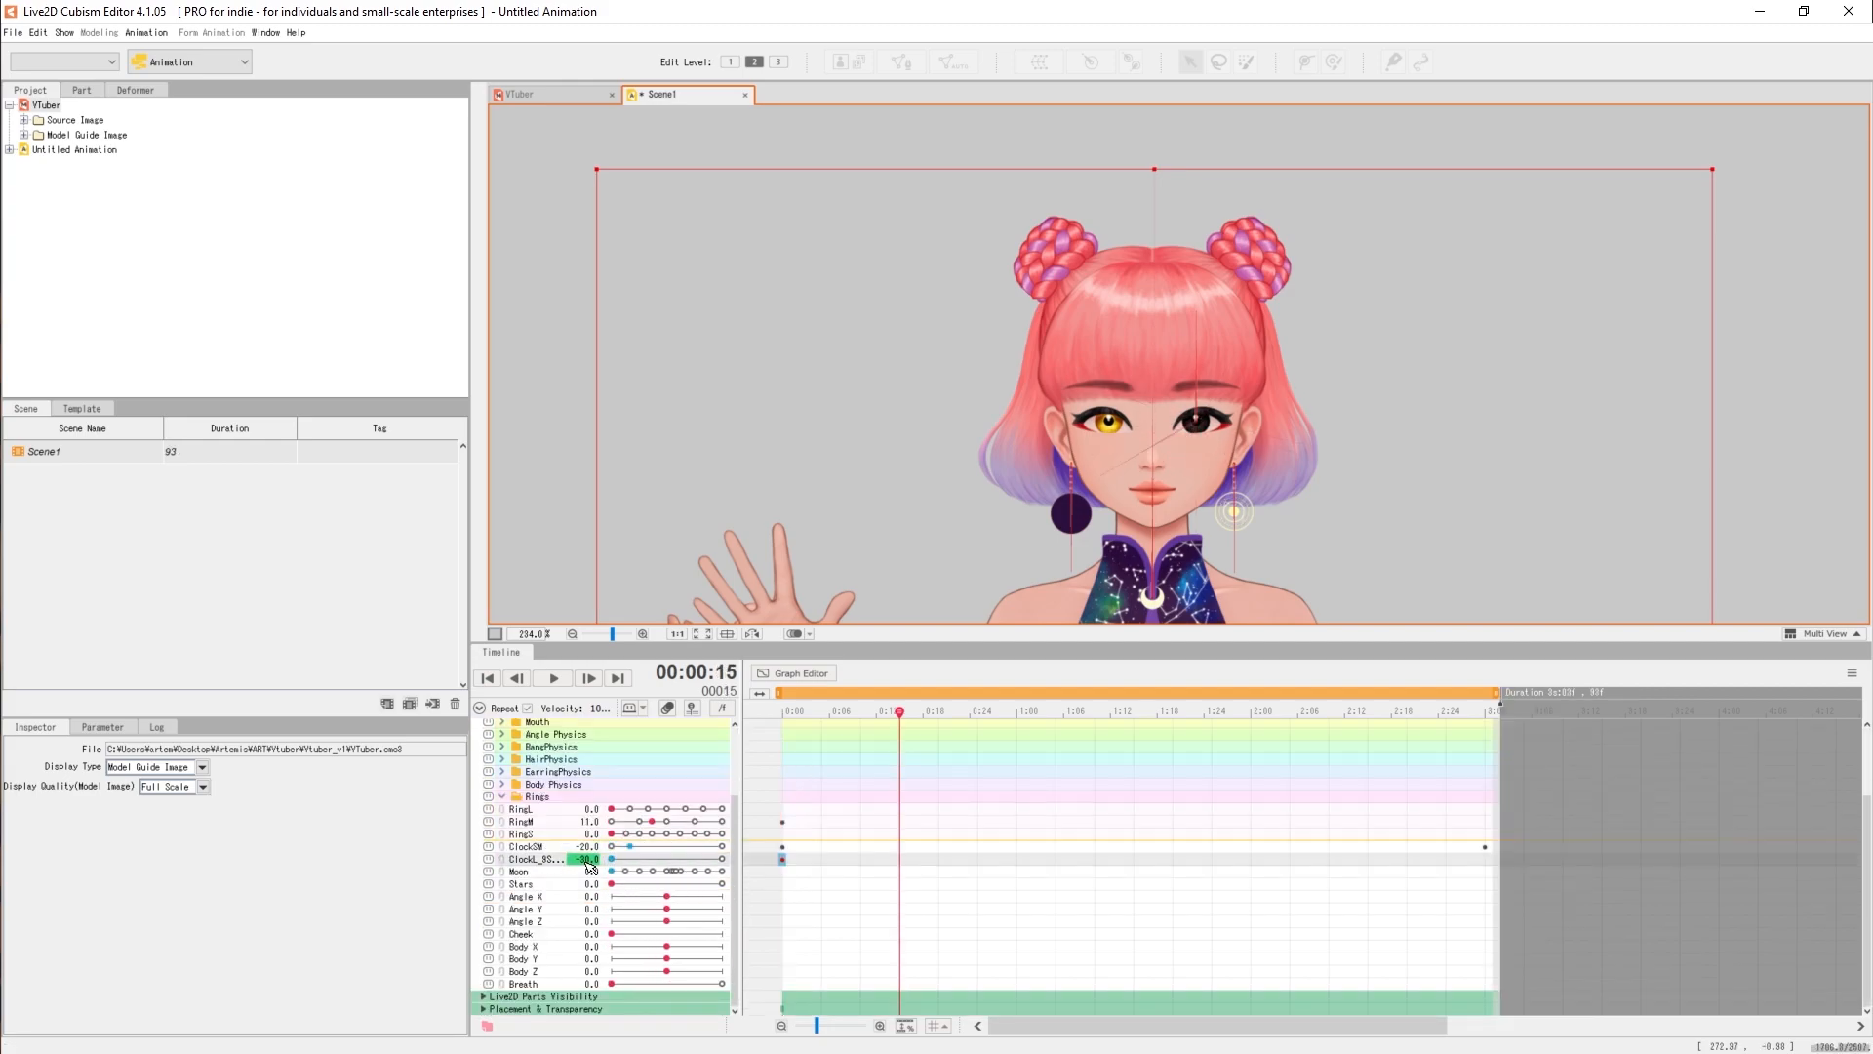
pyautogui.click(587, 860)
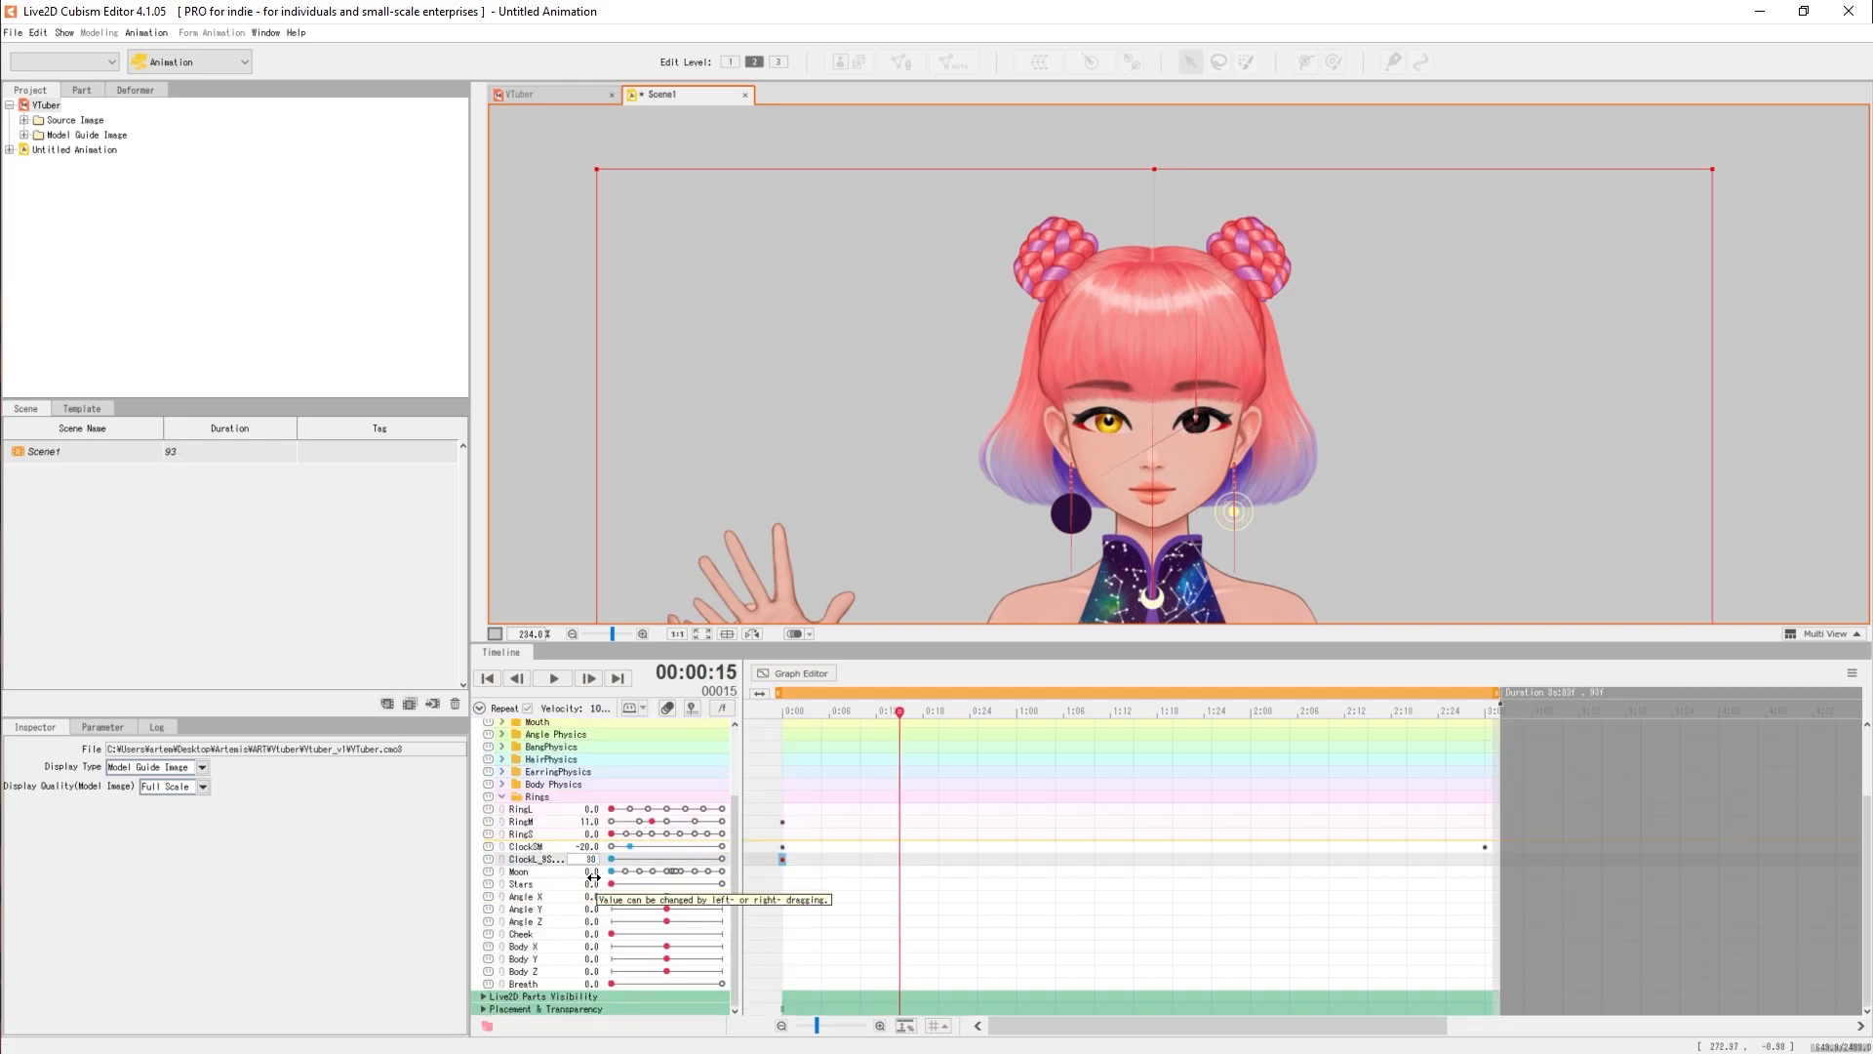
pyautogui.write('30')
pyautogui.press('Return')
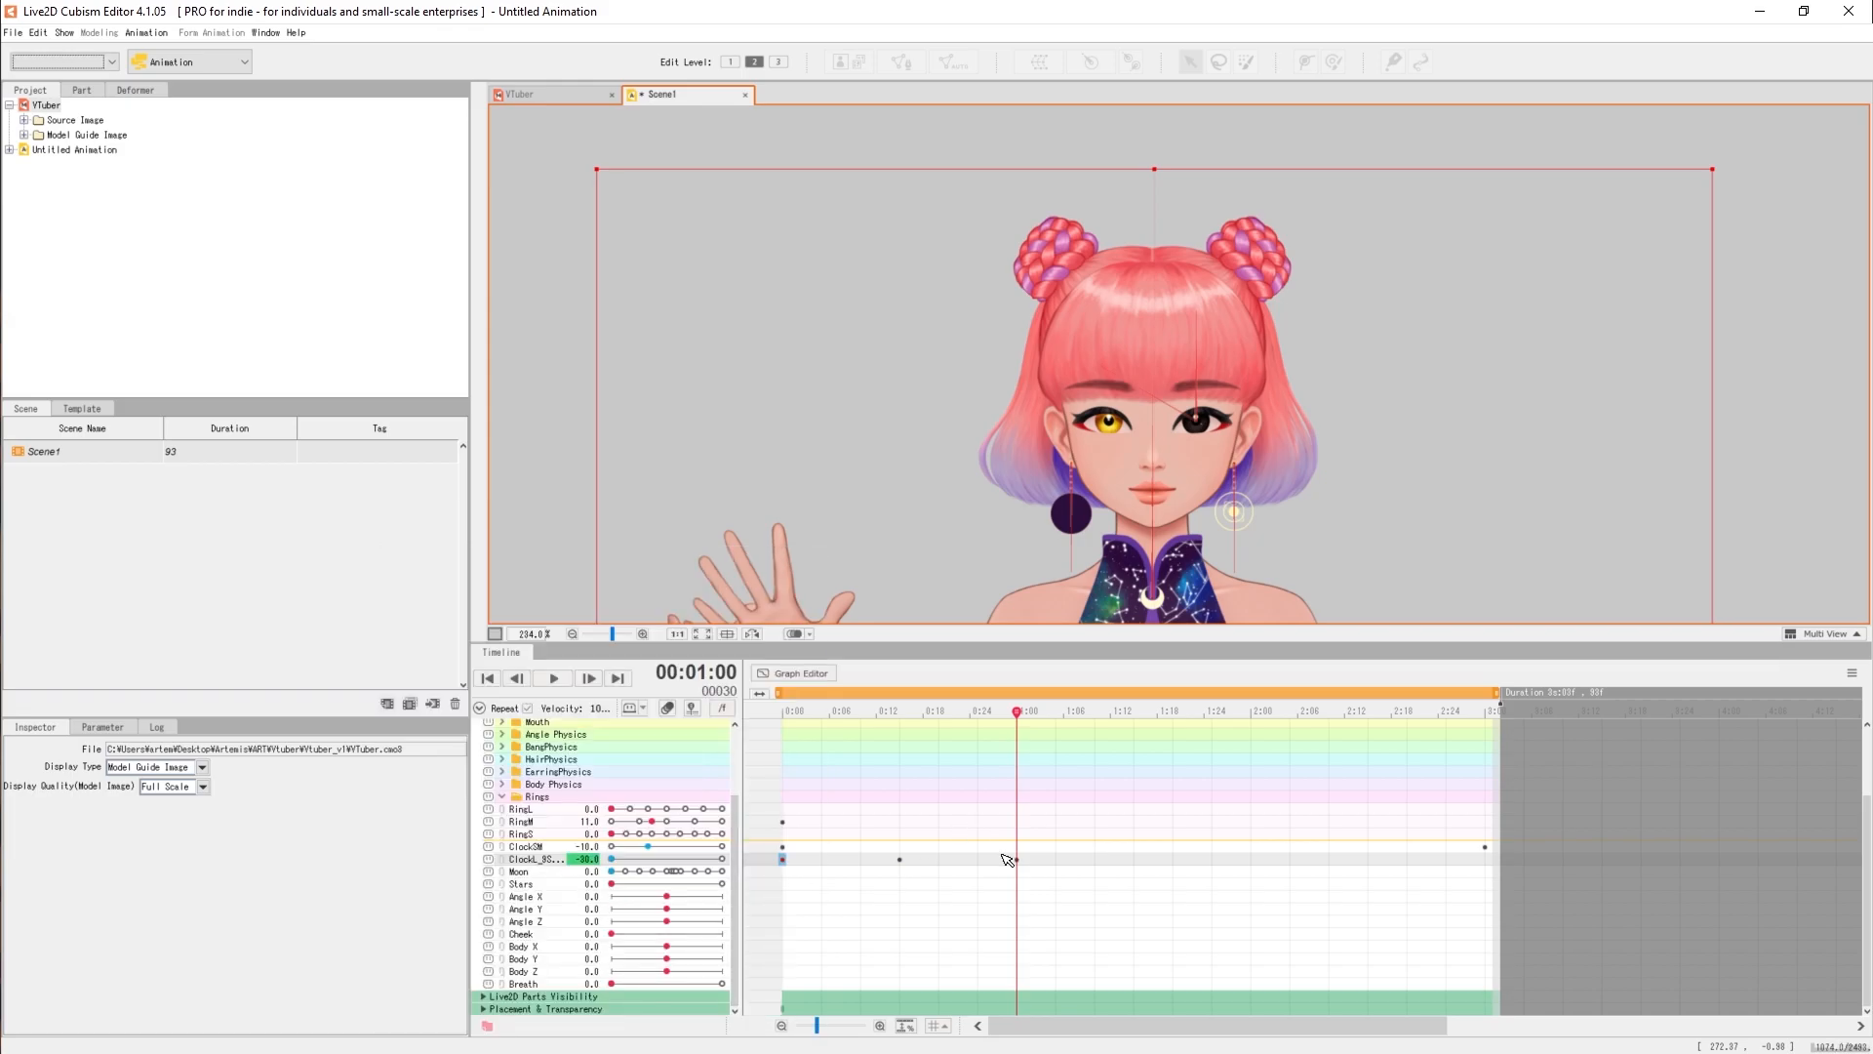
pyautogui.rightClick(898, 856)
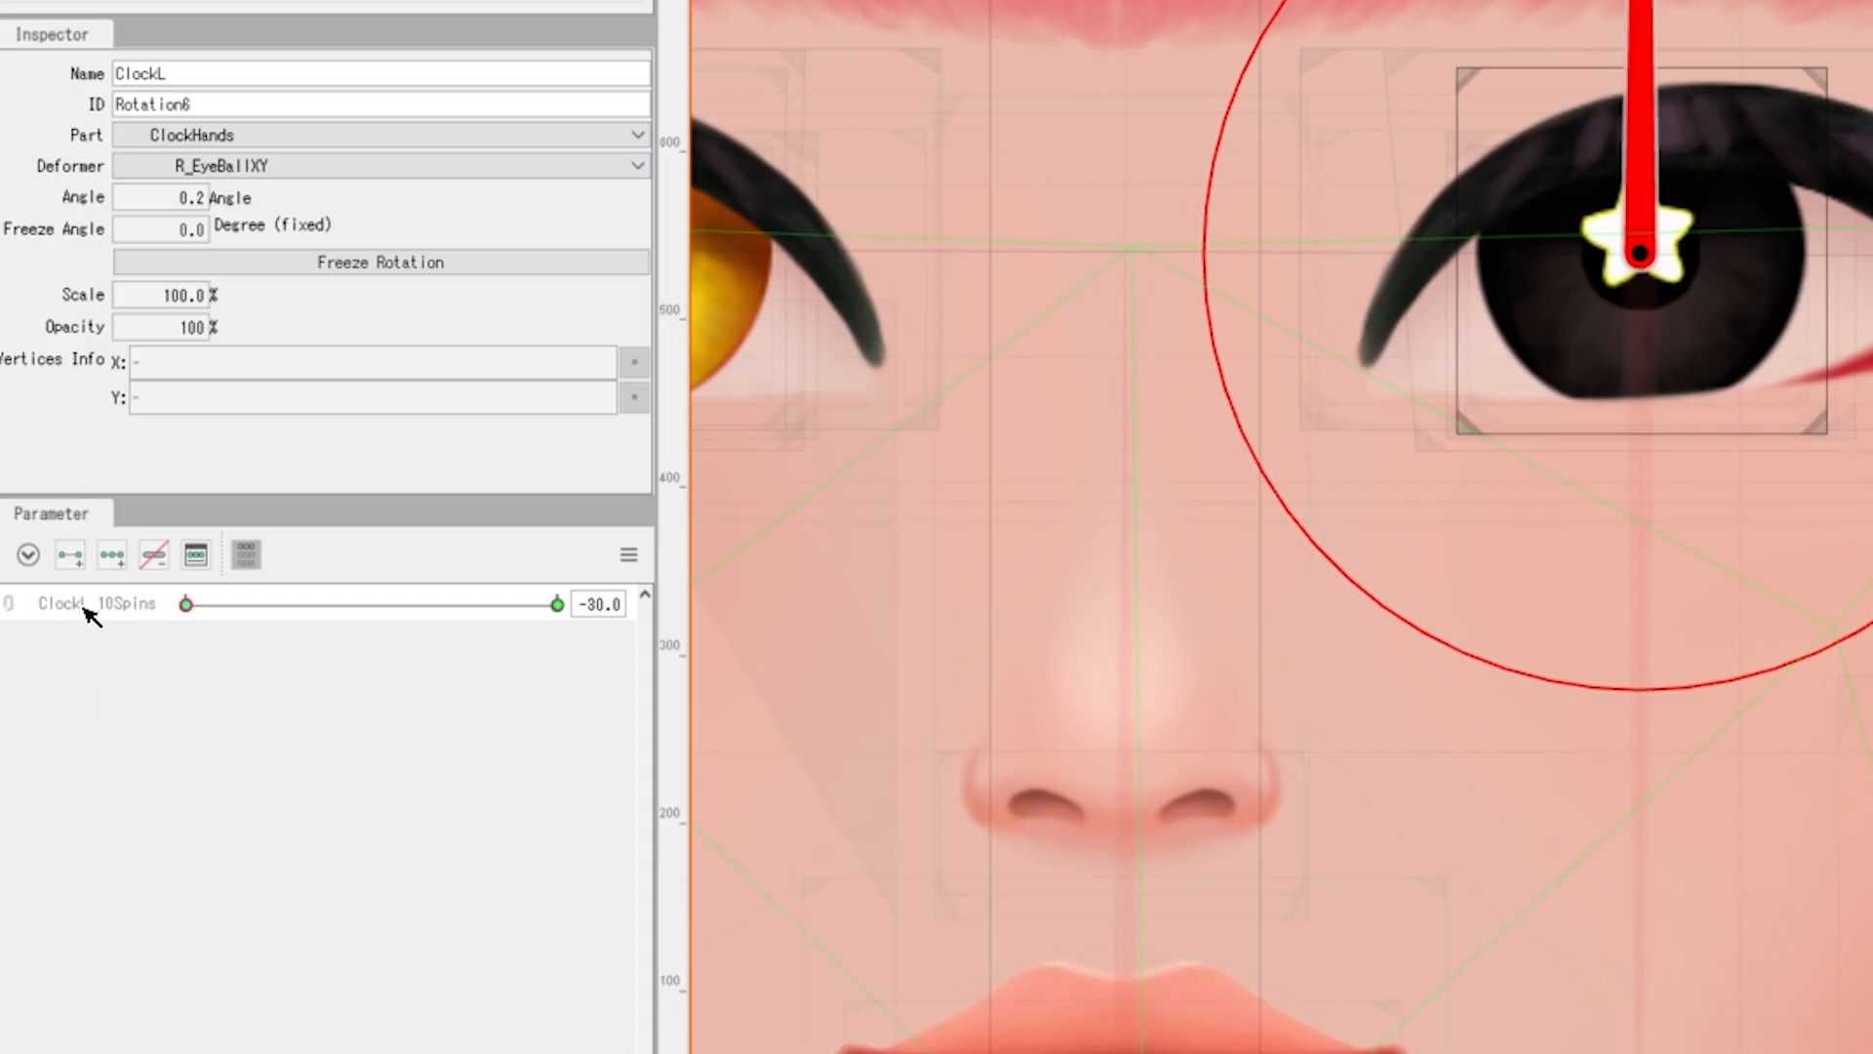
# Enable Repeat for ClockL_10Spins with a range of -30 to 30, and scrub the animation to check the repeating spins.
pyautogui.doubleClick(96, 603)
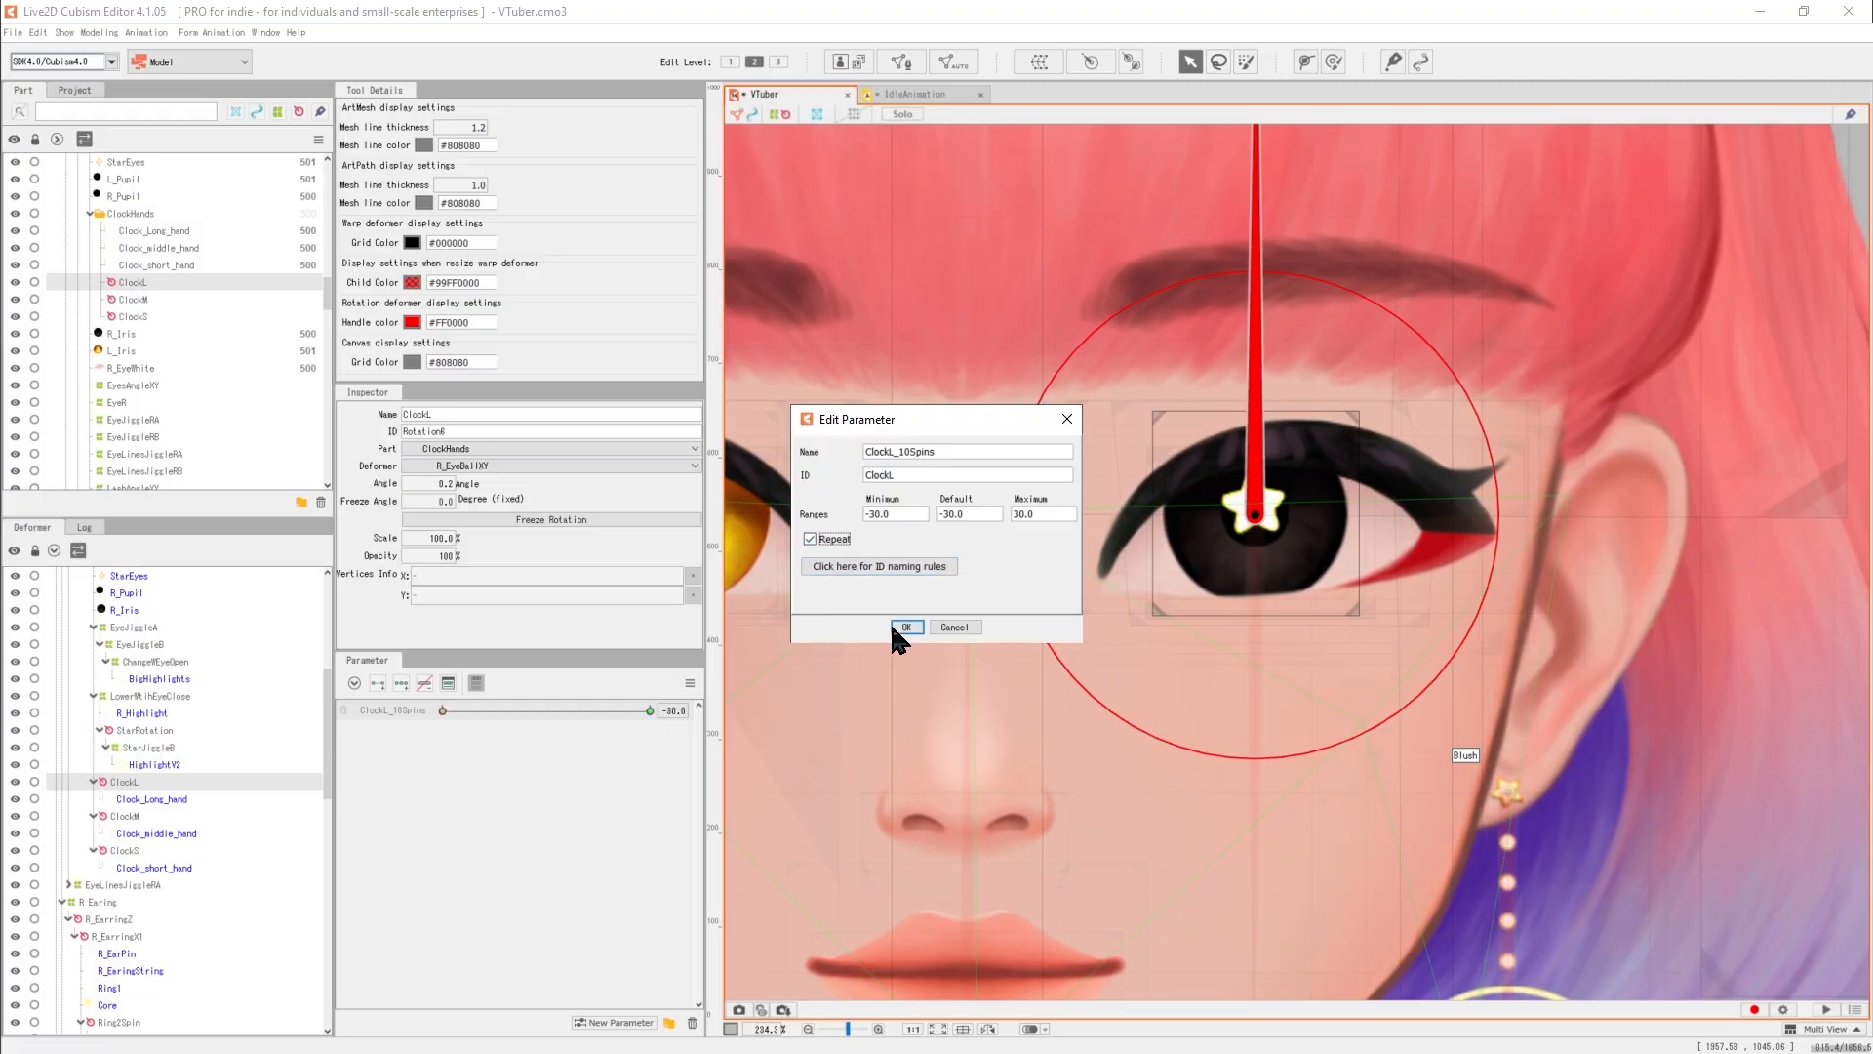
pyautogui.click(1017, 455)
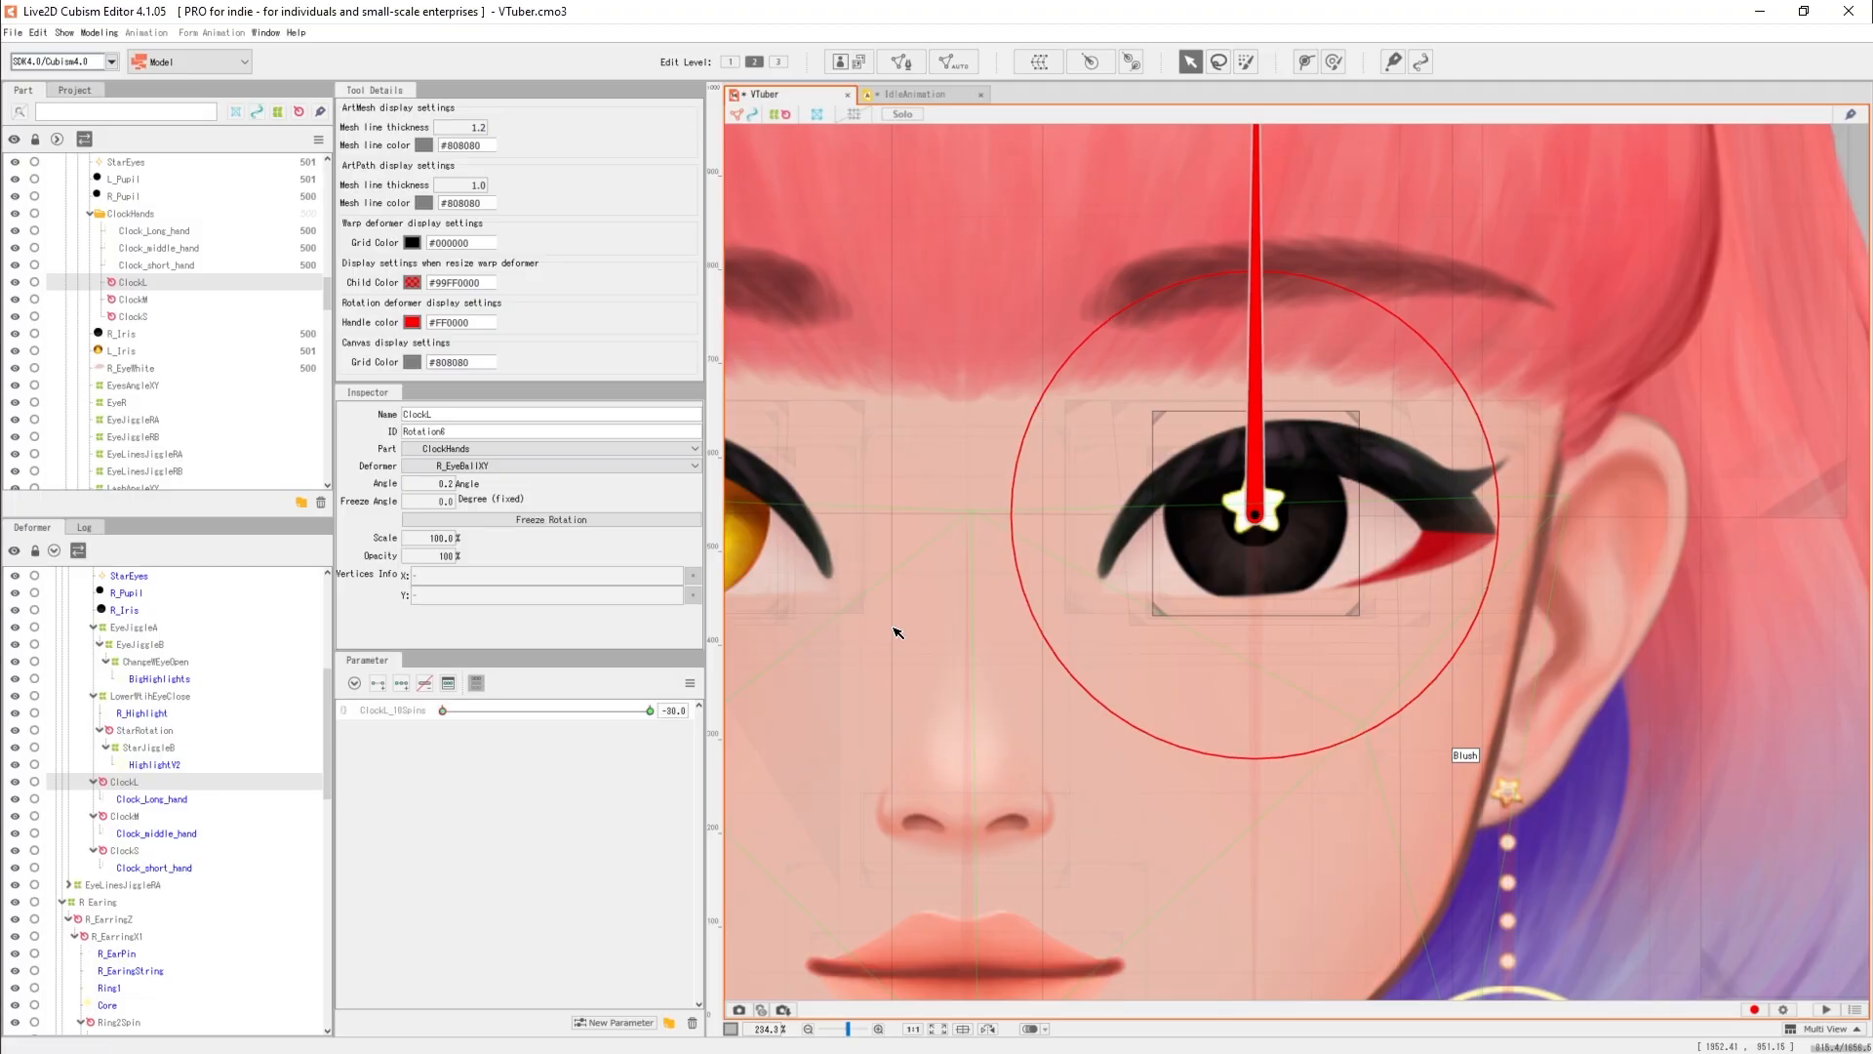
pyautogui.moveTo(185, 604); pyautogui.dragTo(212, 604)
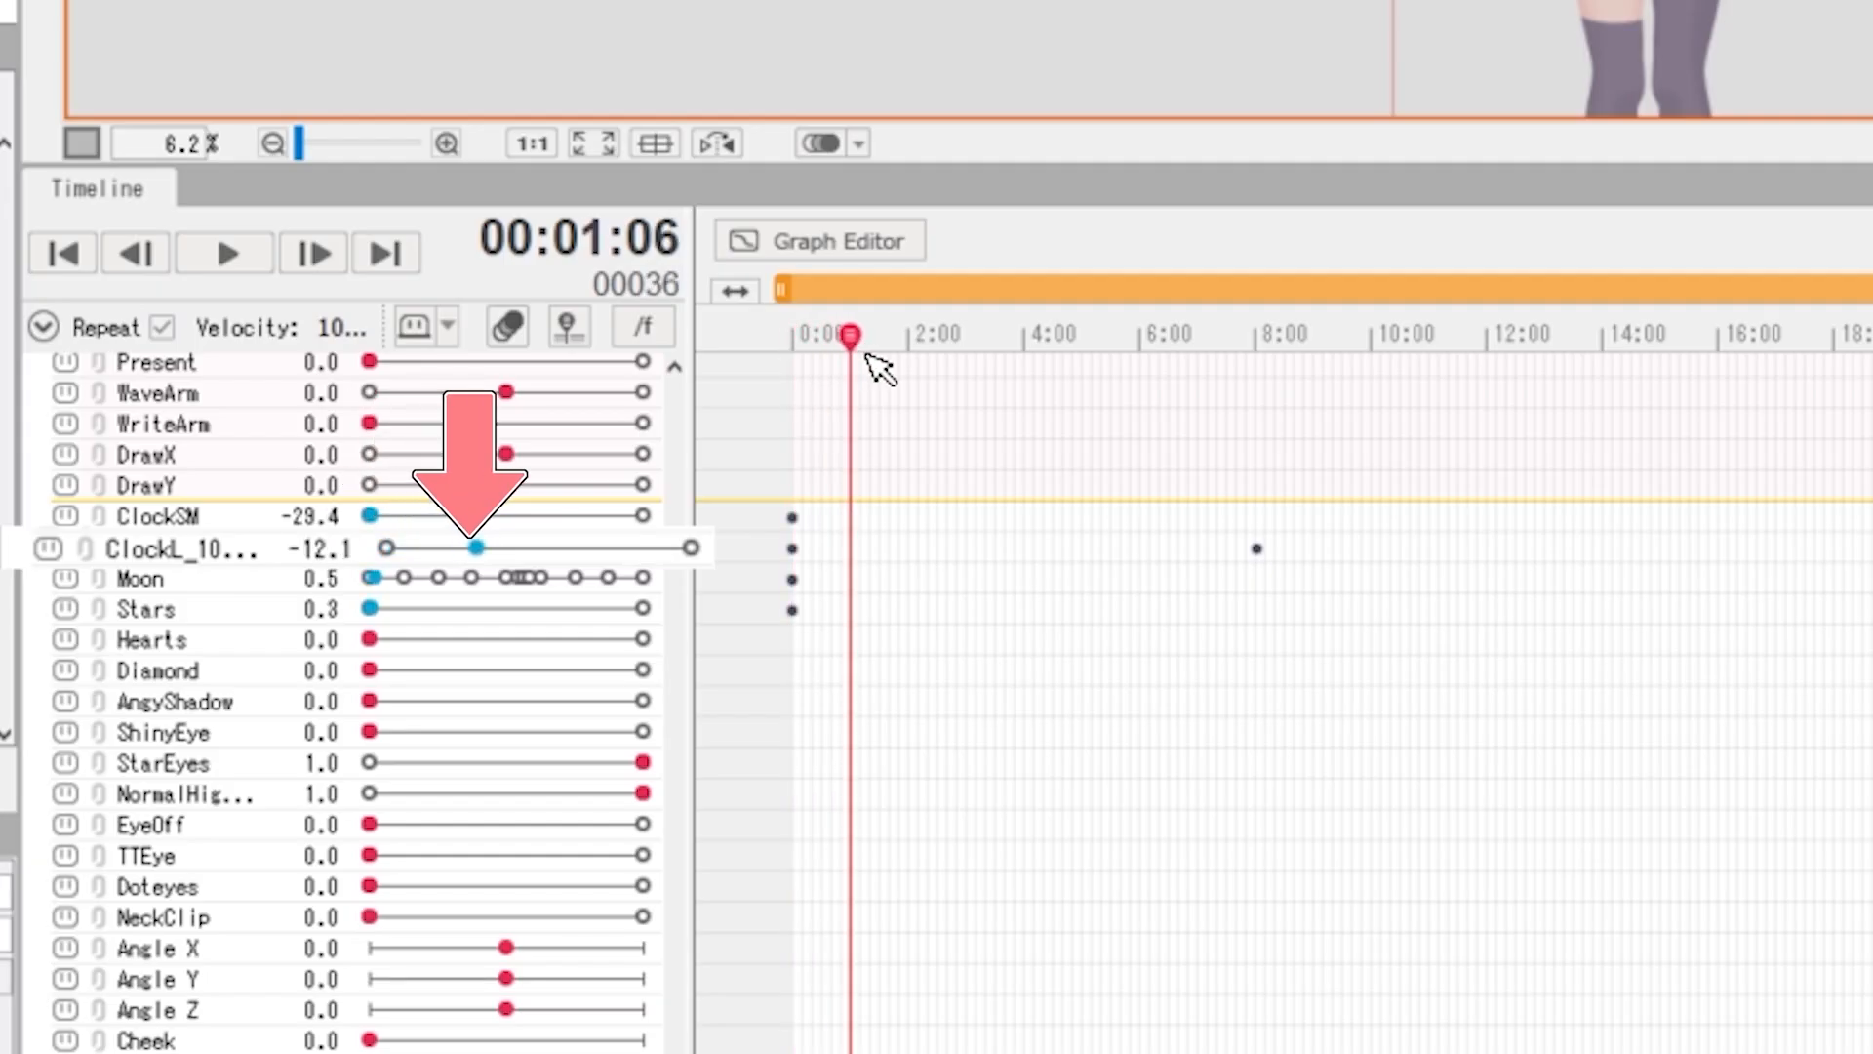
pyautogui.moveTo(857, 366); pyautogui.dragTo(1183, 395)
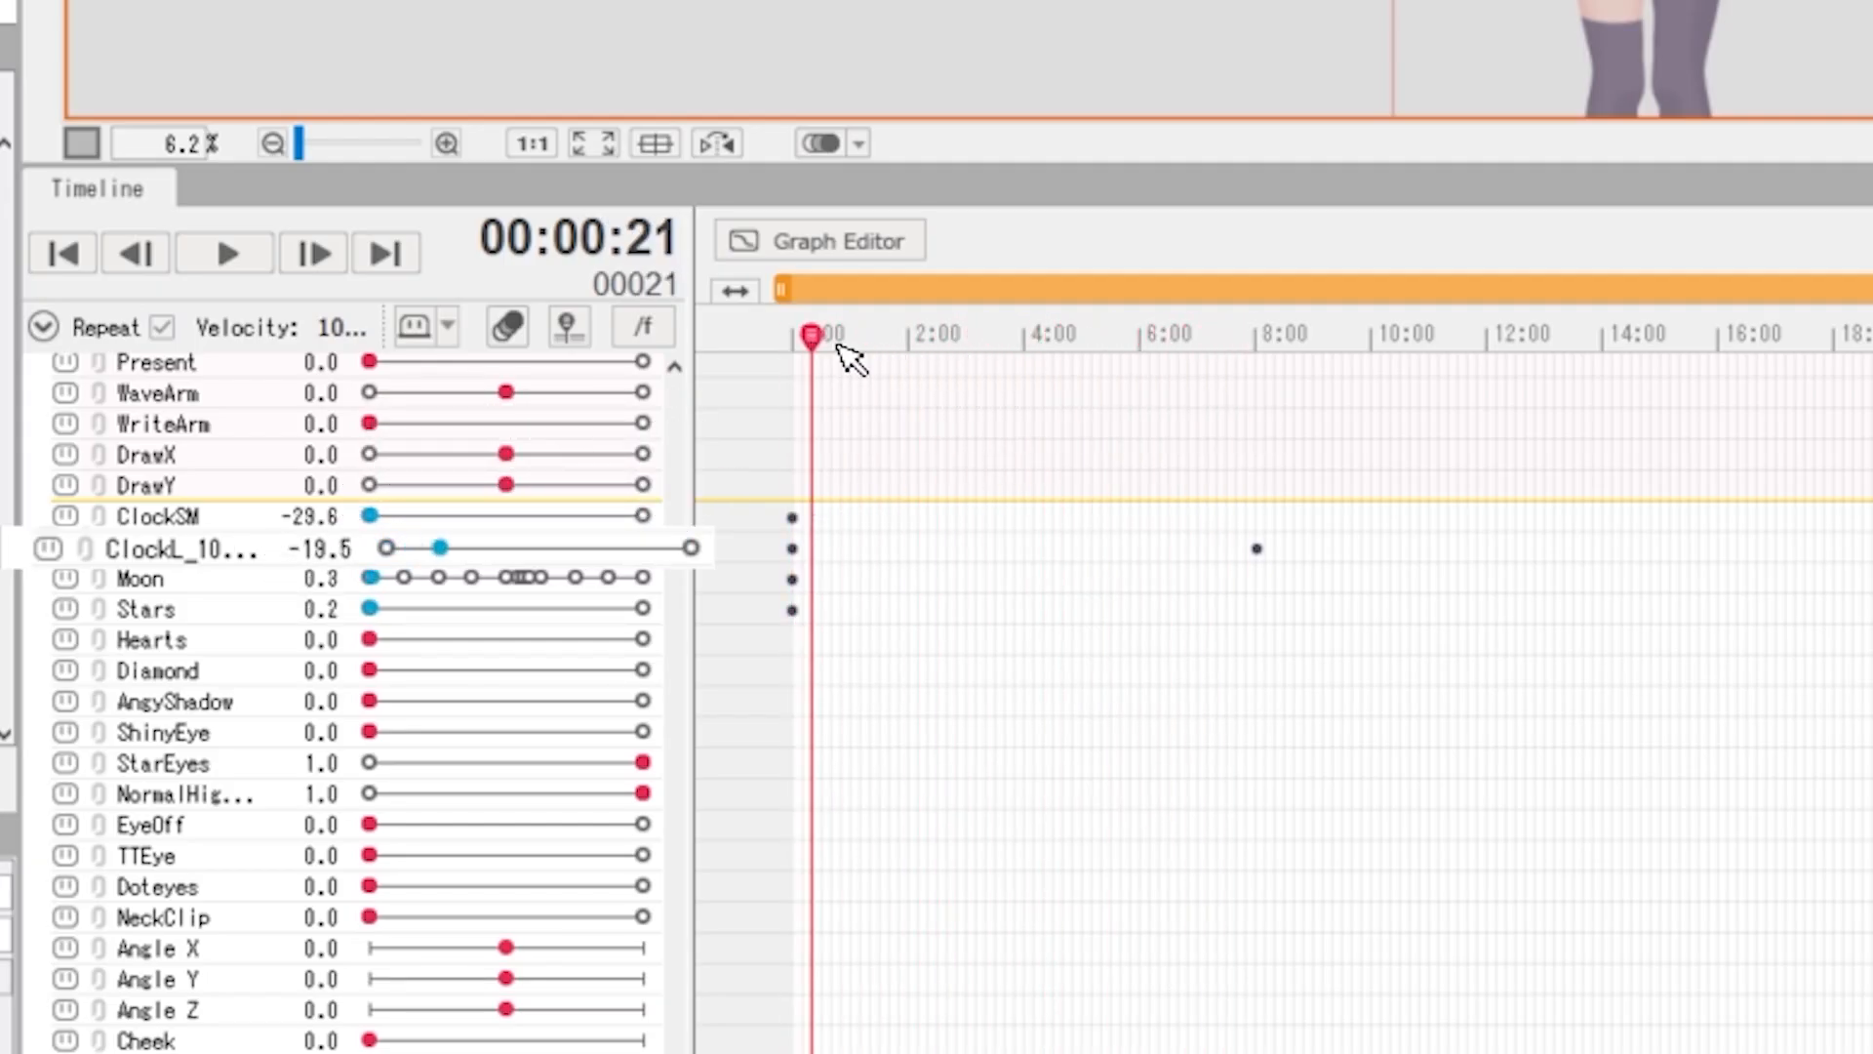
pyautogui.moveTo(841, 346); pyautogui.dragTo(1187, 370)
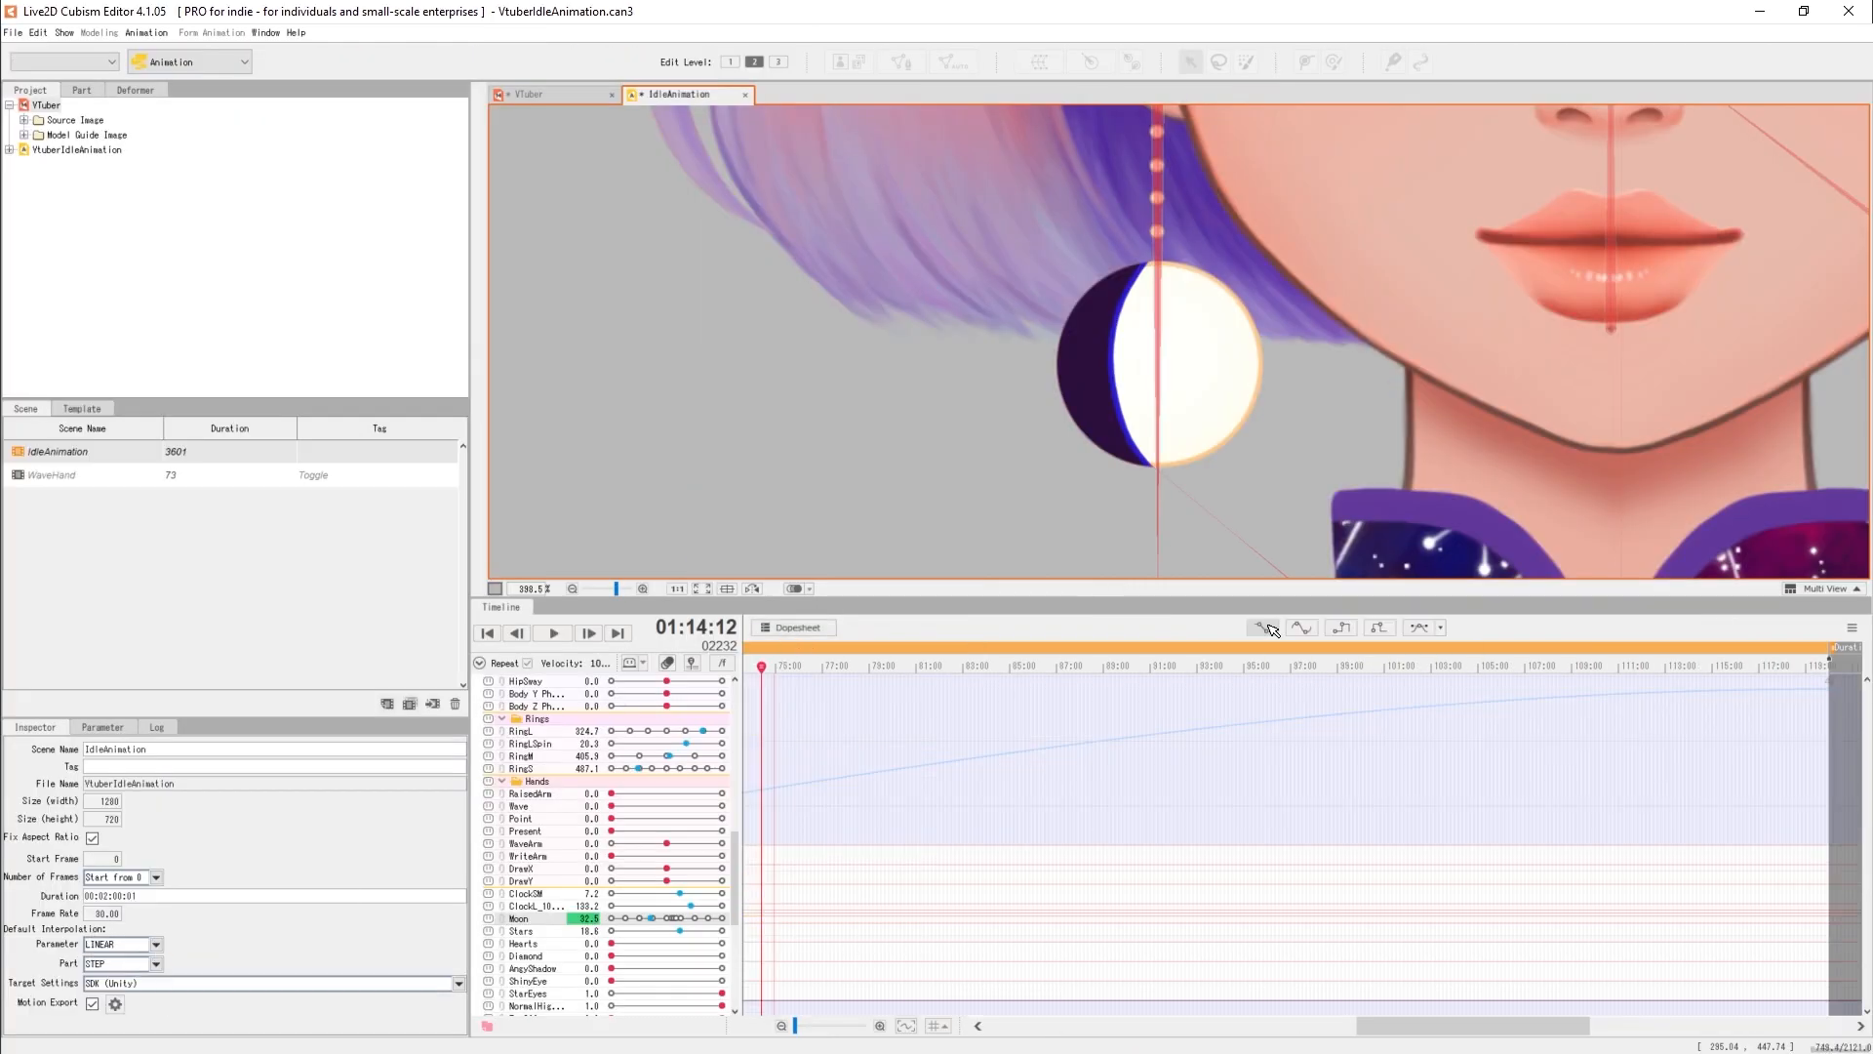
# Make the Moon parameter's animation curve linear in the Graph Editor.
pyautogui.moveTo(1251, 725); pyautogui.dragTo(1258, 774)
pyautogui.click(1261, 629)
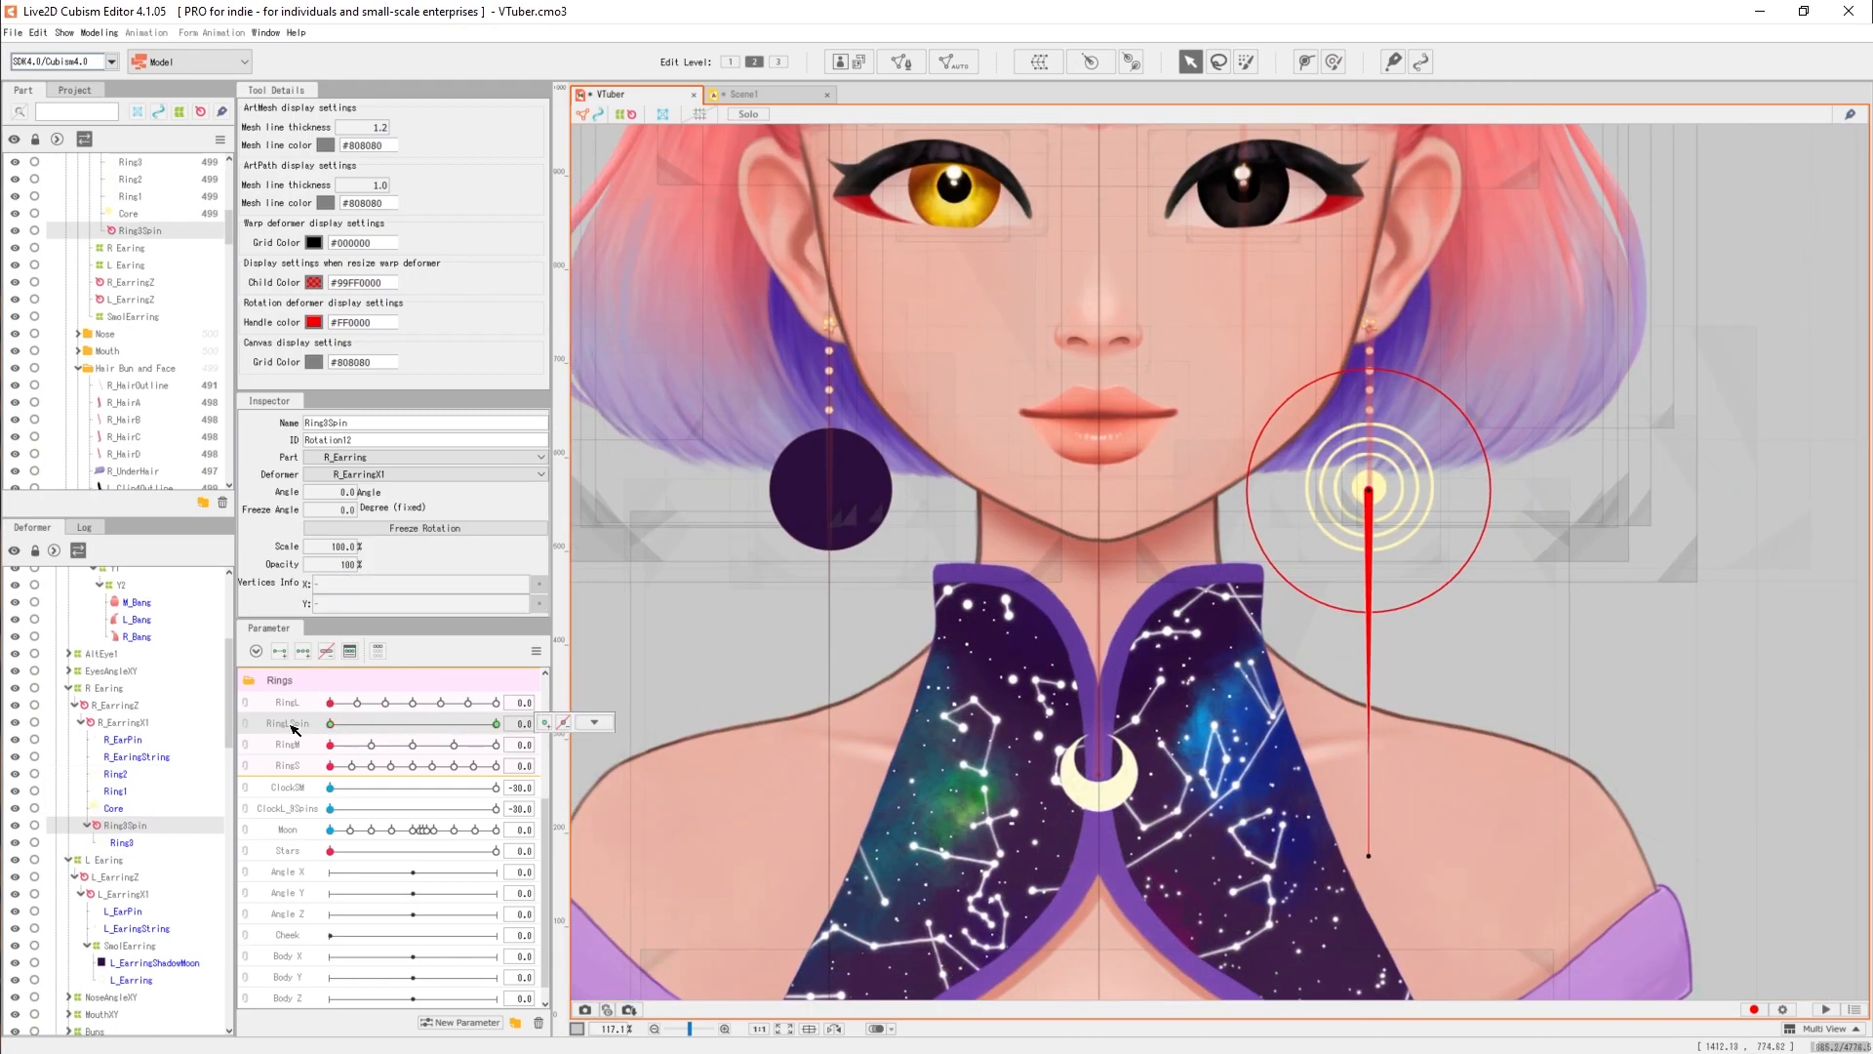
# Sweep RingLSpin to 30 and inspect Ring3 together with its parent rotation deformer Ring3Spin.
pyautogui.moveTo(332, 725); pyautogui.dragTo(496, 725)
pyautogui.scroll(10, 1356, 508)
pyautogui.click(122, 843)
pyautogui.click(125, 828)
pyautogui.scroll(3, 1432, 430)
pyautogui.click(117, 842)
pyautogui.scroll(-10, 1304, 457)
pyautogui.doubleClick(339, 535)
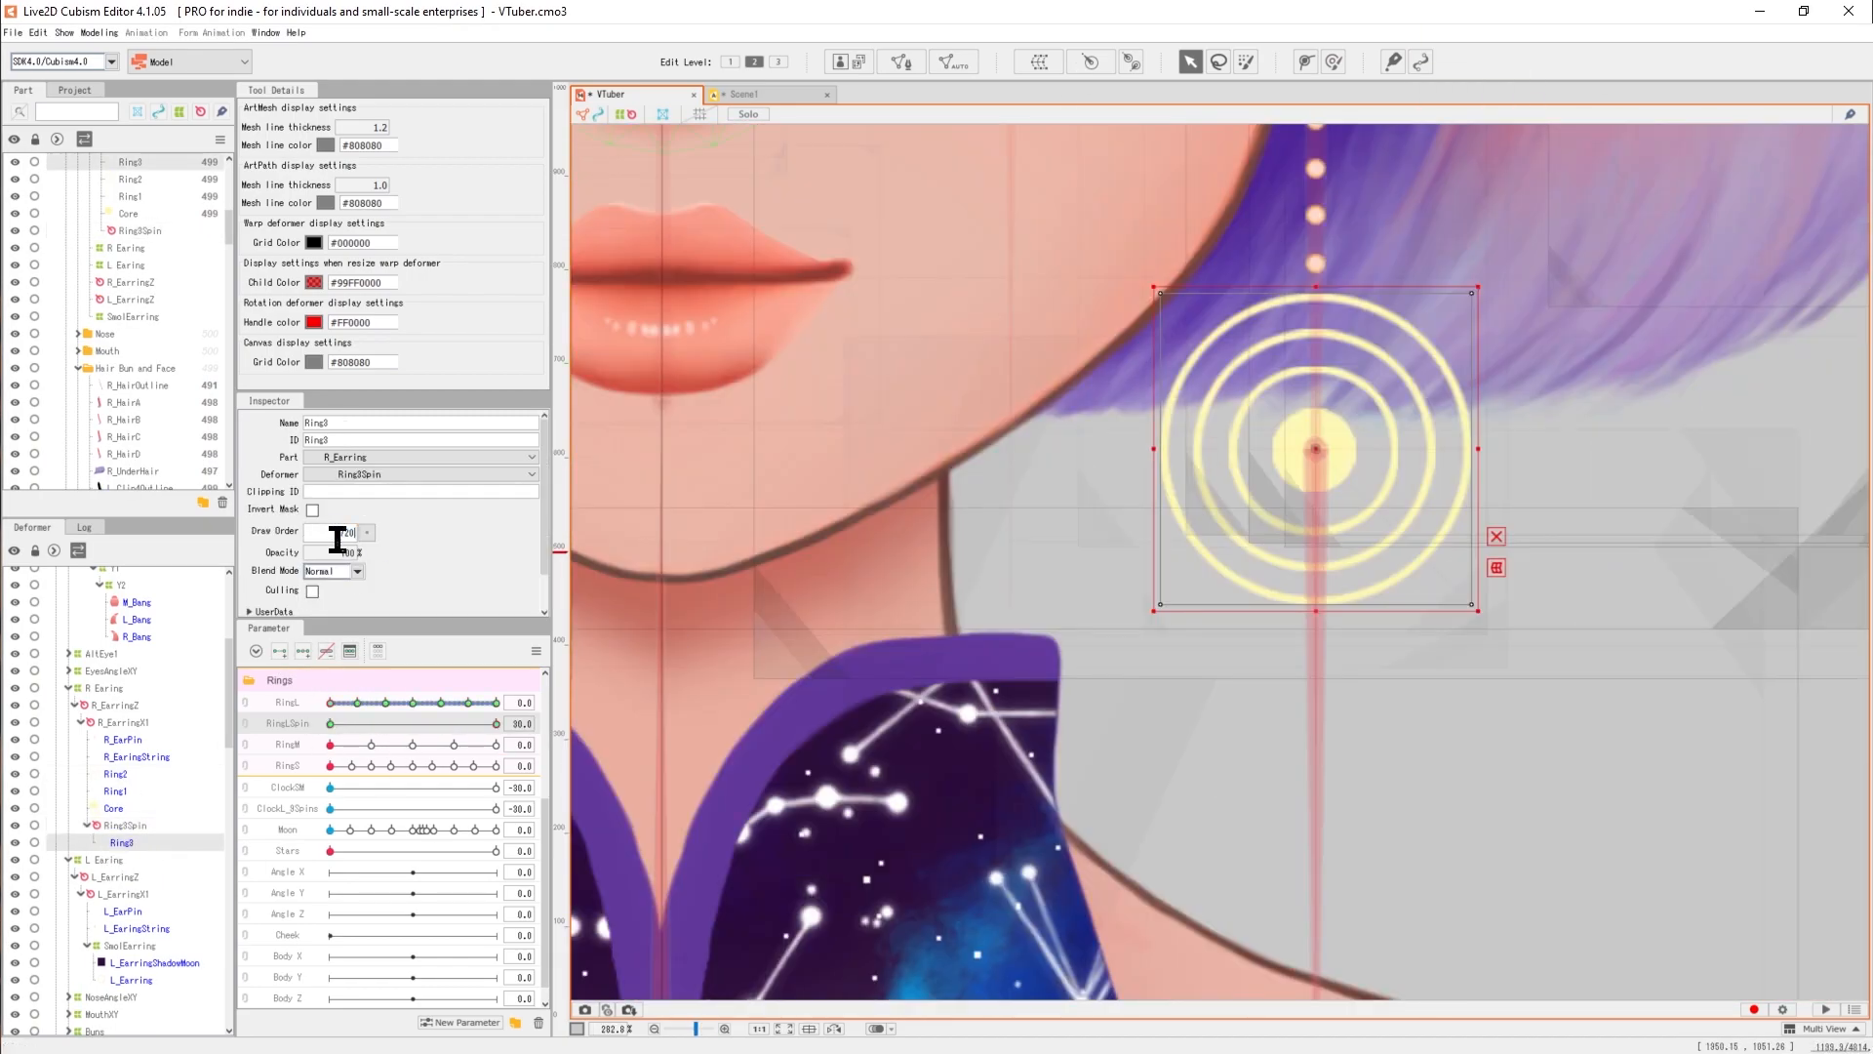
pyautogui.click(132, 823)
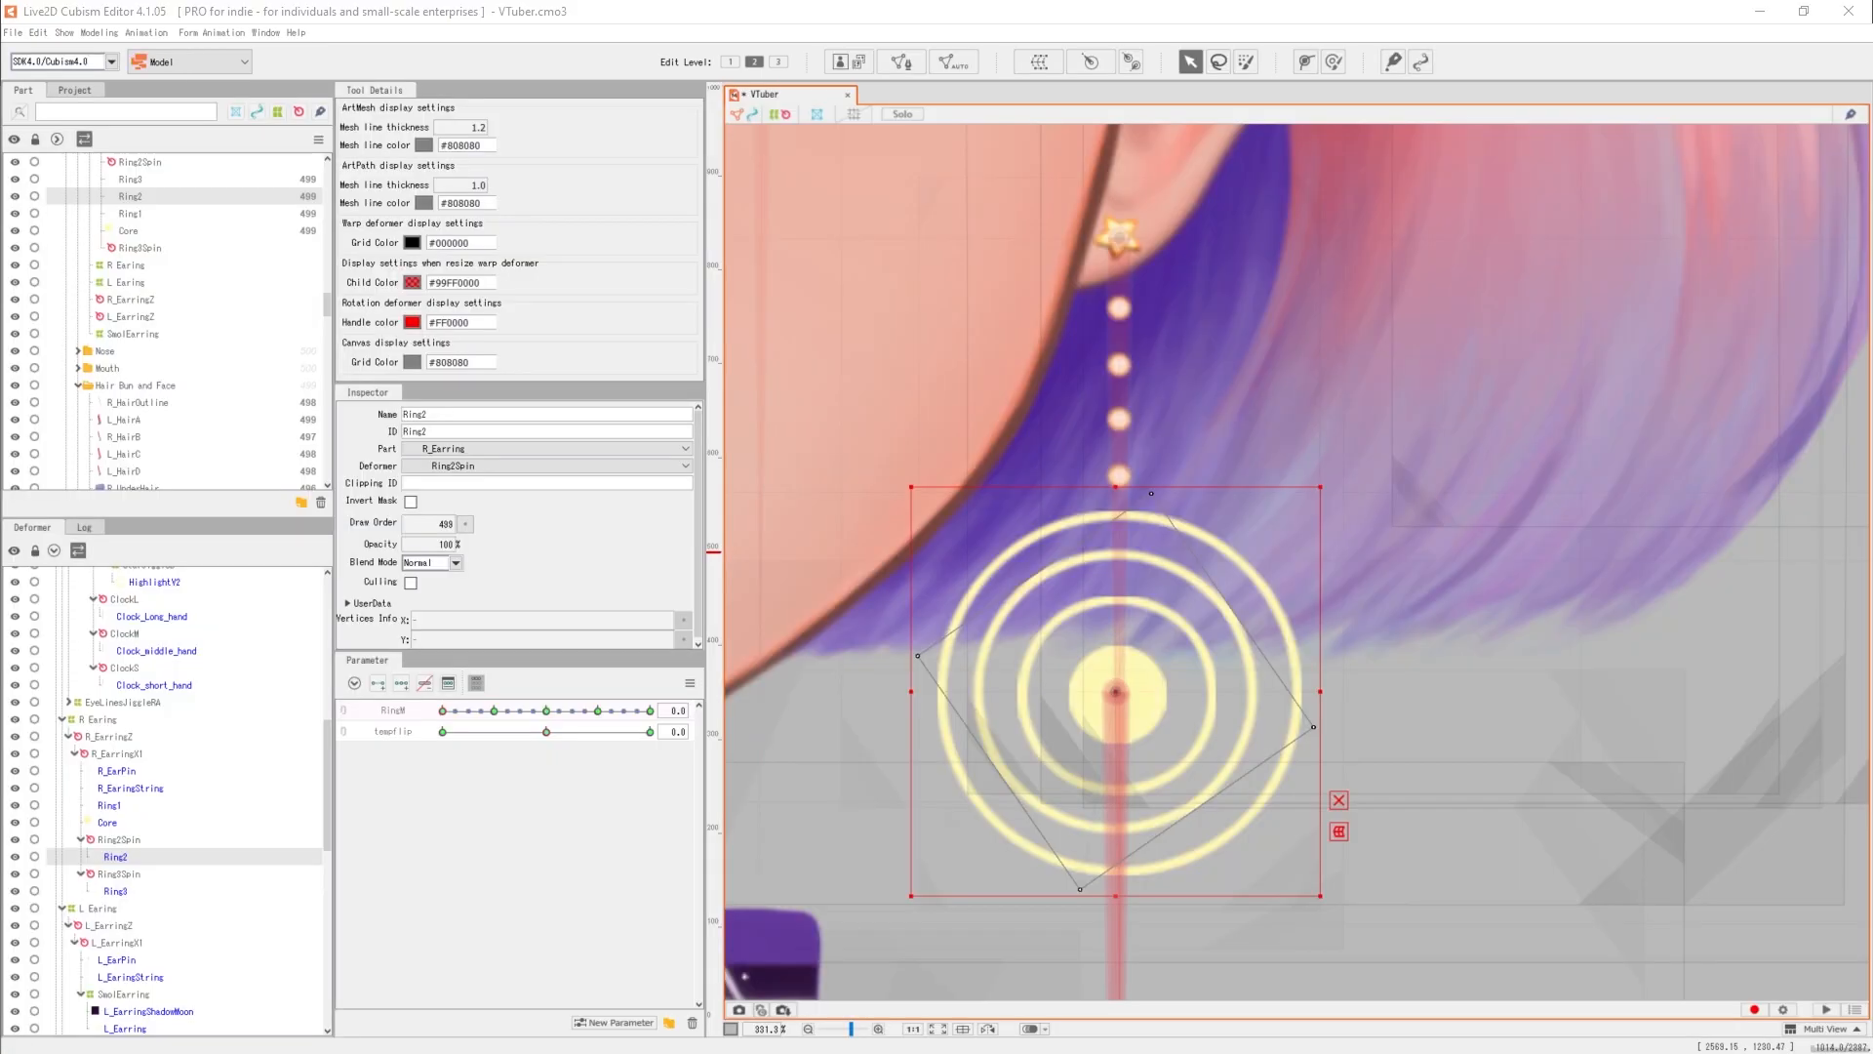
# Compare Ring2's own temporary rotation keyforms with the Ring2Spin deformer's rotation by sweeping both spin parameters.
pyautogui.moveTo(453, 733); pyautogui.dragTo(494, 748)
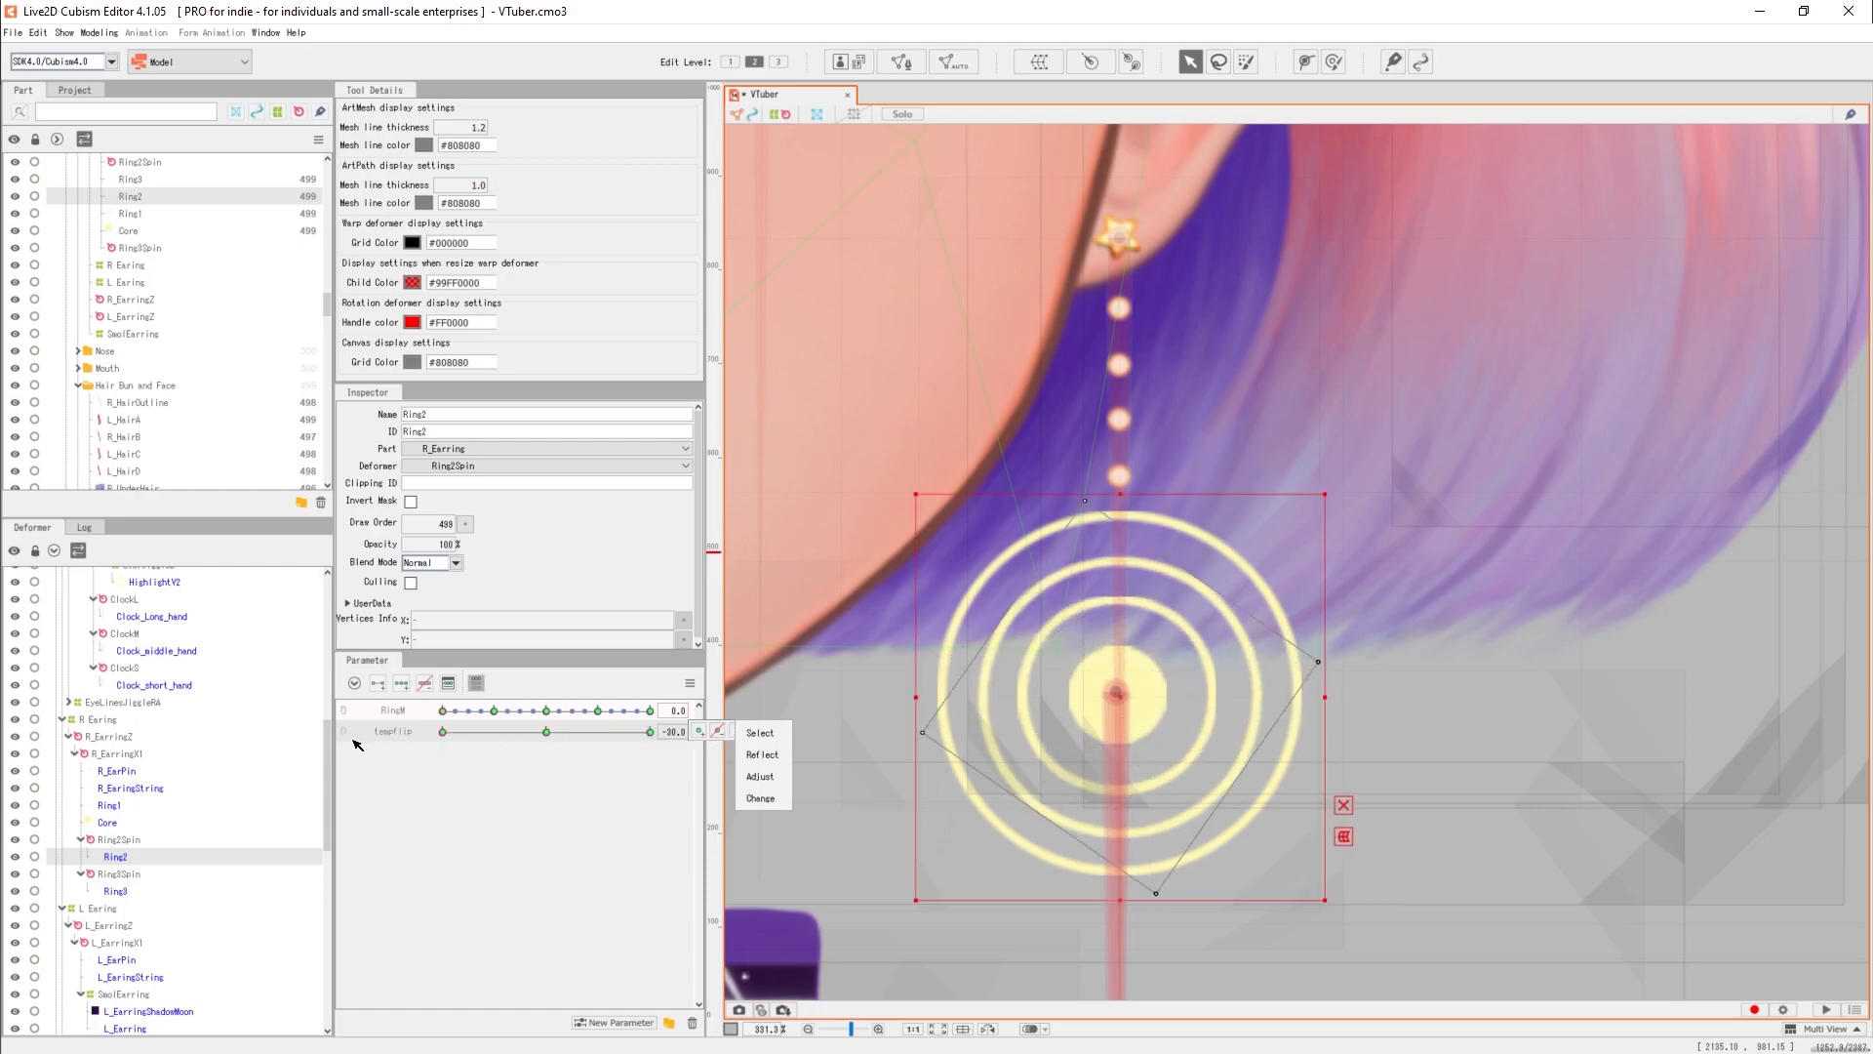
pyautogui.click(163, 838)
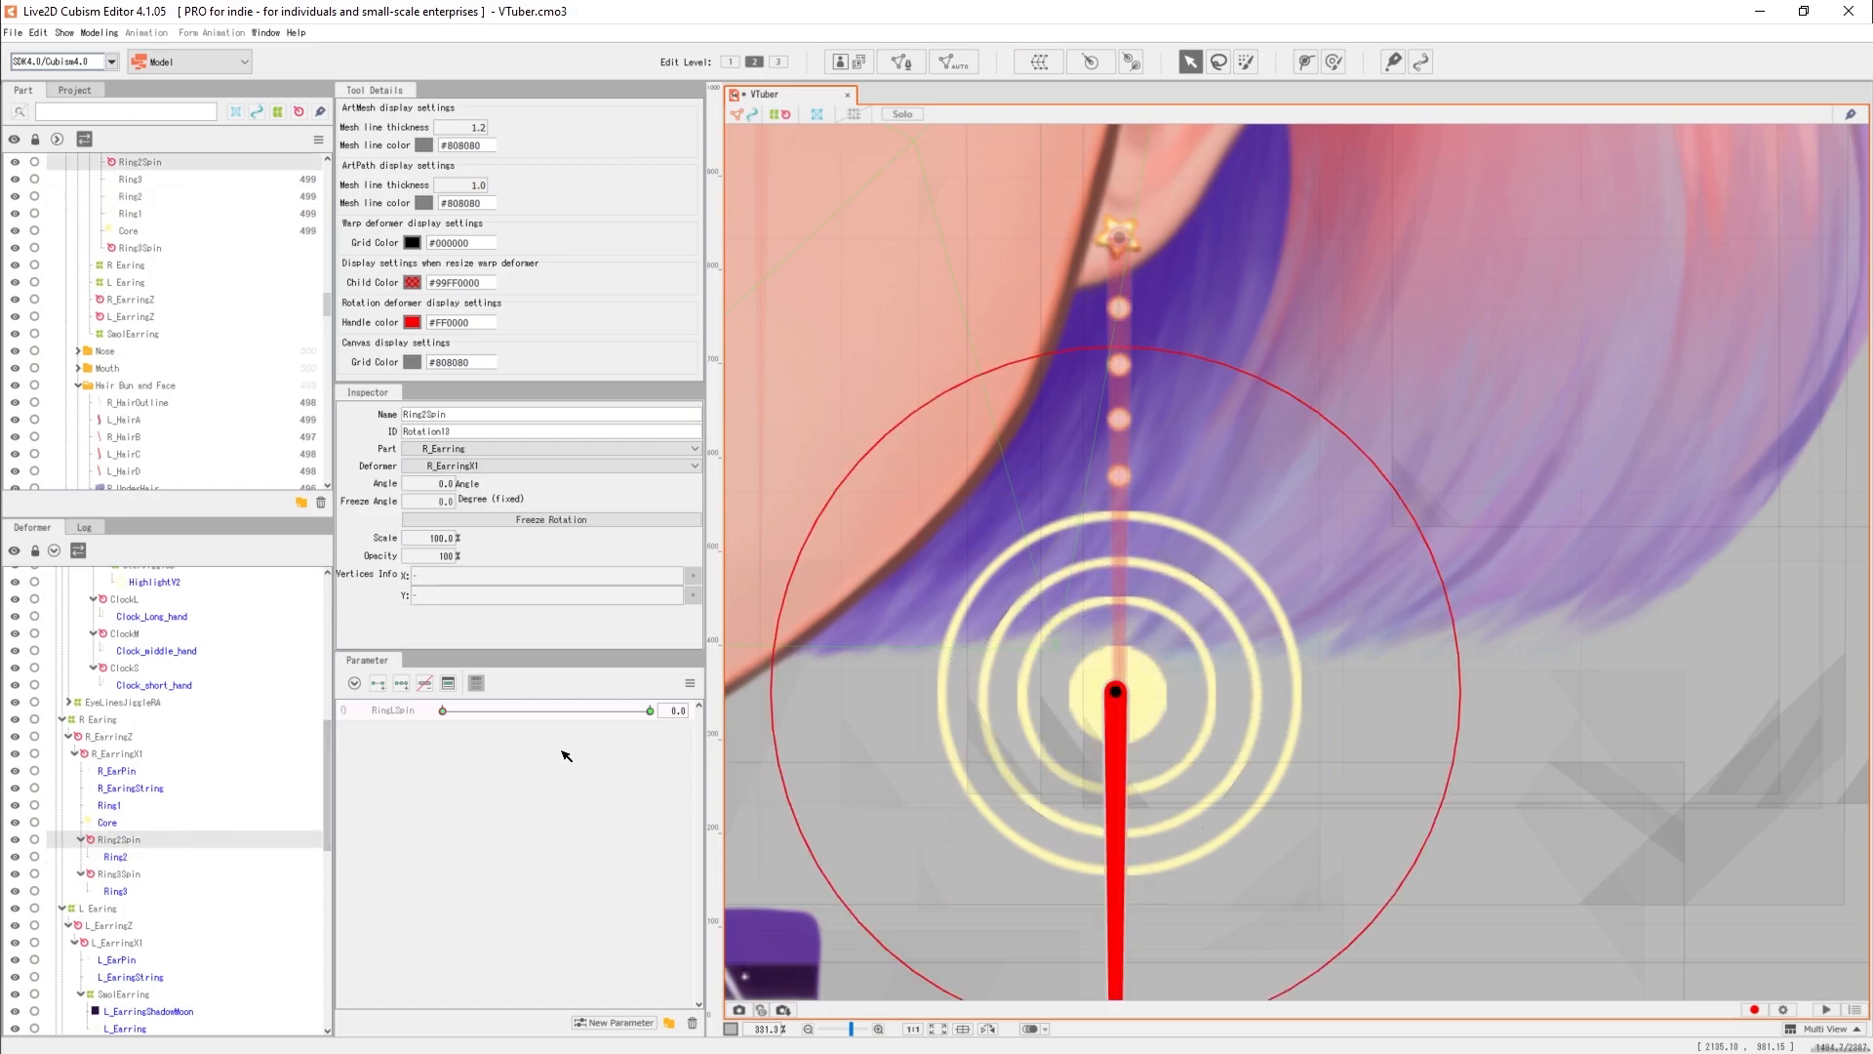
pyautogui.moveTo(442, 714); pyautogui.dragTo(508, 735)
pyautogui.click(106, 856)
pyautogui.moveTo(649, 739); pyautogui.dragTo(622, 743)
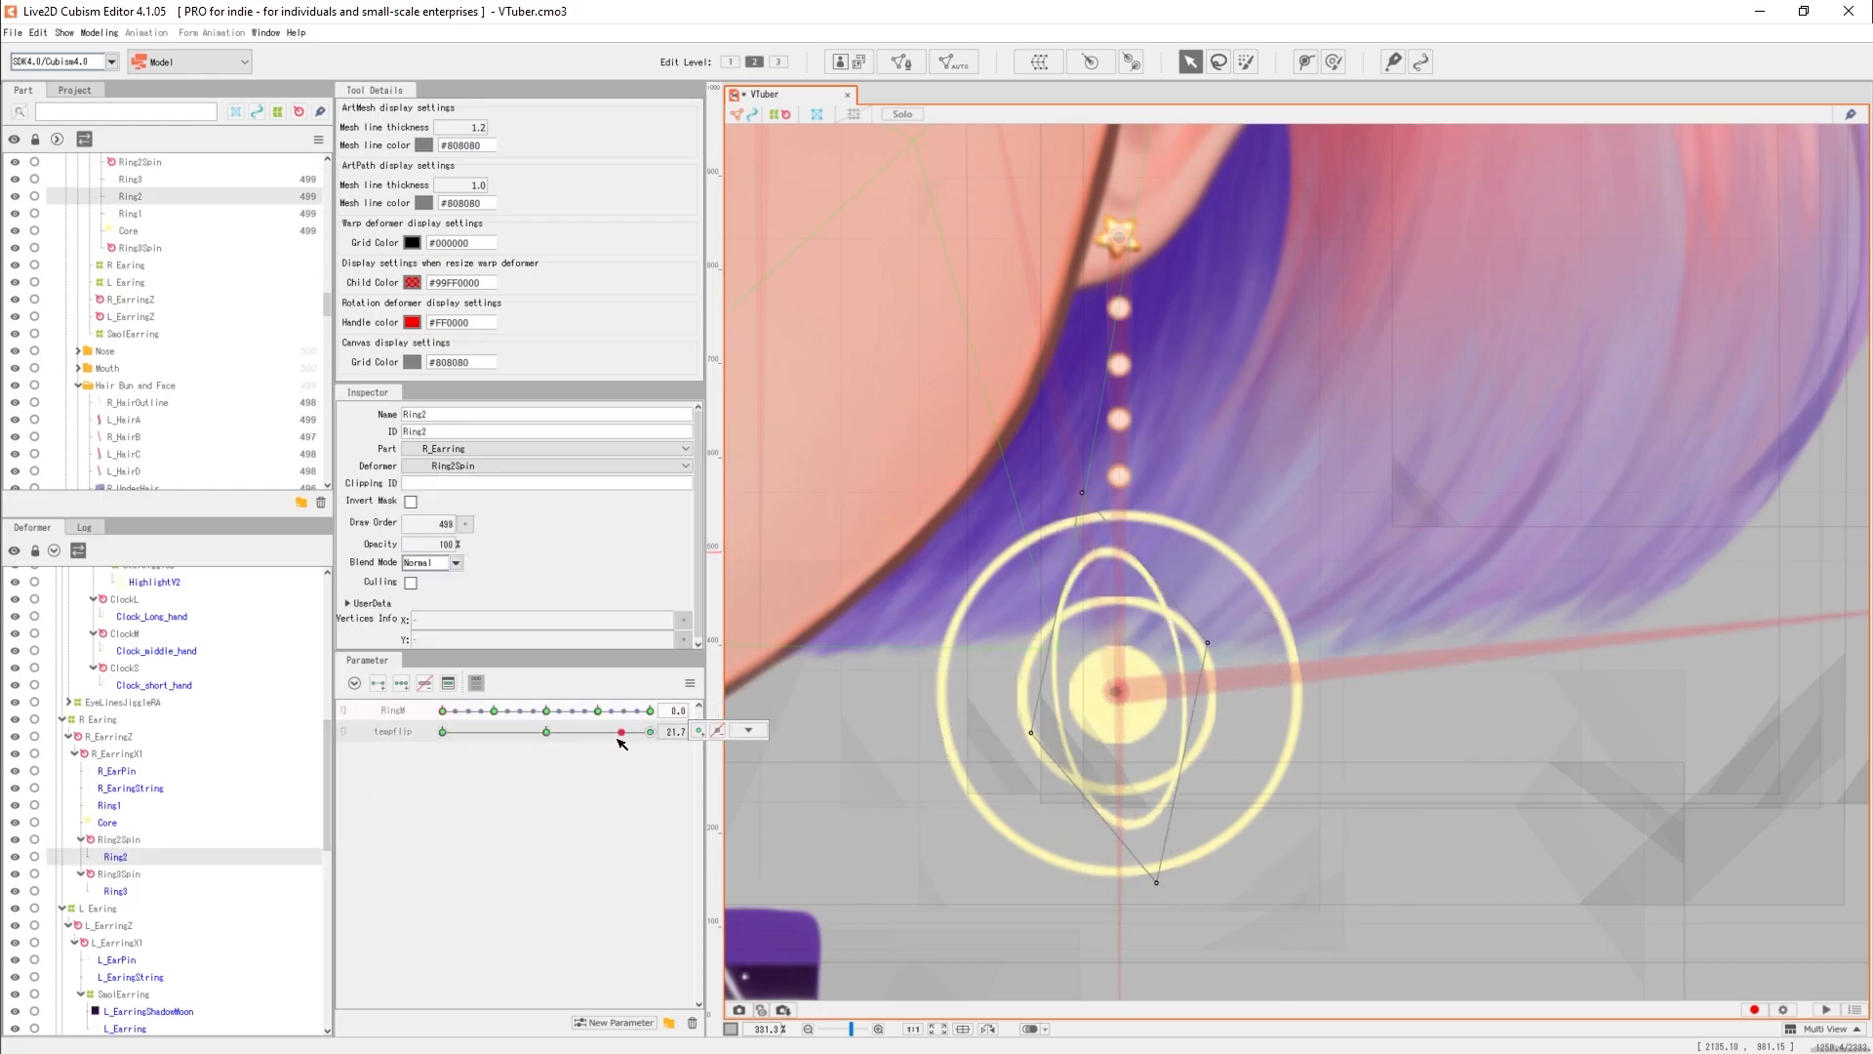
pyautogui.click(110, 839)
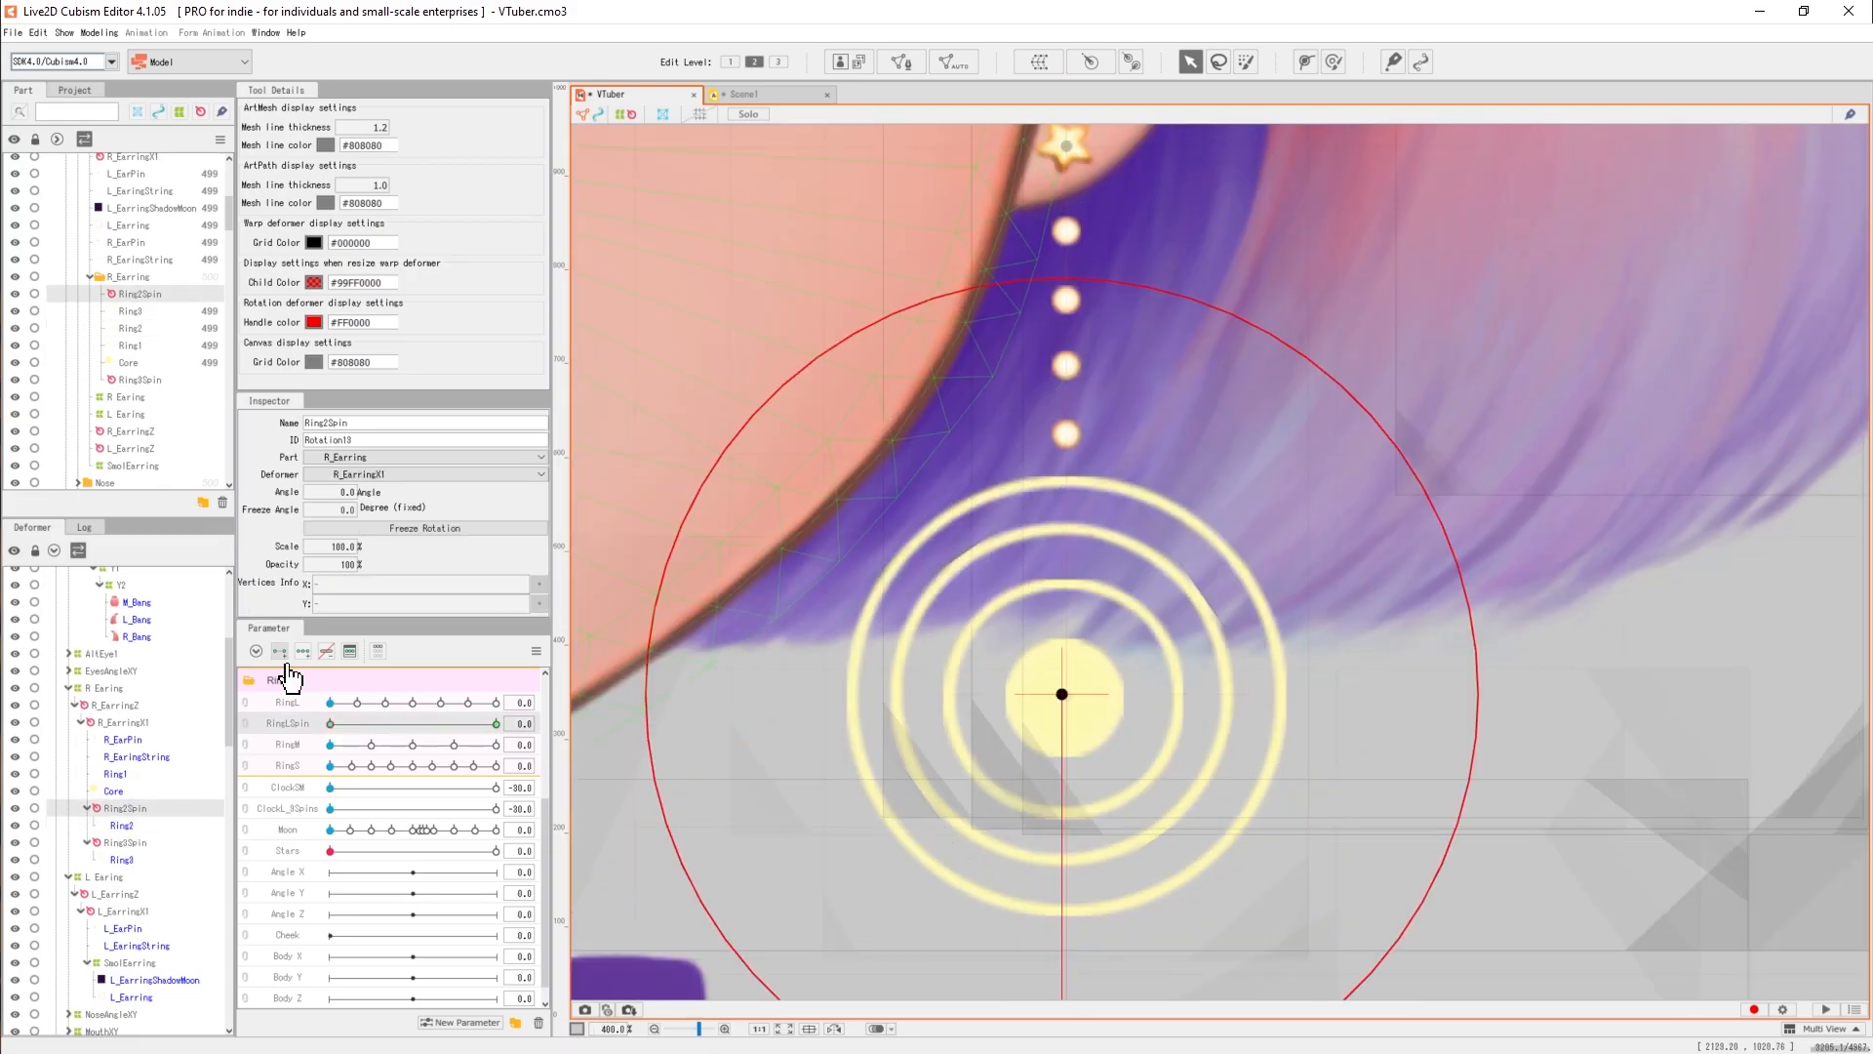
# Set the Ring2Spin rotation deformer's angle to 360 at the maximum RingLSpin key.
pyautogui.click(495, 724)
pyautogui.click(336, 491)
pyautogui.write('360')
pyautogui.press('Return')
pyautogui.scroll(-1, 330, 707)
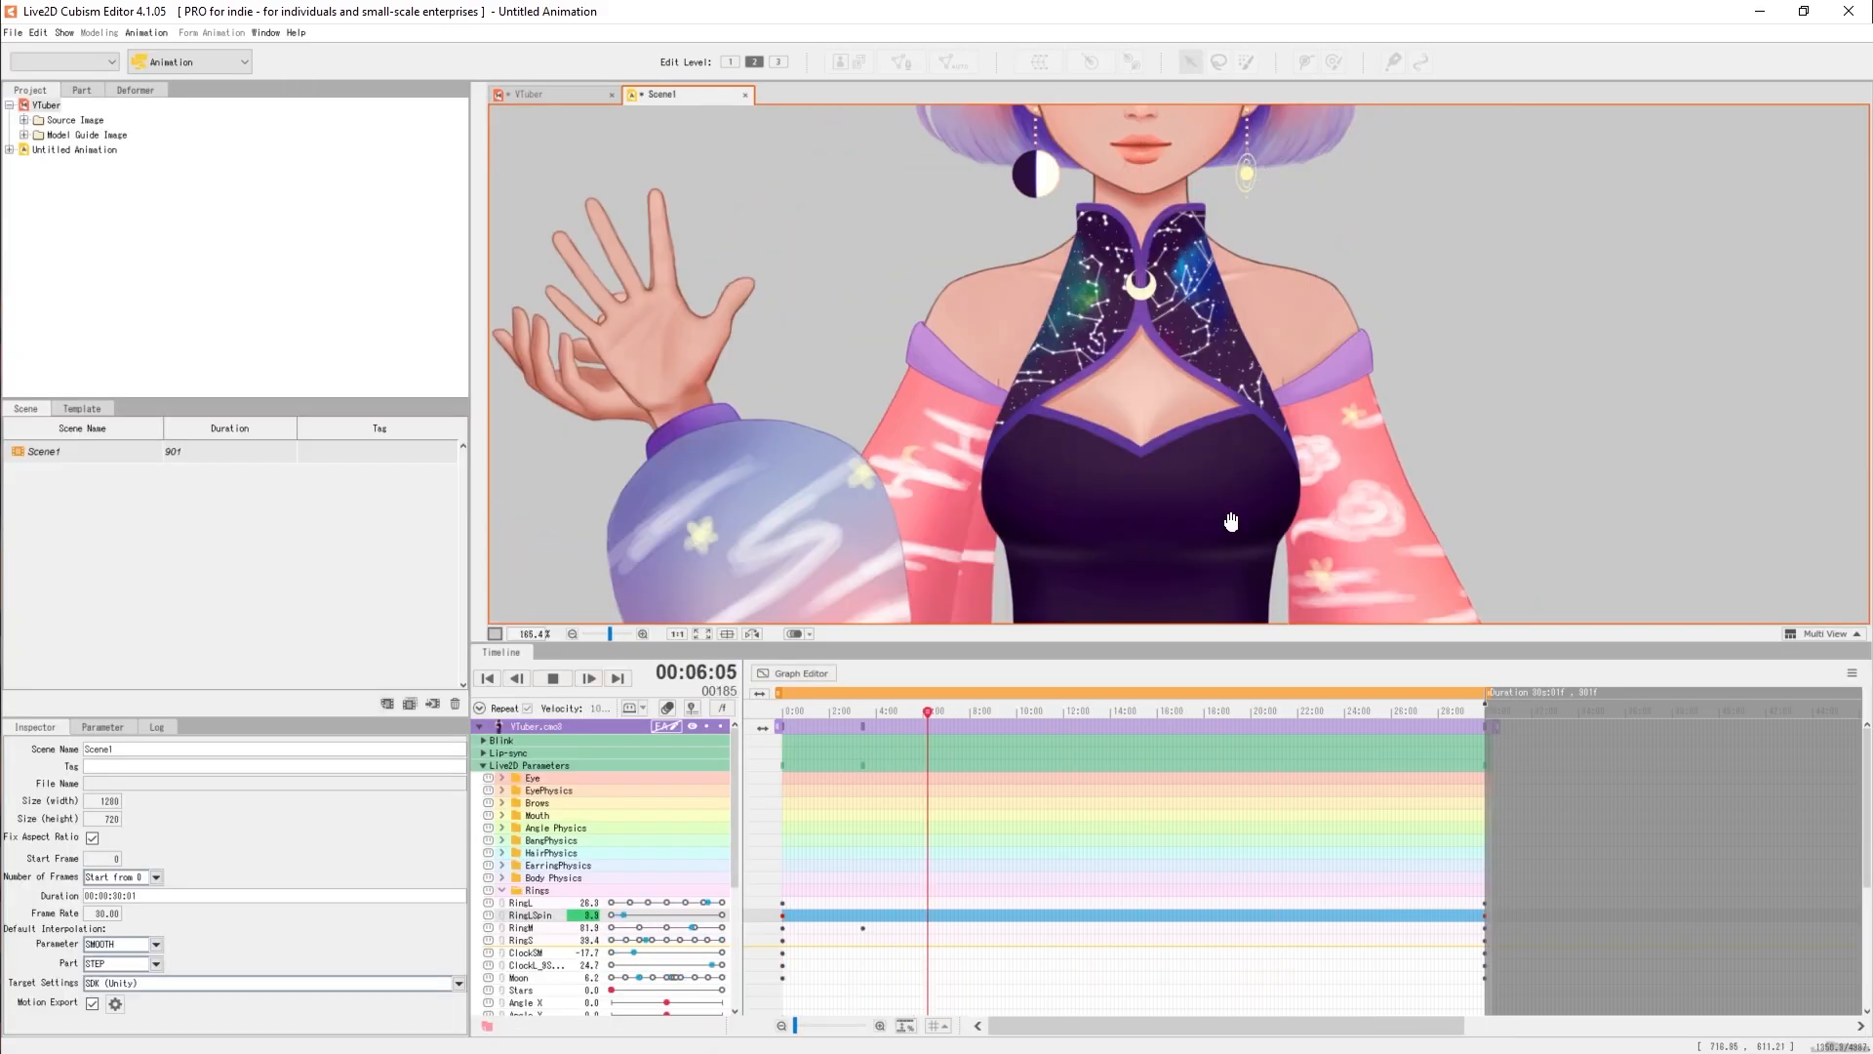
# Examine the ring, clock, moon and star keys across the idle timeline and stop the IdleAnimation preview in Scene Blending.
pyautogui.scroll(3, 549, 879)
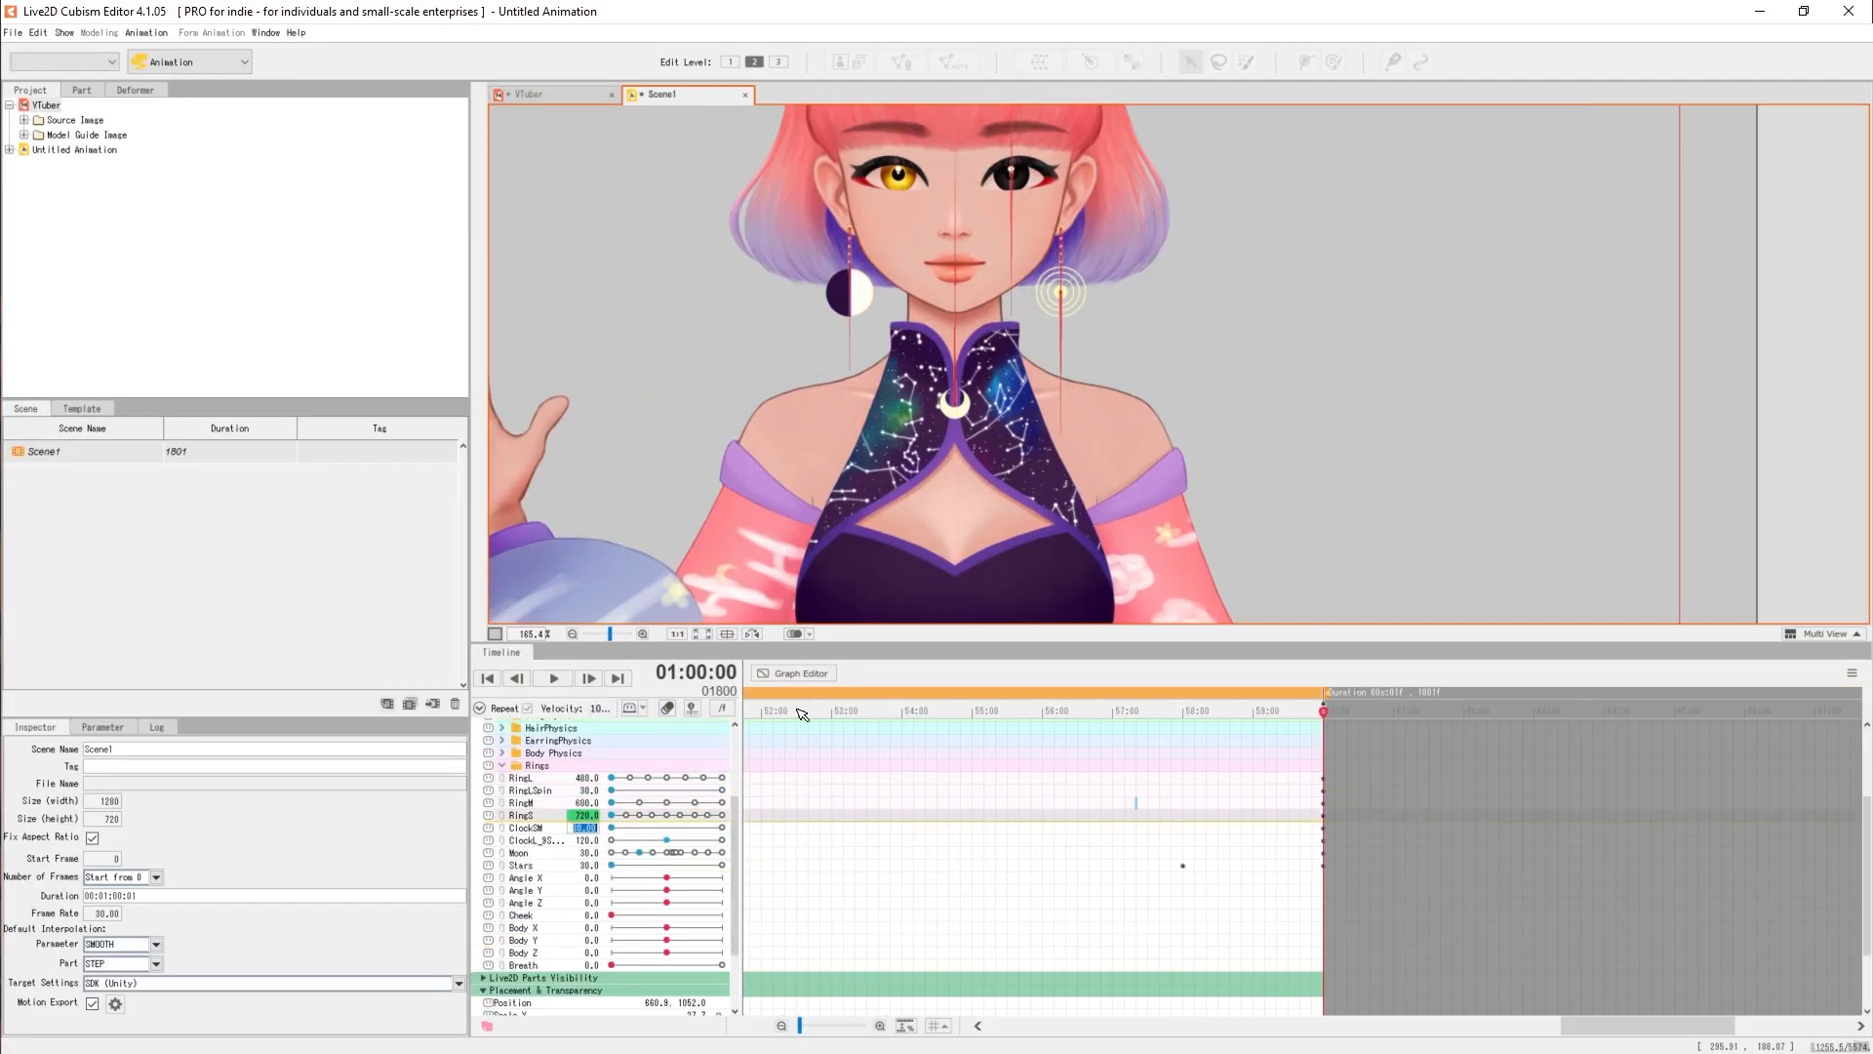
pyautogui.click(1261, 752)
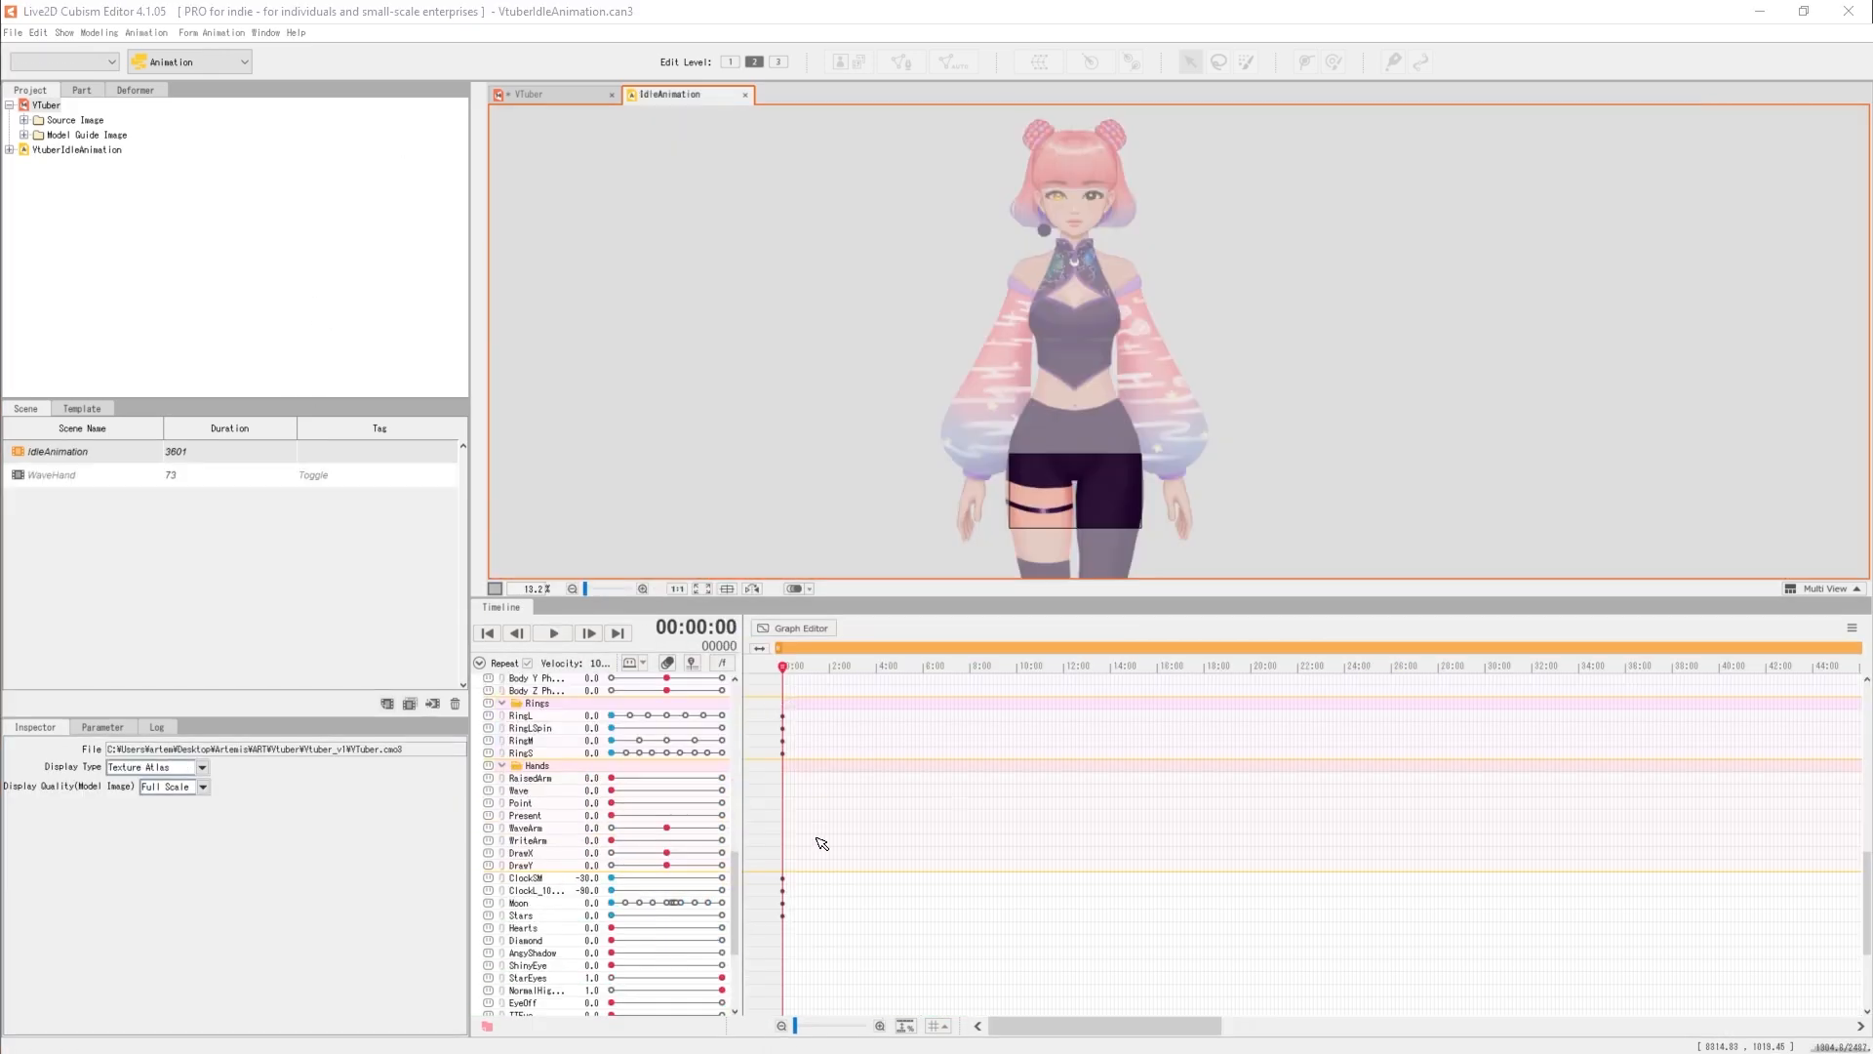
pyautogui.scroll(-5, 1078, 768)
pyautogui.scroll(5, 1078, 768)
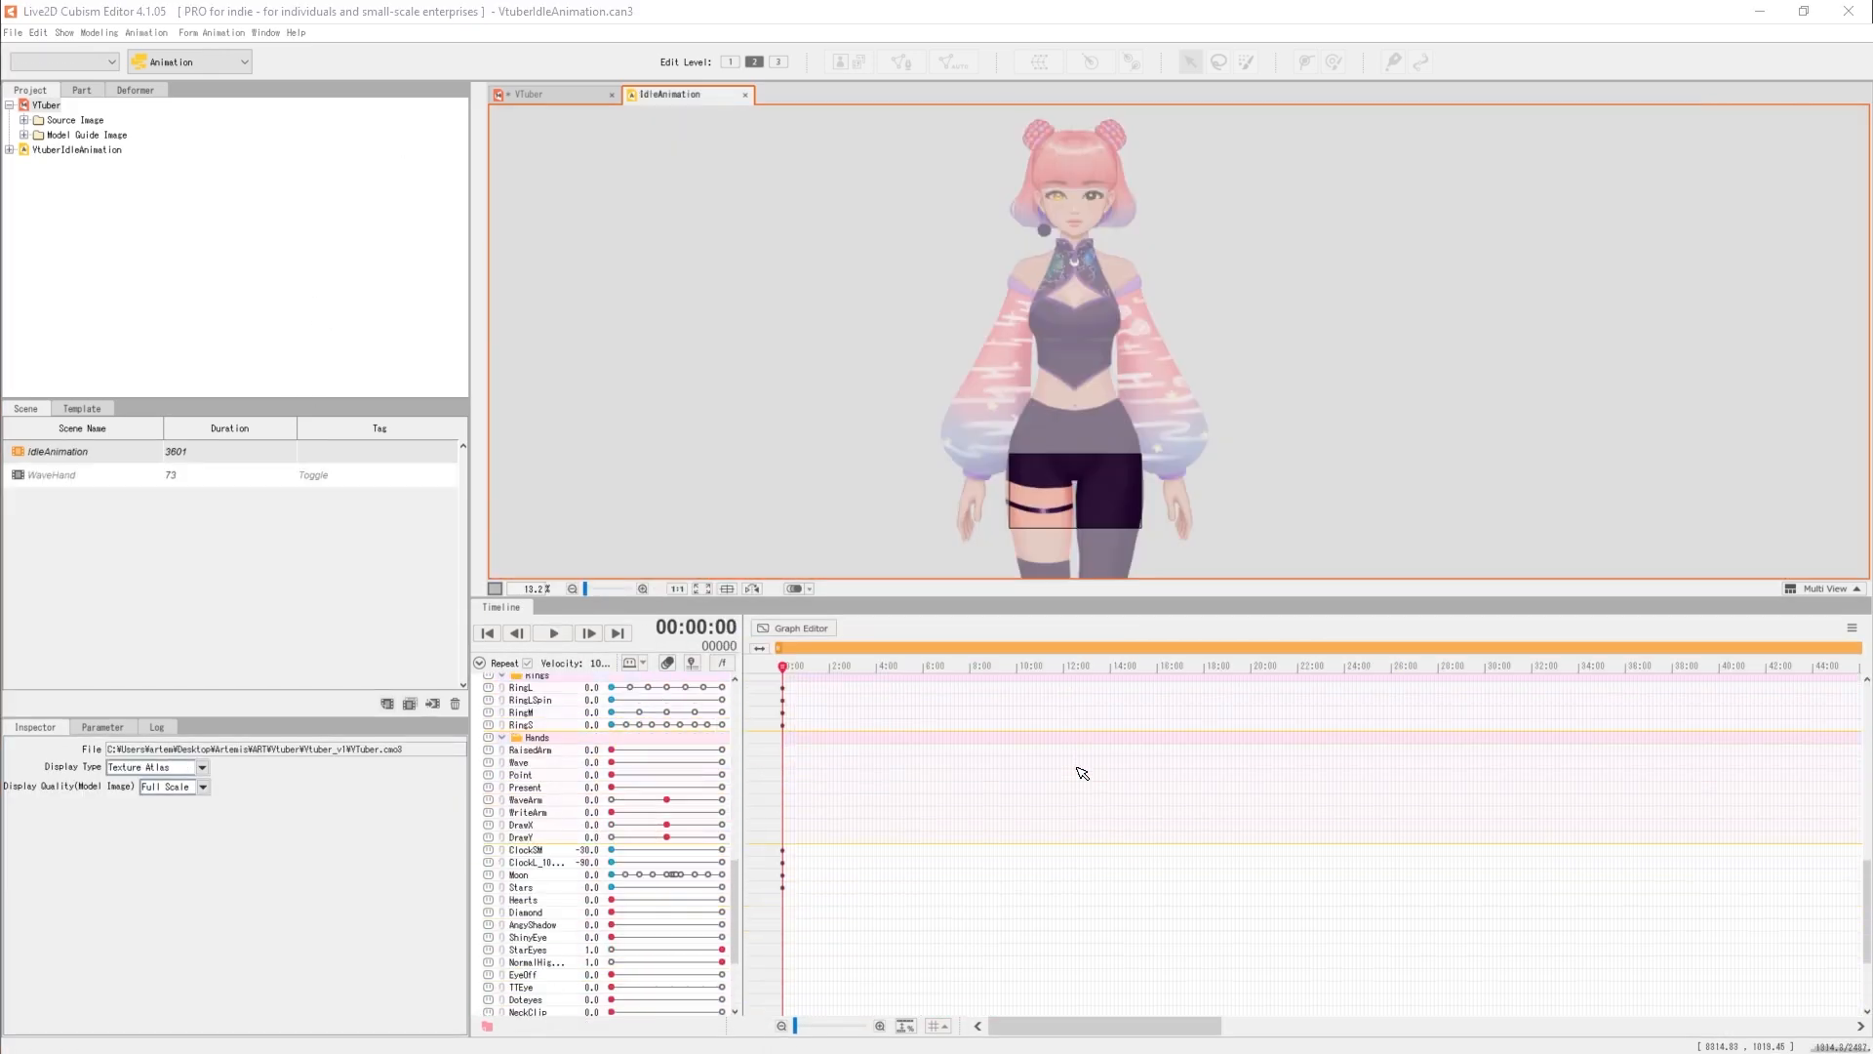
pyautogui.moveTo(1125, 1025); pyautogui.dragTo(1539, 1018)
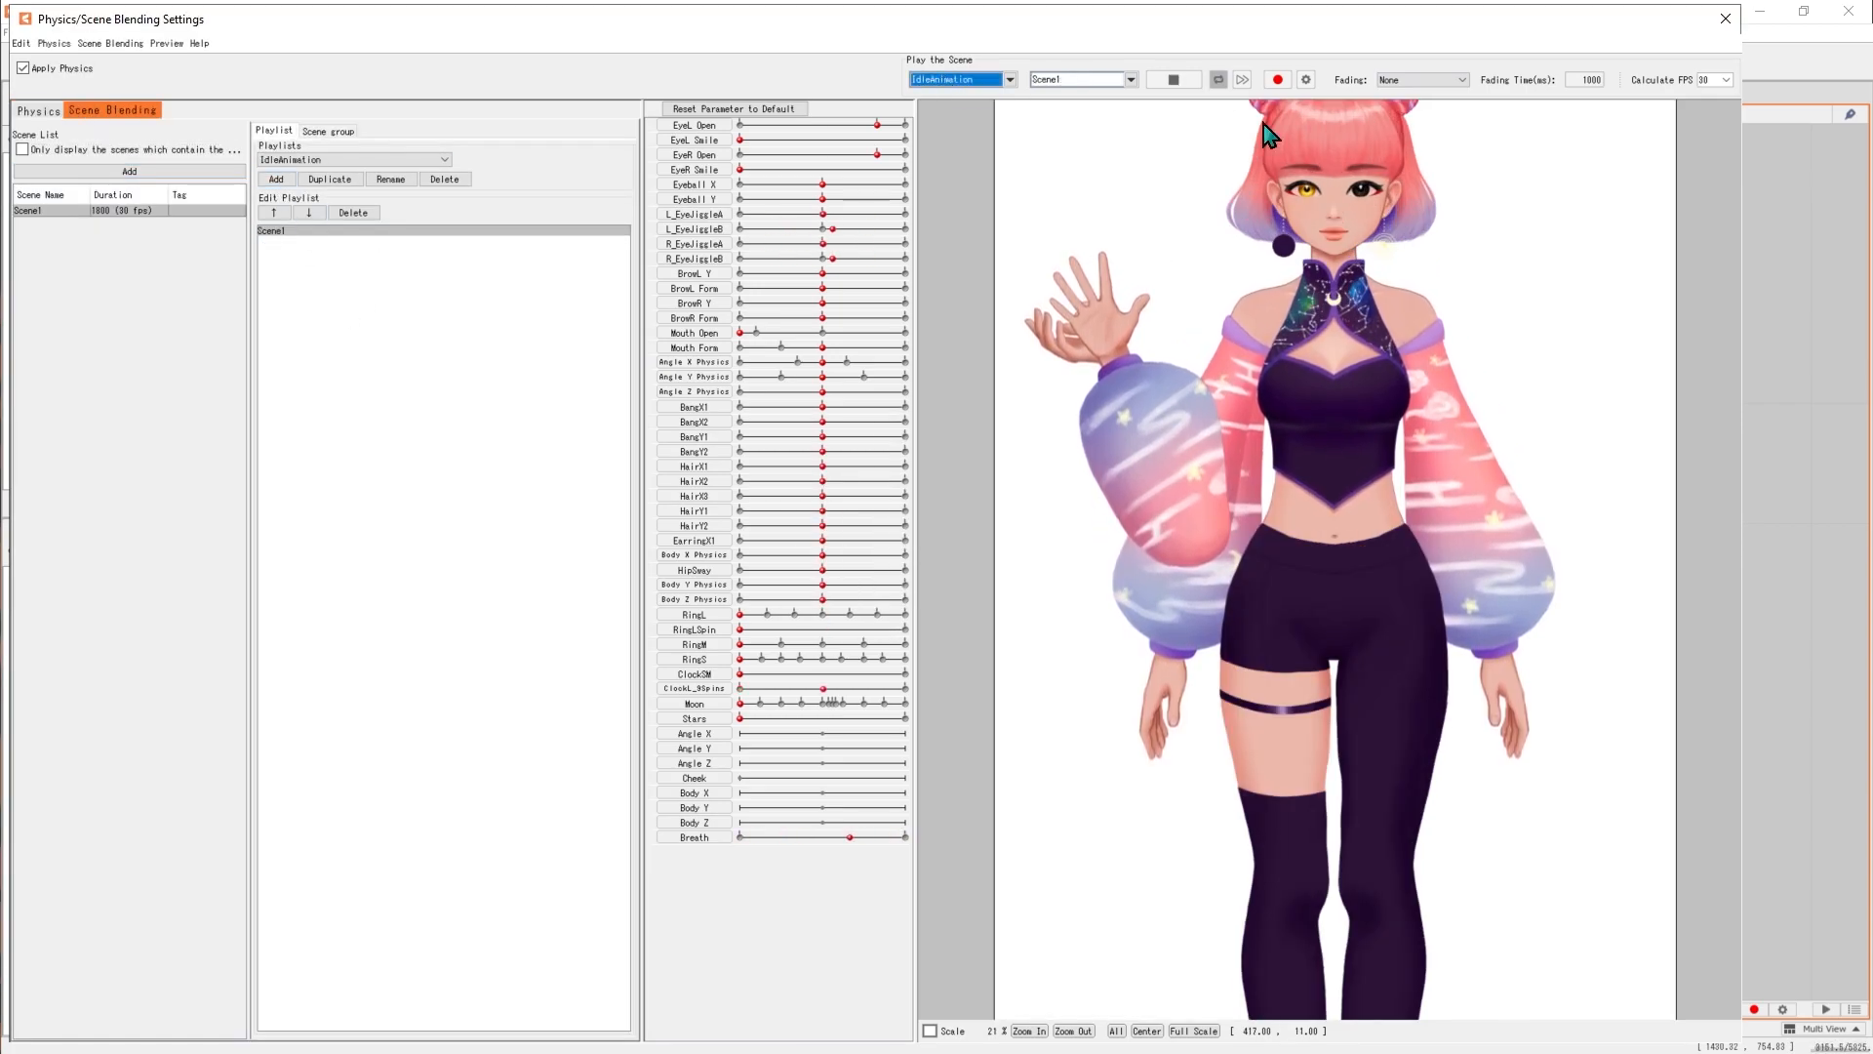
pyautogui.click(1180, 80)
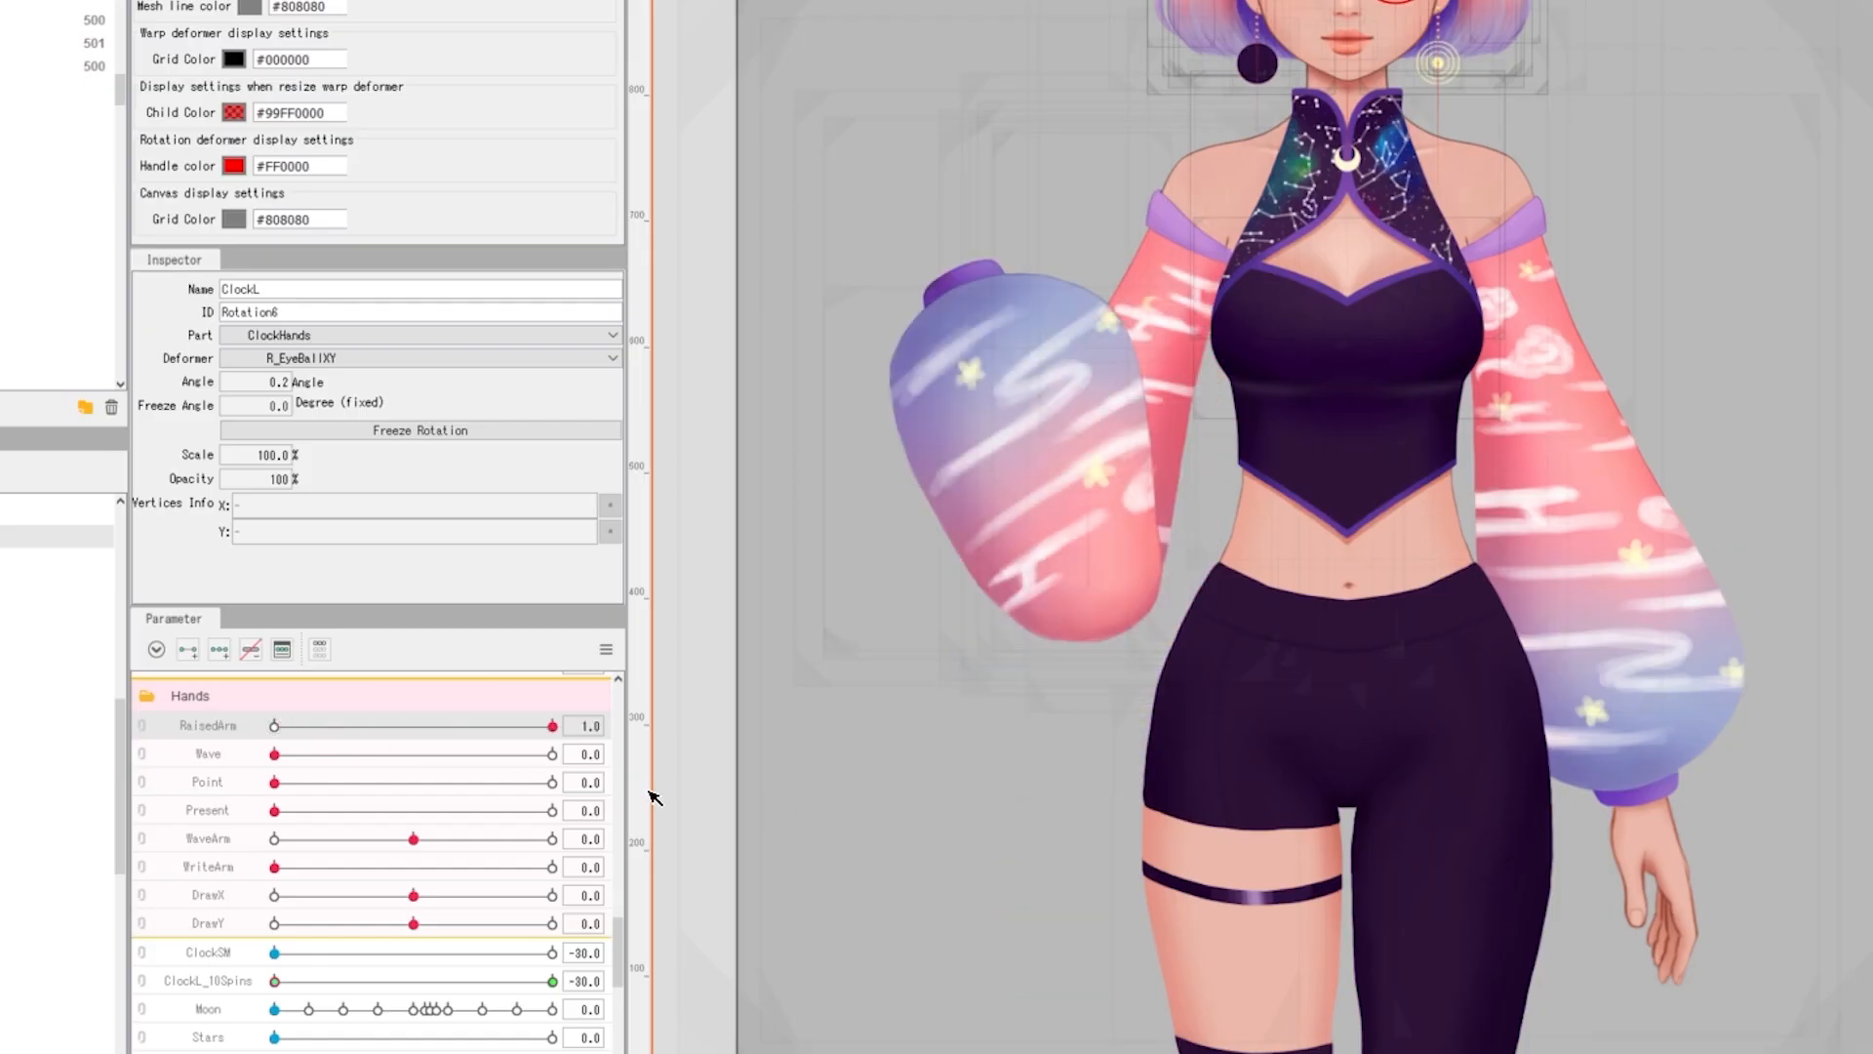
# Test the hand poses by sweeping the Point, Wave and WaveArm parameters on the raised arm.
pyautogui.moveTo(274, 781); pyautogui.dragTo(361, 816)
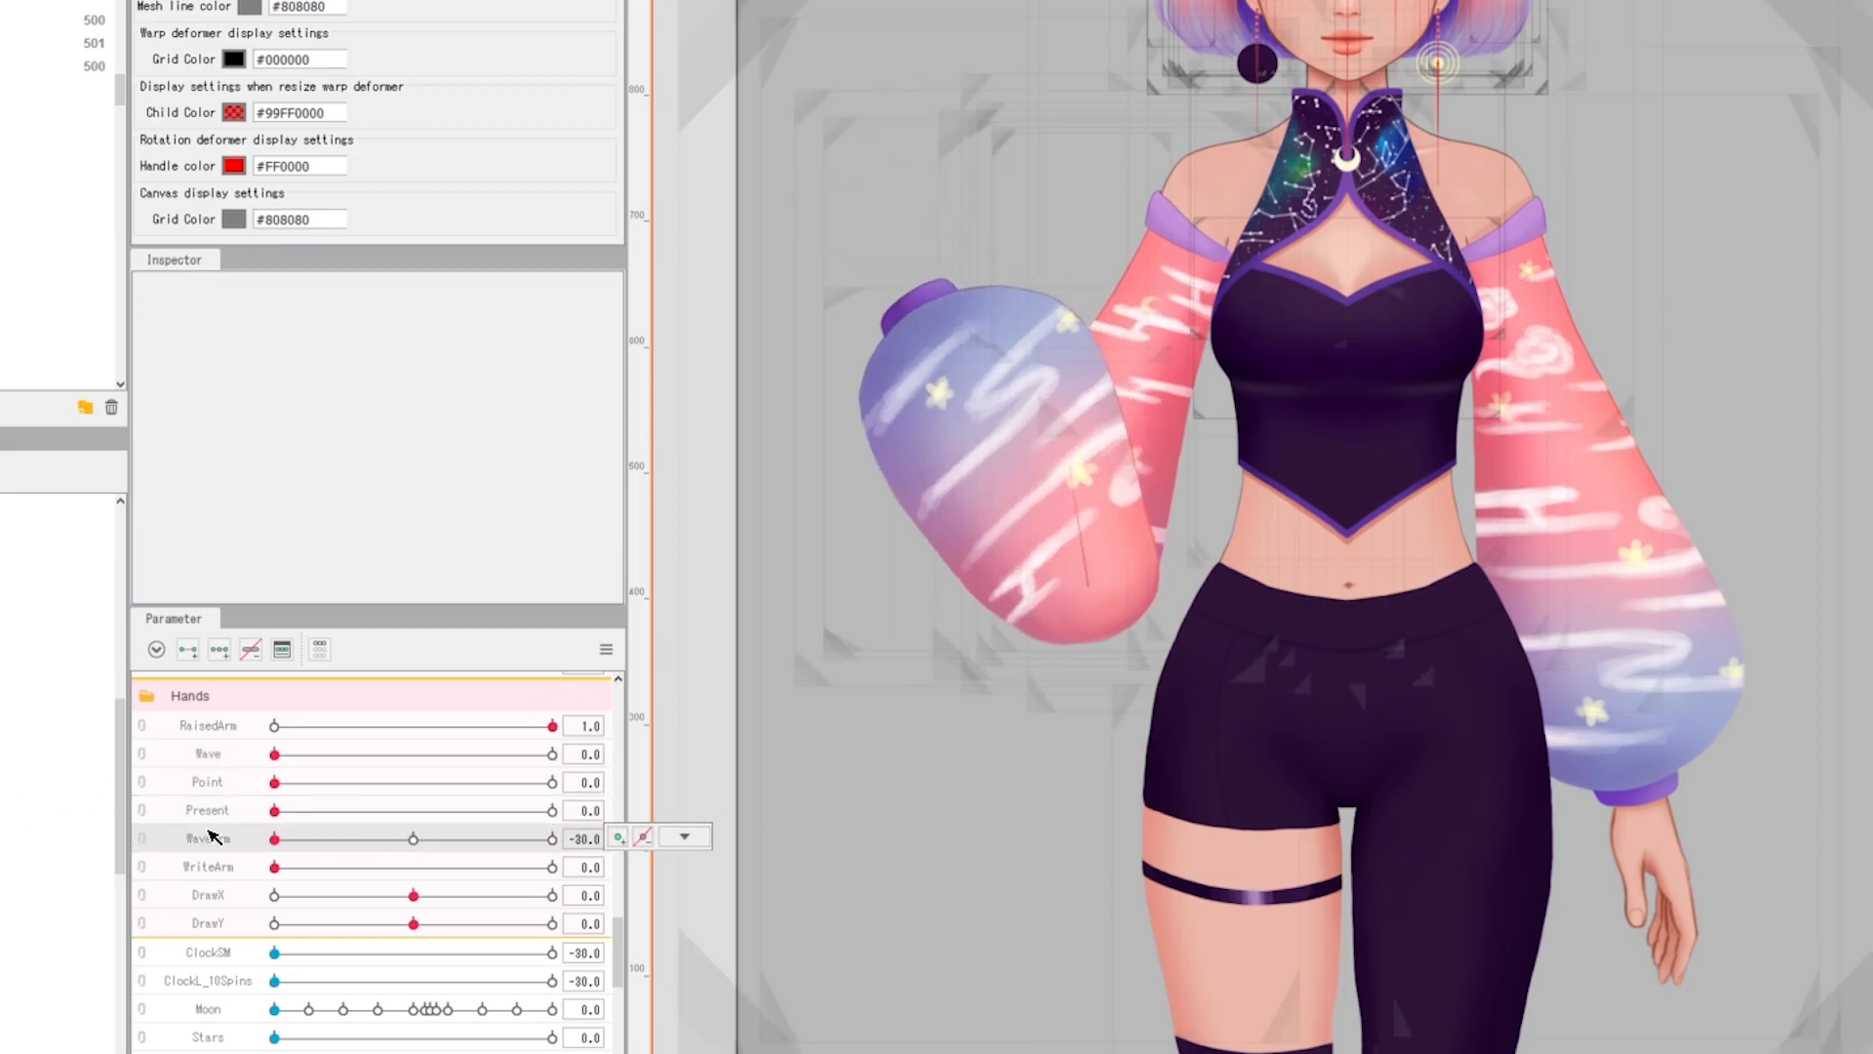
pyautogui.moveTo(274, 754); pyautogui.dragTo(552, 755)
pyautogui.moveTo(414, 838); pyautogui.dragTo(712, 875)
pyautogui.click(684, 836)
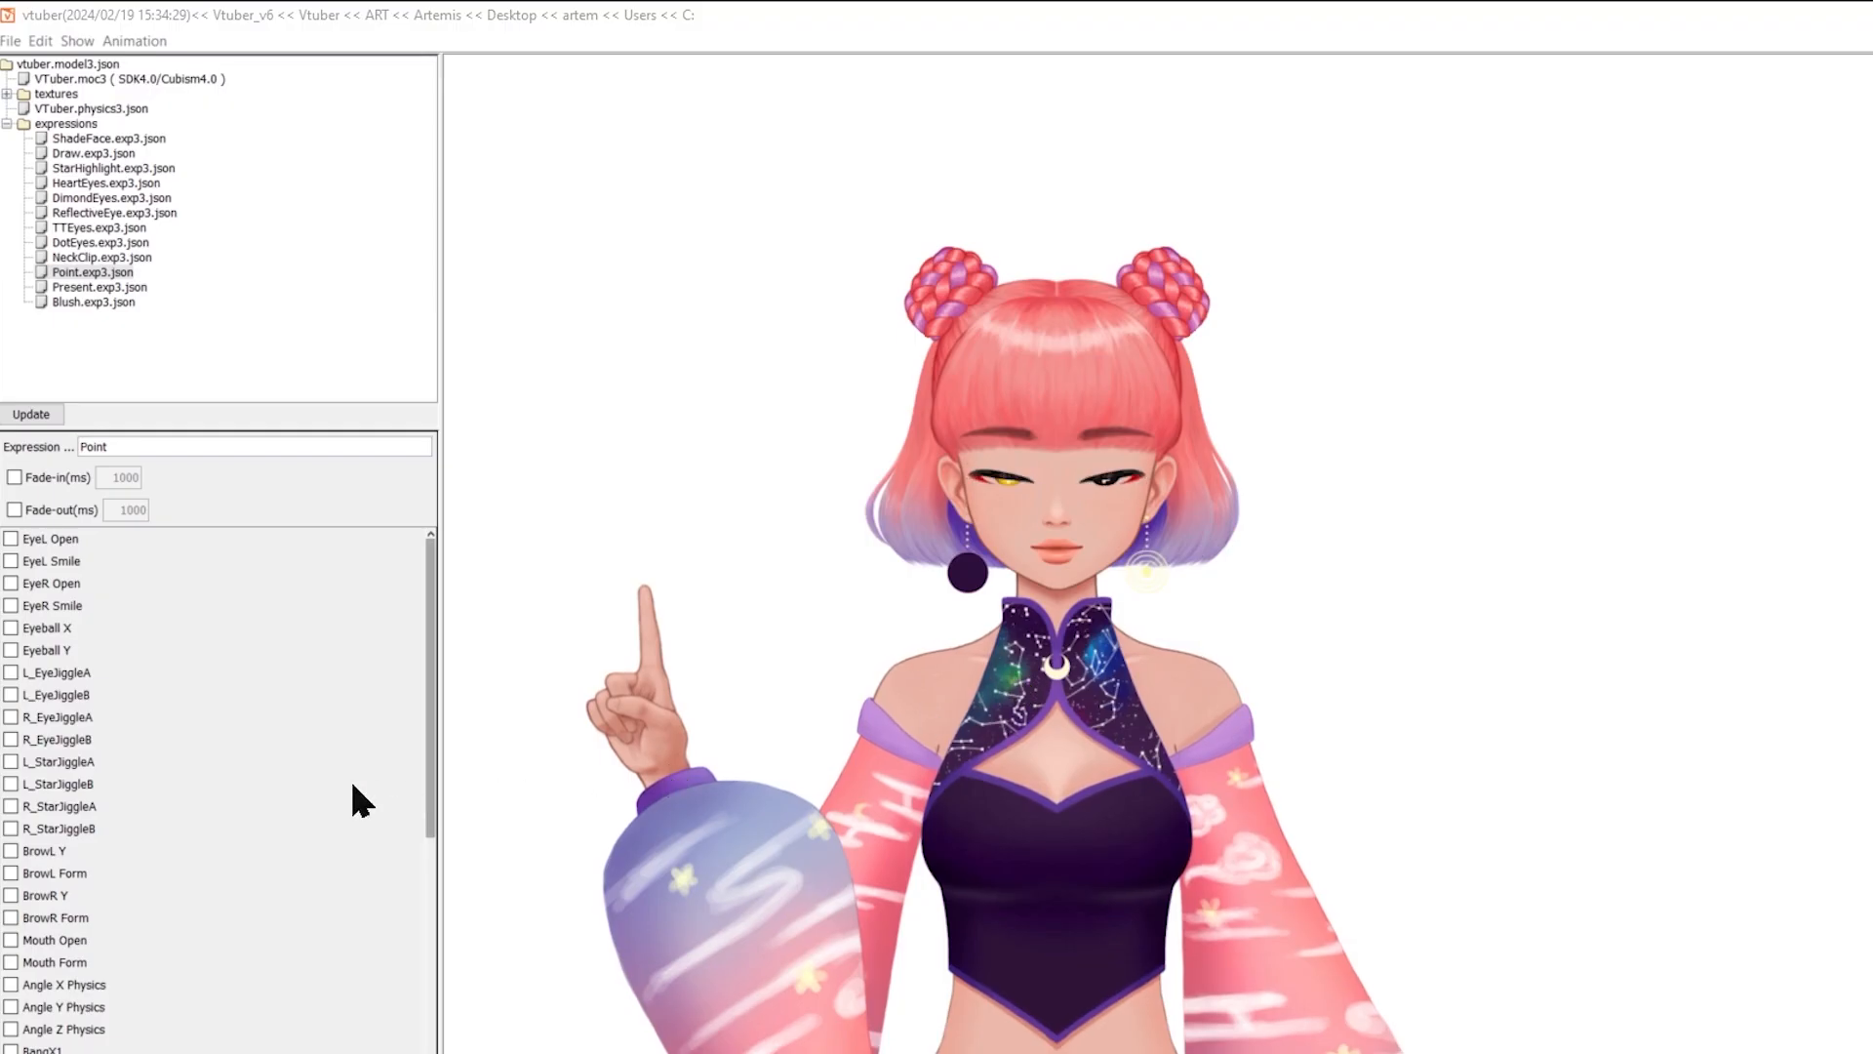
# Review the Point and Present expression parameters in Cubism Viewer and stop the waving Toggle preview in the editor's Scene Blending settings.
pyautogui.scroll(-12, 216, 807)
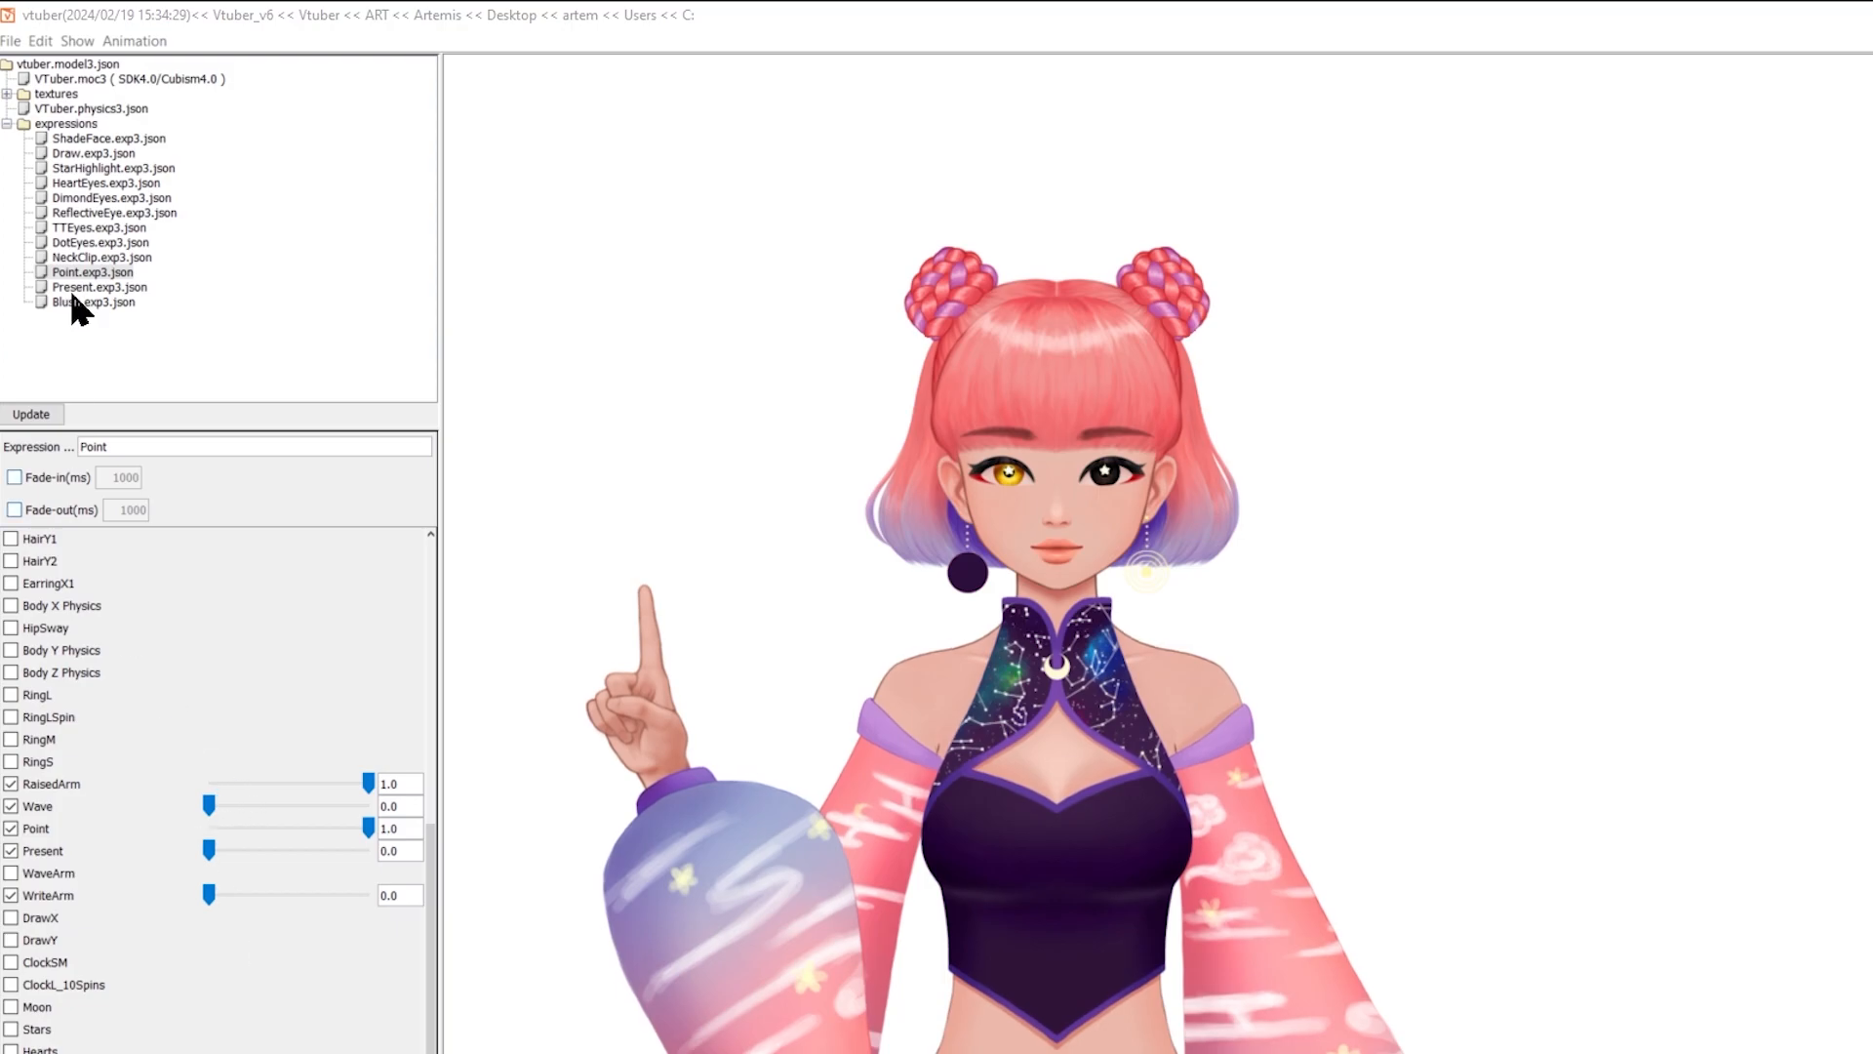
pyautogui.click(99, 287)
pyautogui.scroll(-5, 183, 791)
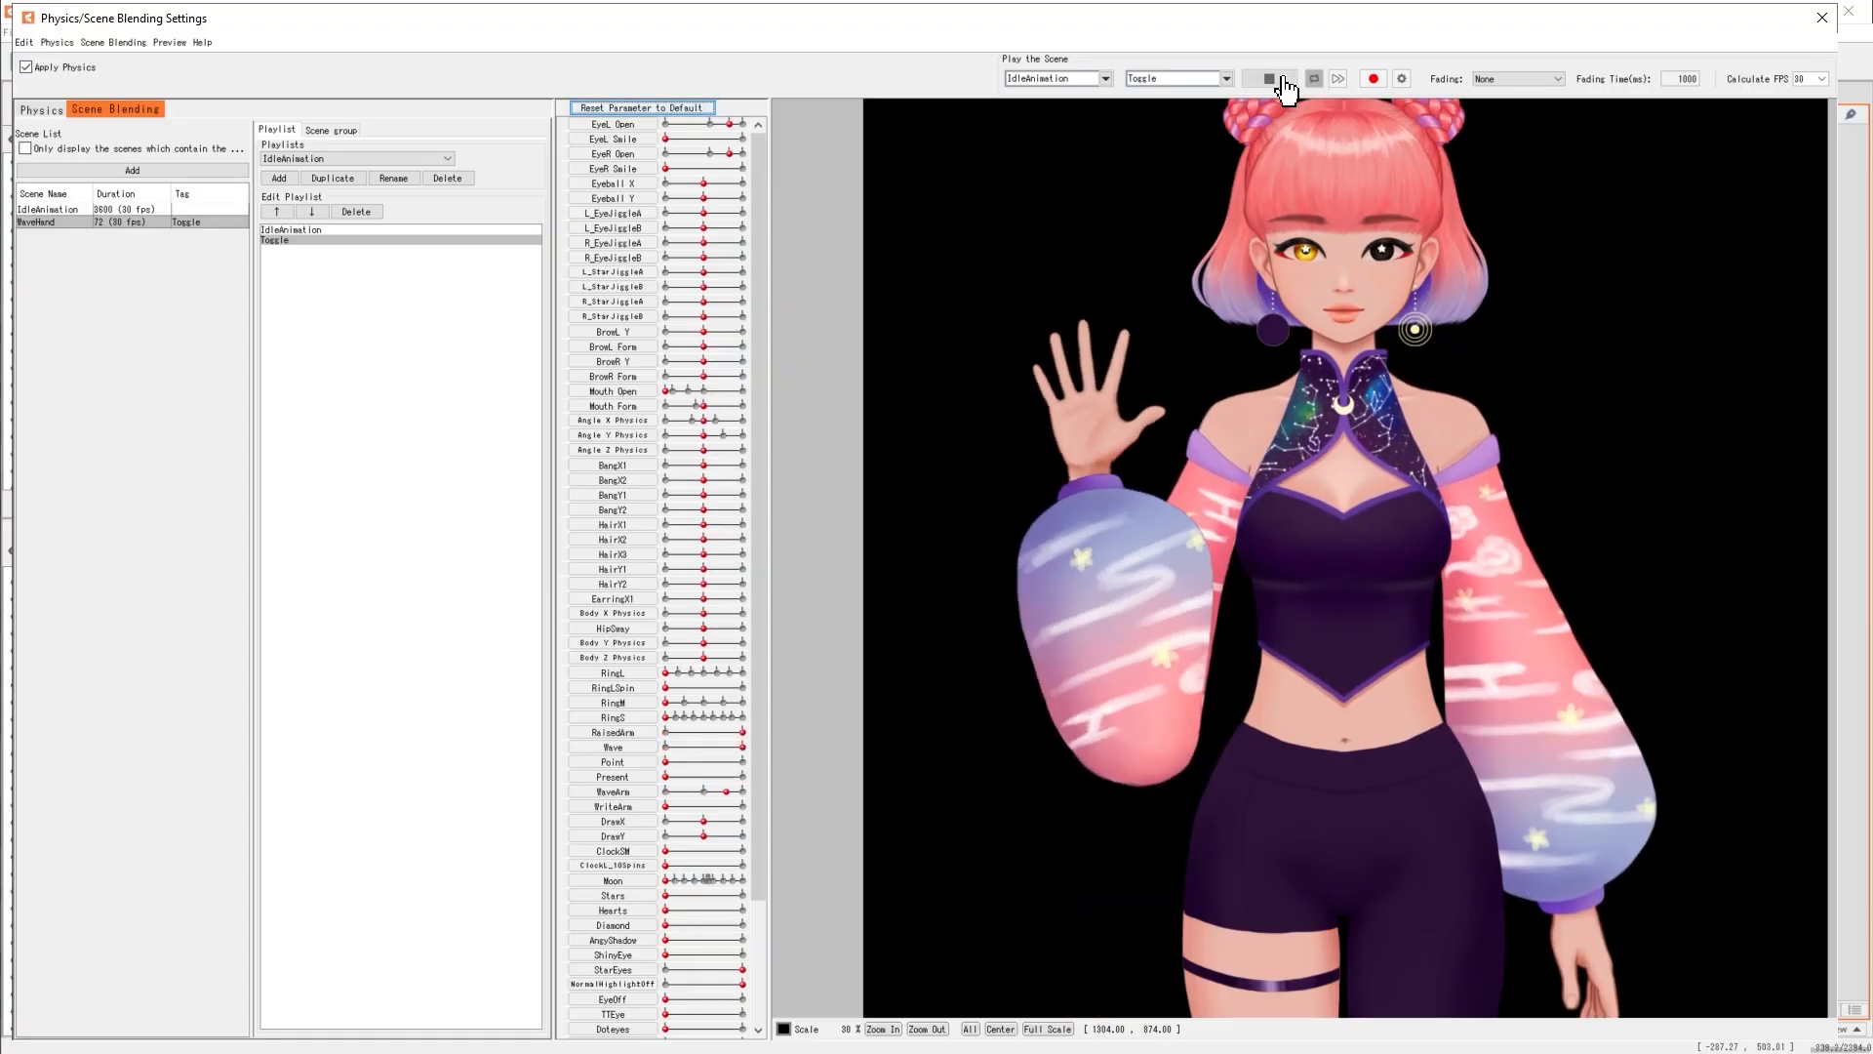
pyautogui.click(1284, 82)
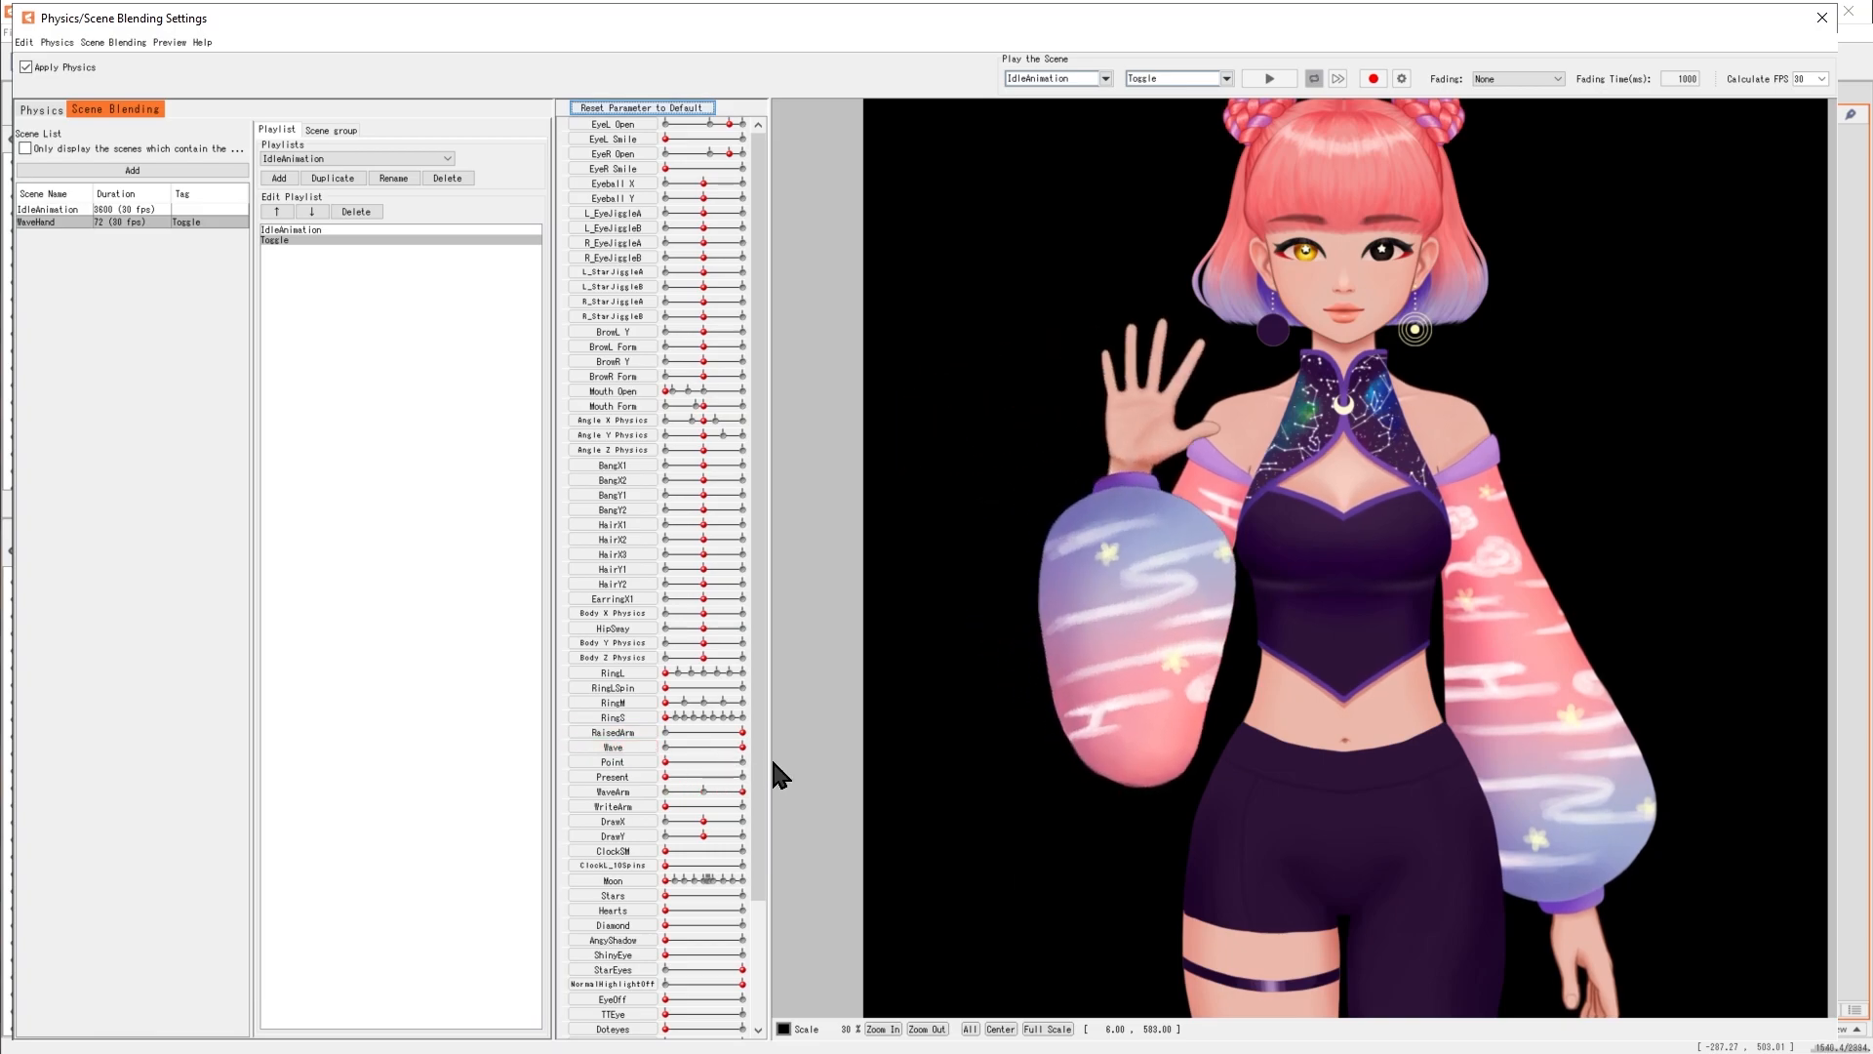
# Show the heart through the Hearts parameter and move HeartEyes under the R_EyeBallXY deformer.
pyautogui.click(415, 838)
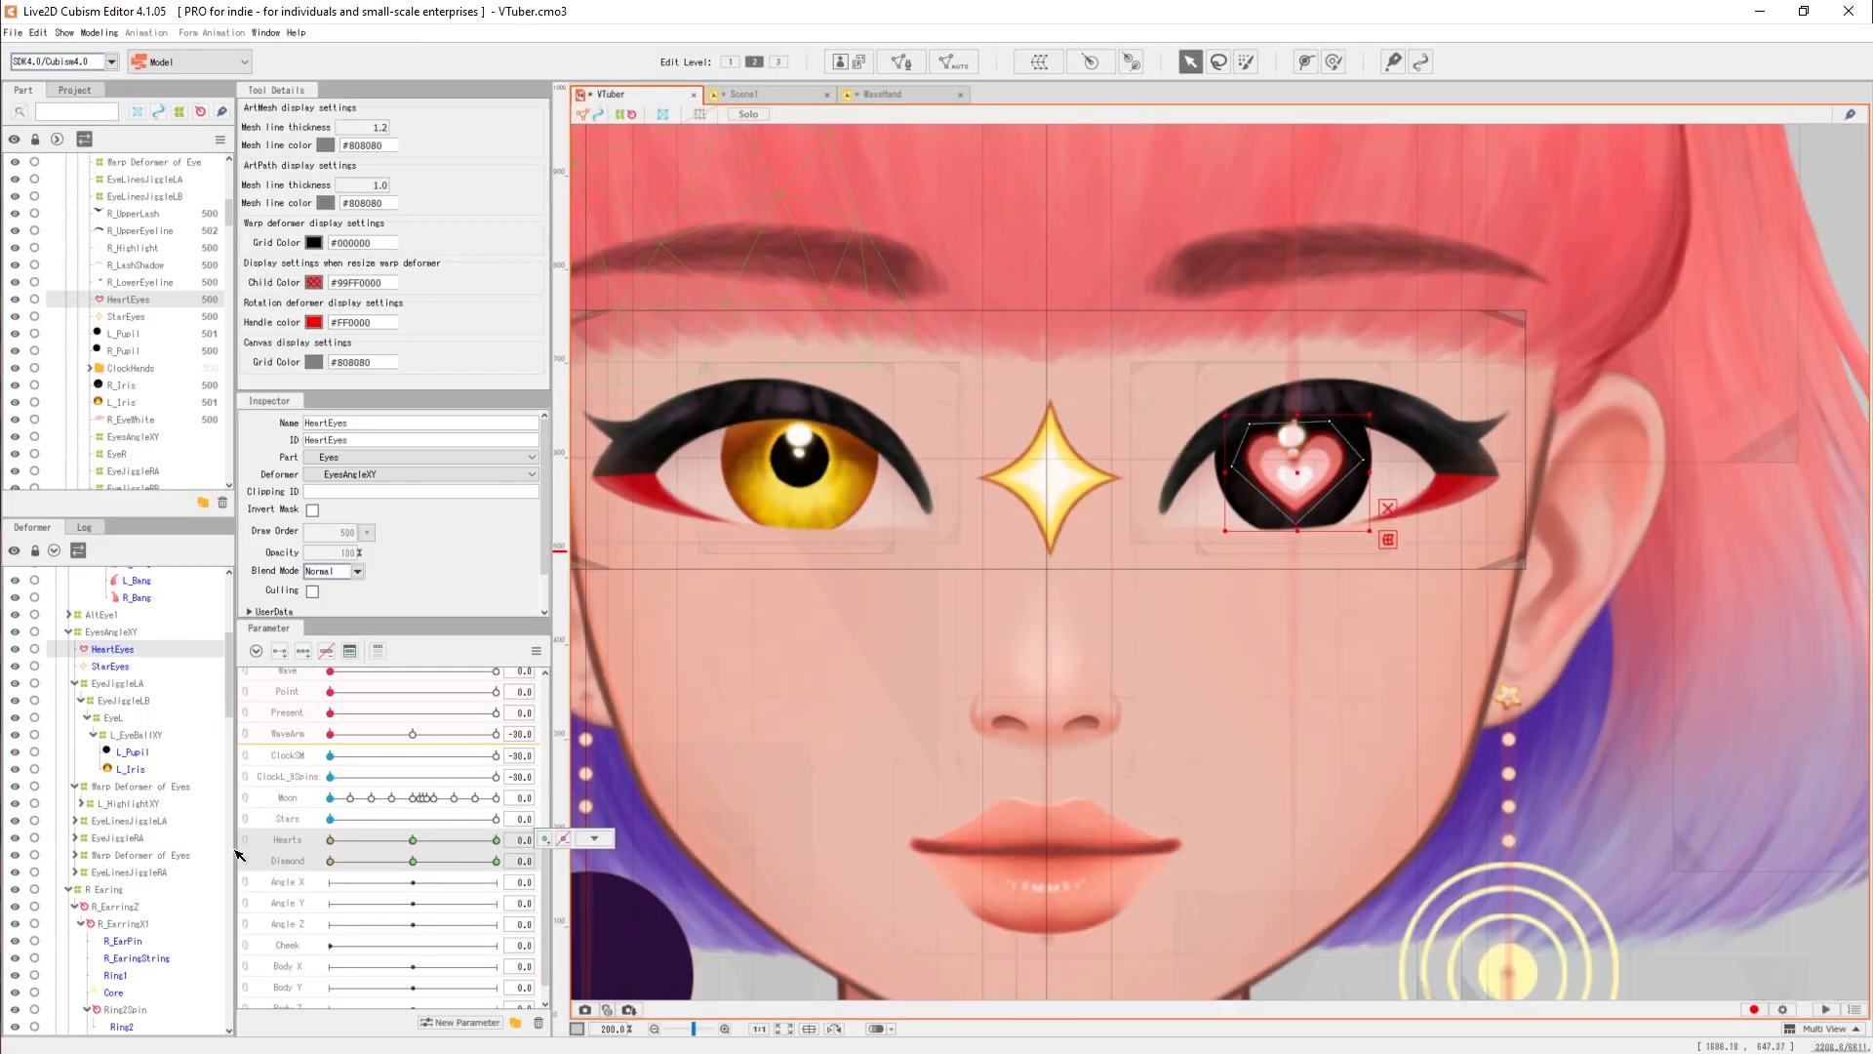
pyautogui.click(406, 841)
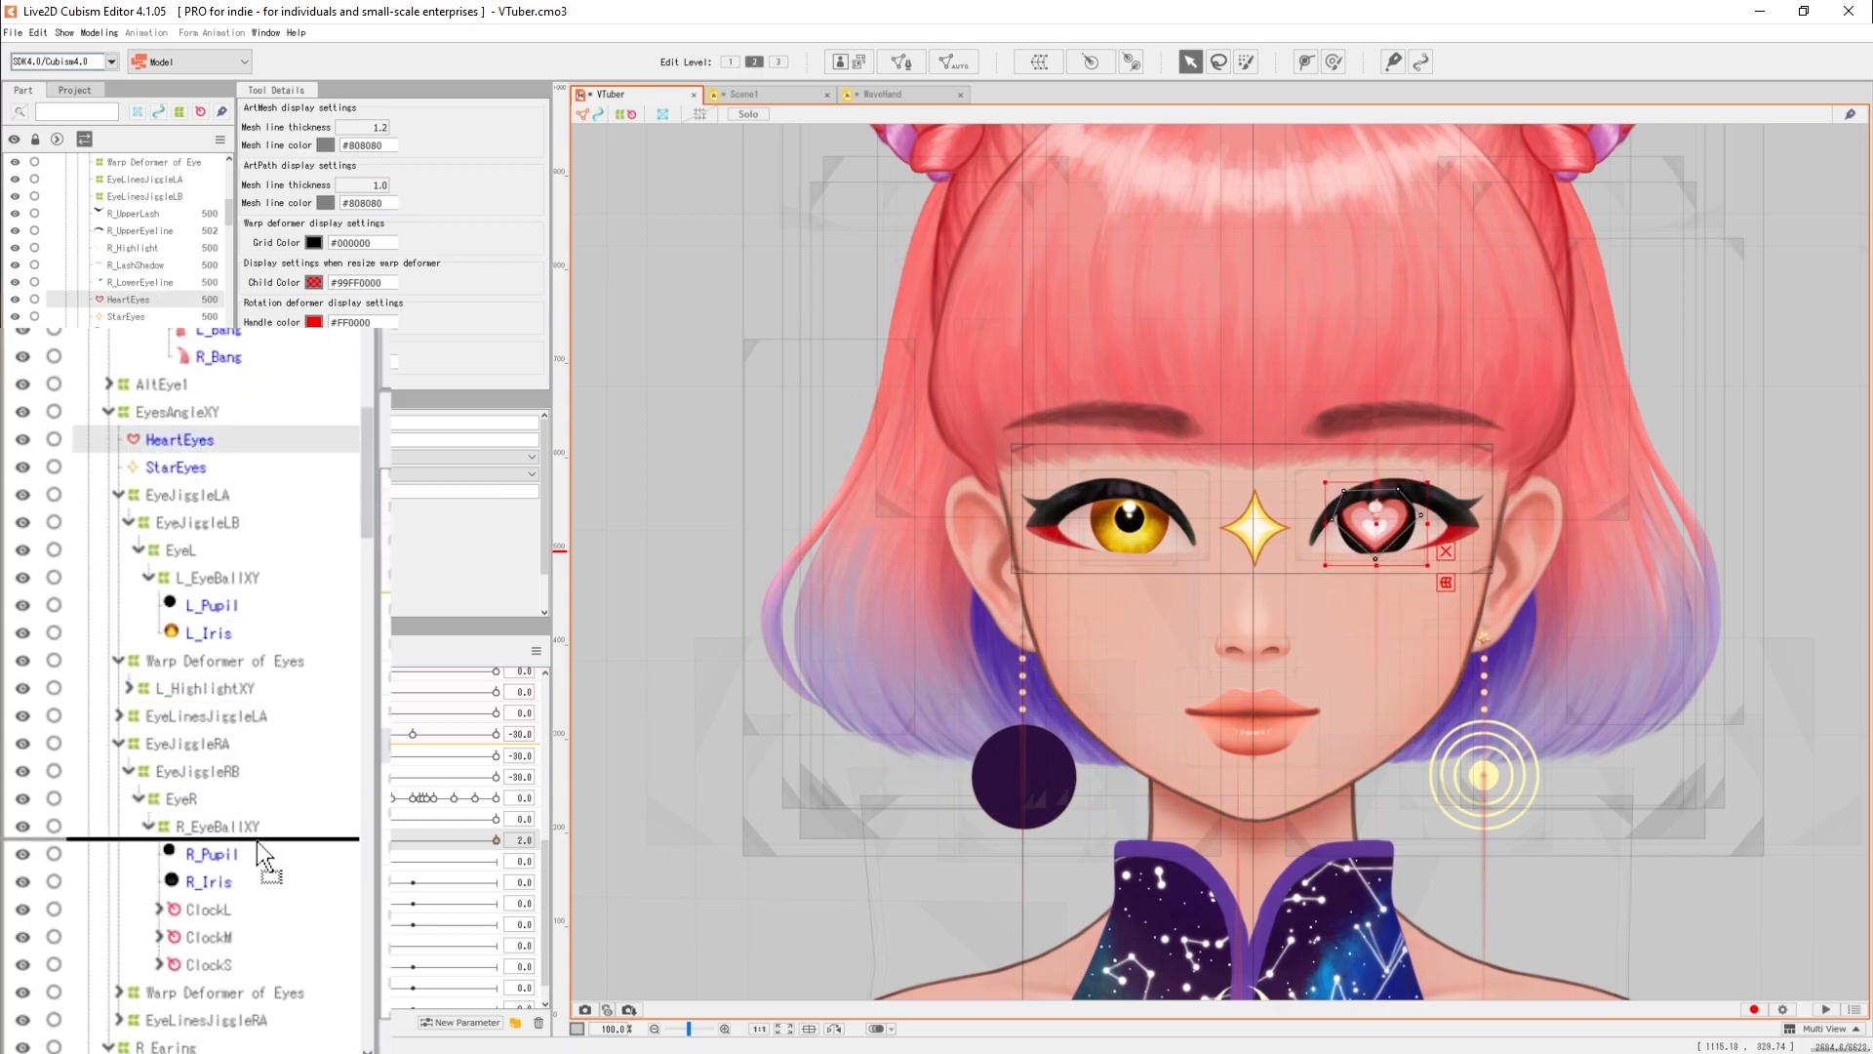
pyautogui.moveTo(256, 841); pyautogui.dragTo(255, 829)
# Preview Hearts at its maximum in the Physics/Scene Blending settings, turning the head with Apply Physics off and on.
pyautogui.click(98, 33)
pyautogui.click(161, 386)
pyautogui.scroll(4, 1366, 457)
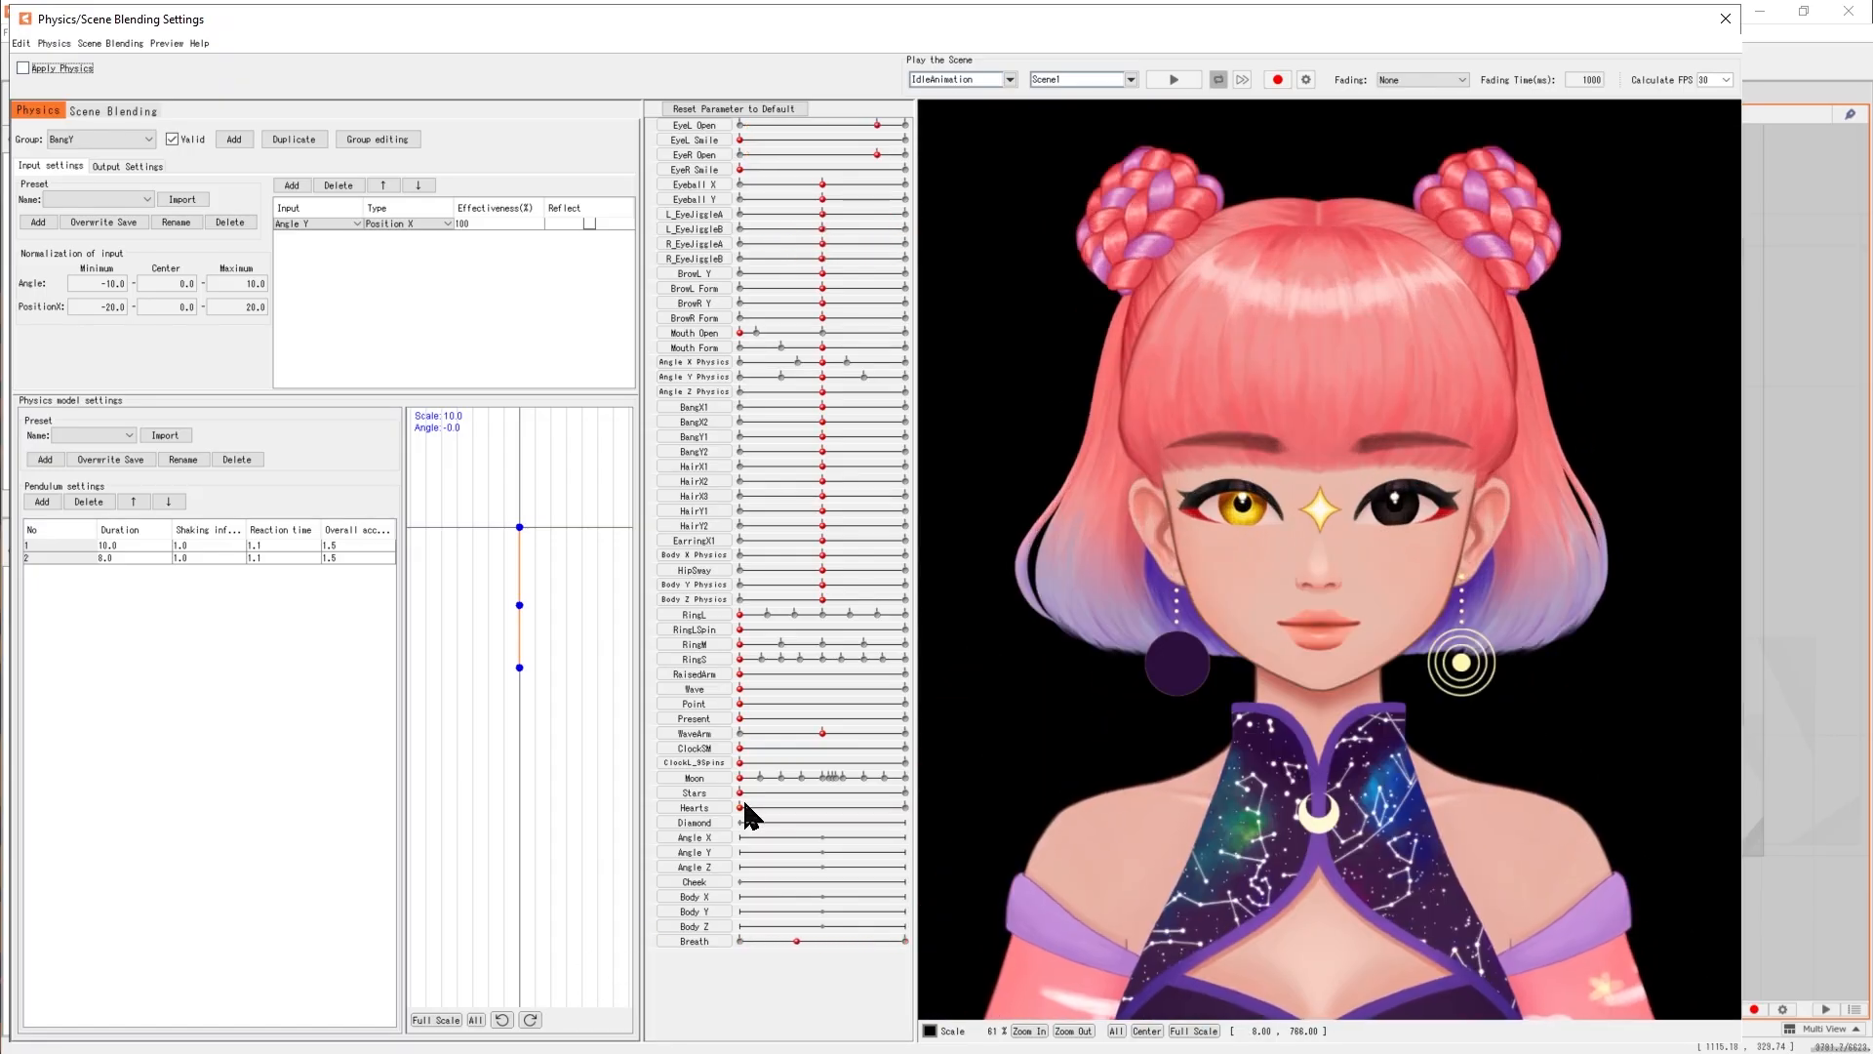
pyautogui.moveTo(742, 796); pyautogui.dragTo(740, 798)
pyautogui.moveTo(740, 808); pyautogui.dragTo(910, 813)
pyautogui.moveTo(1322, 546); pyautogui.dragTo(1725, 478)
pyautogui.click(23, 68)
pyautogui.moveTo(1322, 546); pyautogui.dragTo(1748, 508)
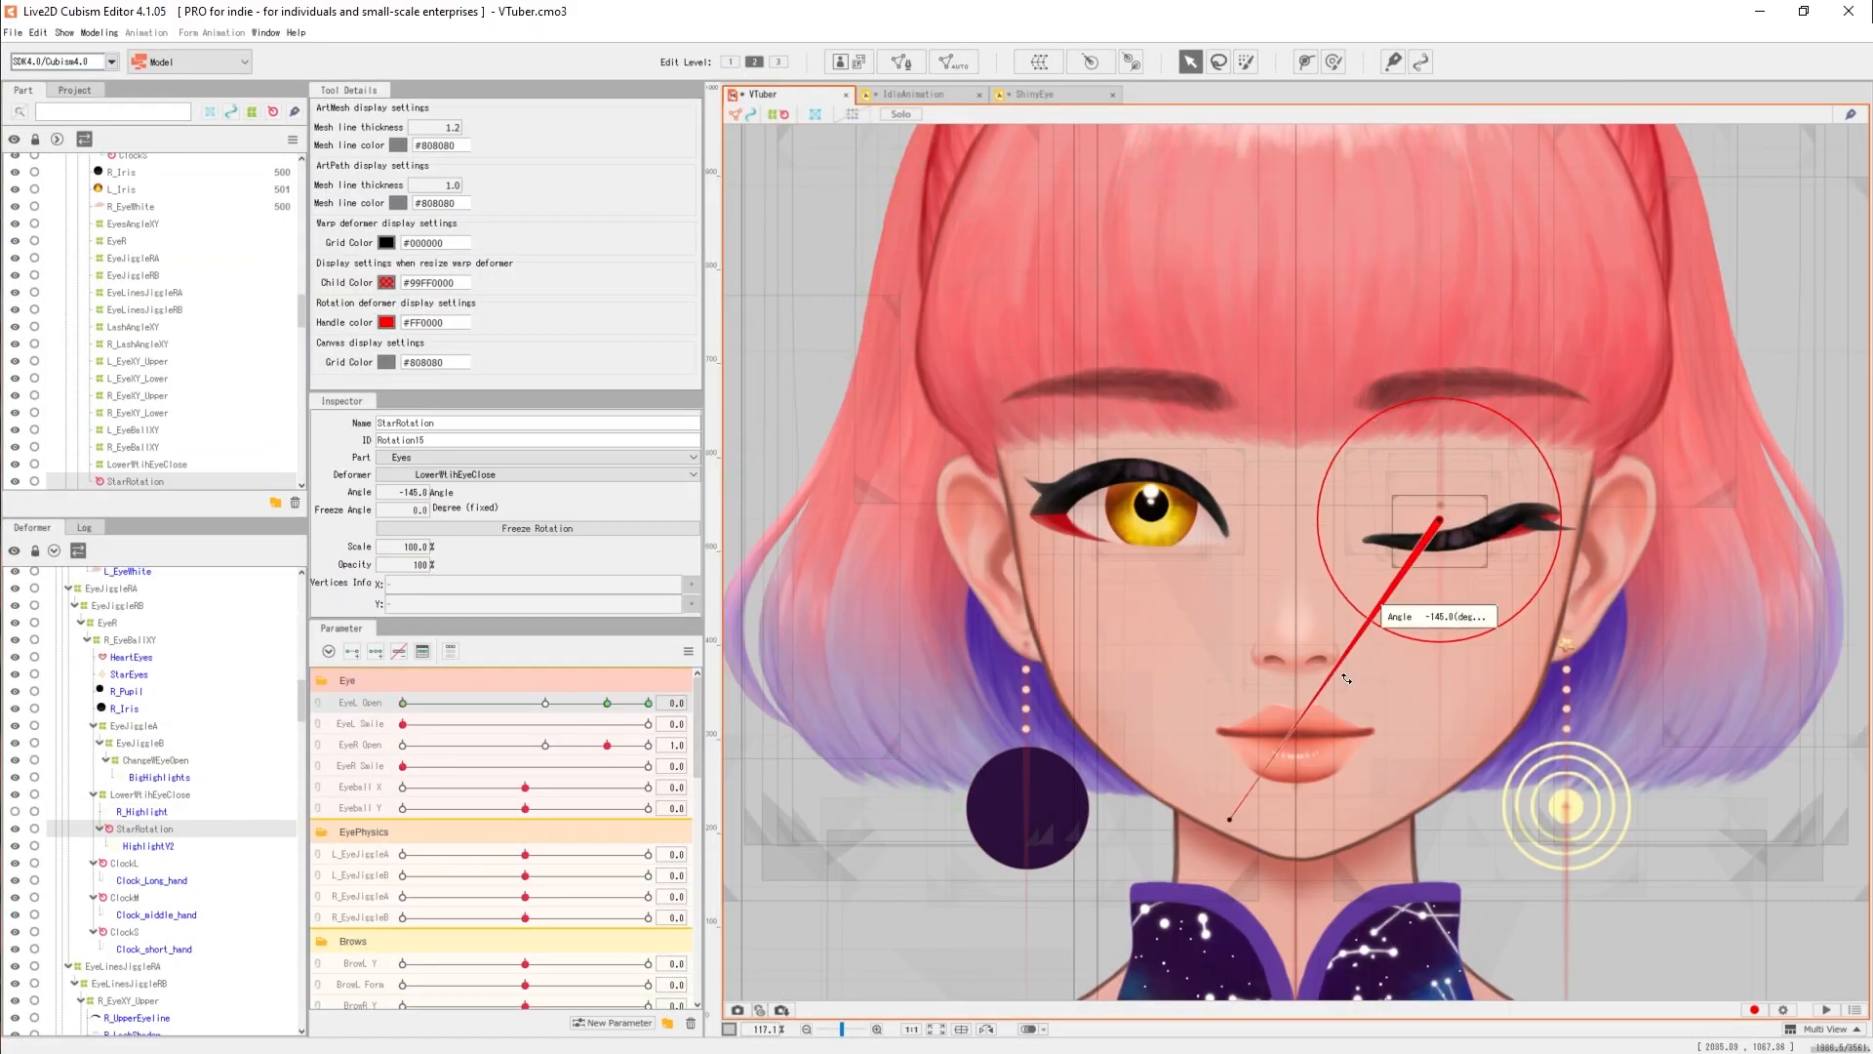
# Reassign the pendulum outputs of the StarJiggleL physics group.
pyautogui.click(144, 780)
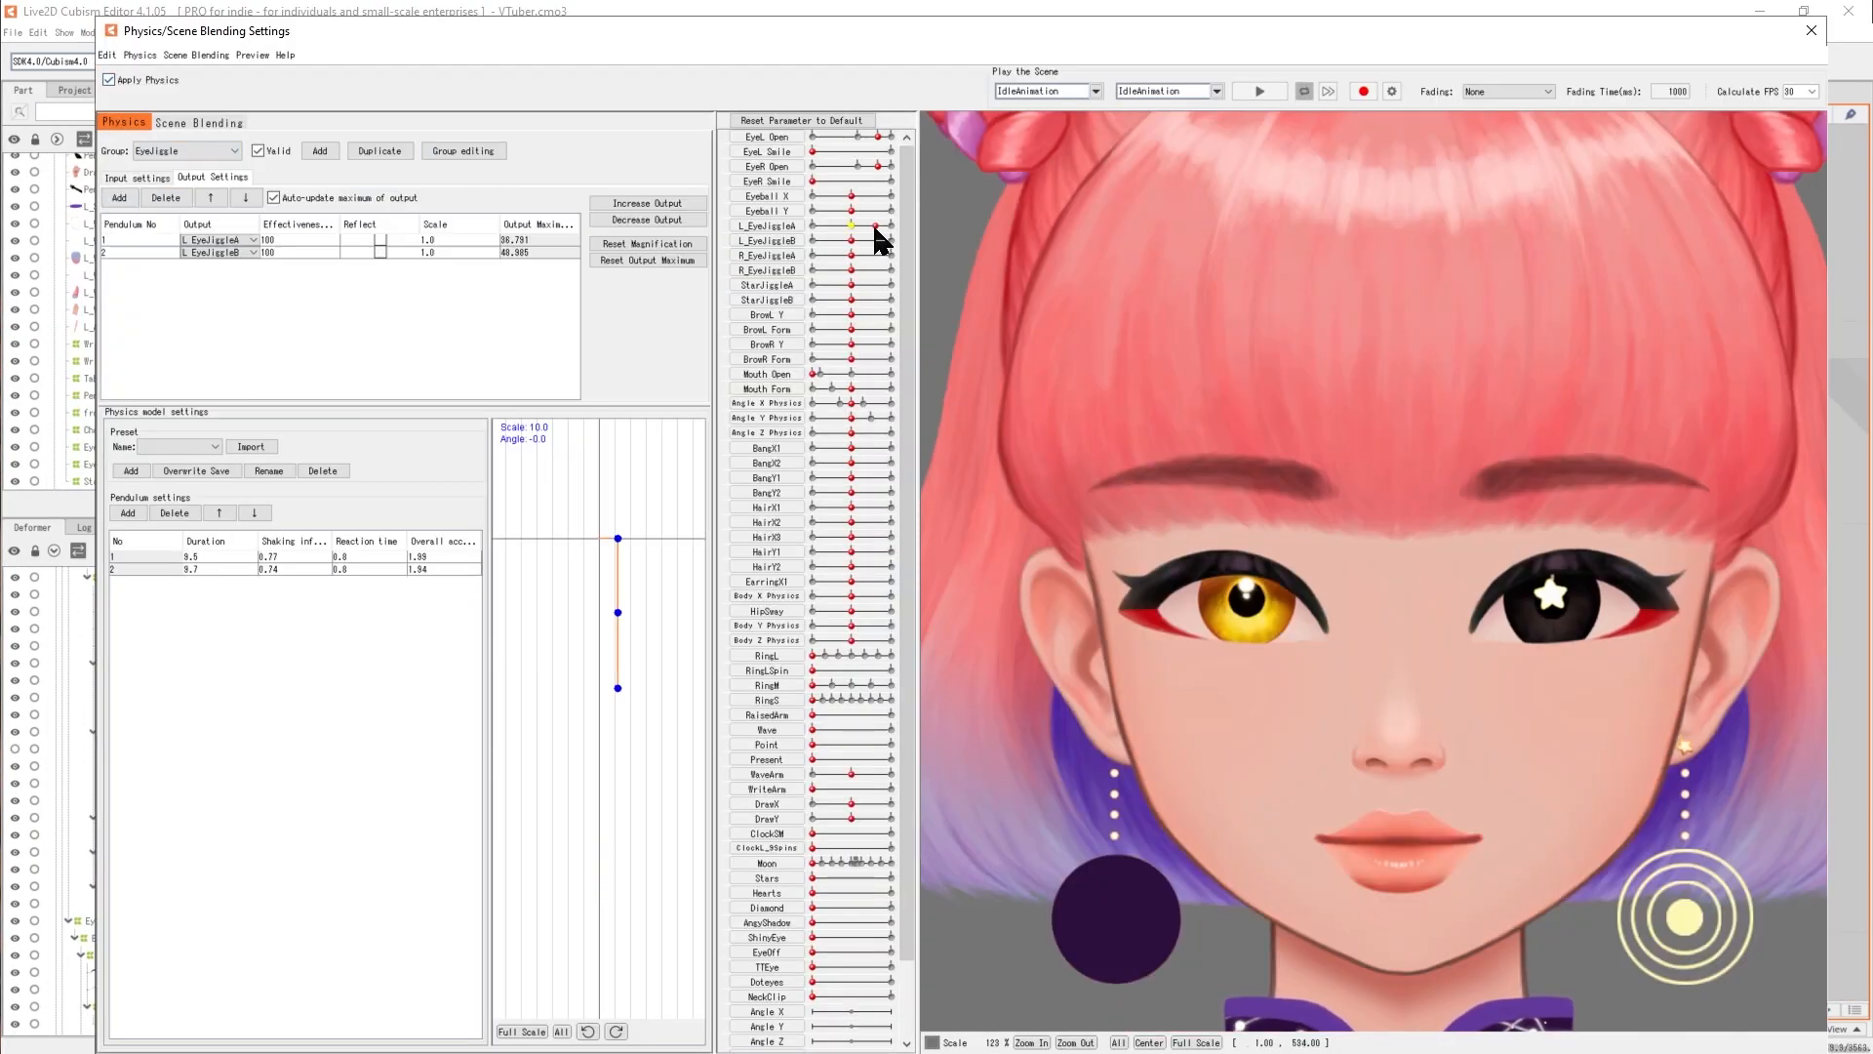
pyautogui.click(253, 253)
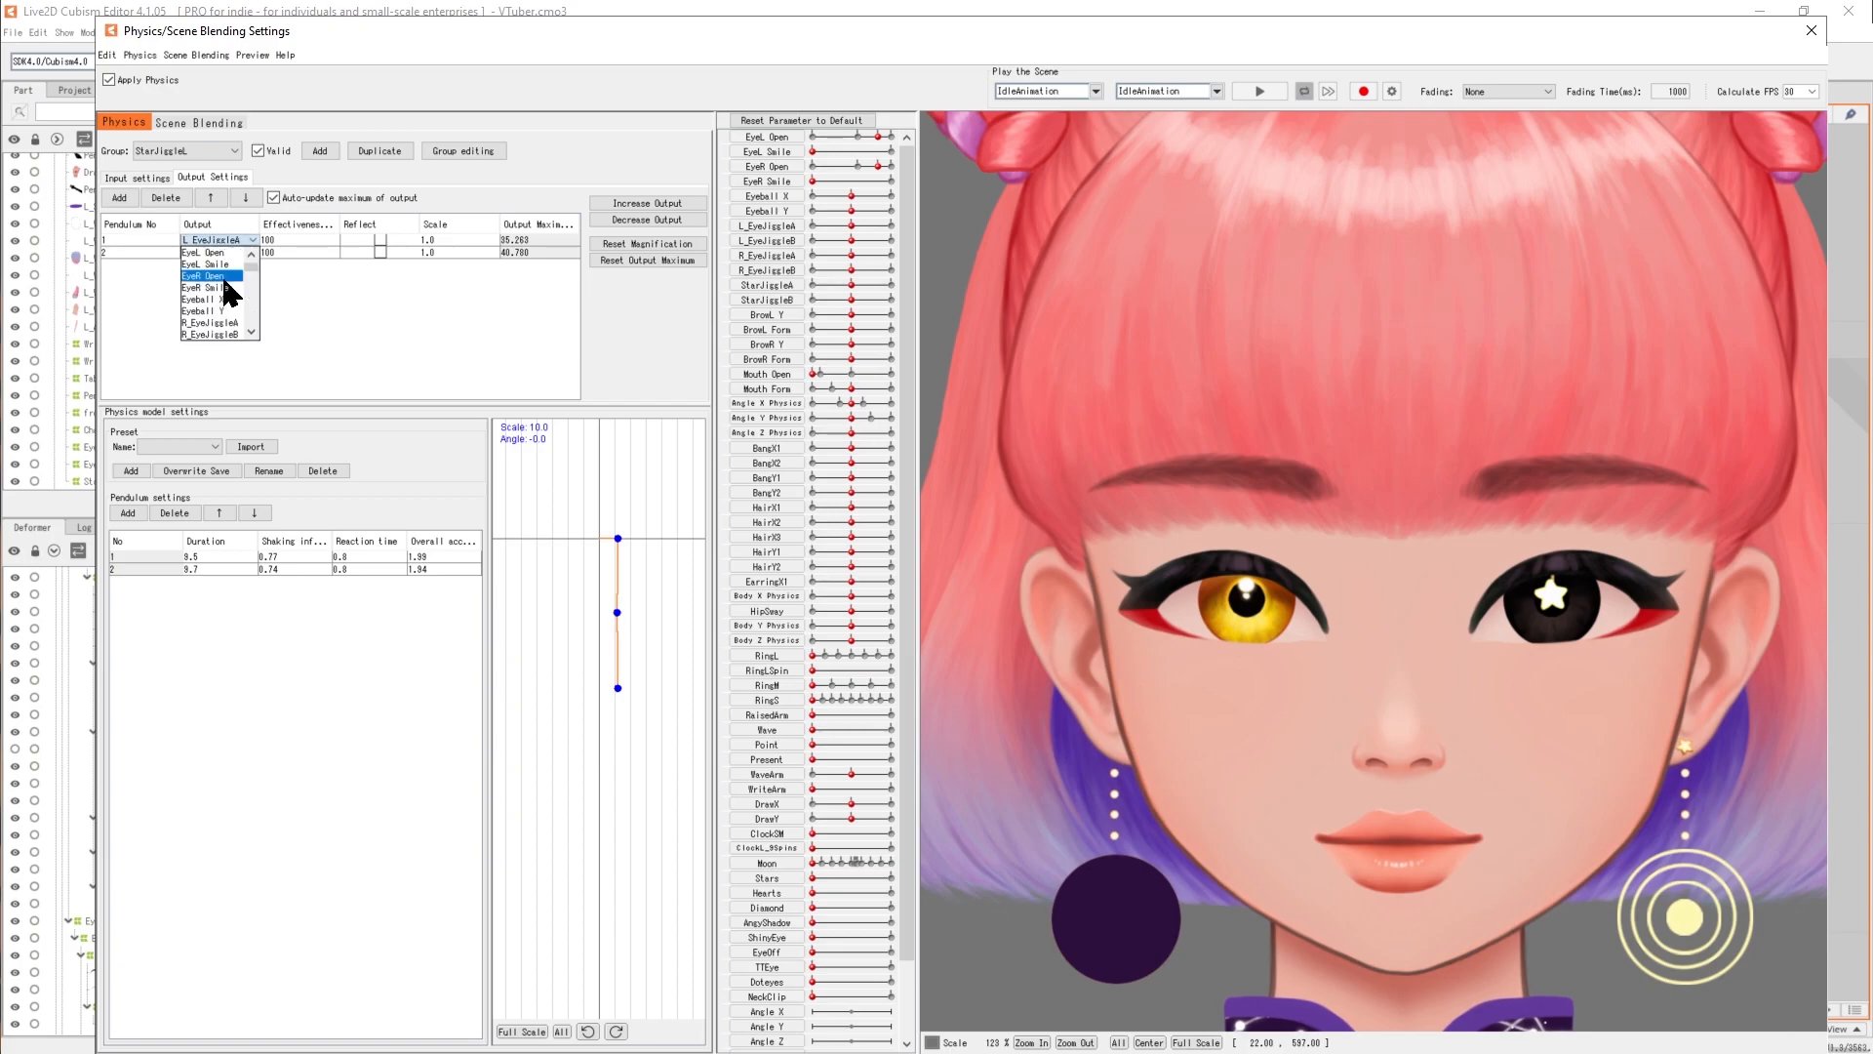
pyautogui.click(231, 314)
pyautogui.rightClick(125, 254)
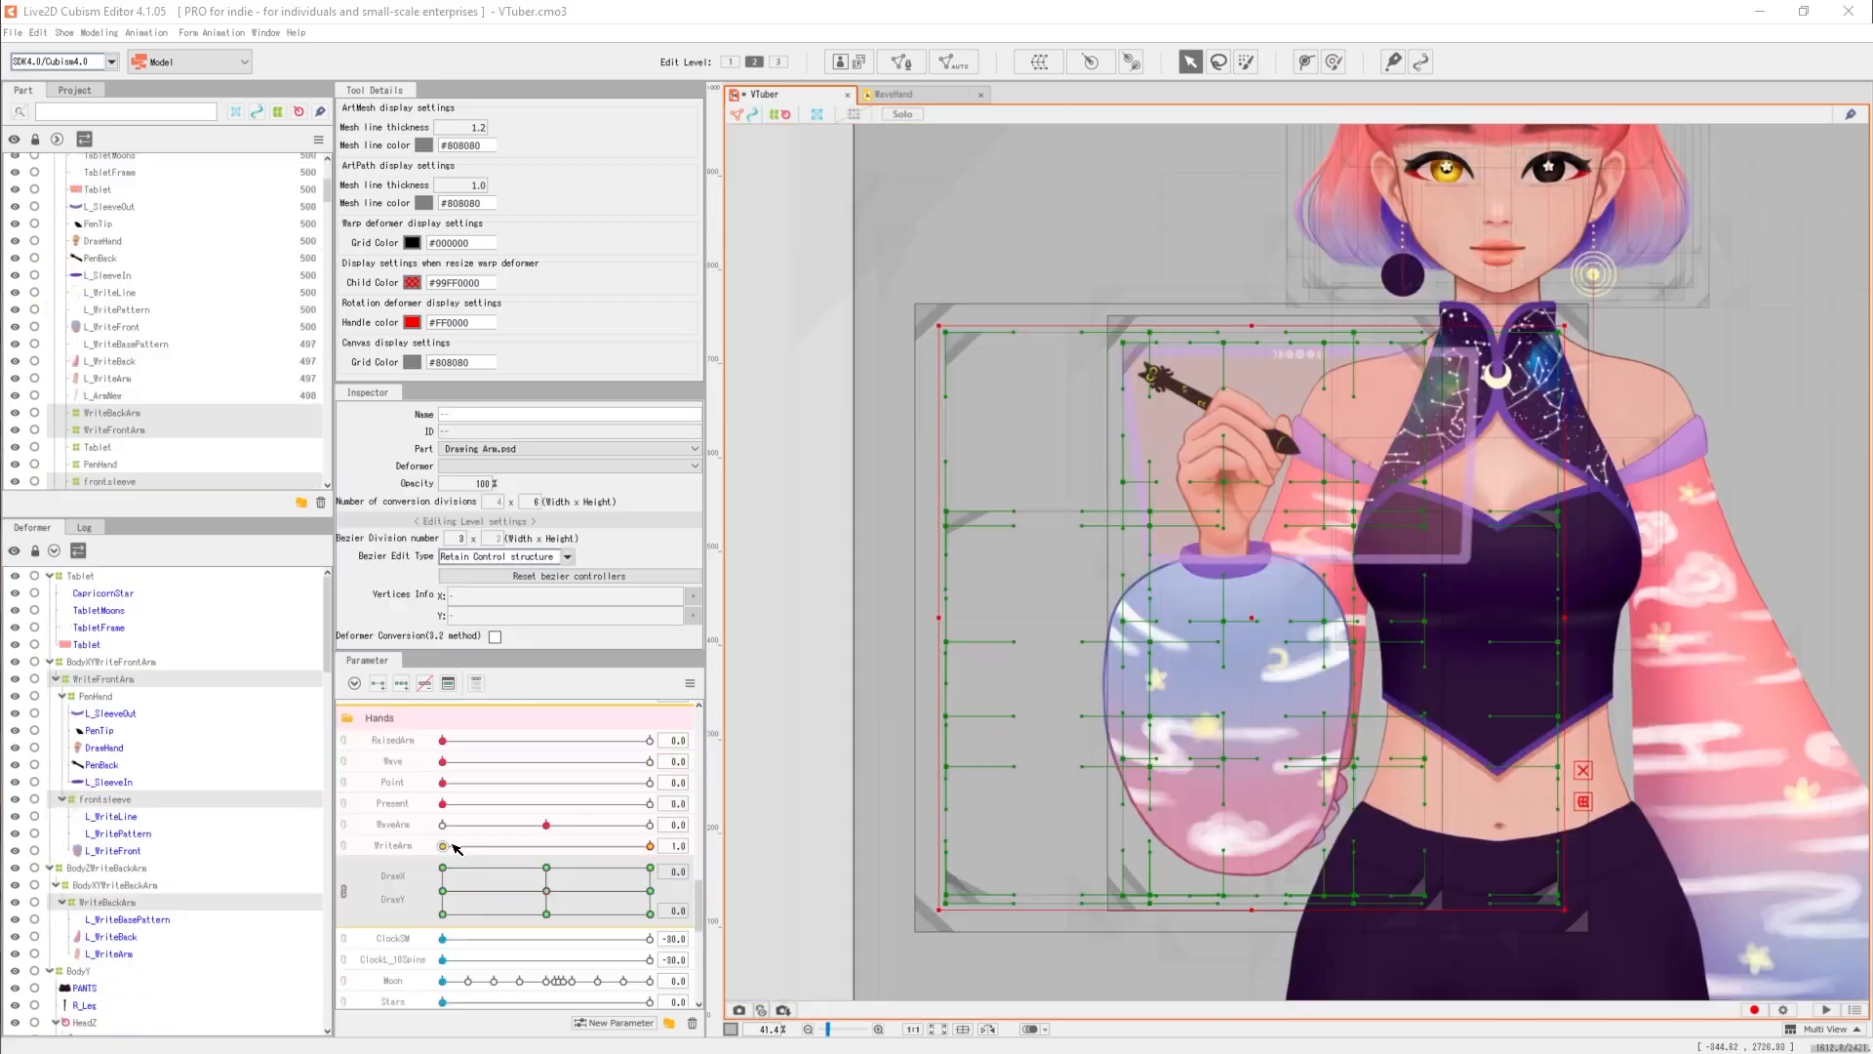
# Check the WriteArm parameter, and in VTube Studio examine the mouse input ranges and the MousePositionX and MousePositionY parameter mappings.
pyautogui.click(455, 848)
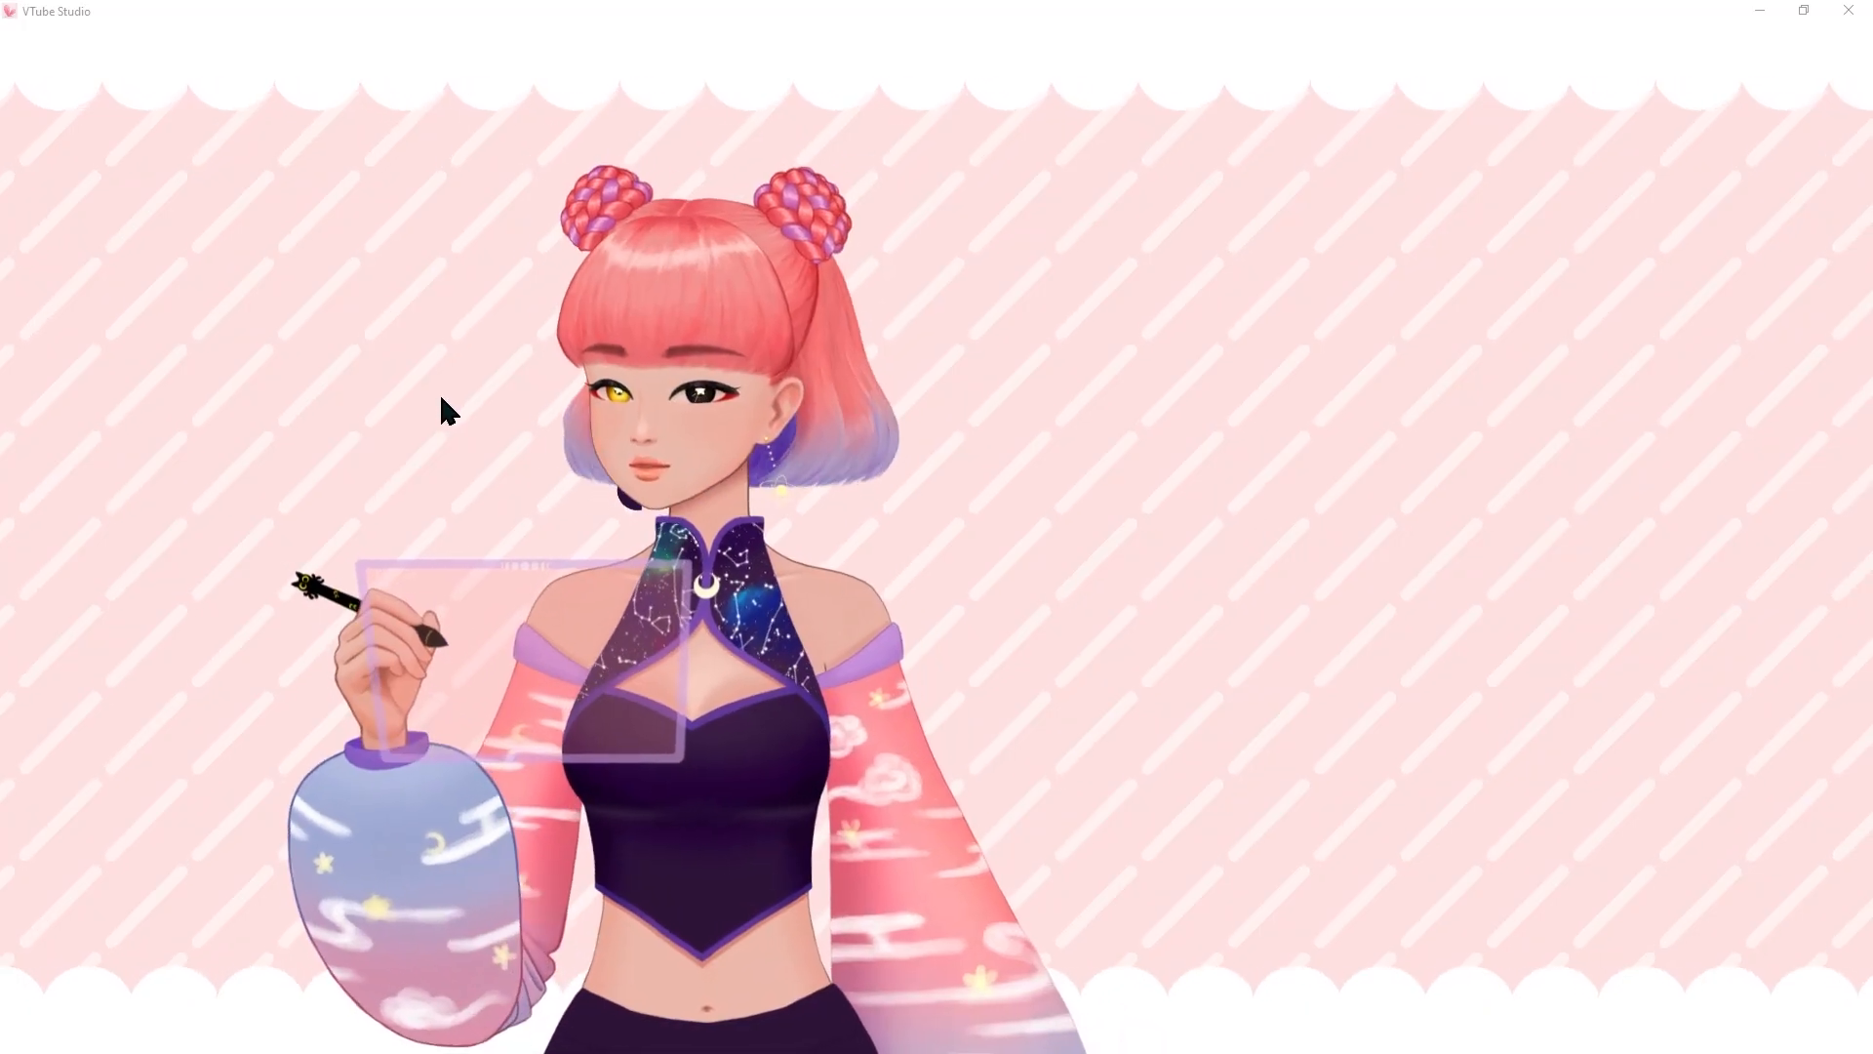
pyautogui.doubleClick(439, 405)
pyautogui.click(49, 472)
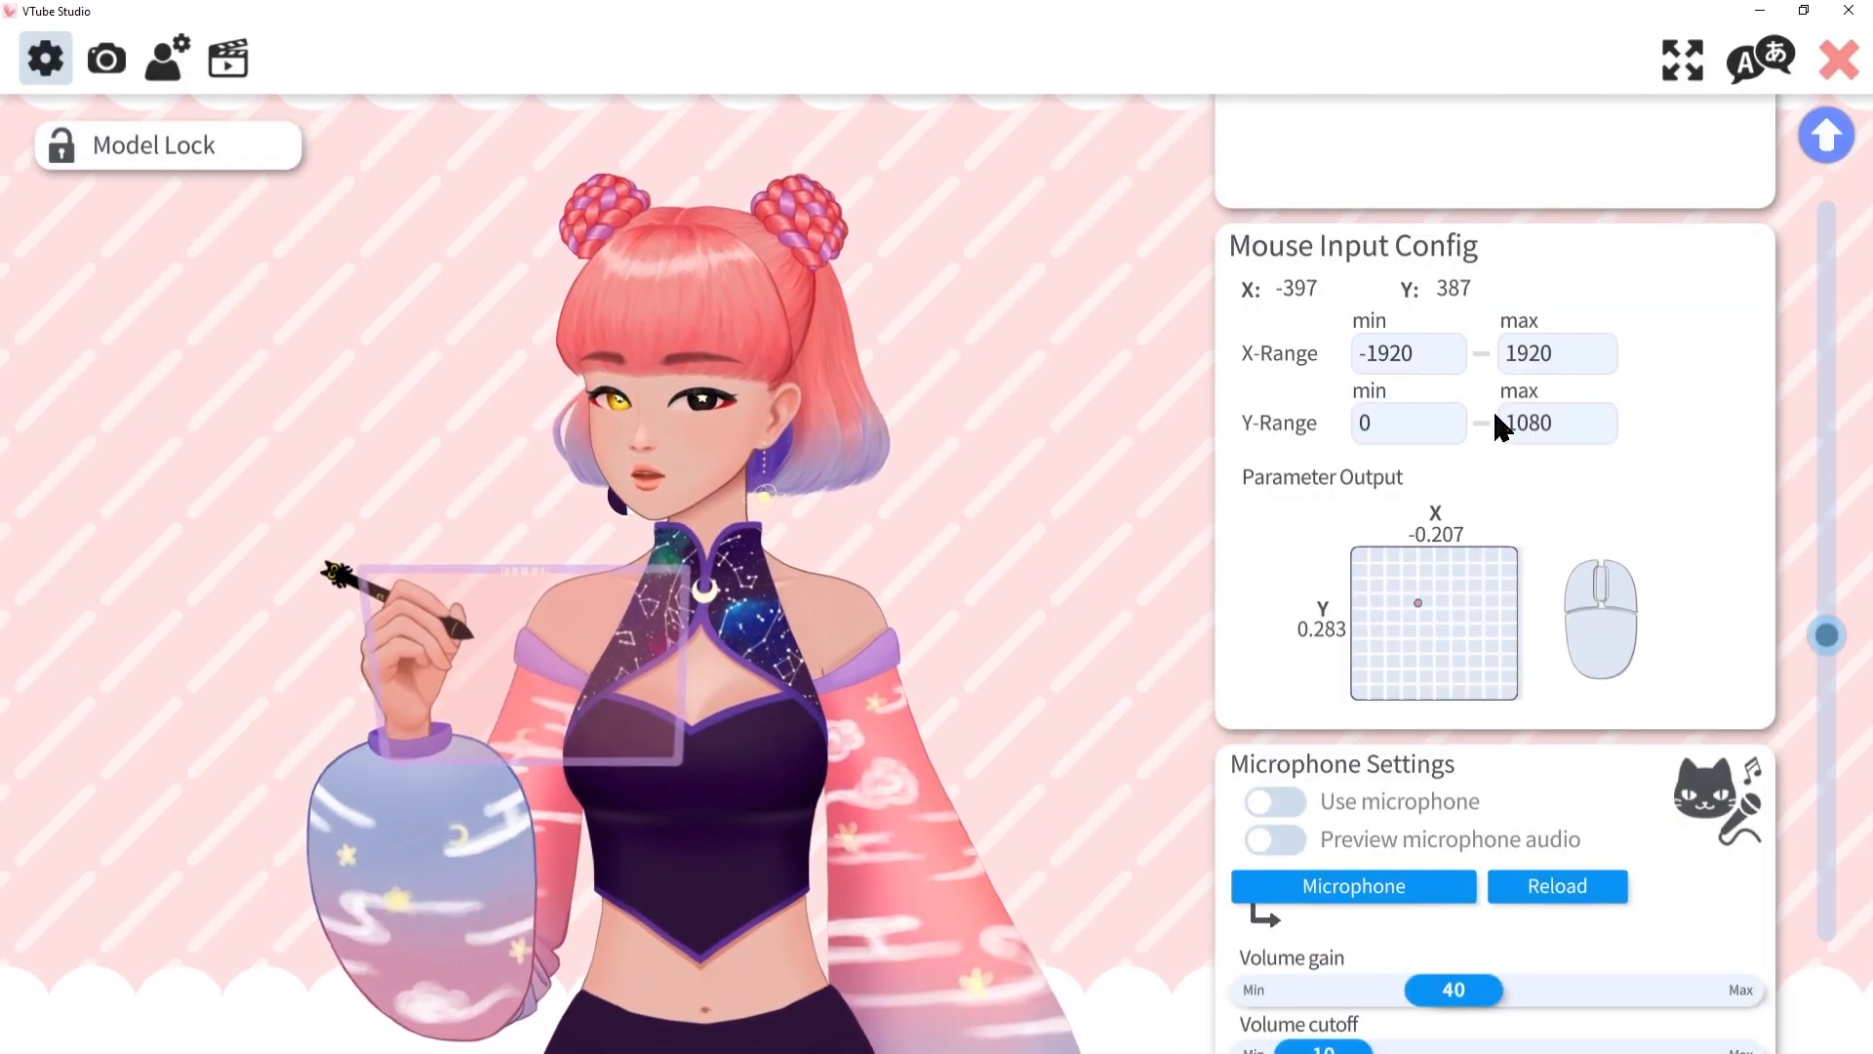
pyautogui.click(167, 59)
pyautogui.scroll(1, 1375, 459)
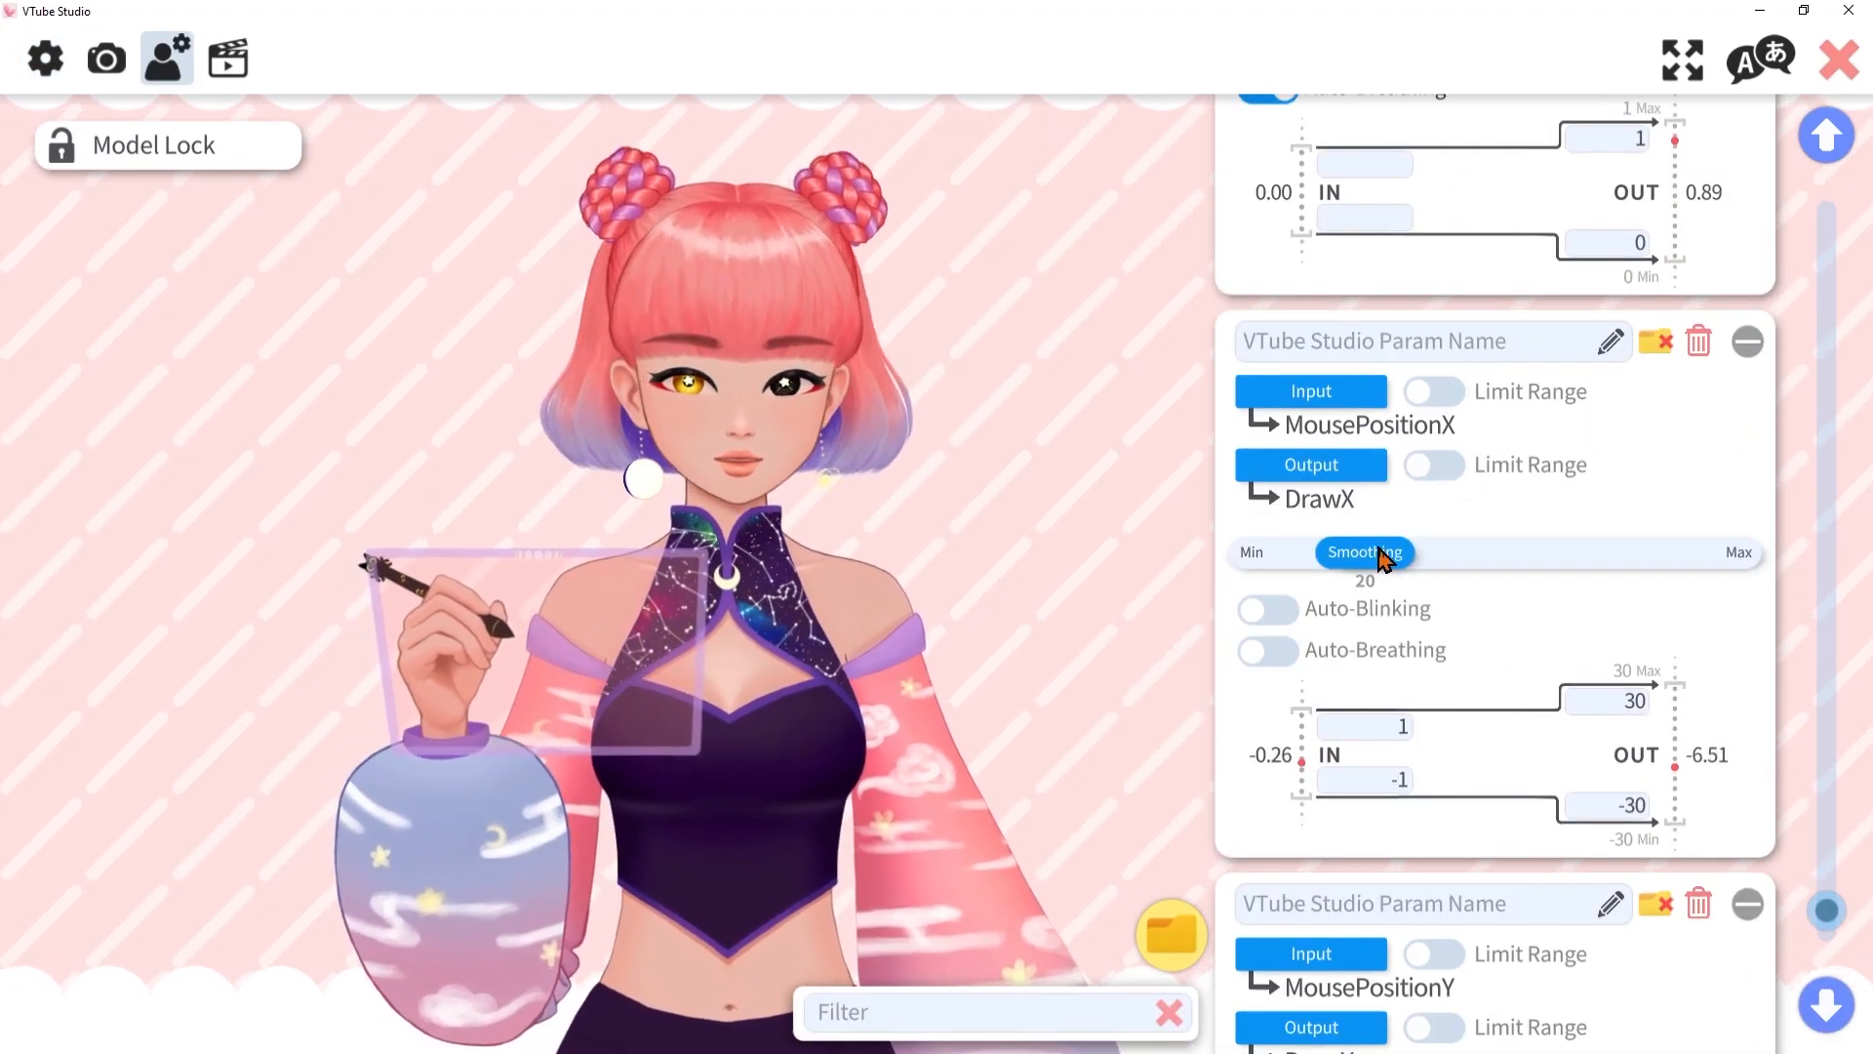
pyautogui.scroll(-4, 1630, 669)
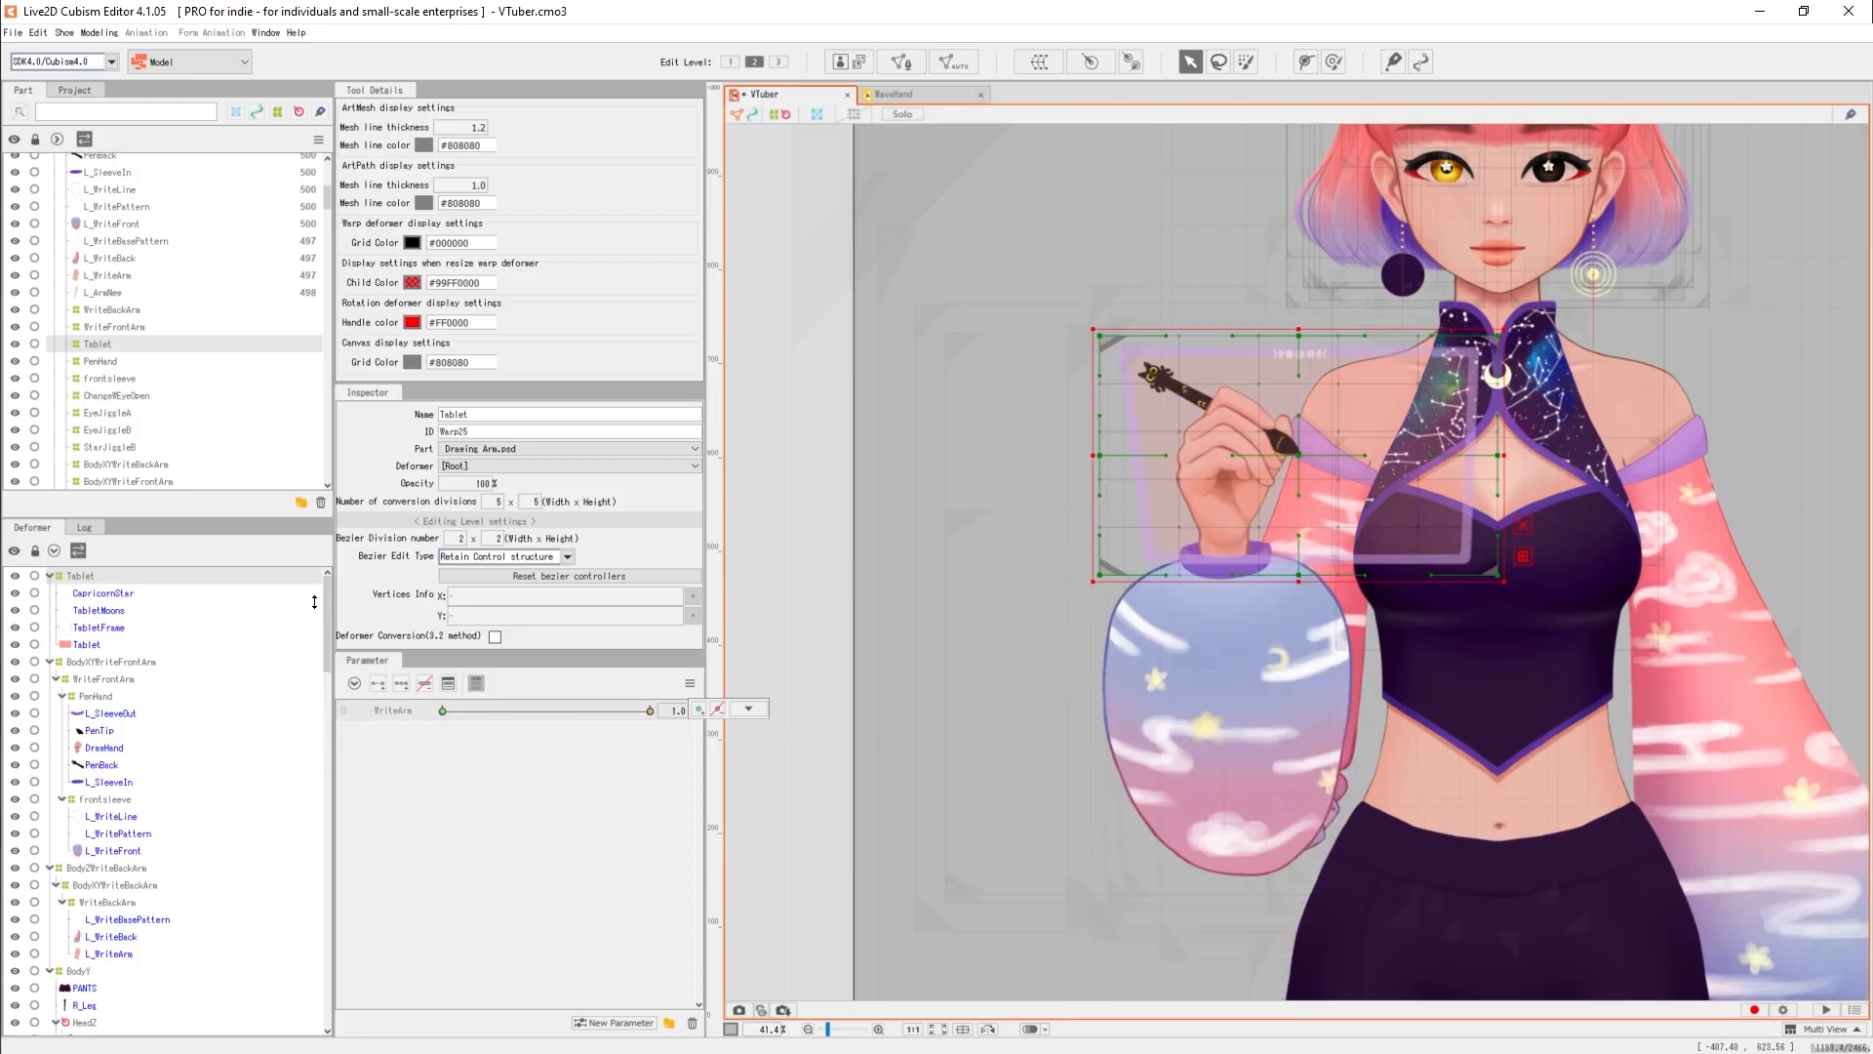
# In Cubism Editor, examine the parameters keyed on the drawing arm's WriteFrontArm, PenHand, frontsleeve, BodyZWriteBackArm, BodyXYWriteBackArm and WriteBackArm deformers.
pyautogui.click(107, 678)
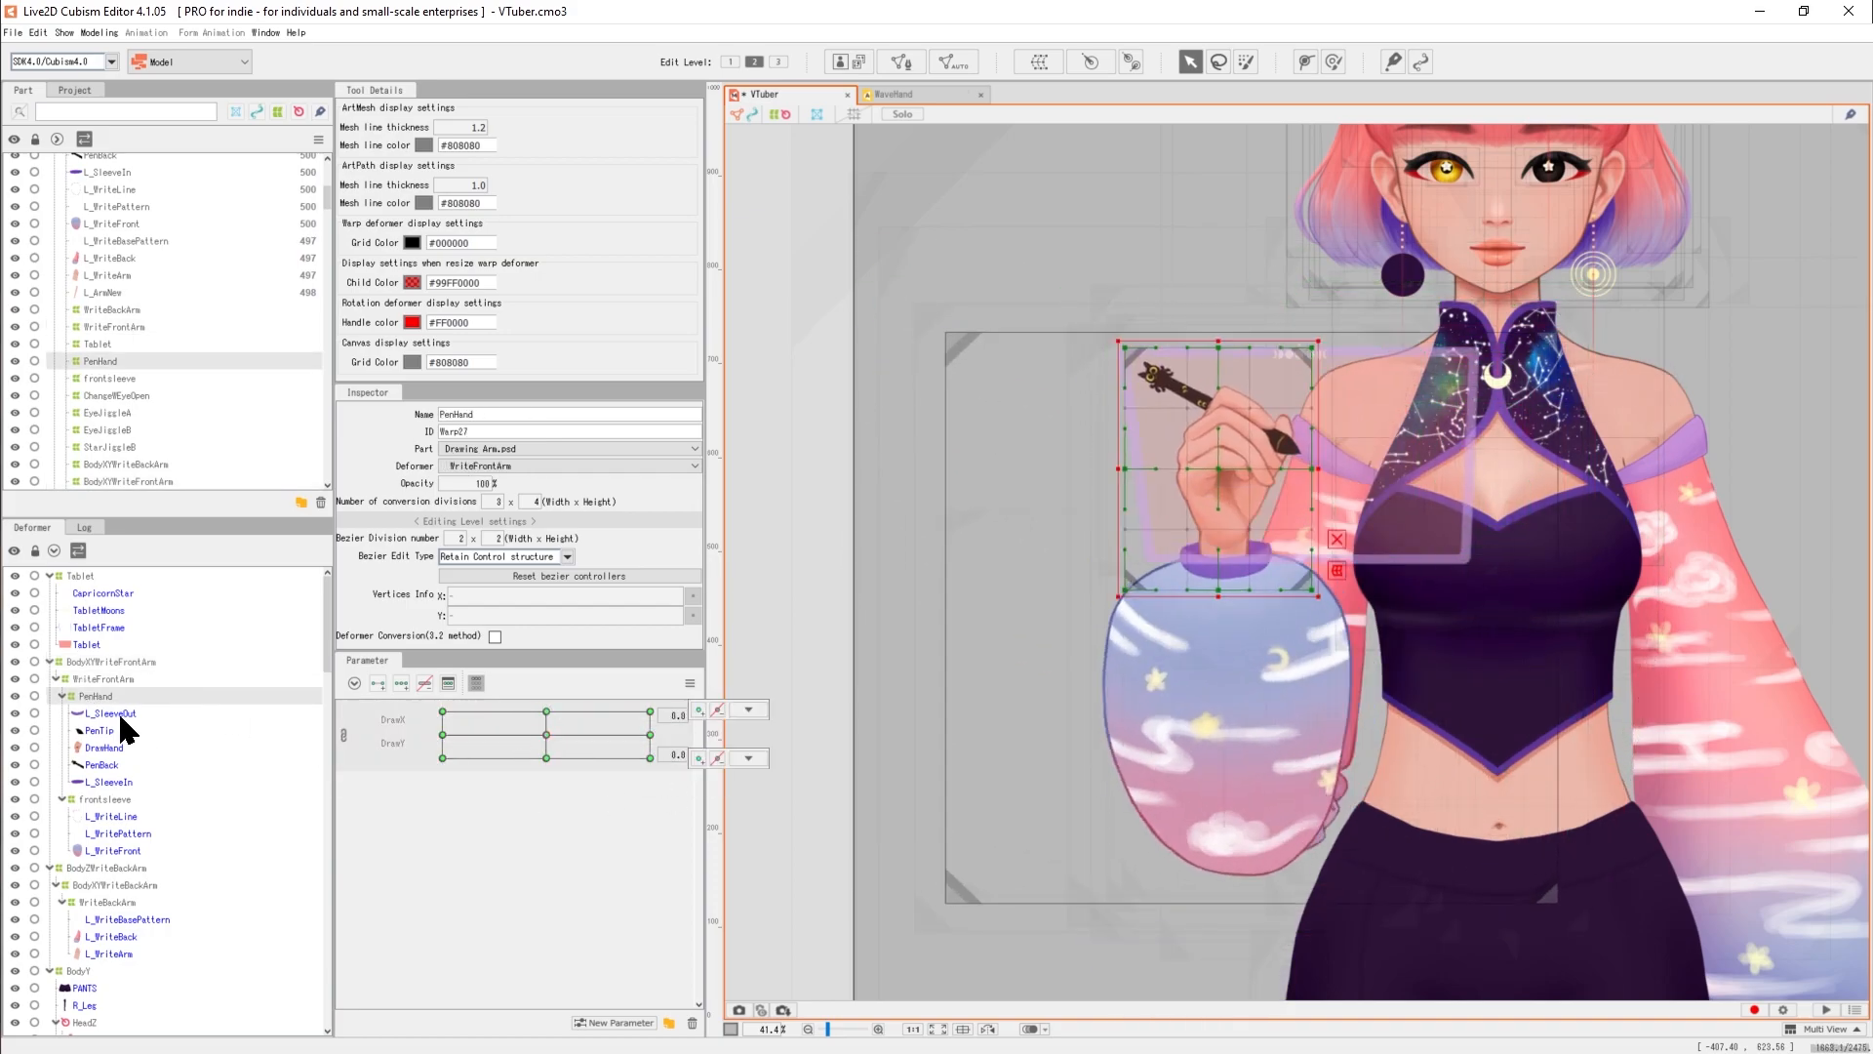
pyautogui.click(106, 799)
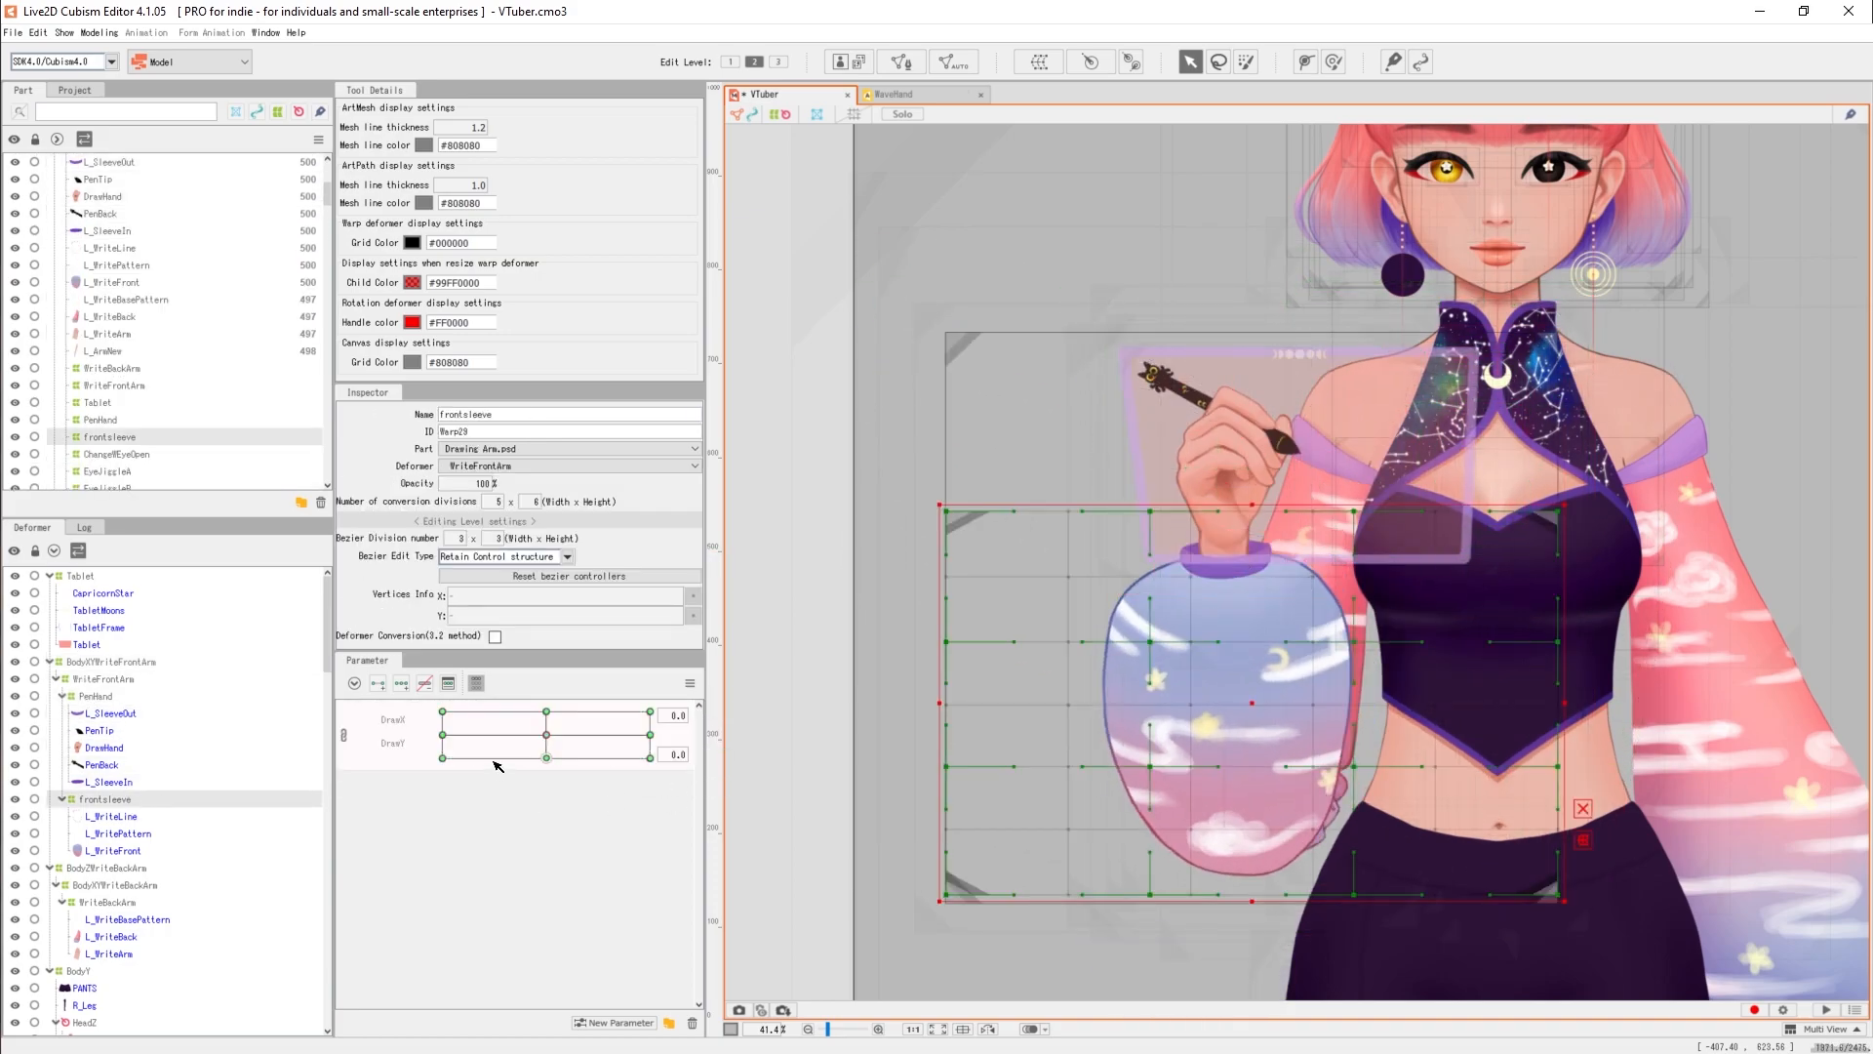
pyautogui.click(152, 868)
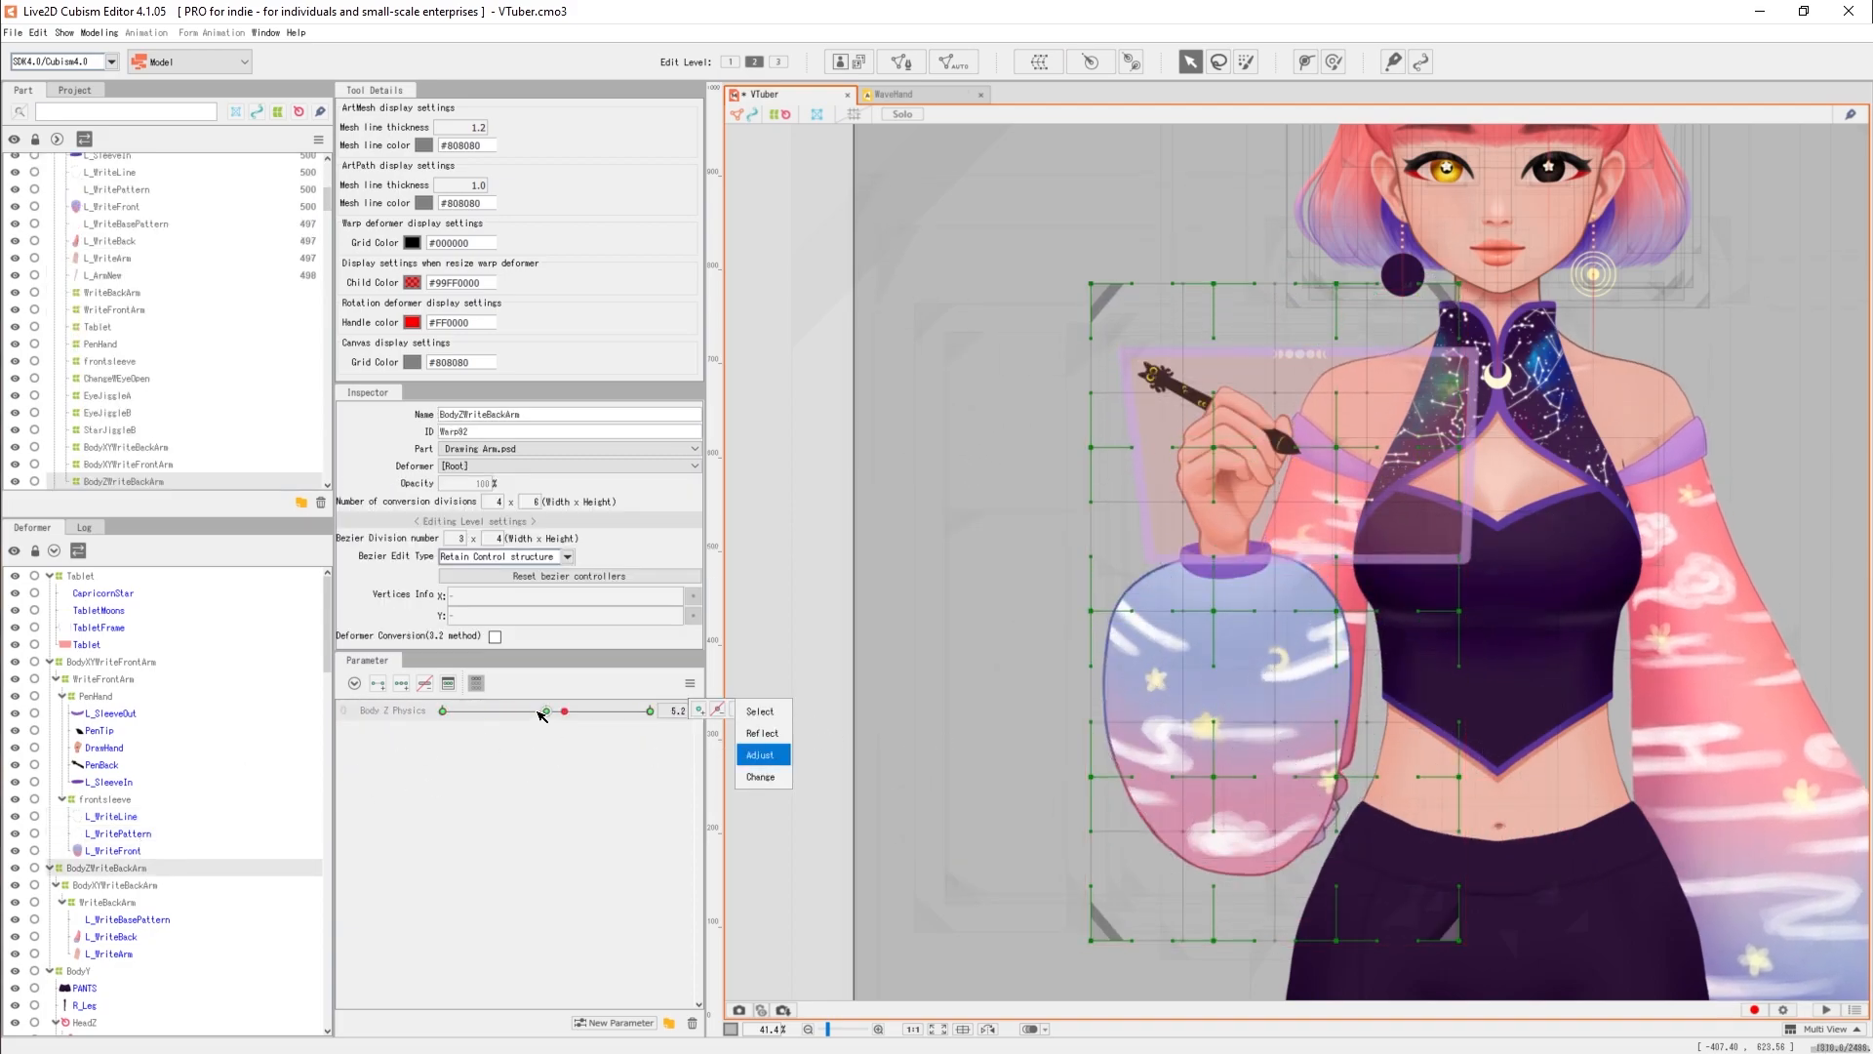
pyautogui.click(146, 885)
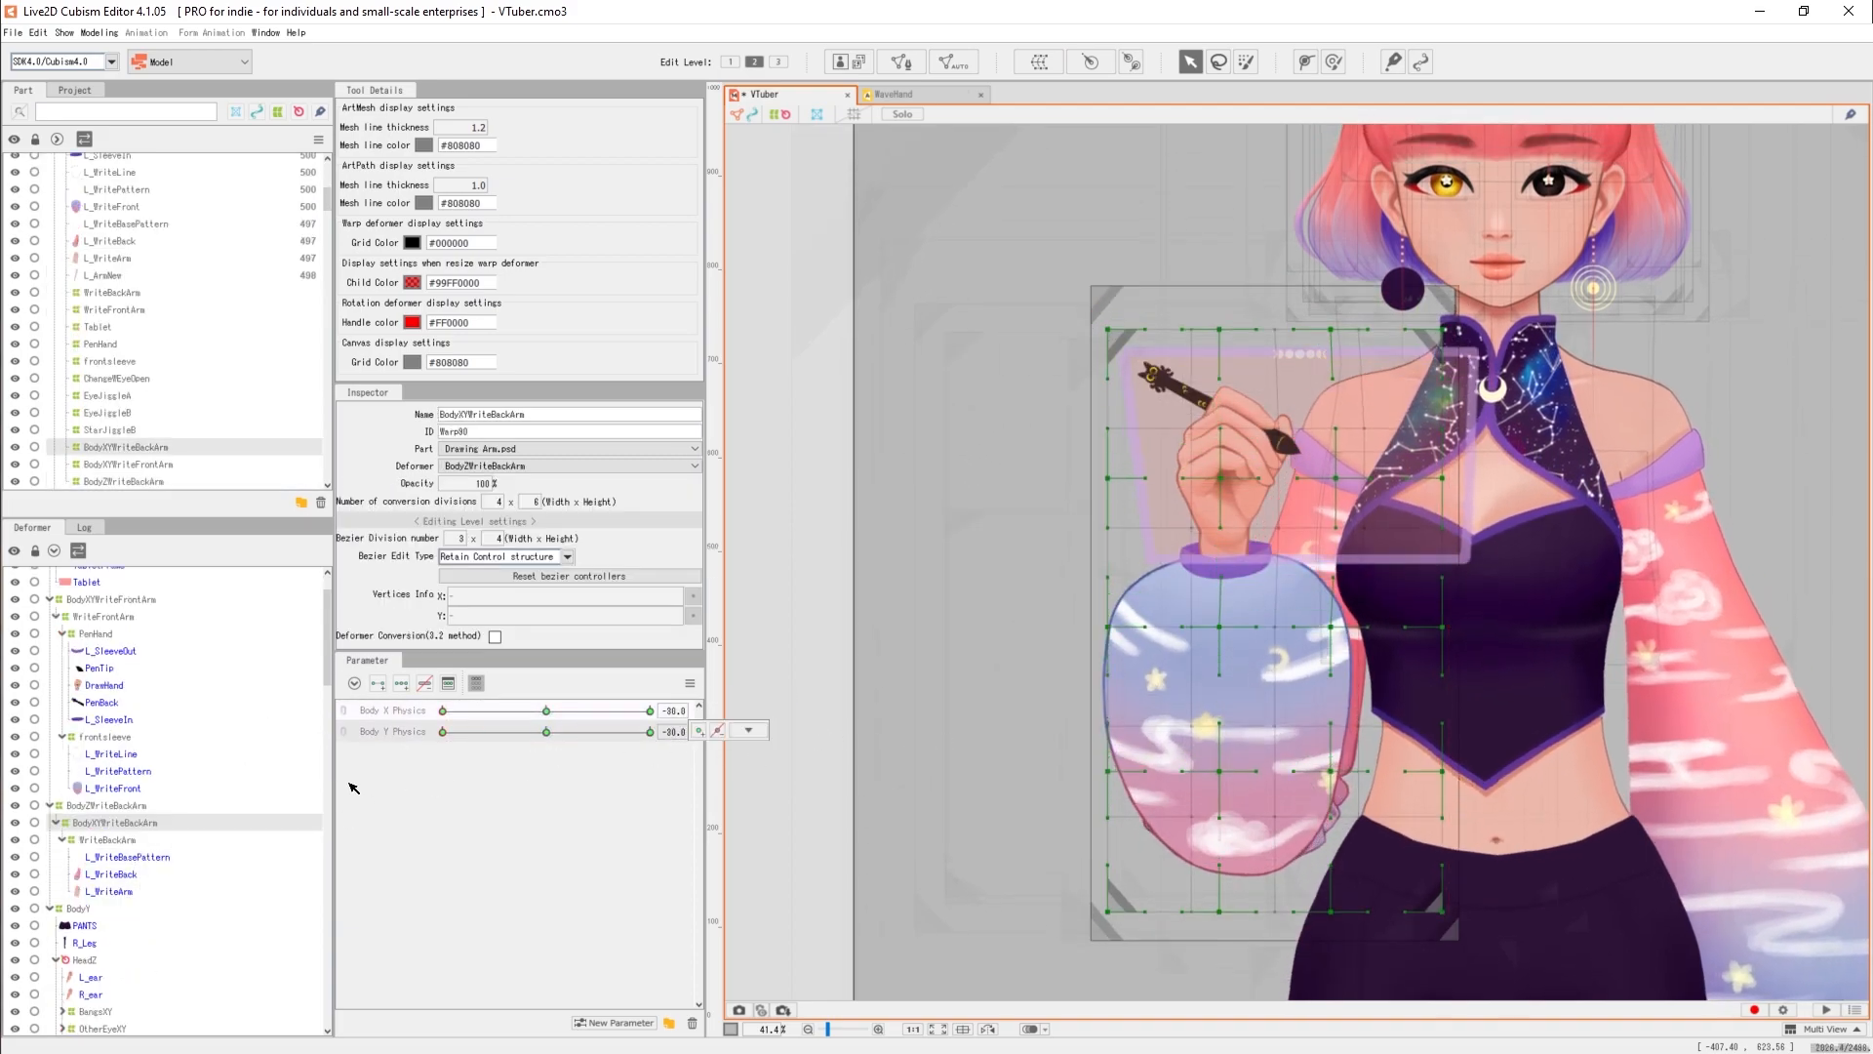
pyautogui.click(137, 840)
pyautogui.click(137, 875)
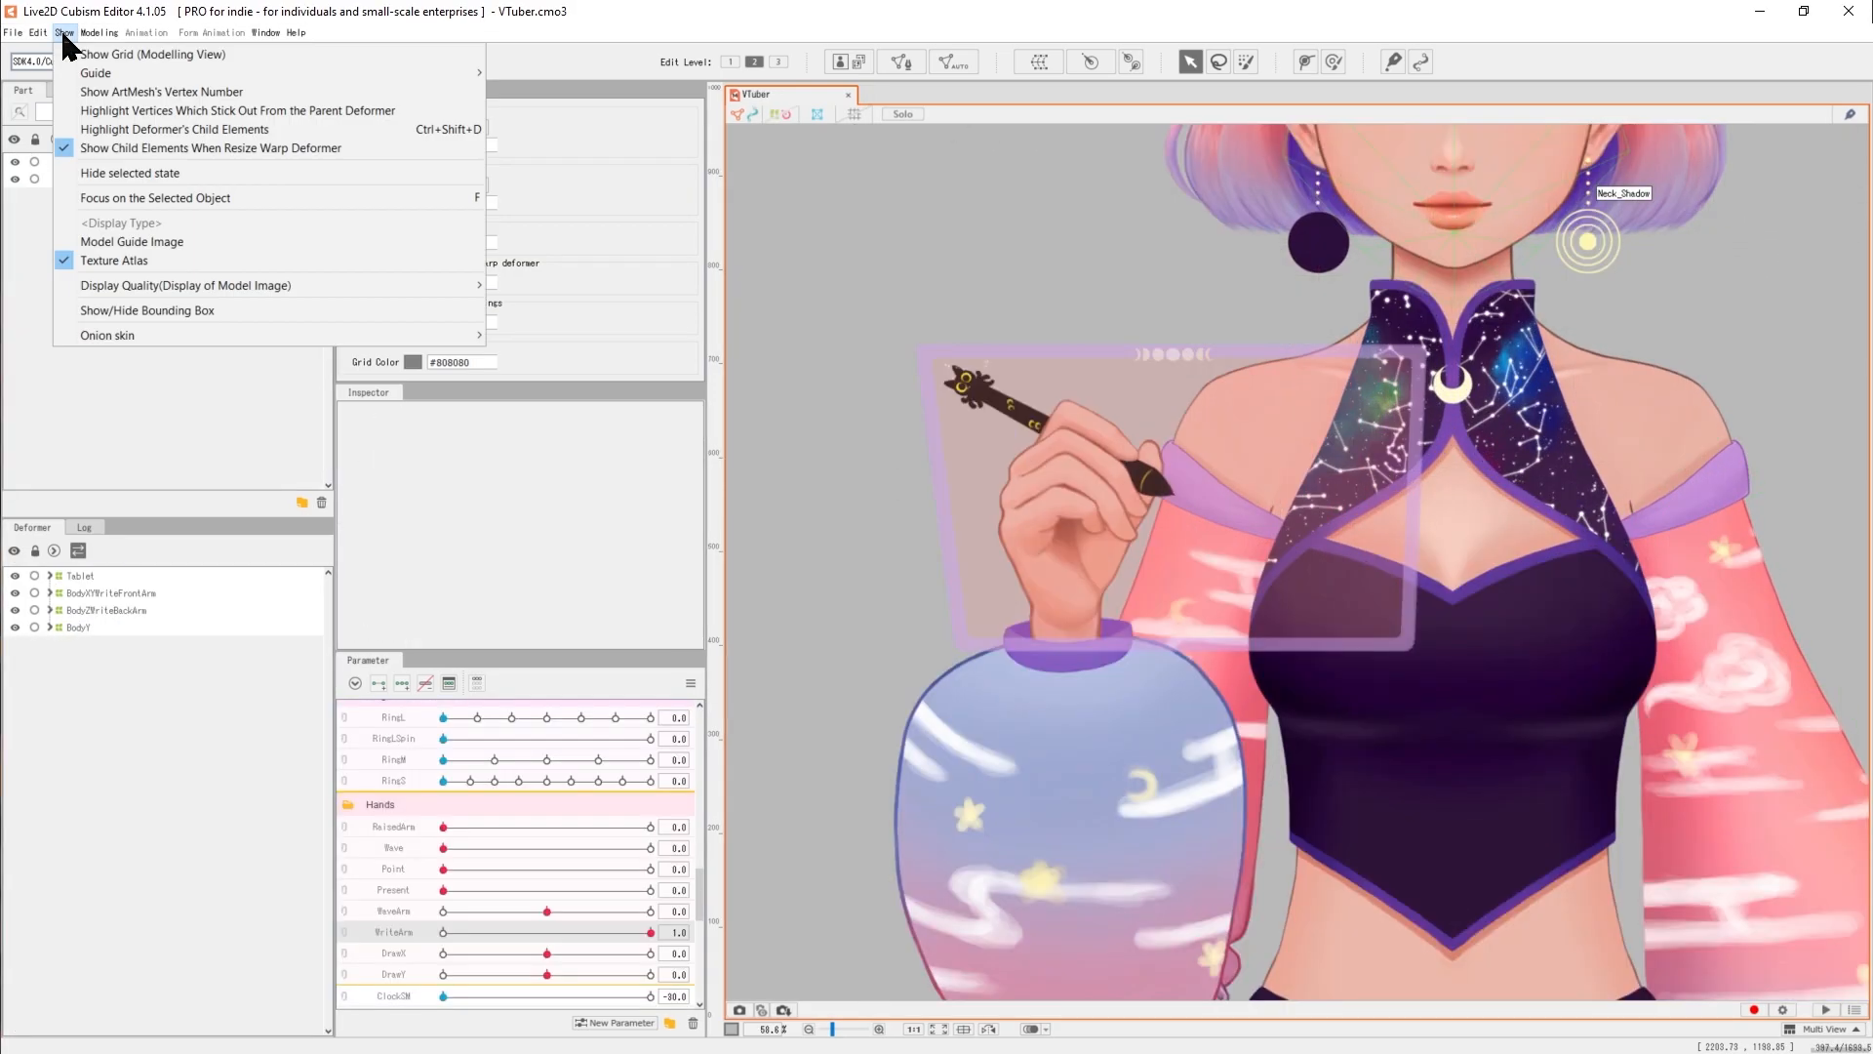
# Combine the DrawX and DrawY parameters and move the linked values to pose the drawing hand.
pyautogui.click(1190, 312)
pyautogui.click(344, 954)
pyautogui.moveTo(546, 977)
pyautogui.mouseDown()
pyautogui.moveTo(418, 950)
pyautogui.moveTo(769, 983)
pyautogui.moveTo(326, 903)
pyautogui.moveTo(494, 967)
pyautogui.mouseUp()
pyautogui.rightClick(1091, 455)
pyautogui.click(1301, 647)
pyautogui.rightClick(1090, 451)
pyautogui.moveTo(1132, 647)
pyautogui.click(1297, 665)
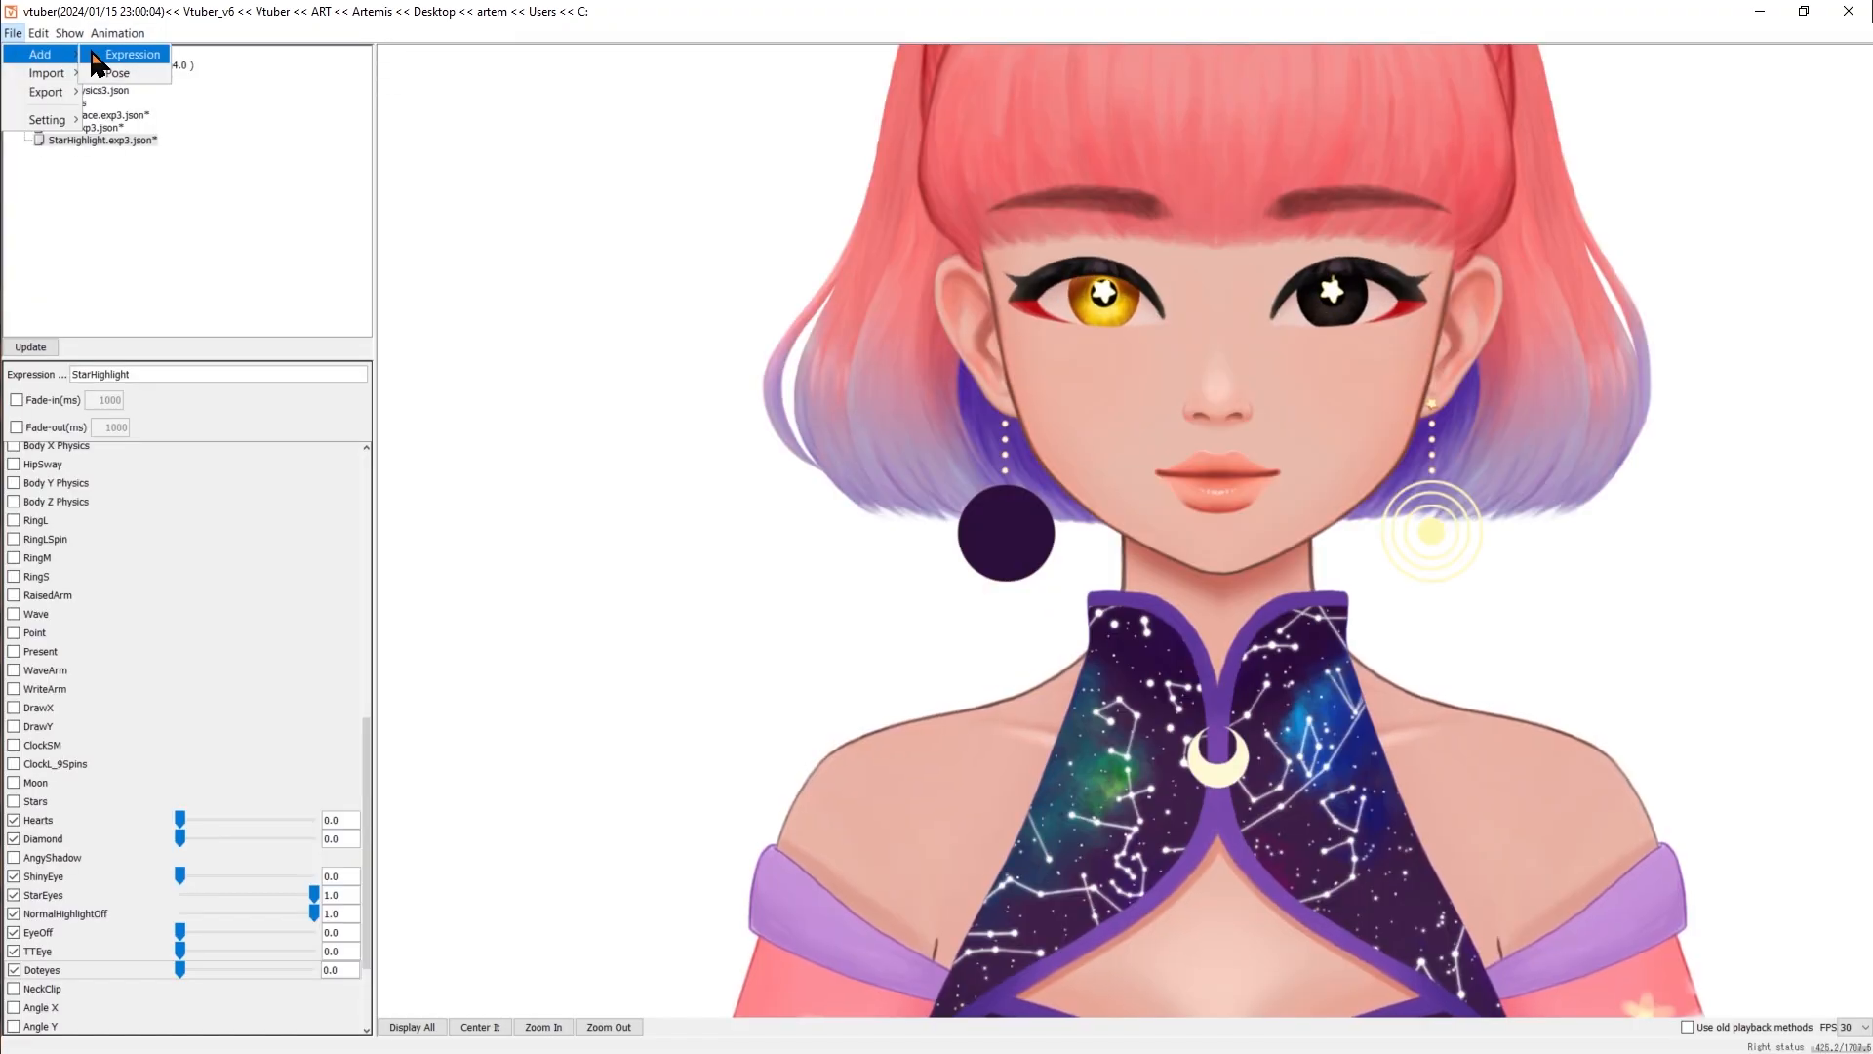
# In Cubism Viewer, add a HeartEyes expression with ShinyEye and StarEyes at 0.0, NormalHighlightOff at 1.0, and the Hearts parameter included.
pyautogui.click(95, 57)
pyautogui.write('HeartEyes')
pyautogui.hotkey('ctrl', 'a')
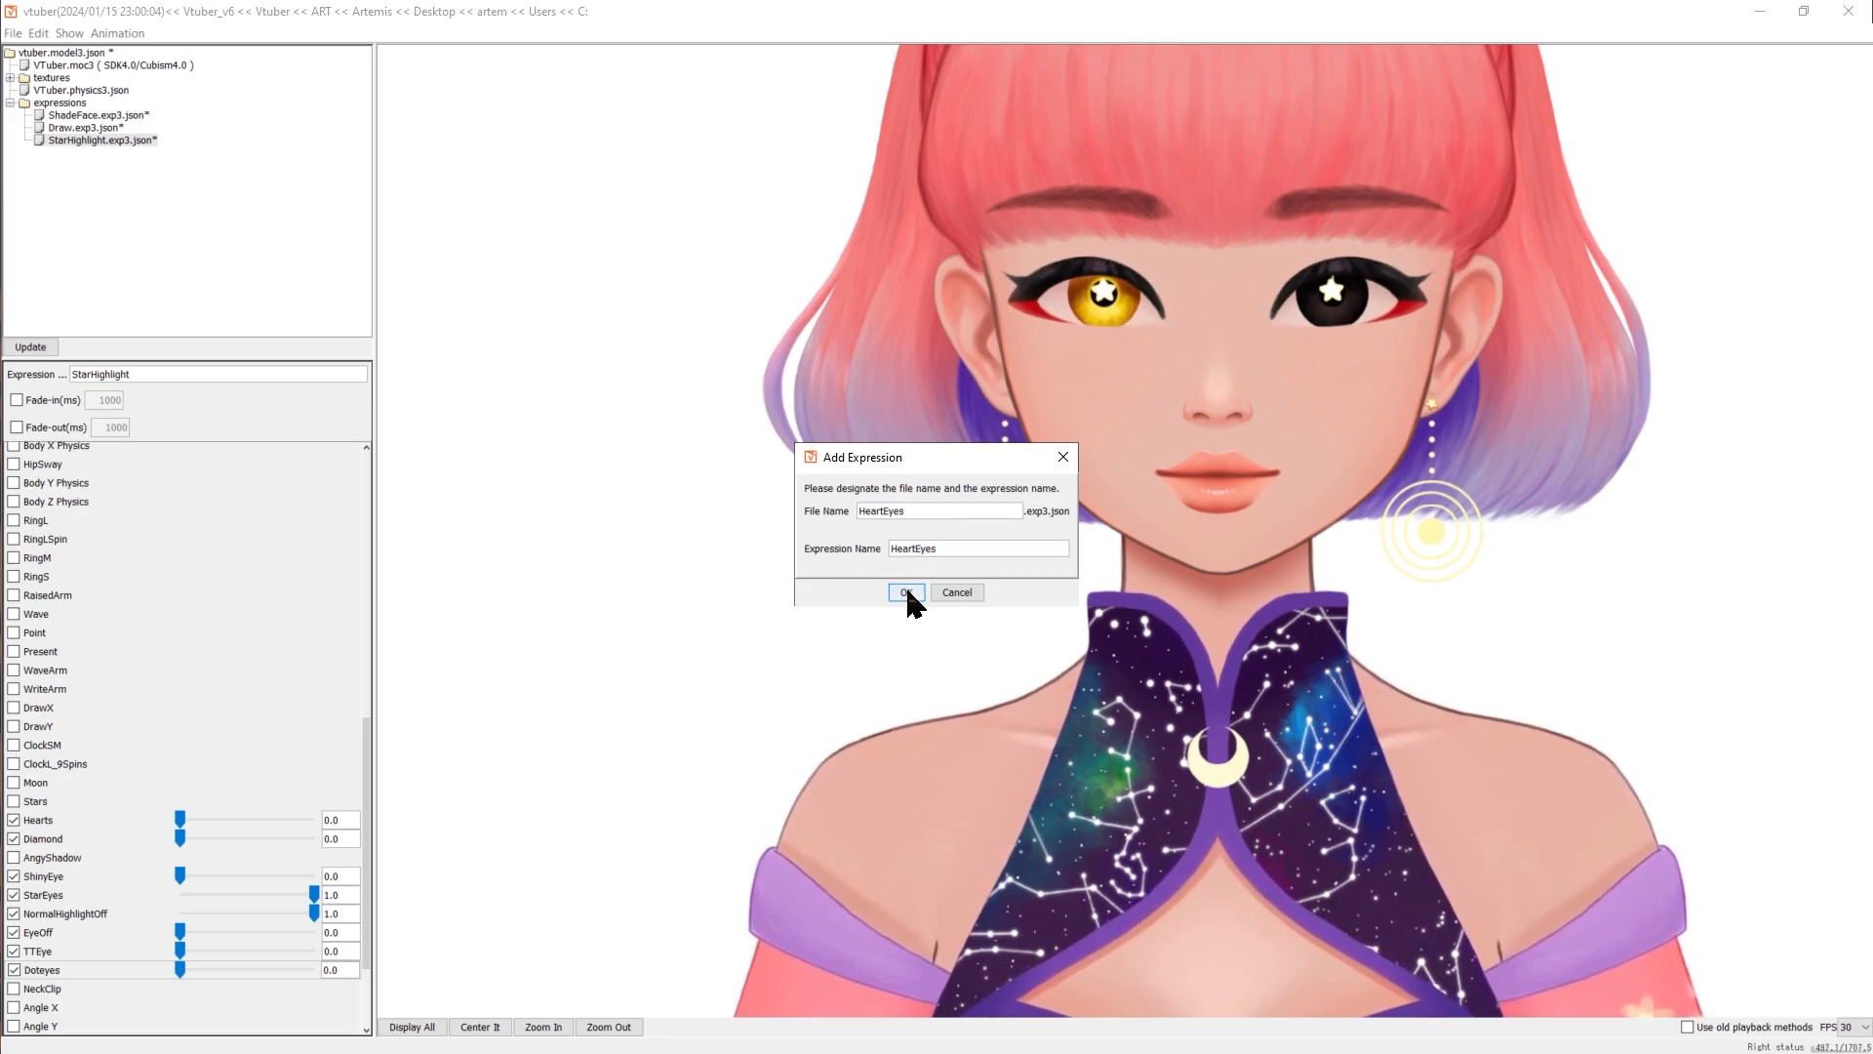
pyautogui.click(906, 593)
pyautogui.moveTo(179, 763); pyautogui.dragTo(314, 781)
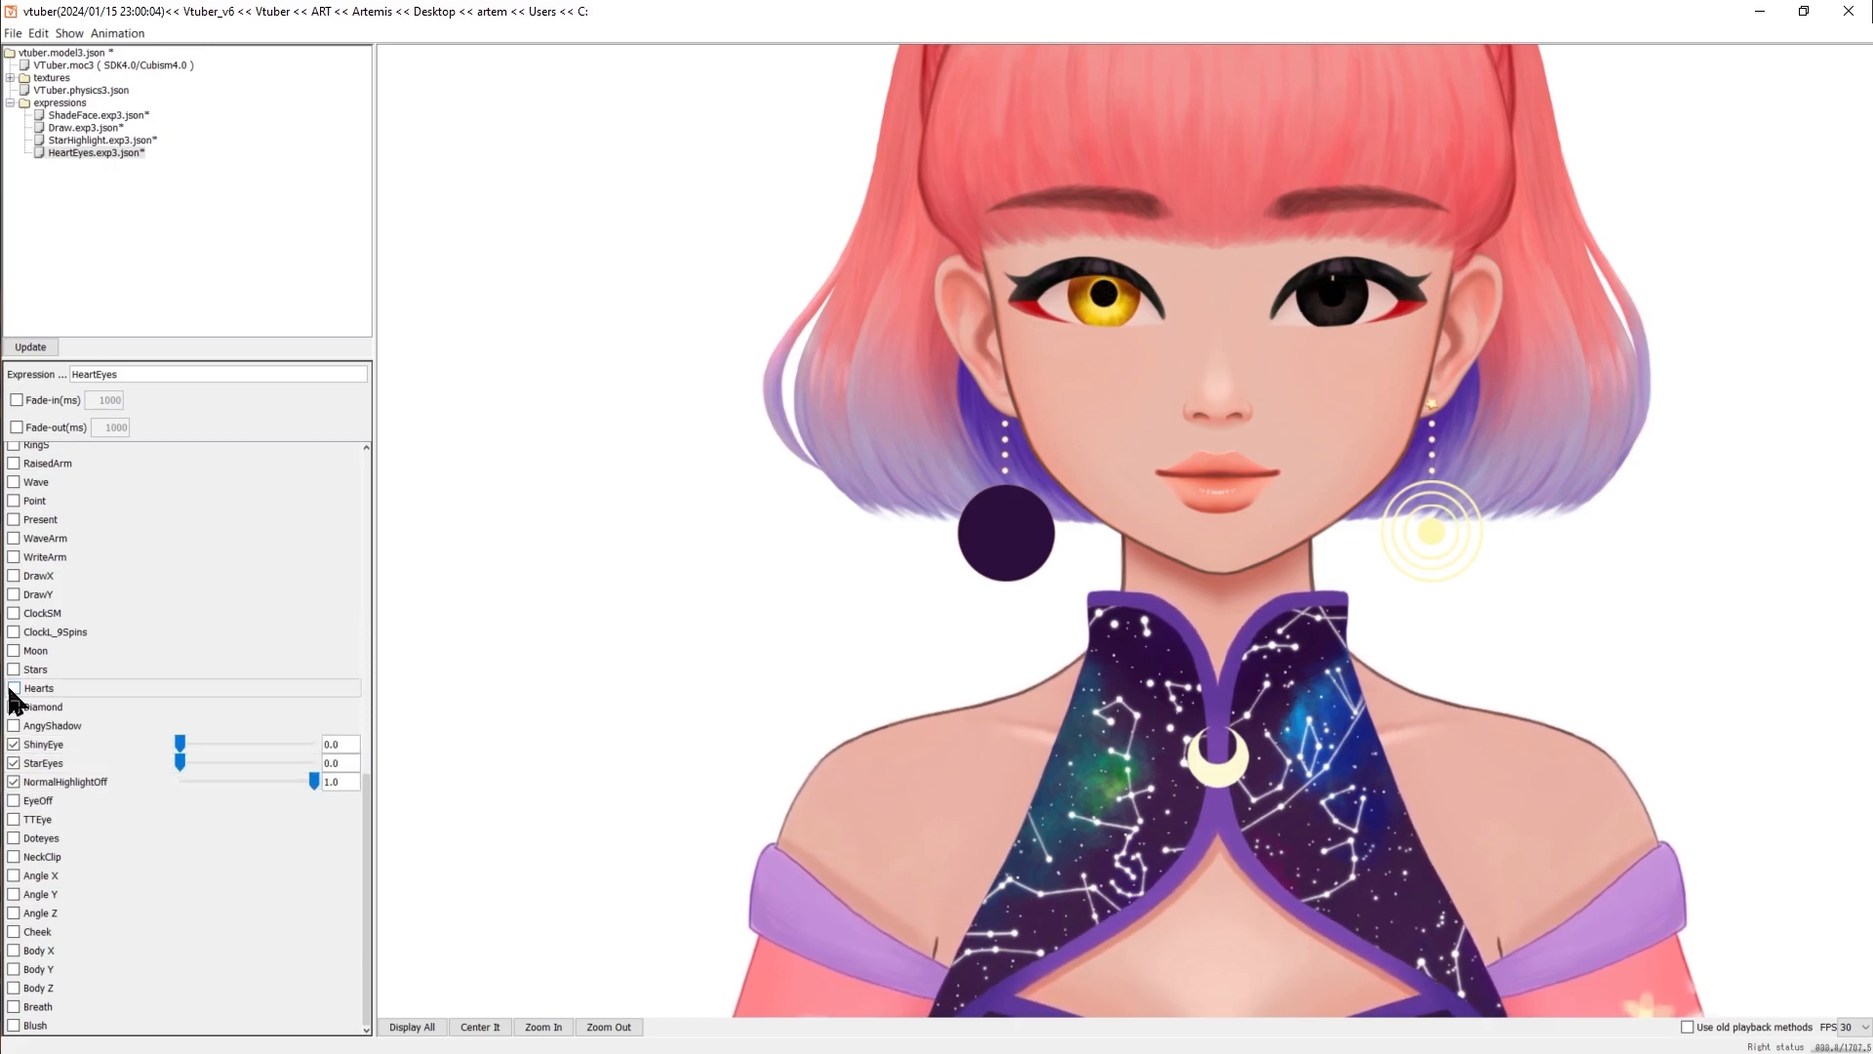
pyautogui.click(14, 688)
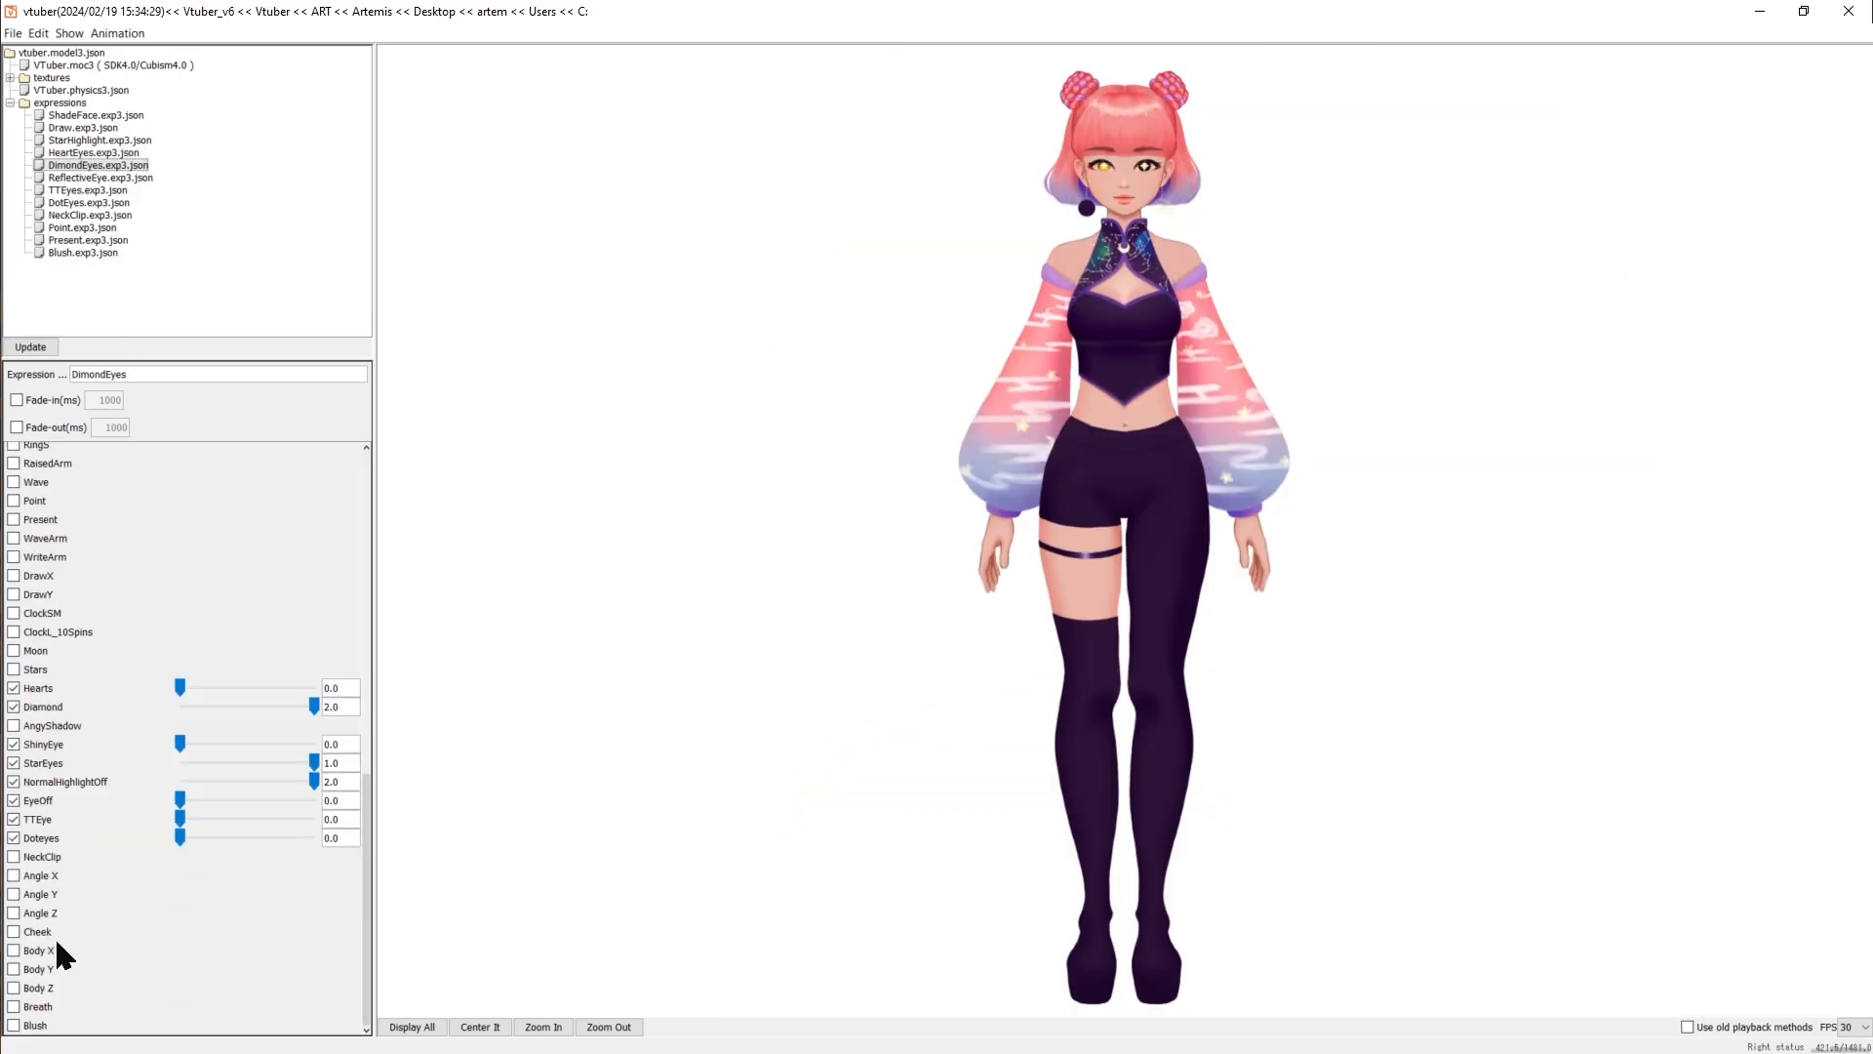
# Review the parameters stored in the ReflectiveEye, TTEyes, NeckClip, Point and Present expressions.
pyautogui.click(92, 176)
pyautogui.scroll(-10, 115, 622)
pyautogui.click(78, 190)
pyautogui.scroll(-10, 61, 517)
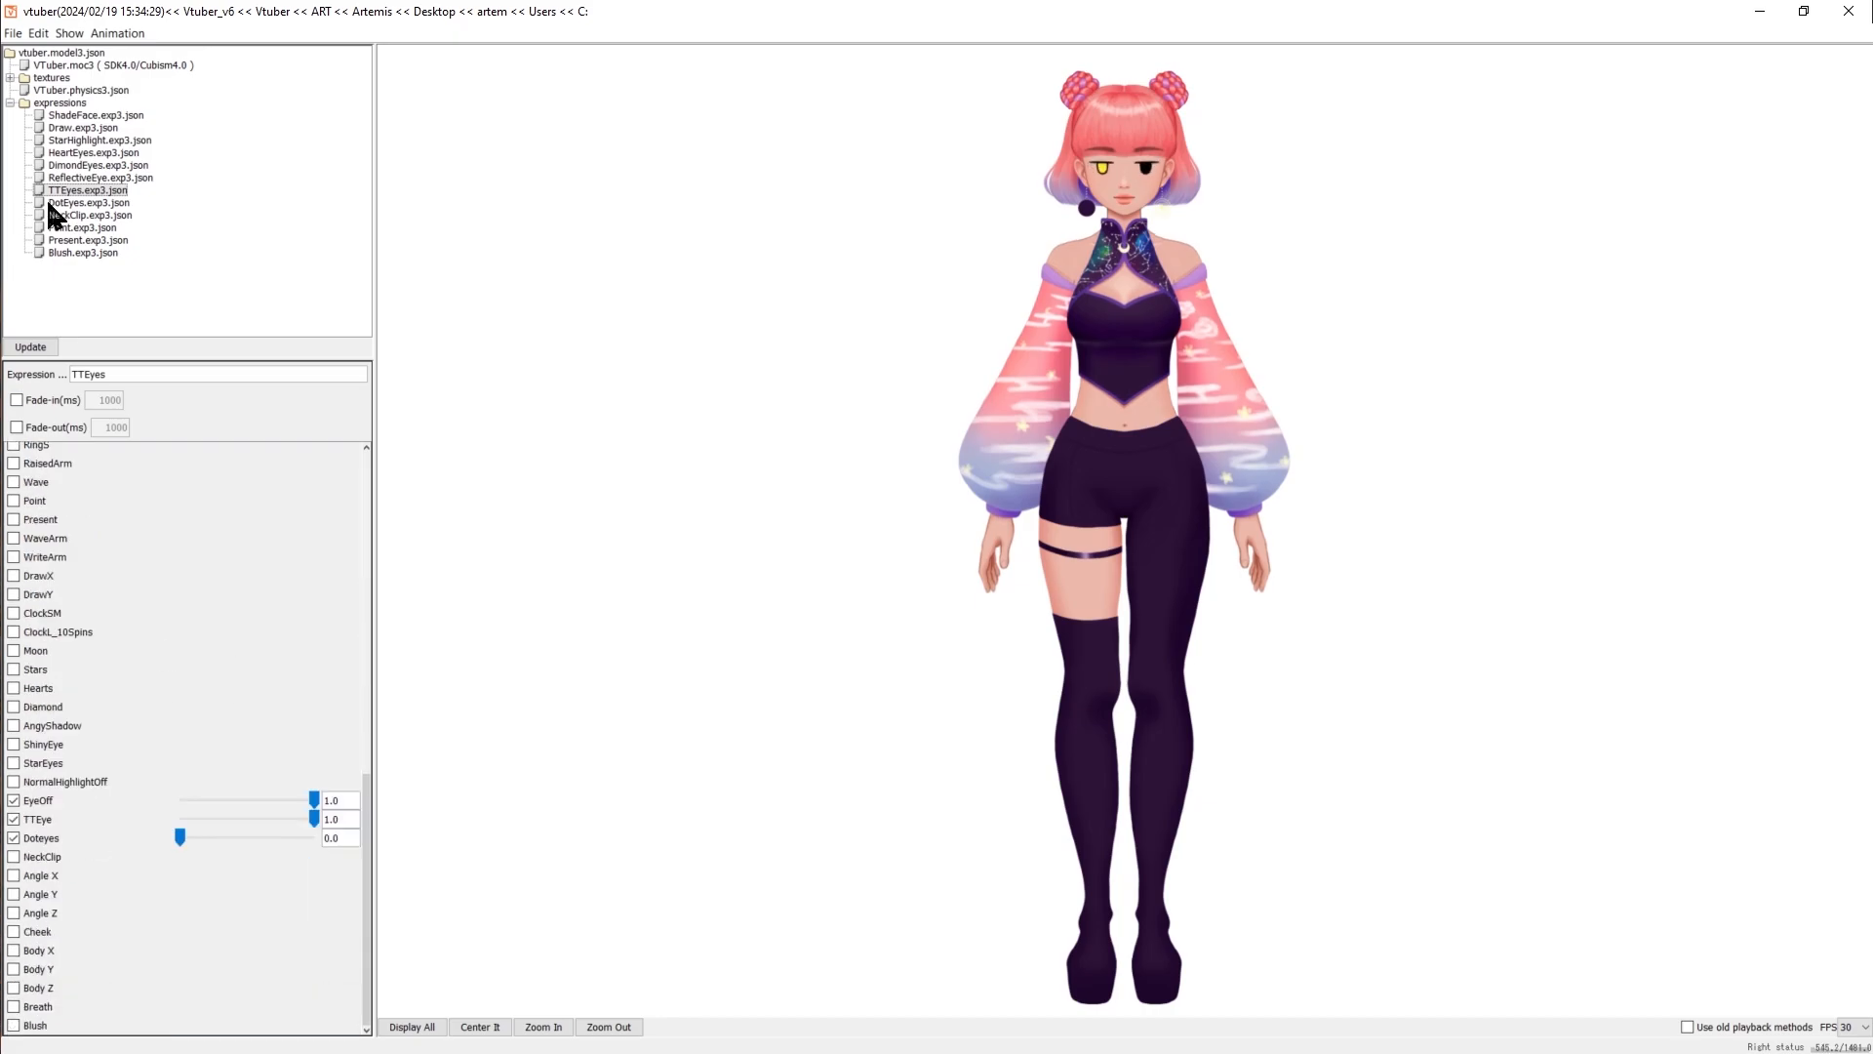
pyautogui.click(90, 215)
pyautogui.scroll(-10, 97, 547)
pyautogui.click(84, 229)
pyautogui.scroll(-7, 93, 527)
pyautogui.click(88, 240)
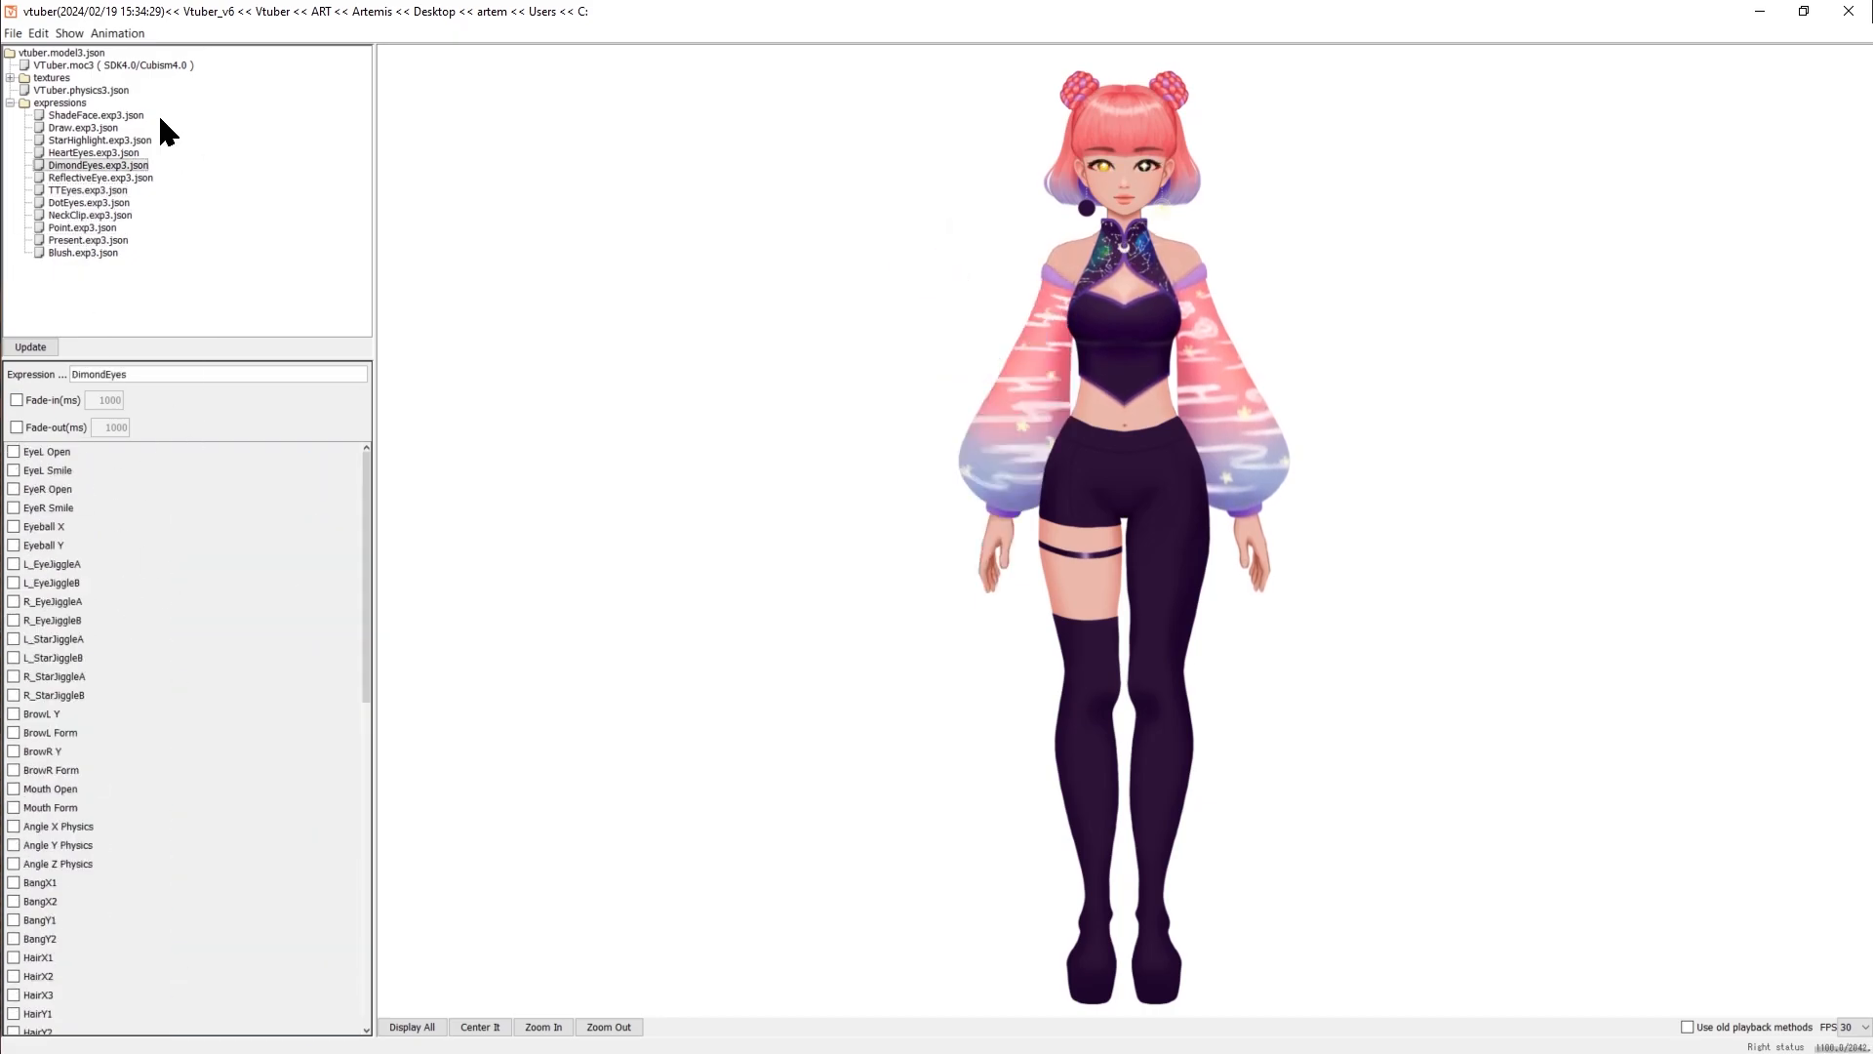
# Export the model settings as vtuber.model3.json into the Vtuber_v6 folder.
pyautogui.click(109, 92)
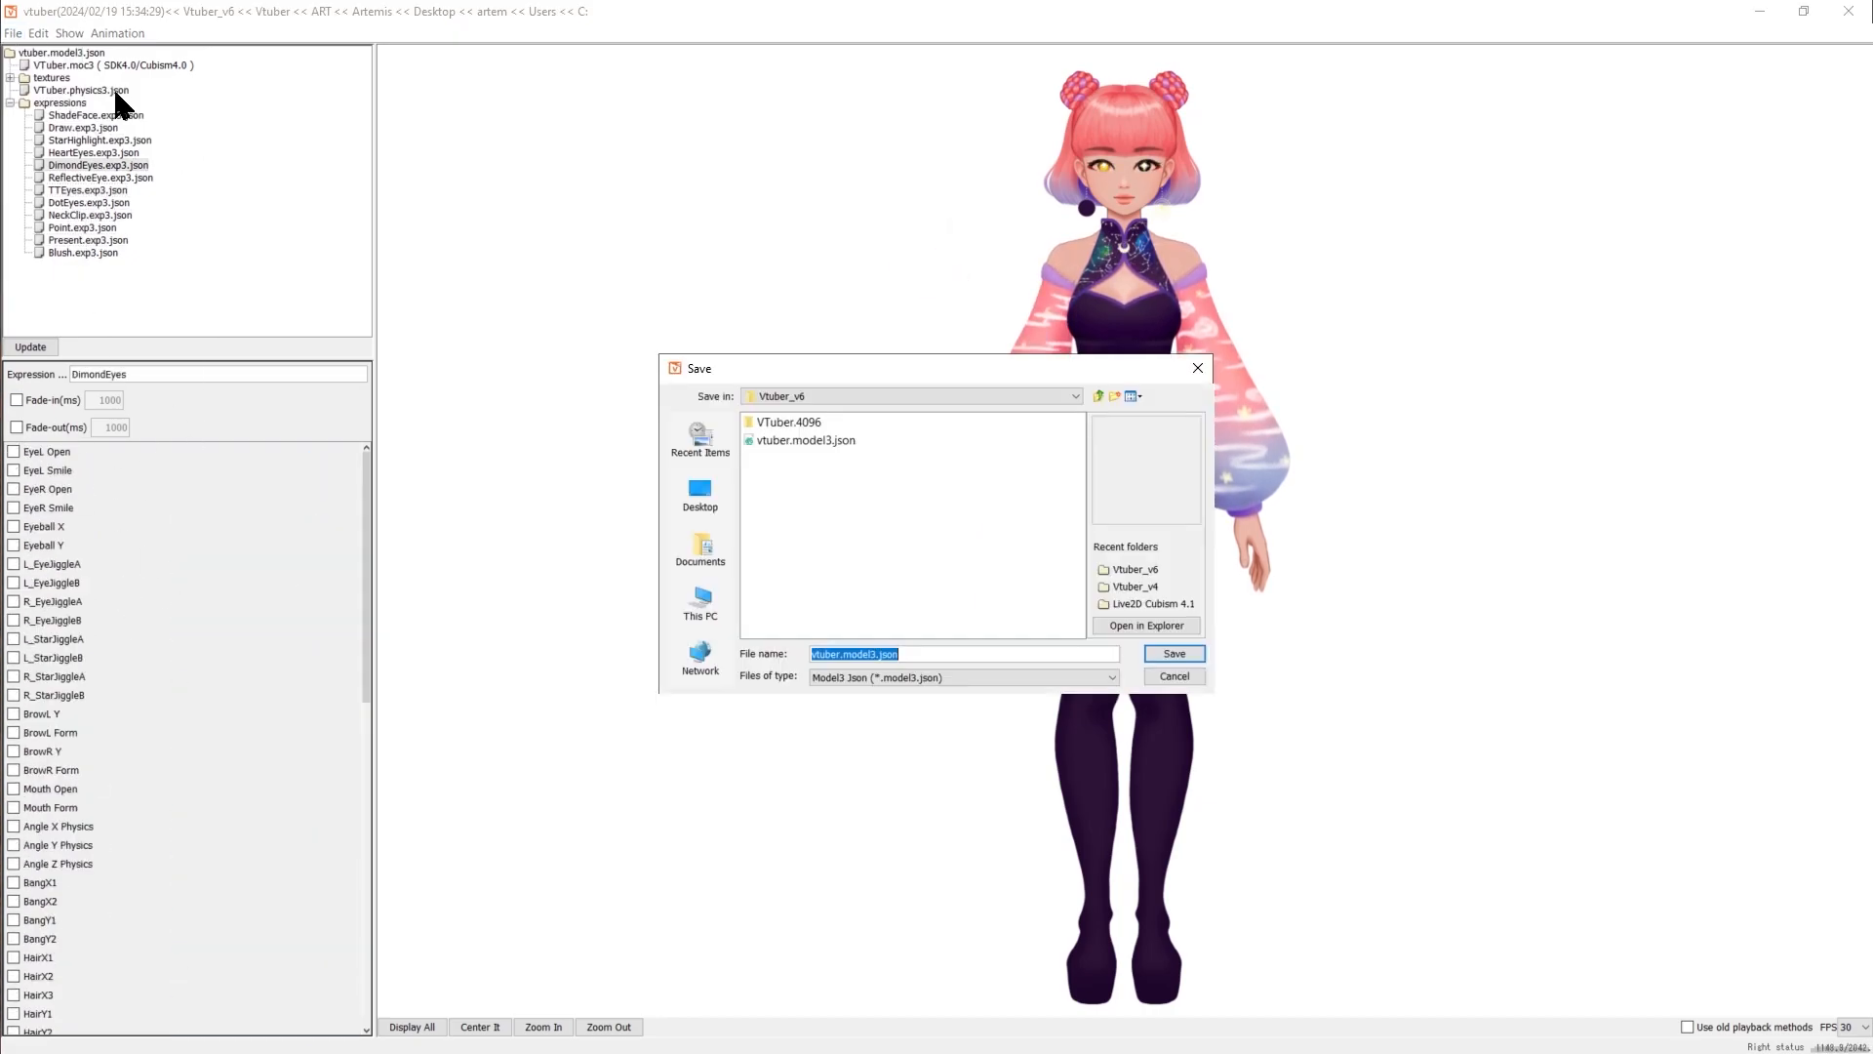